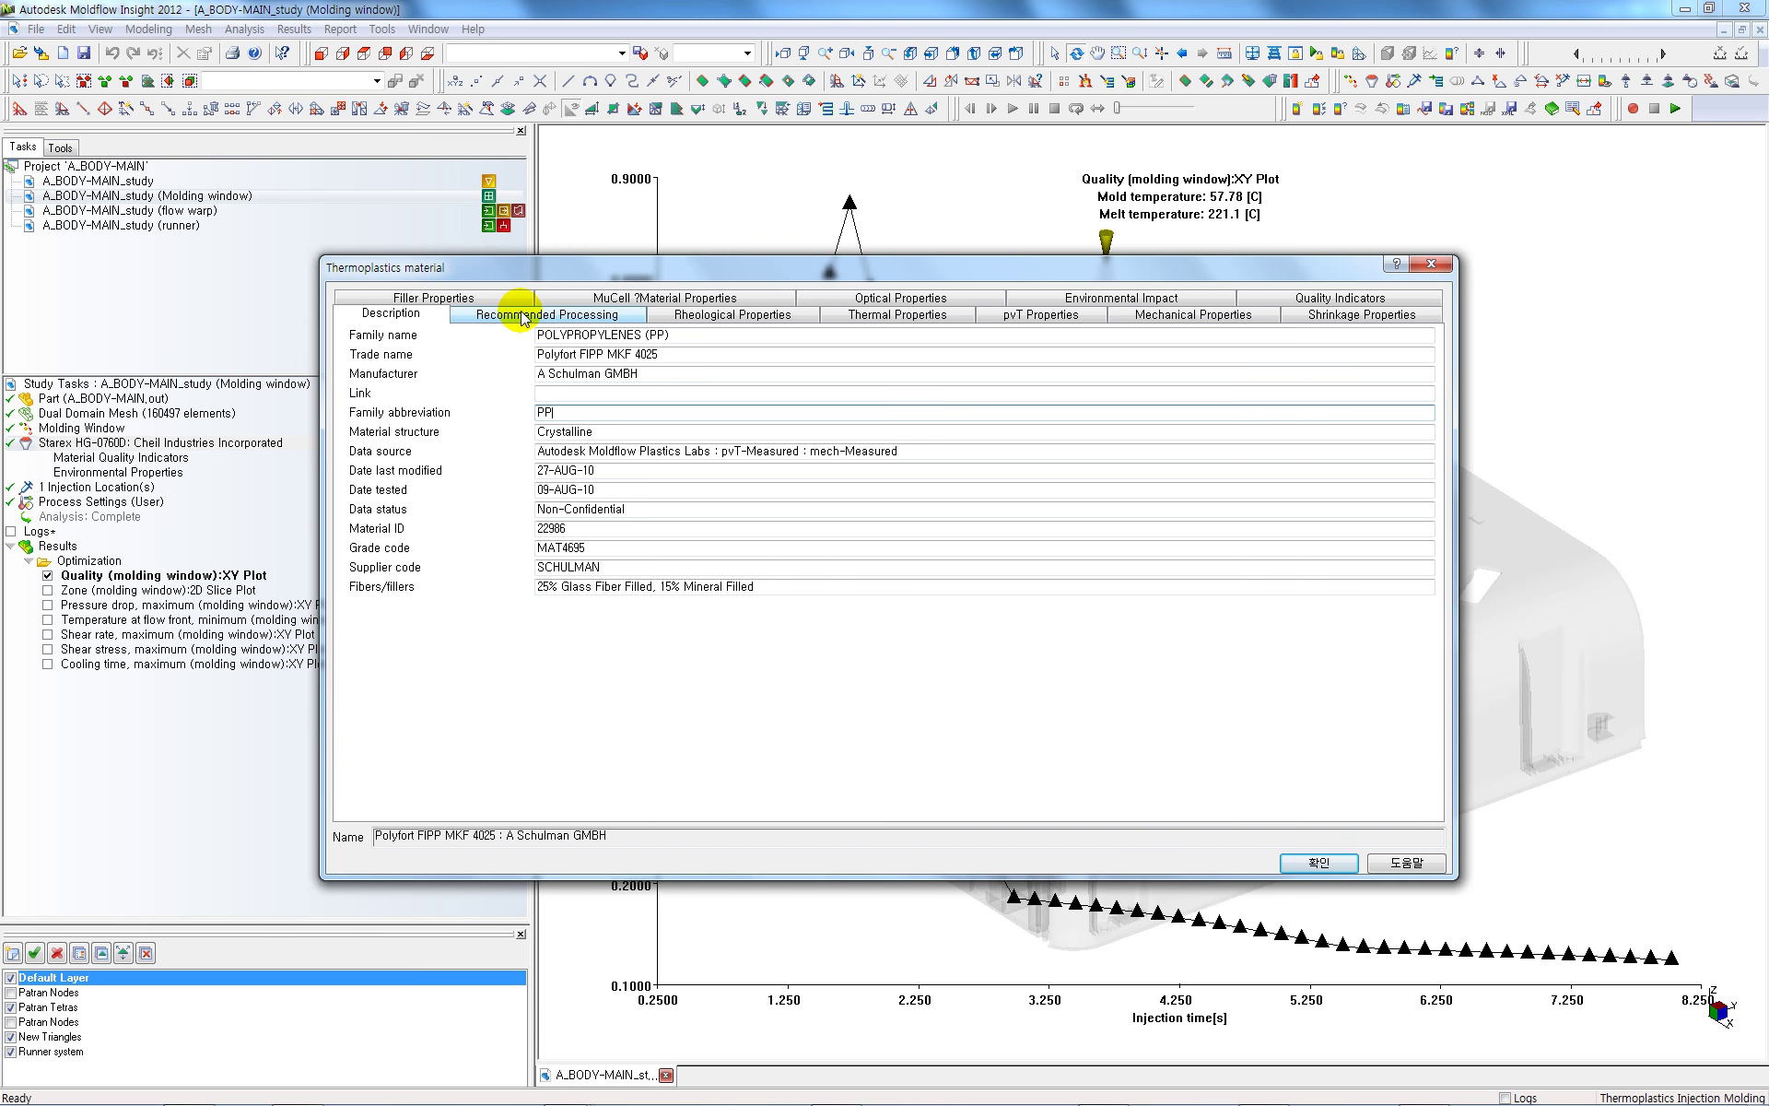
# Review the recommended processing data of the Polyfort FIPP MKF 4025 material, focusing on the minimum and maximum melt temperatures
pyautogui.click(516, 314)
pyautogui.click(688, 446)
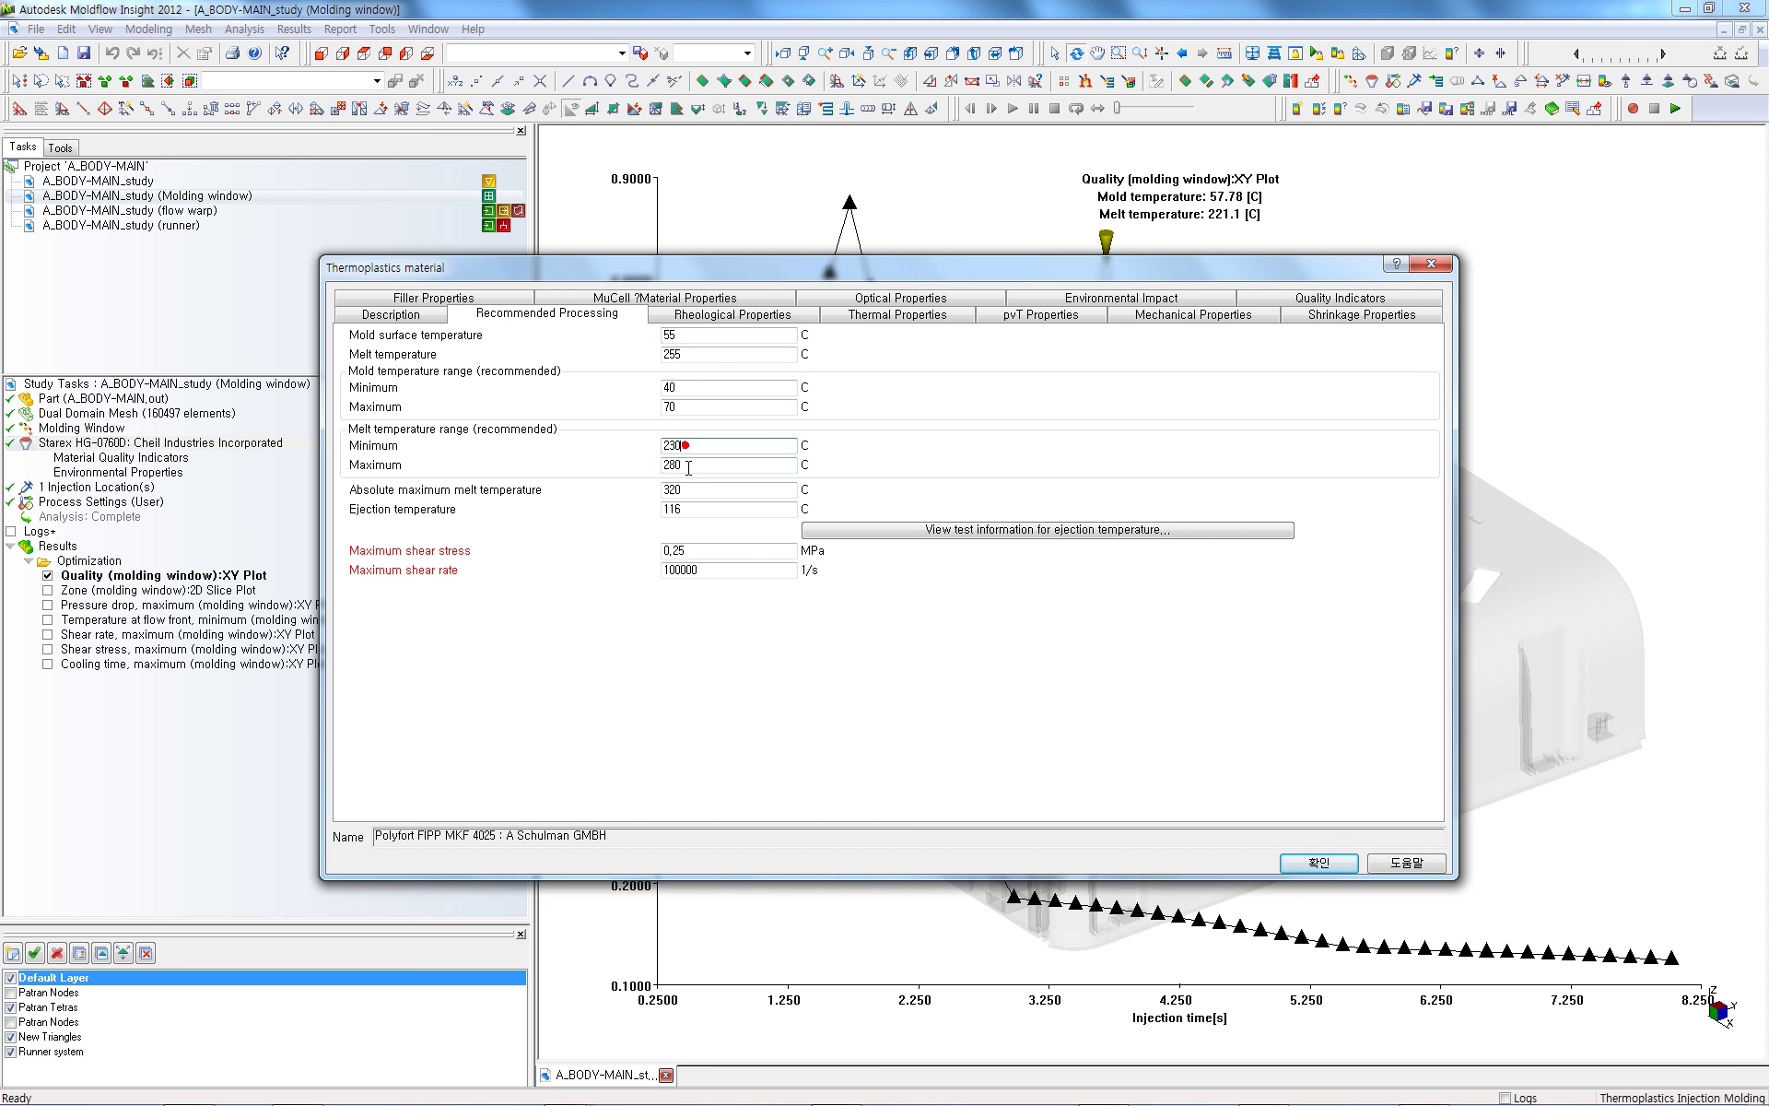
pyautogui.click(684, 464)
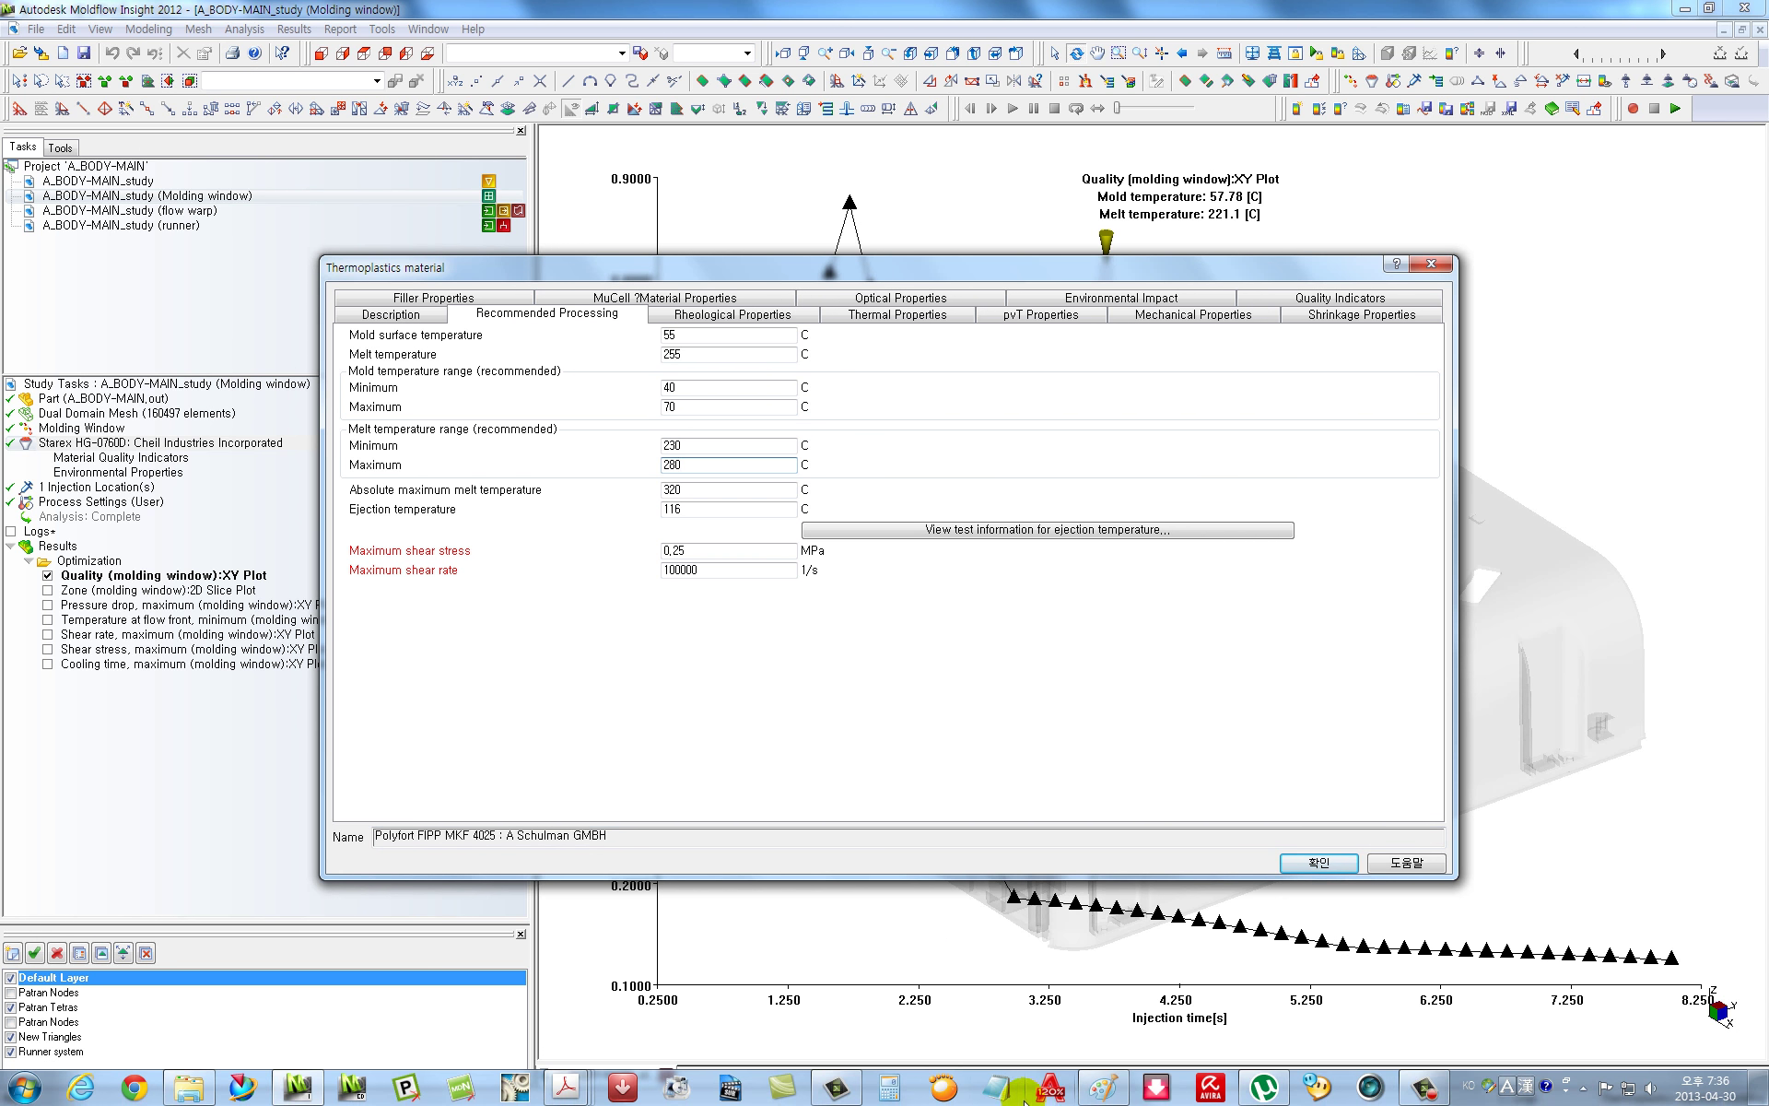
# Switch to 플라스틱사출성형.pdf in Acrobat and look up the processing temperature range for Polypropylene
pyautogui.moveTo(566, 1095)
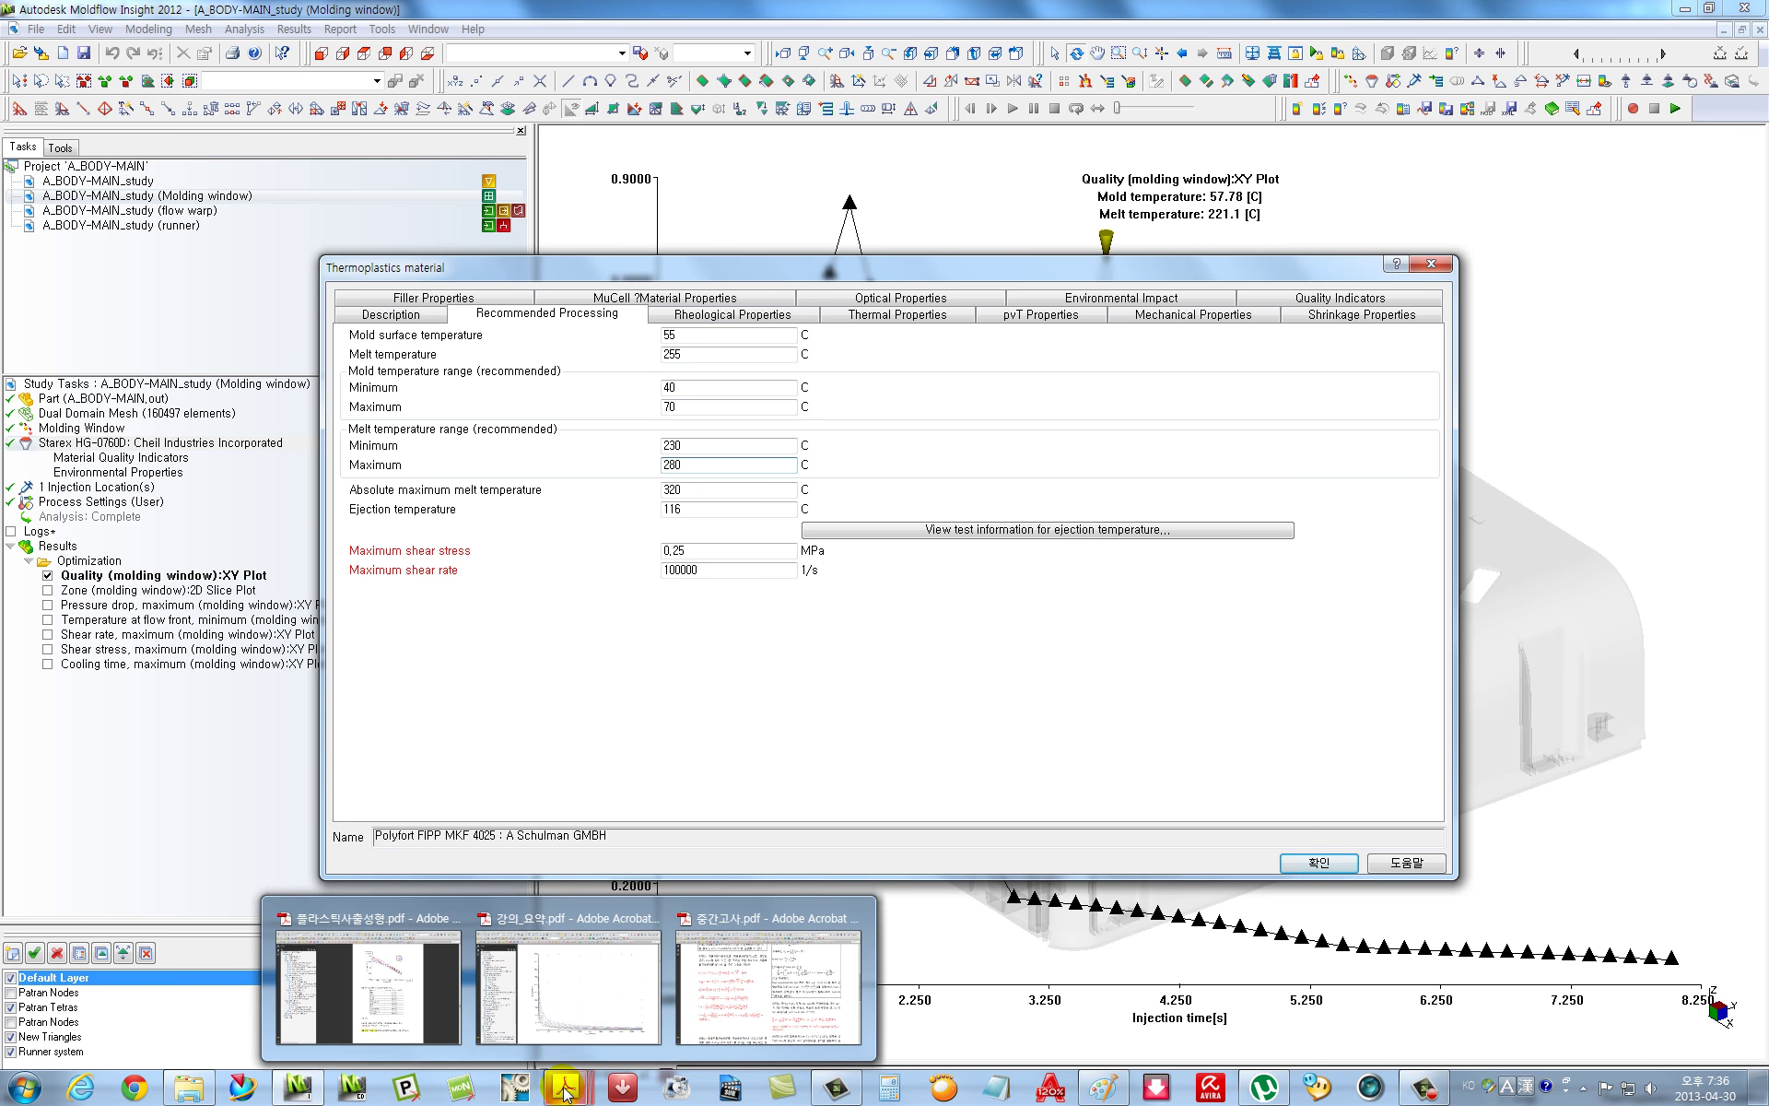
pyautogui.click(433, 996)
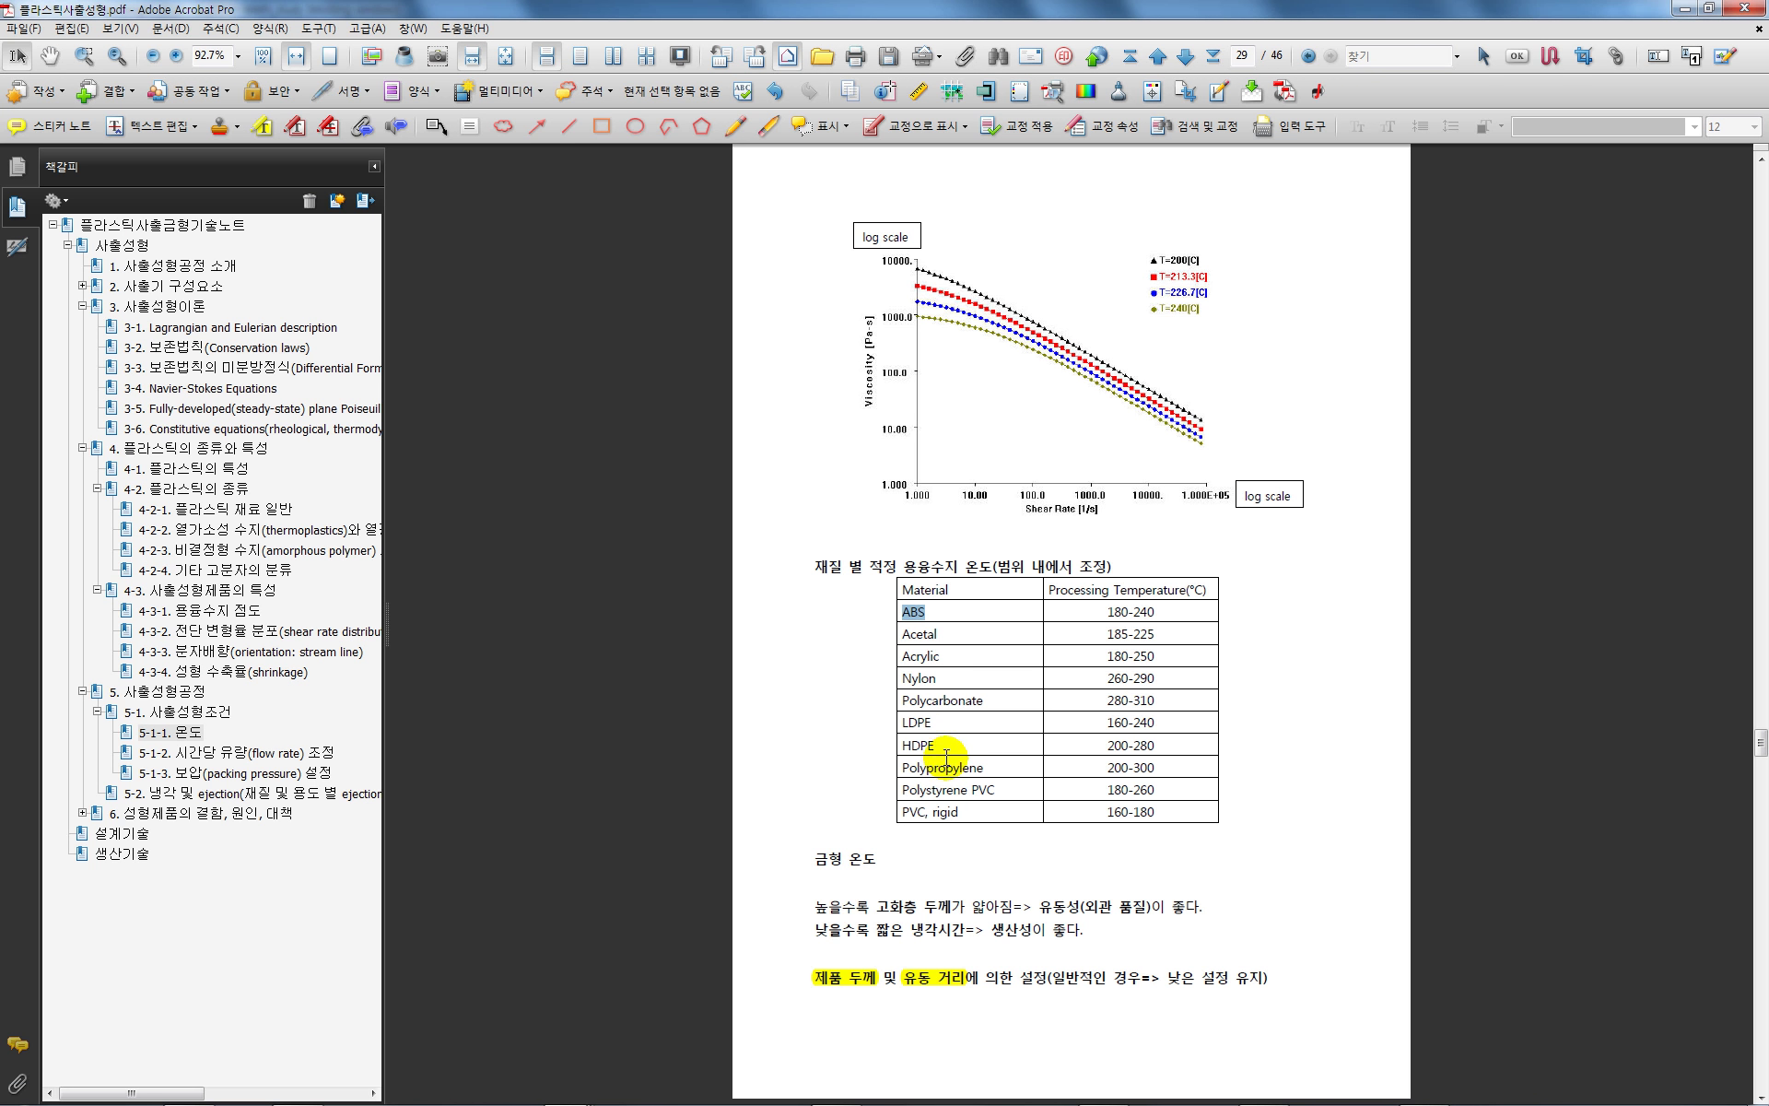
pyautogui.click(1027, 779)
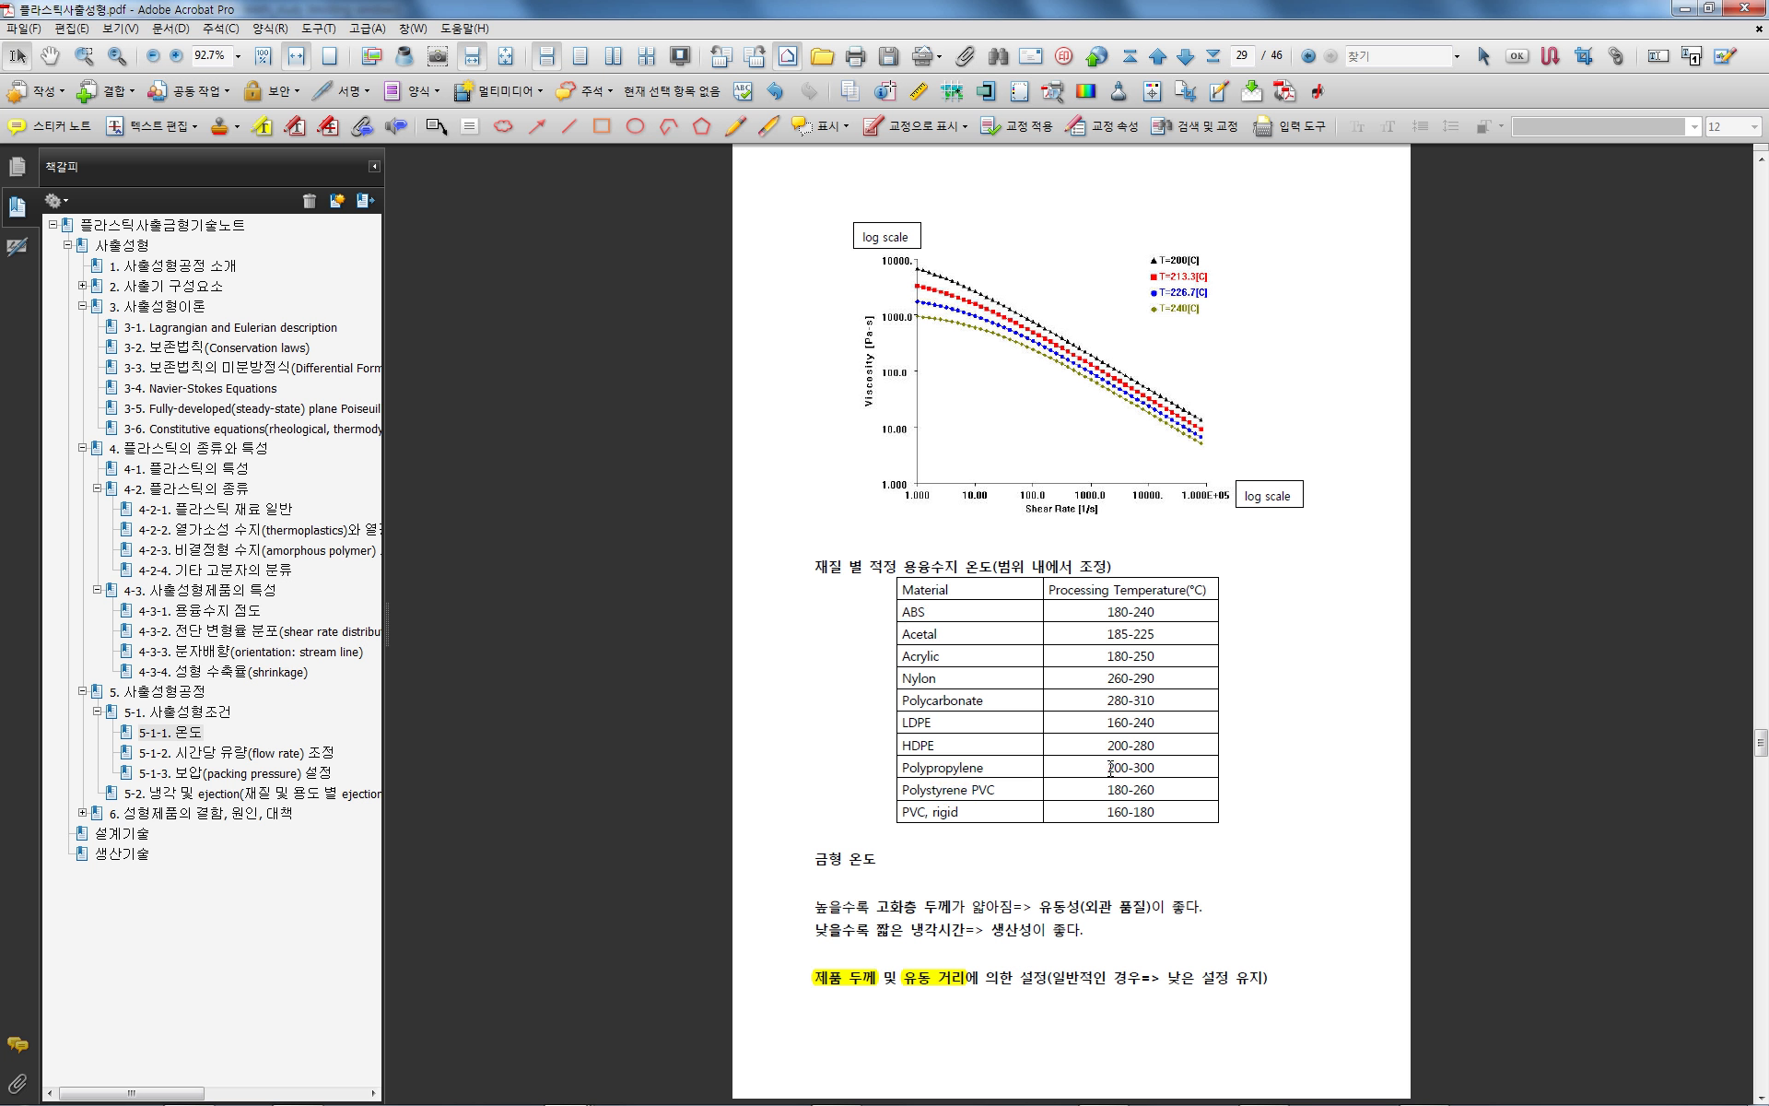
pyautogui.click(897, 769)
pyautogui.click(1109, 766)
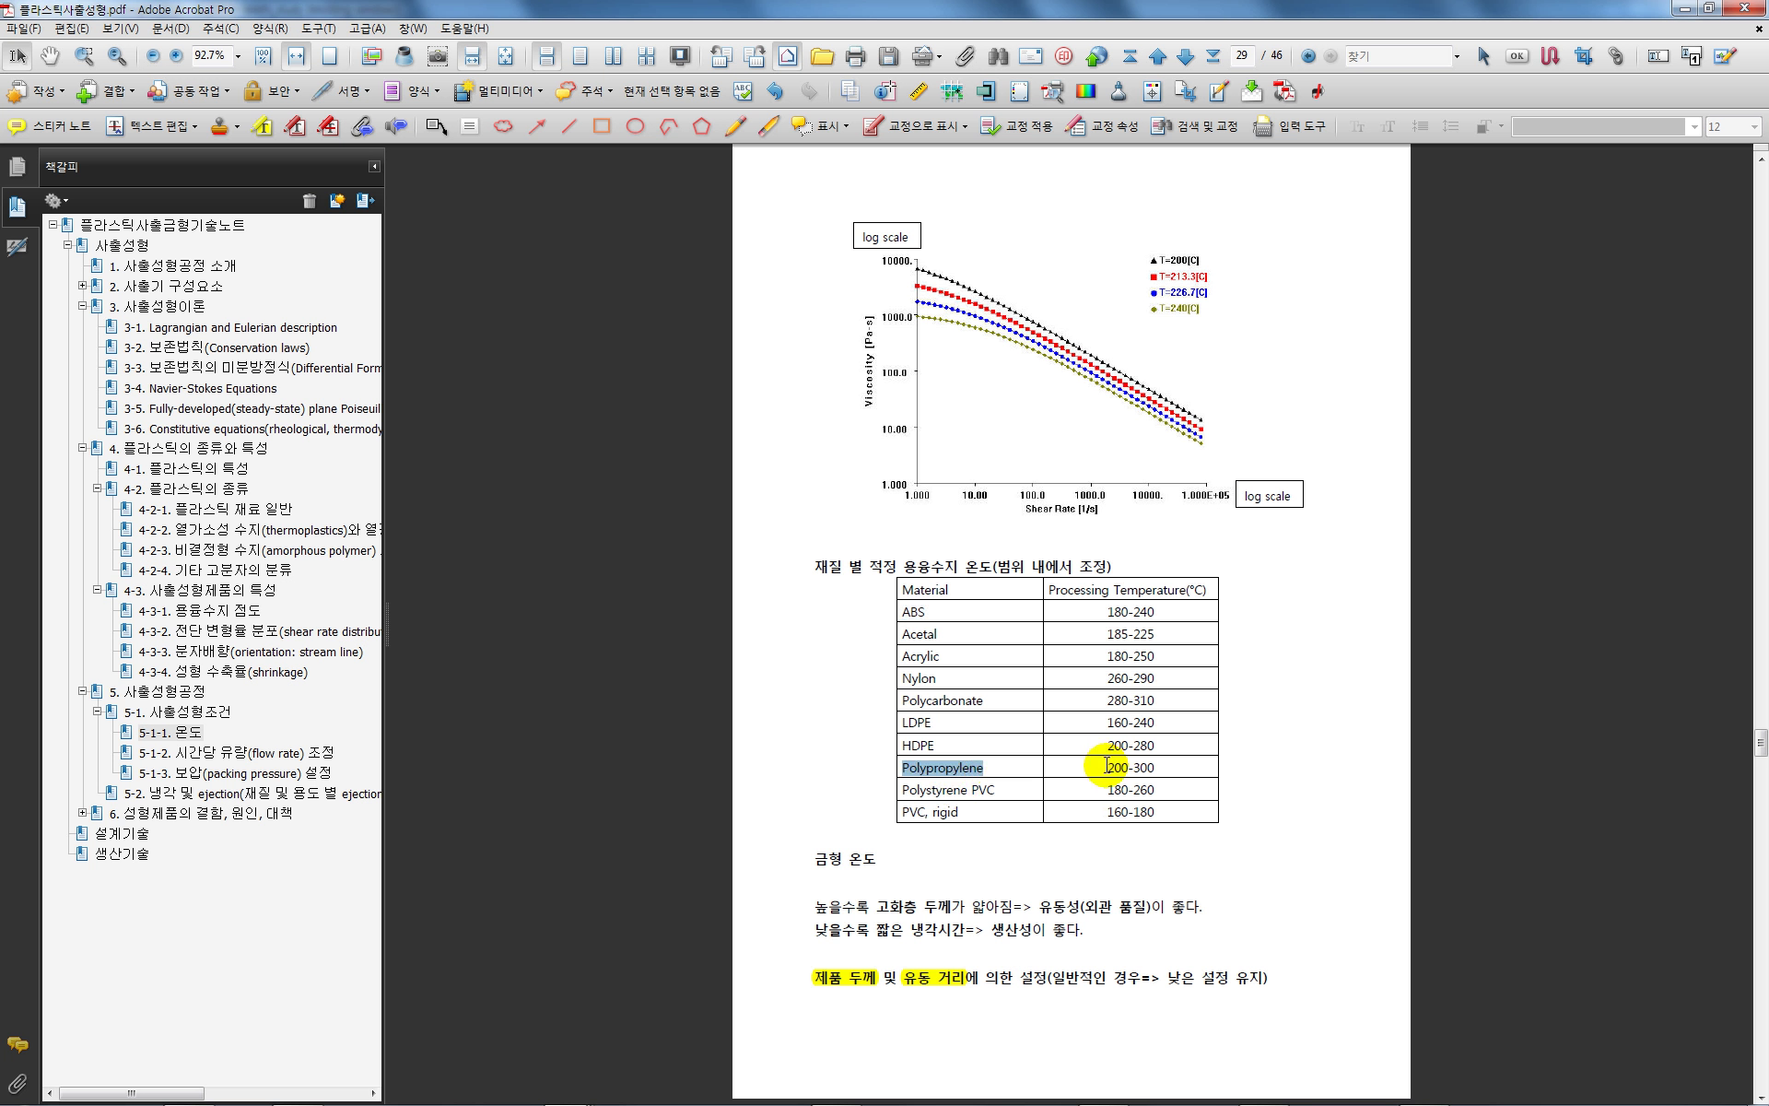
pyautogui.click(1165, 767)
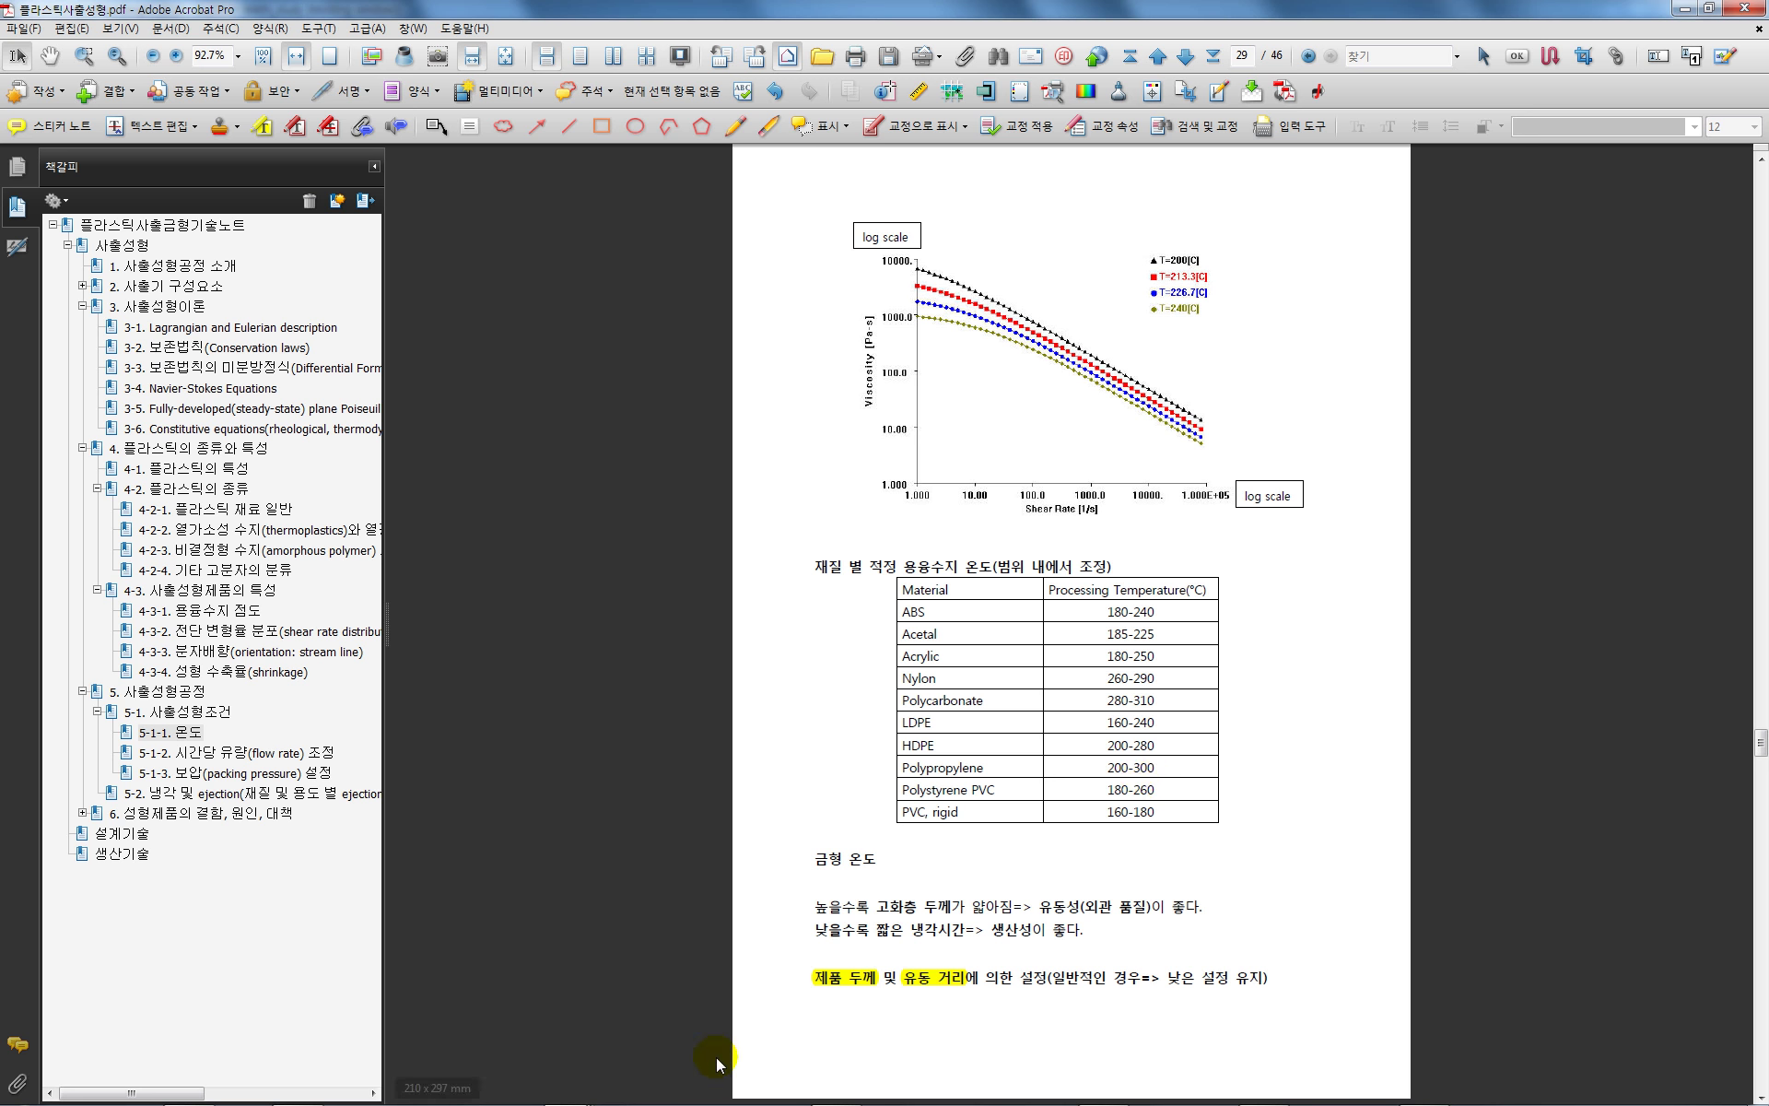
# Check the material's melt temperature range in Moldflow again and compare it with the Polypropylene row in 플라스틱사출성형.pdf
pyautogui.moveTo(314, 1055)
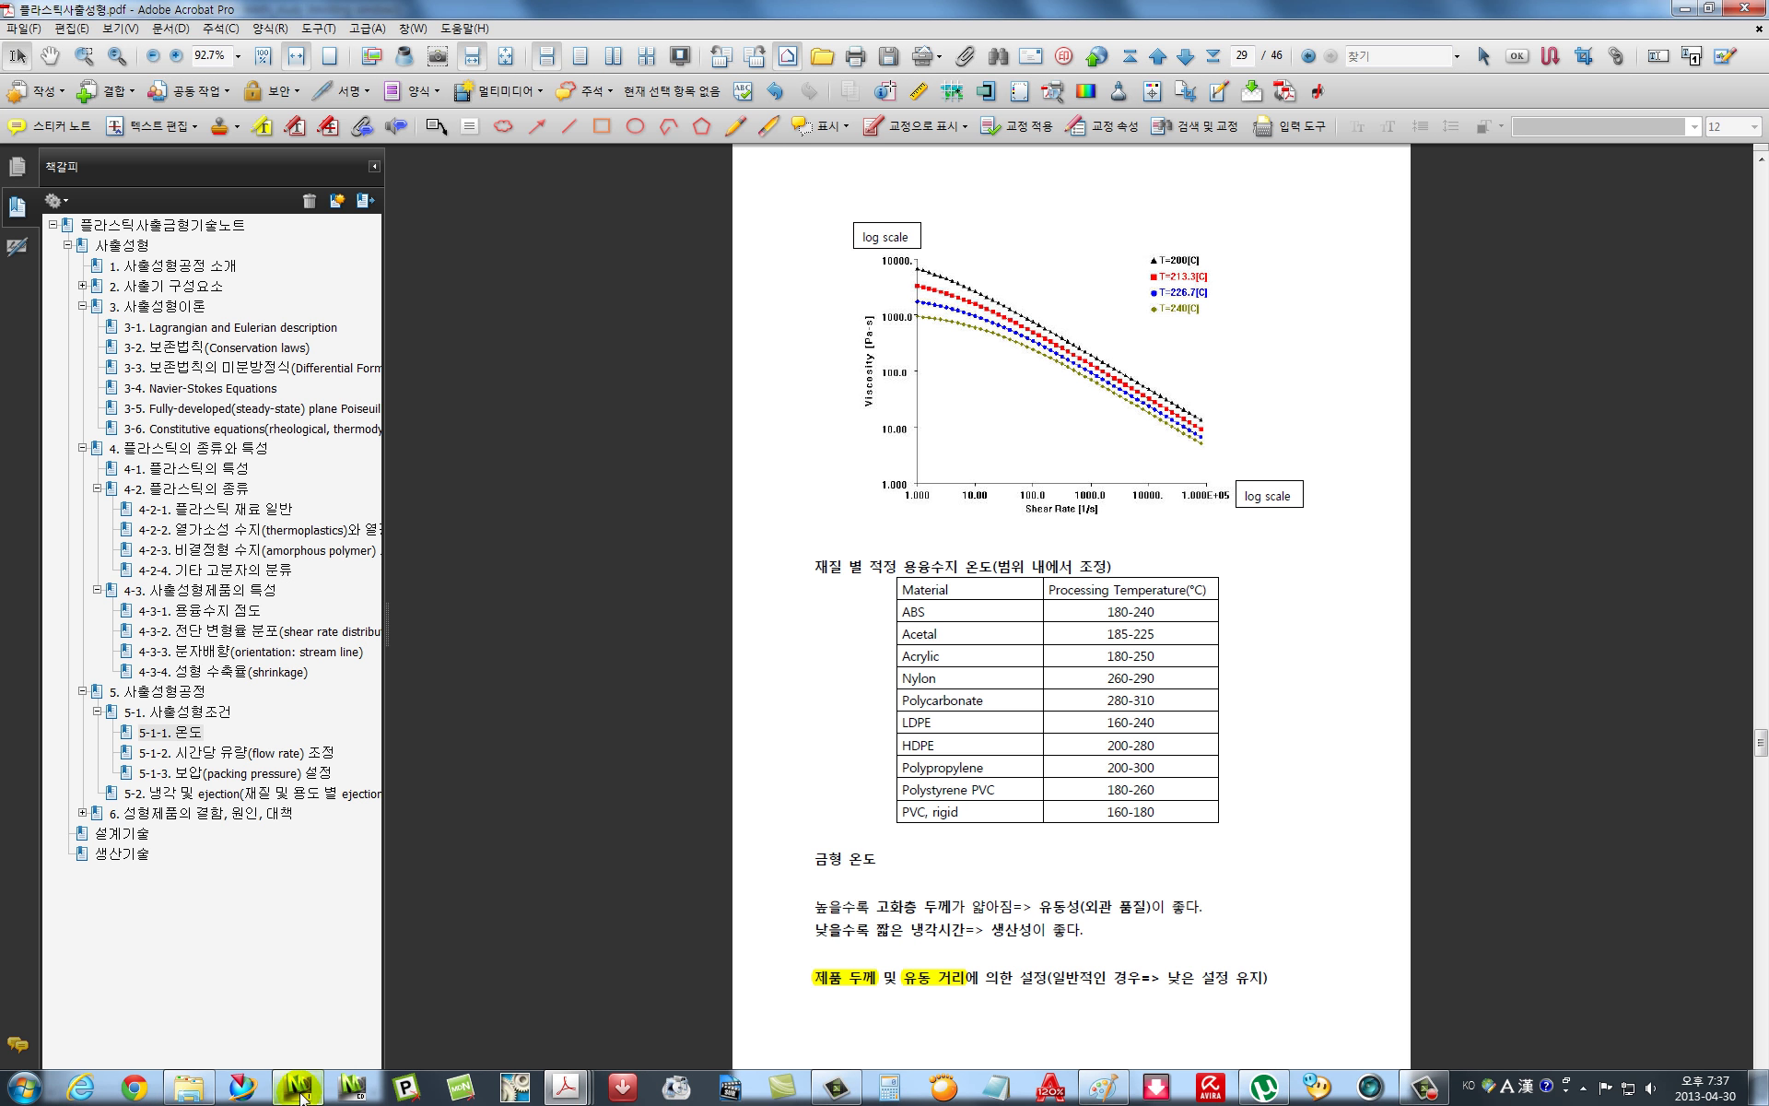
pyautogui.click(297, 1088)
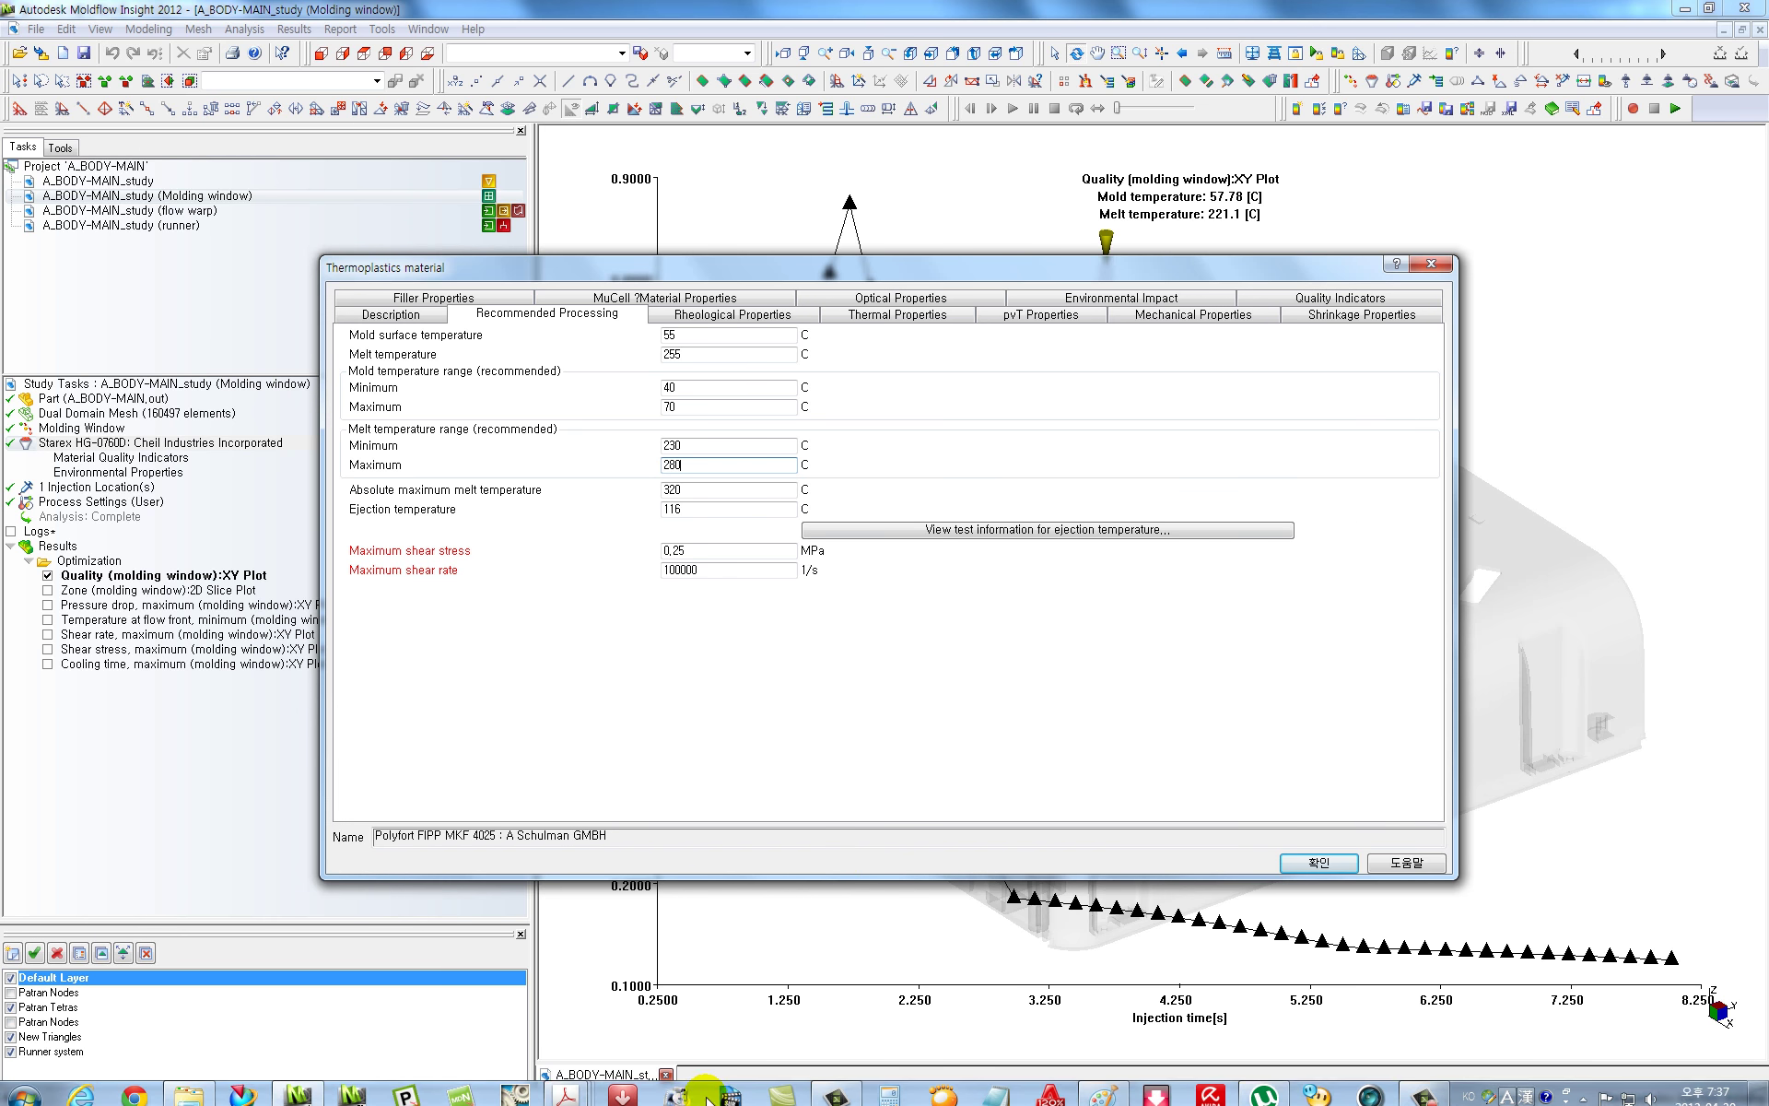
pyautogui.moveTo(565, 1087)
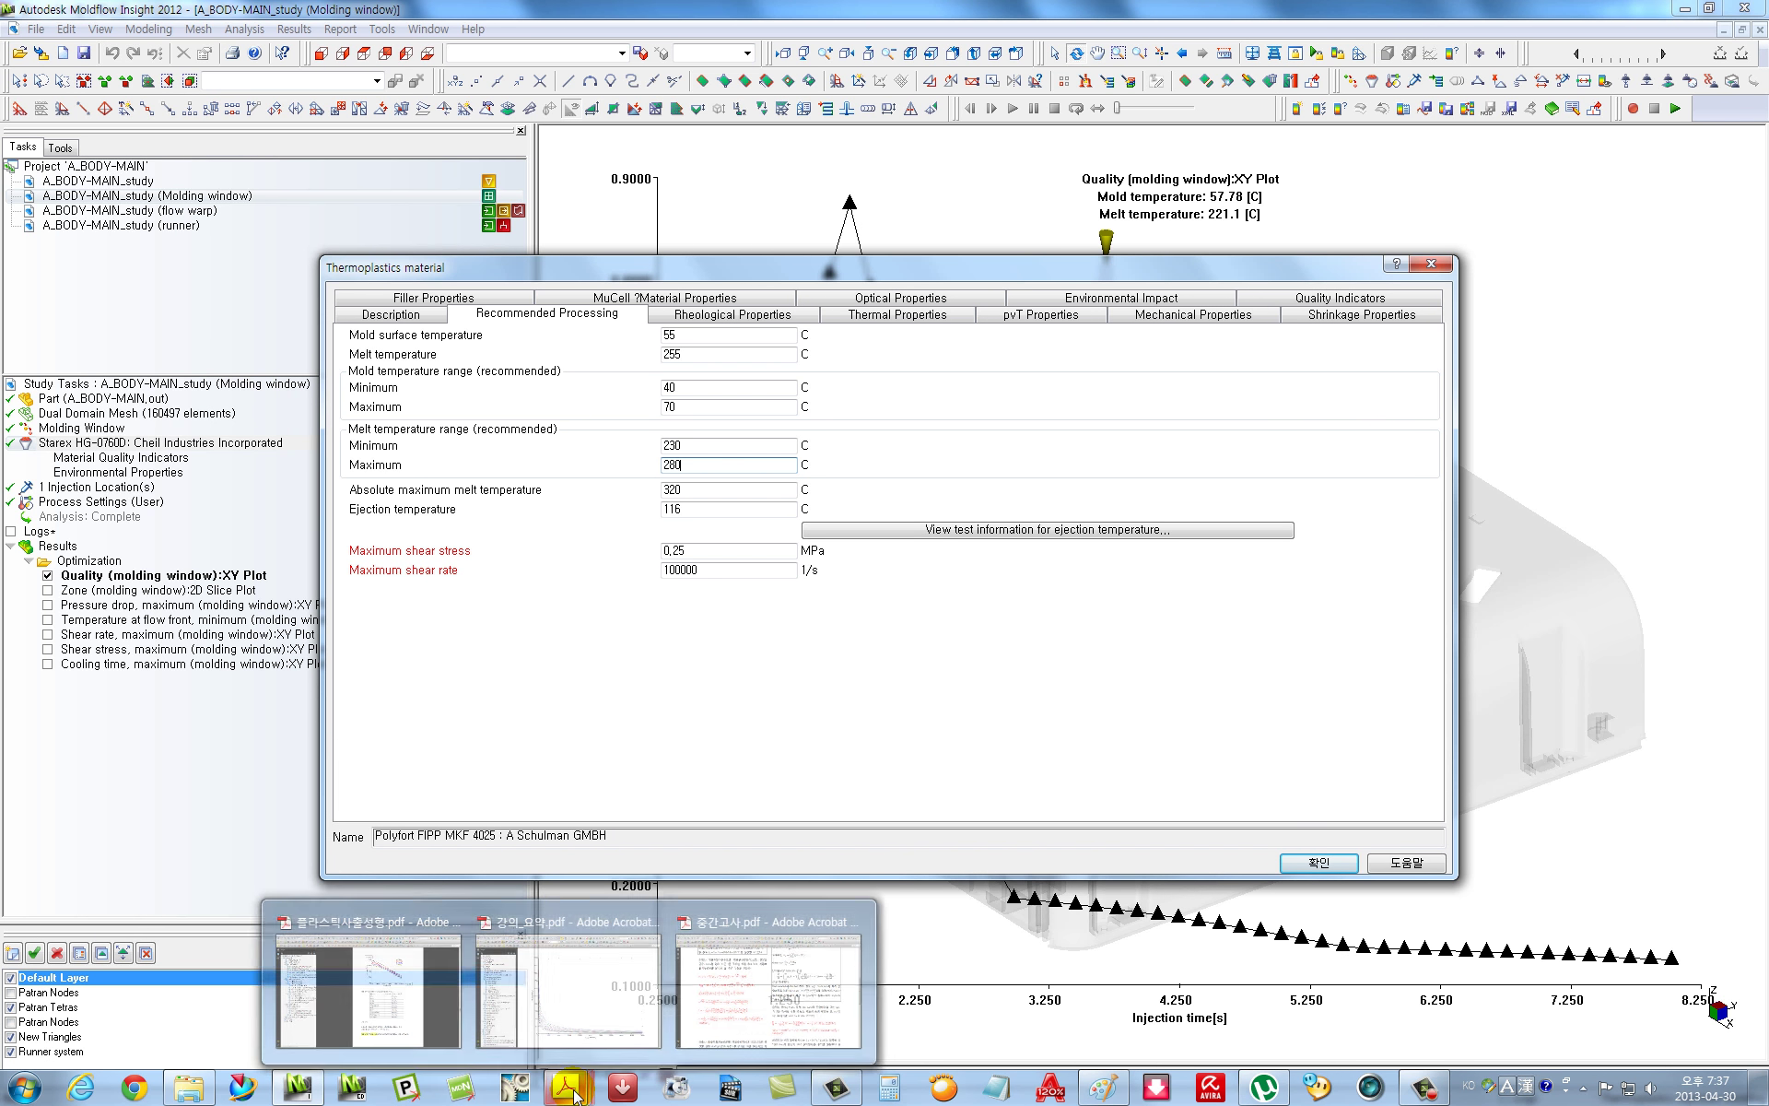
pyautogui.click(452, 1006)
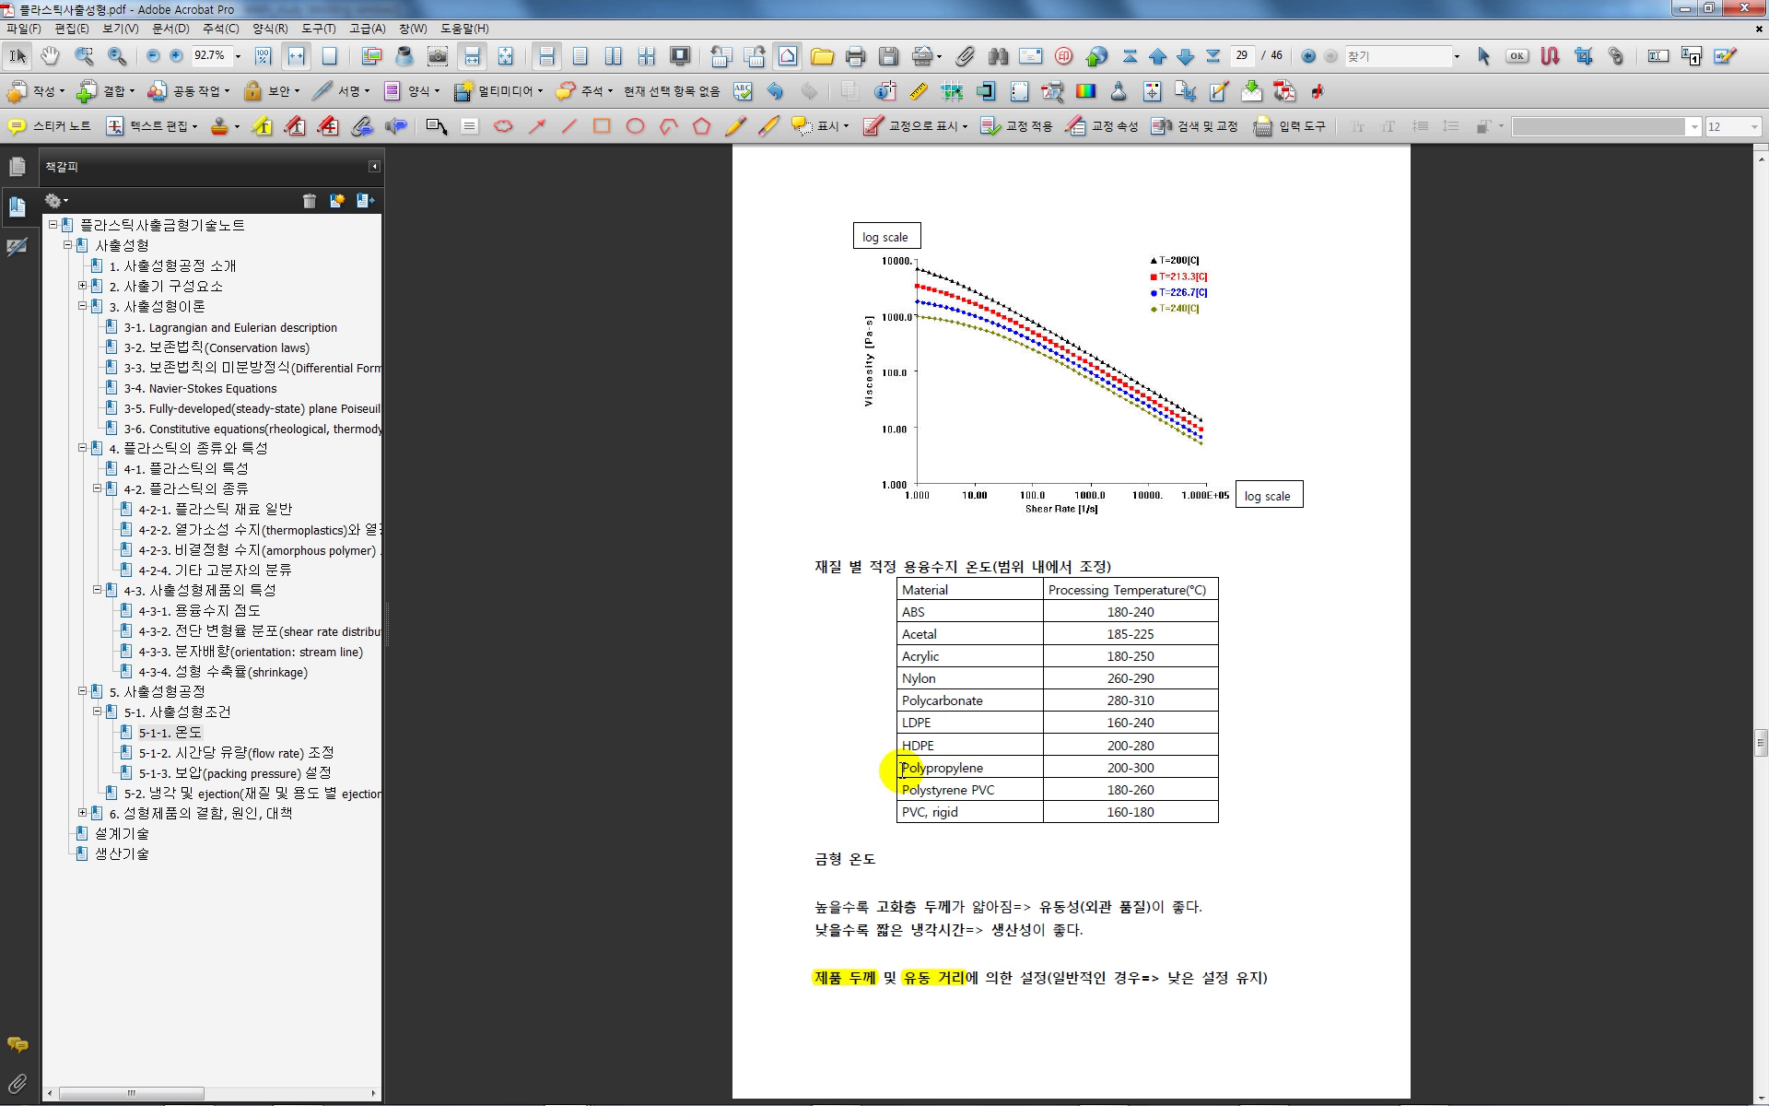
pyautogui.moveTo(935, 766); pyautogui.dragTo(981, 764)
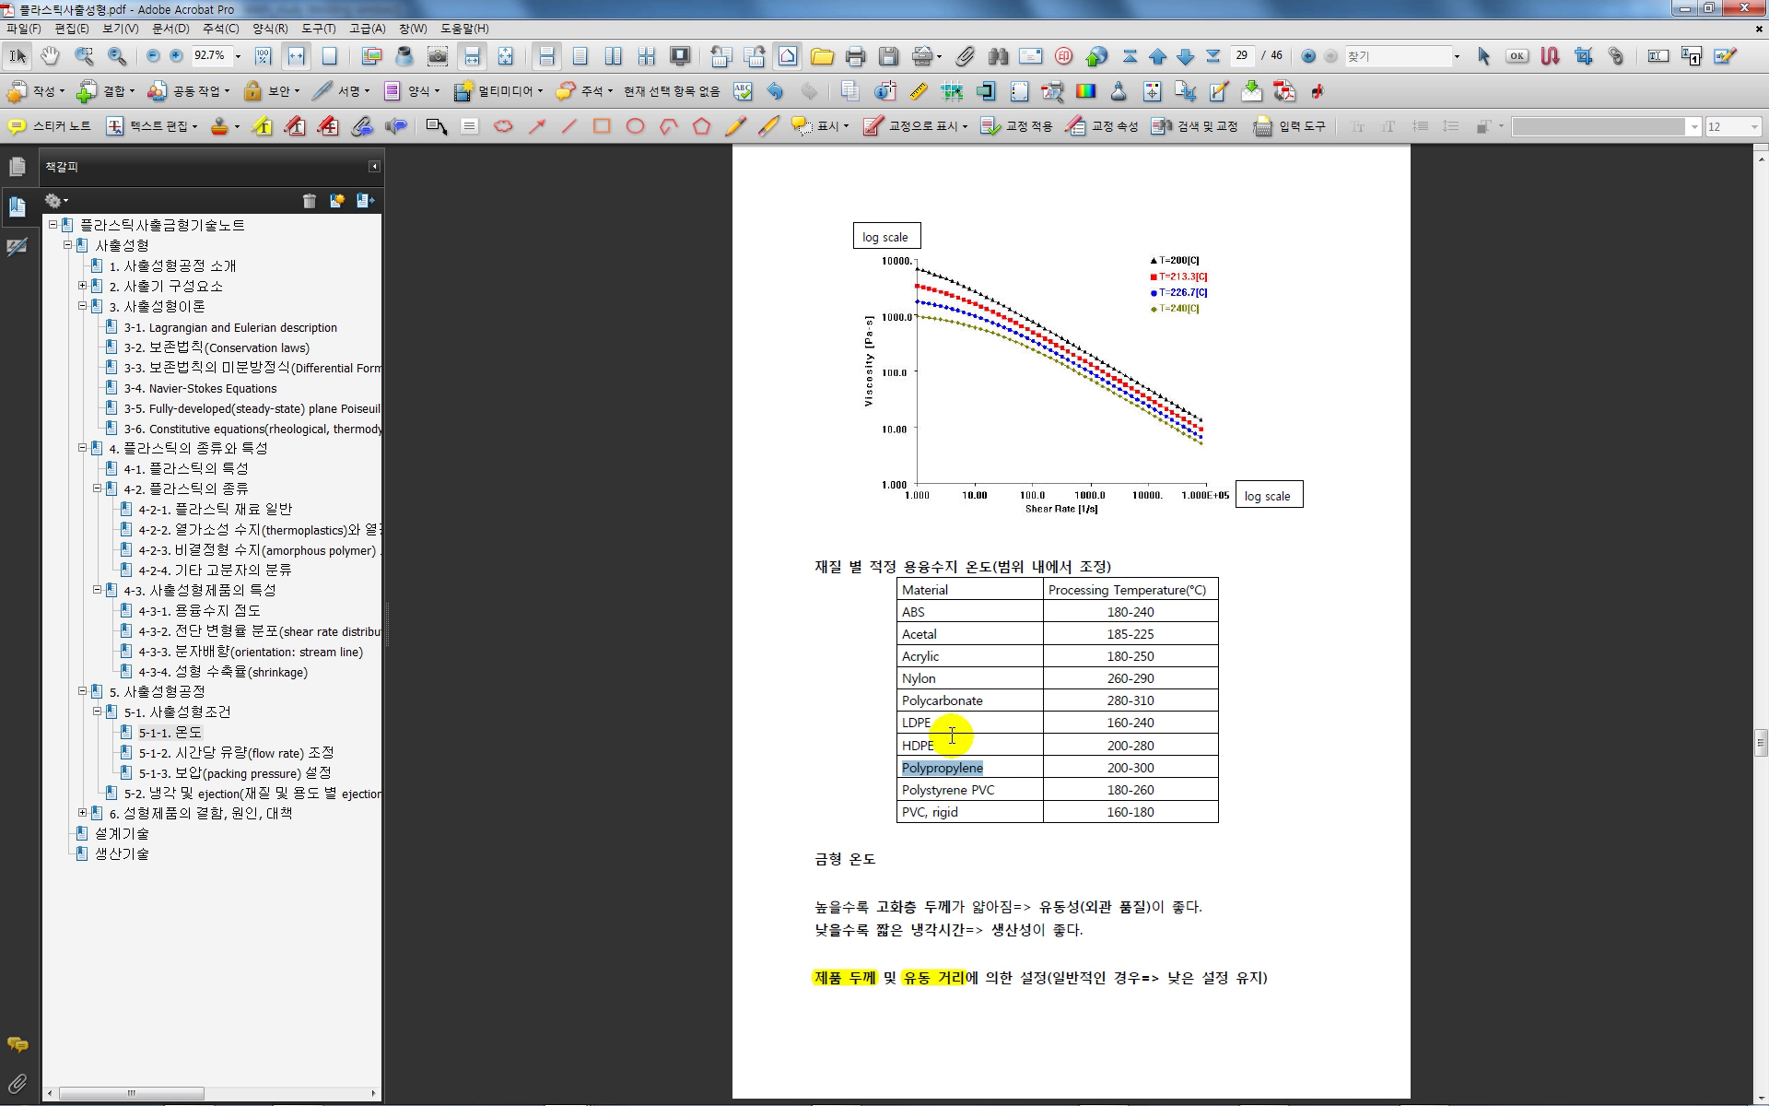
# Highlight the heading of the melt temperature table by material and examine the viscosity versus shear rate graph above it
pyautogui.moveTo(813, 566); pyautogui.dragTo(1129, 564)
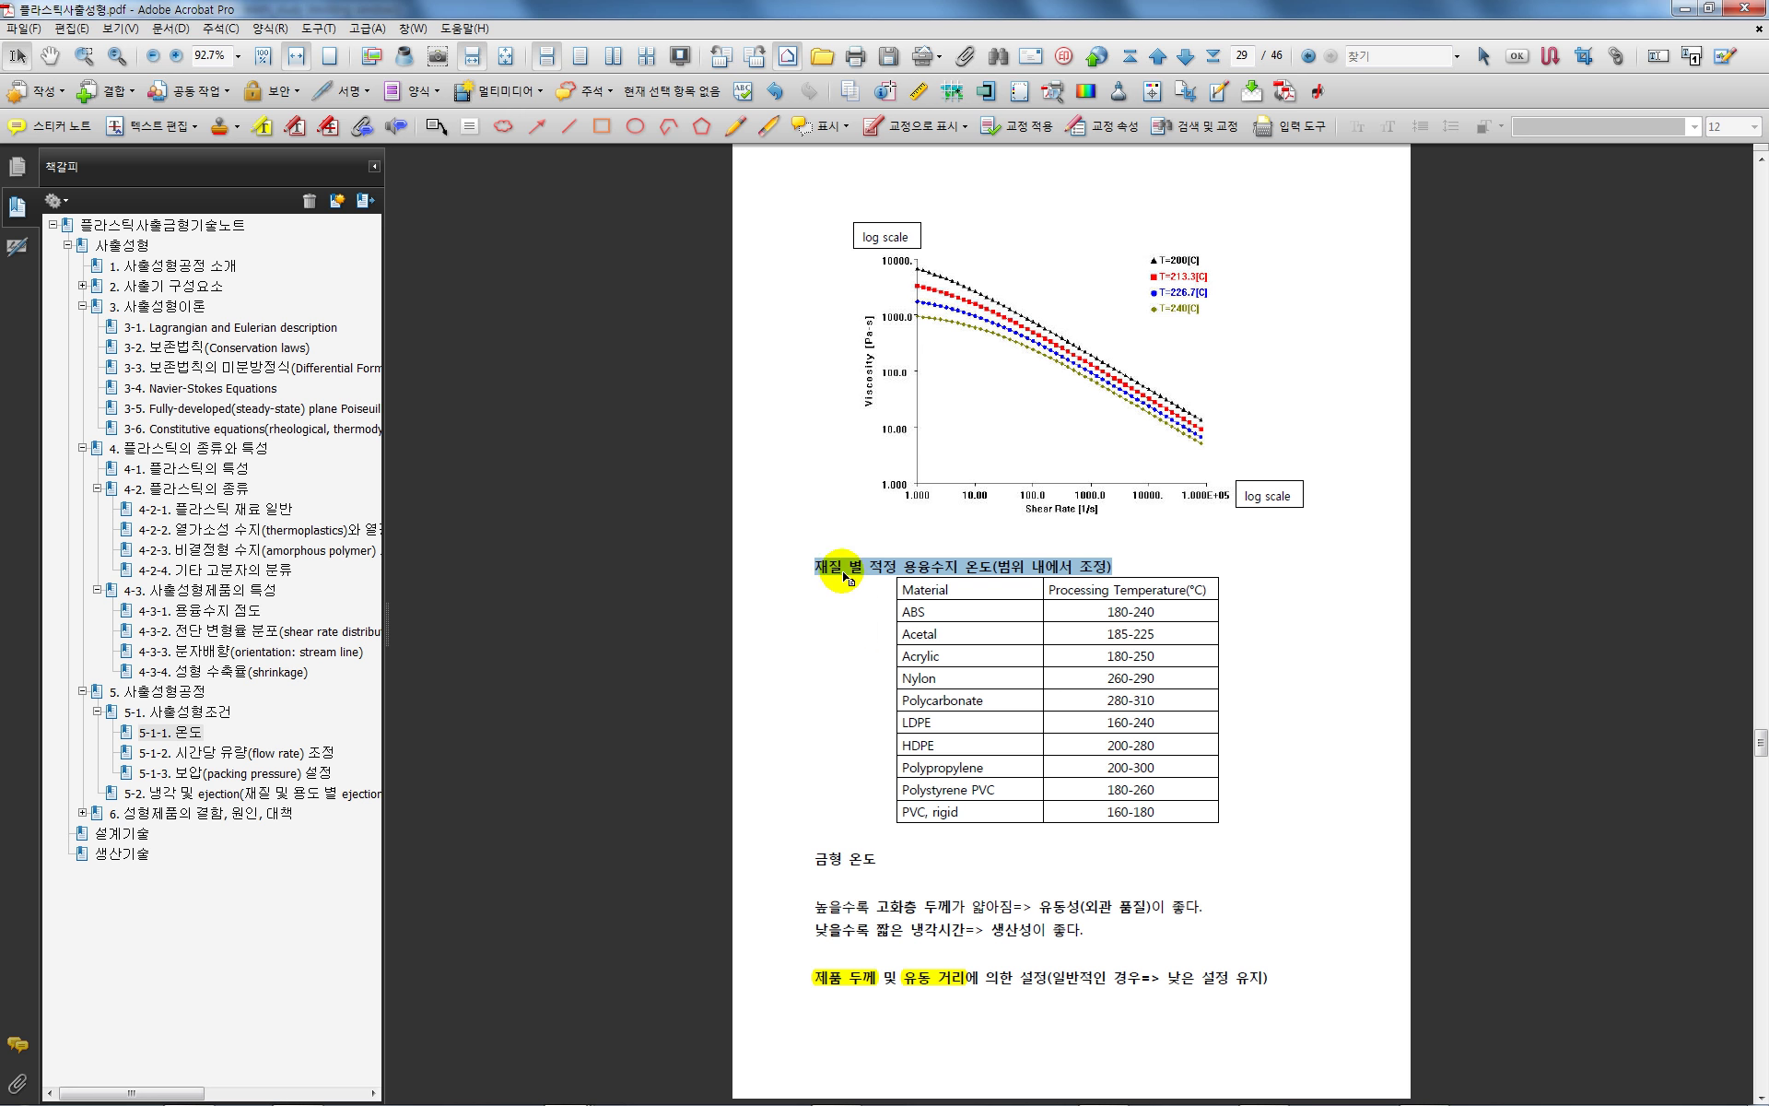
pyautogui.scroll(3, 919, 659)
pyautogui.scroll(1, 995, 695)
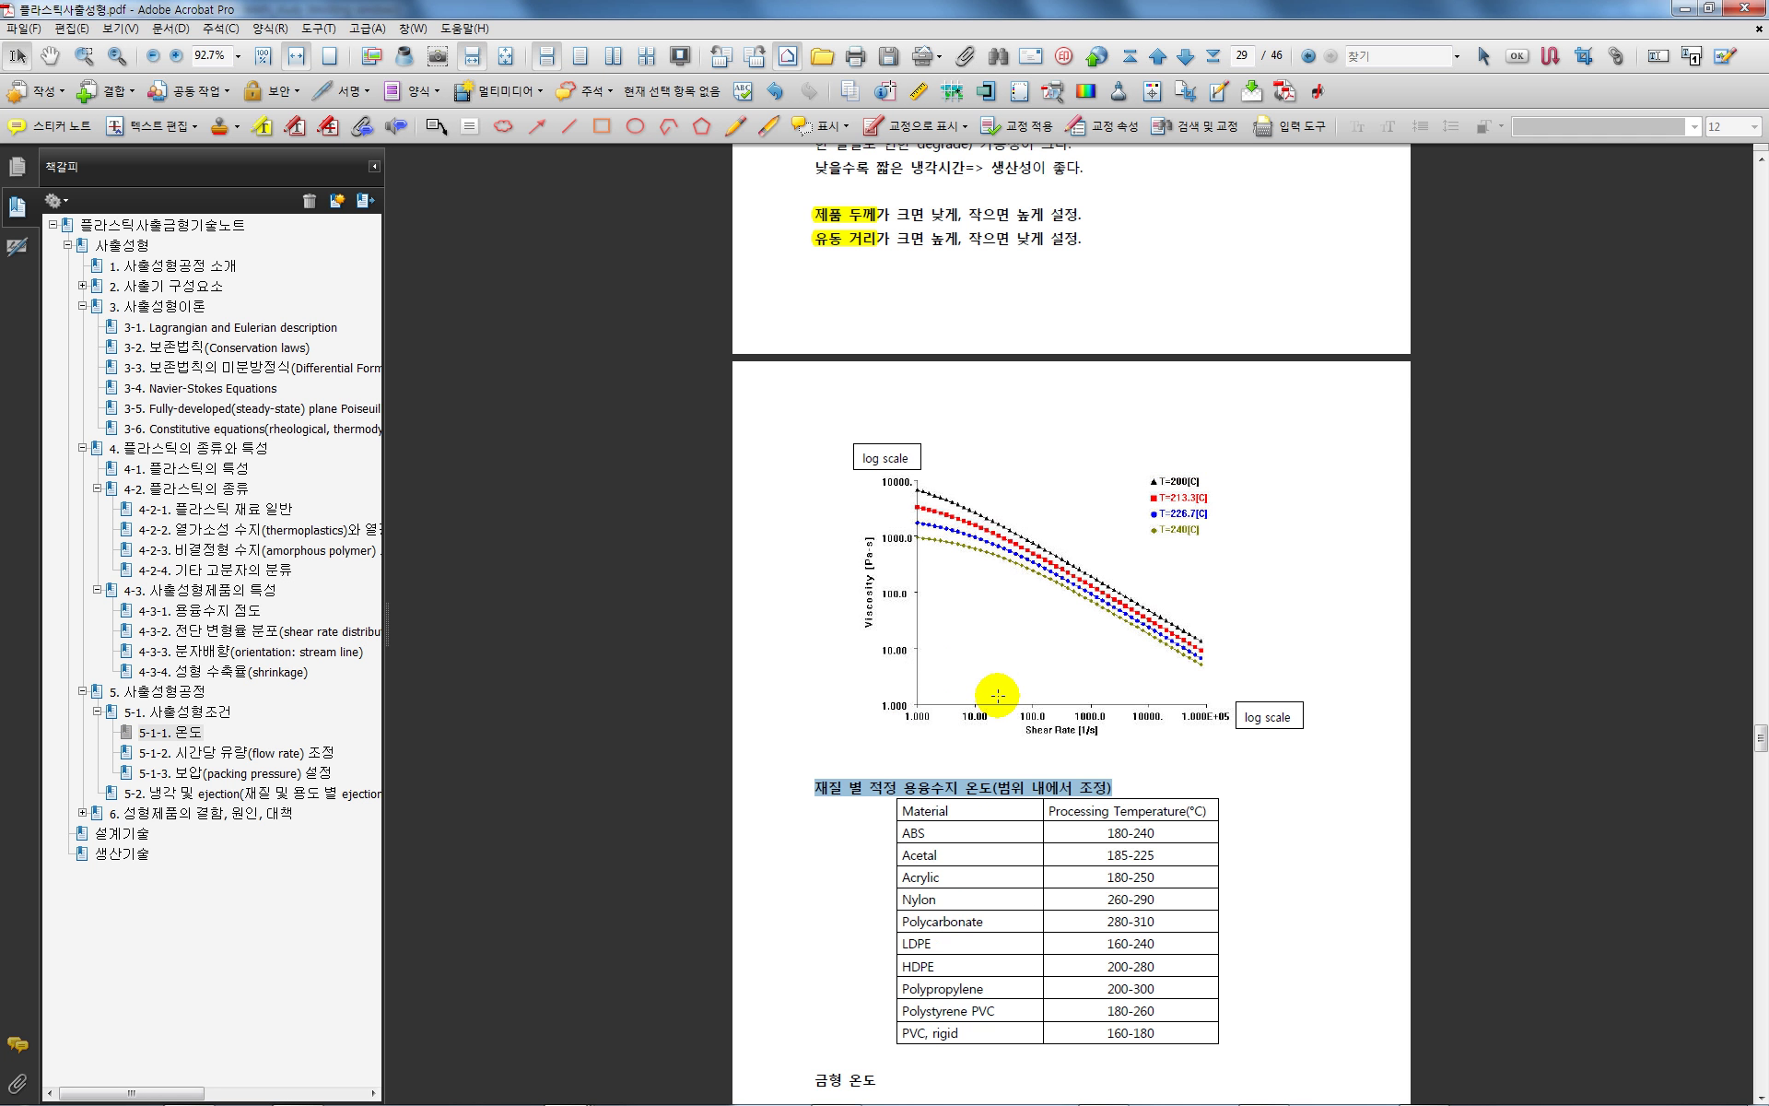
# Read the mold temperature (금형 온도) notes against the melt temperature notes, highlighting the phrase 높을수록 고화층 두께
pyautogui.scroll(-6, 948, 453)
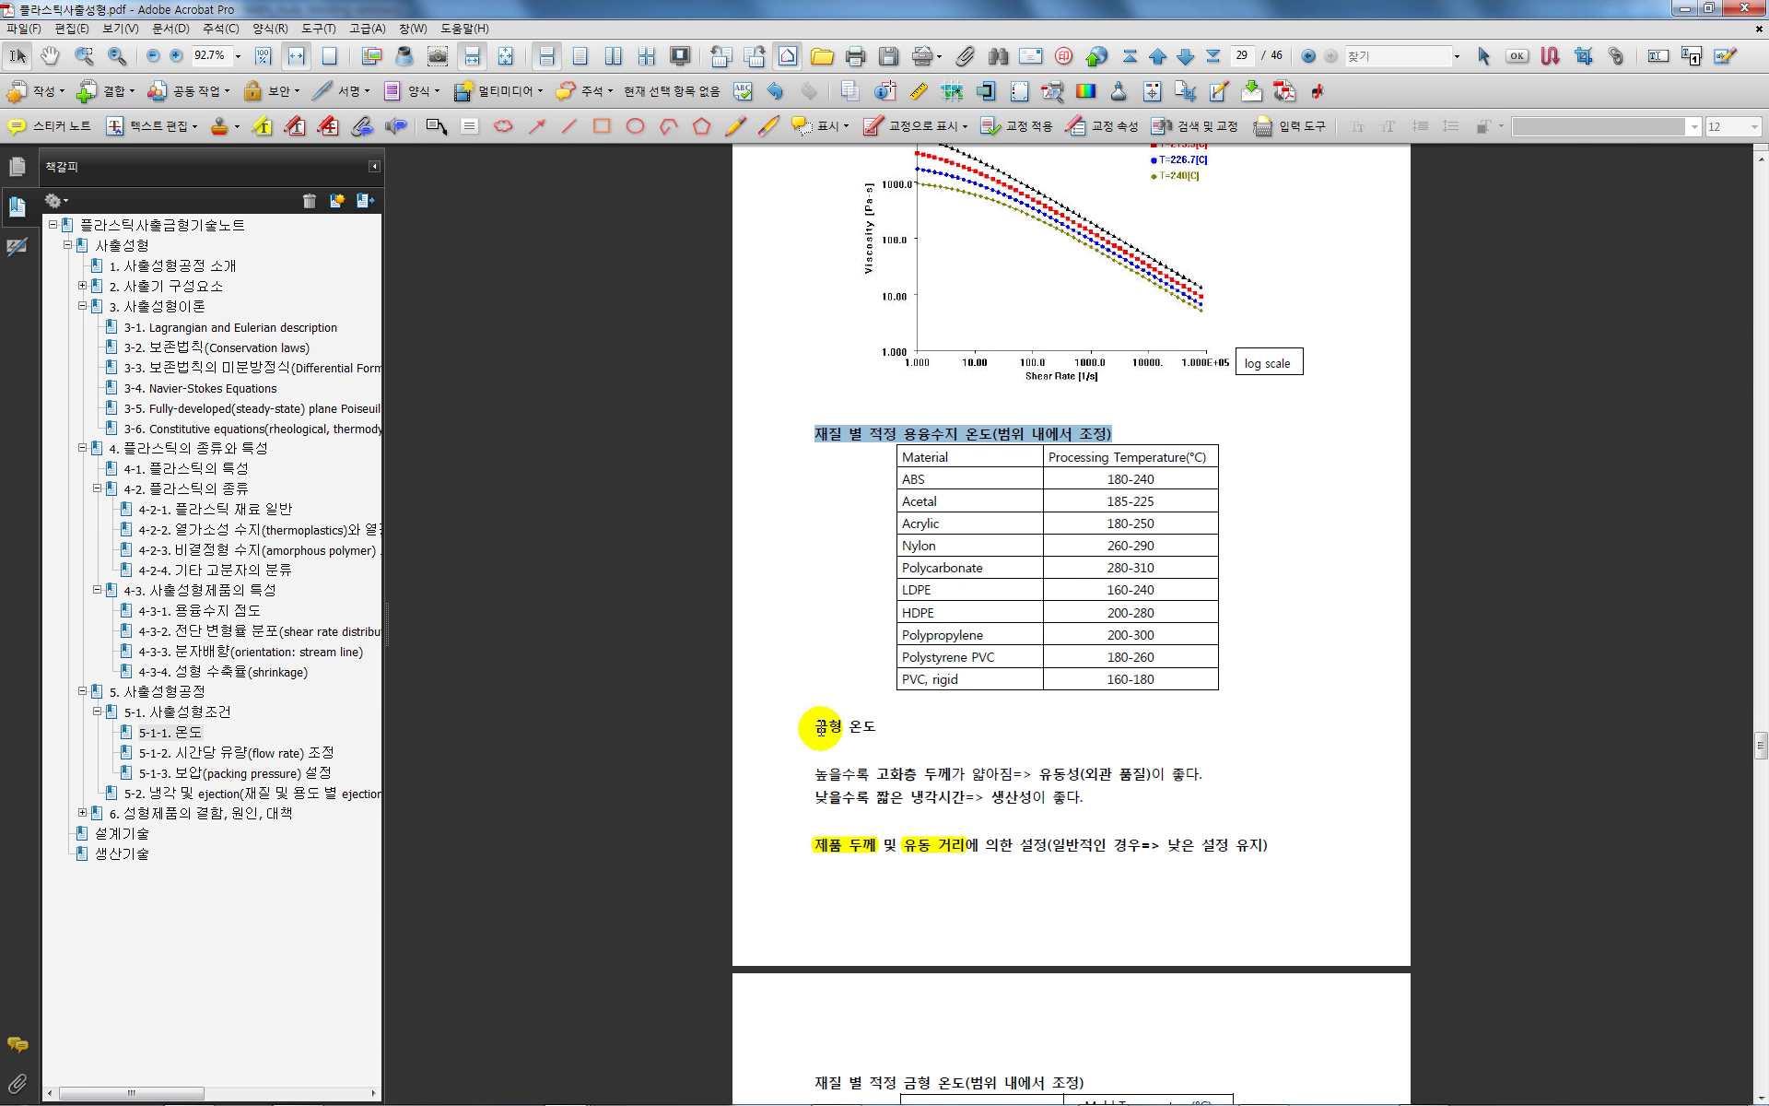
pyautogui.click(816, 731)
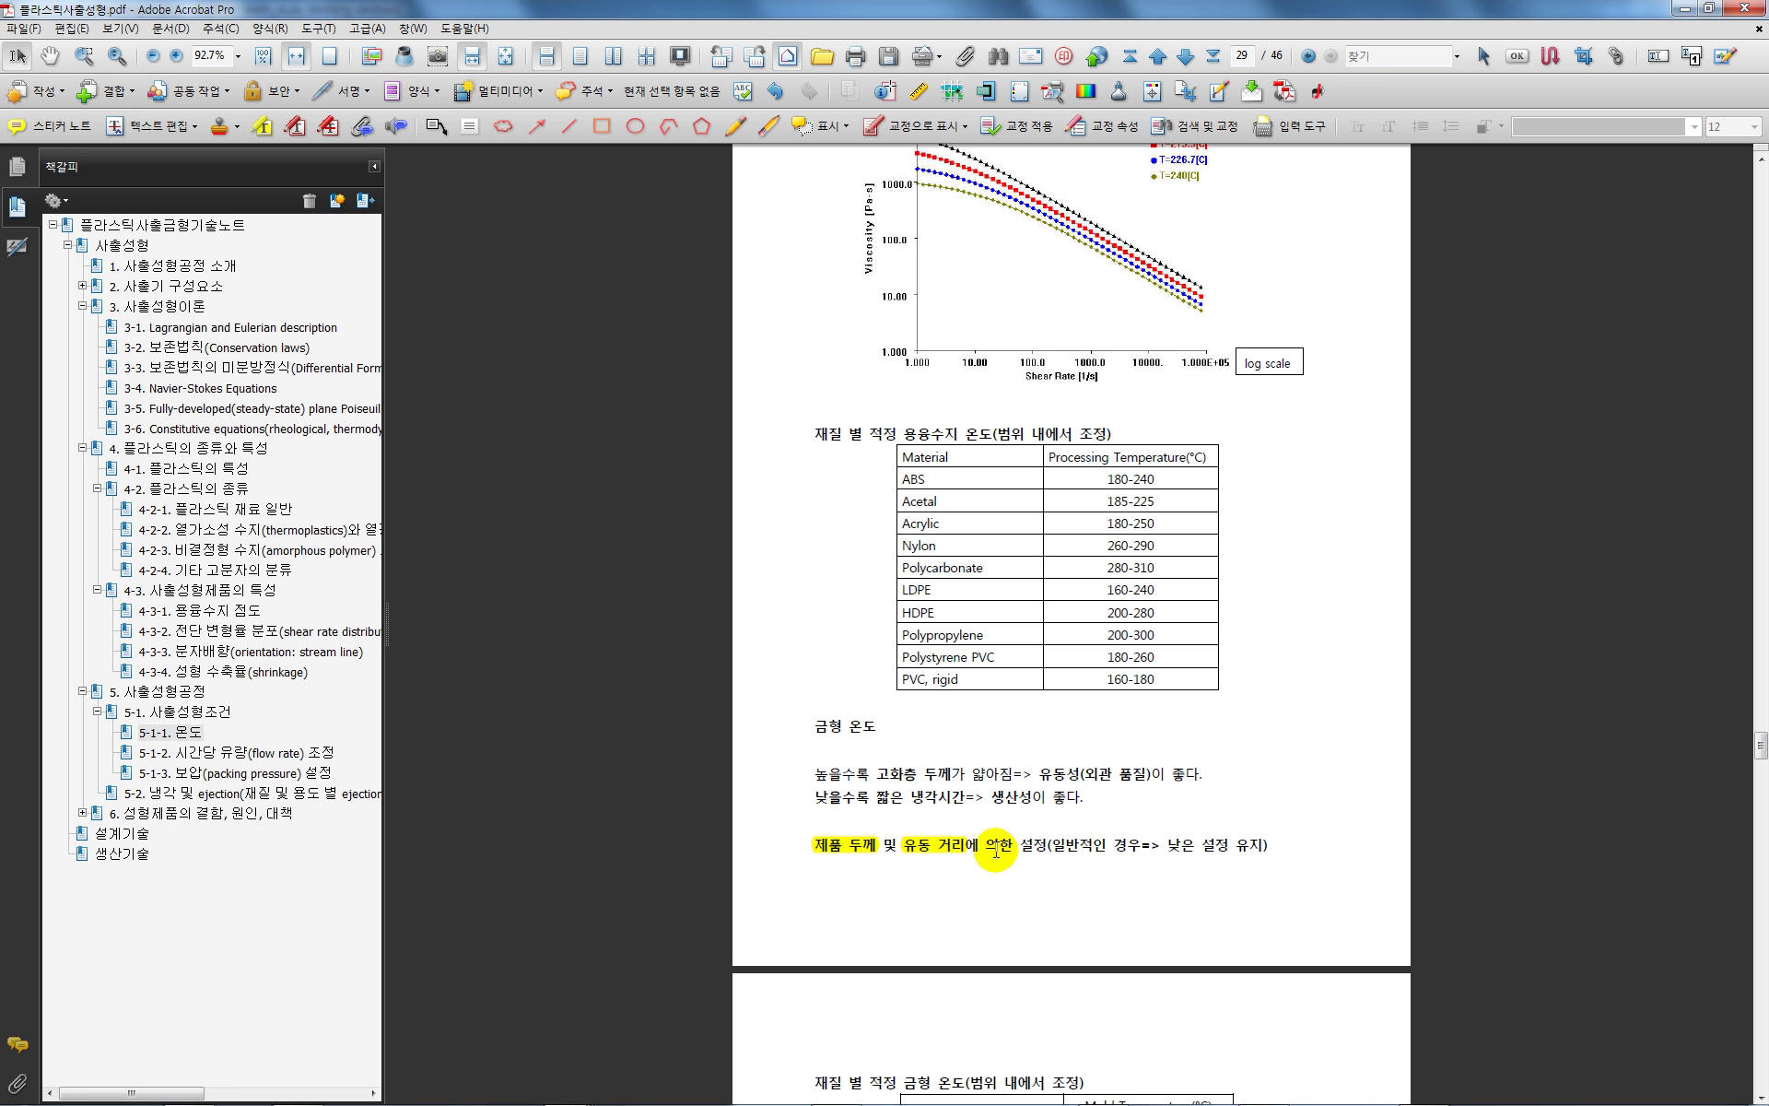
pyautogui.scroll(6, 917, 645)
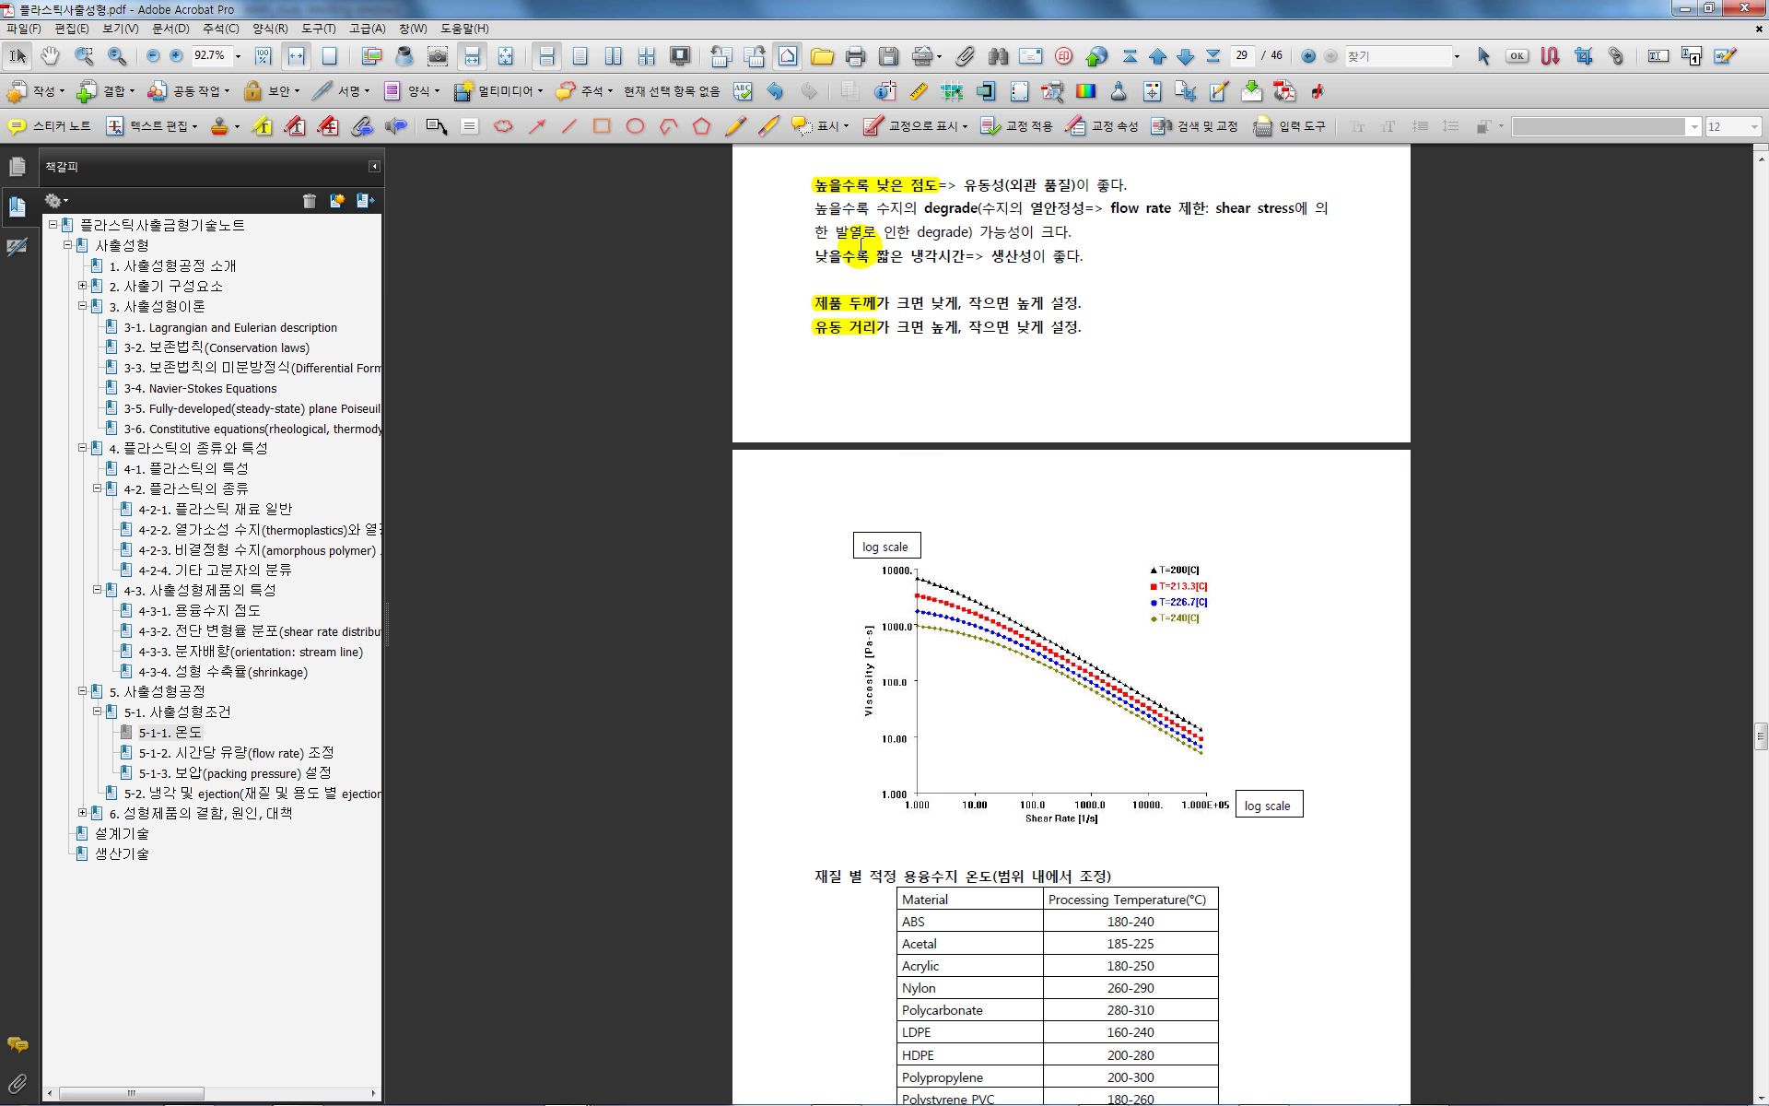
pyautogui.scroll(-5, 922, 535)
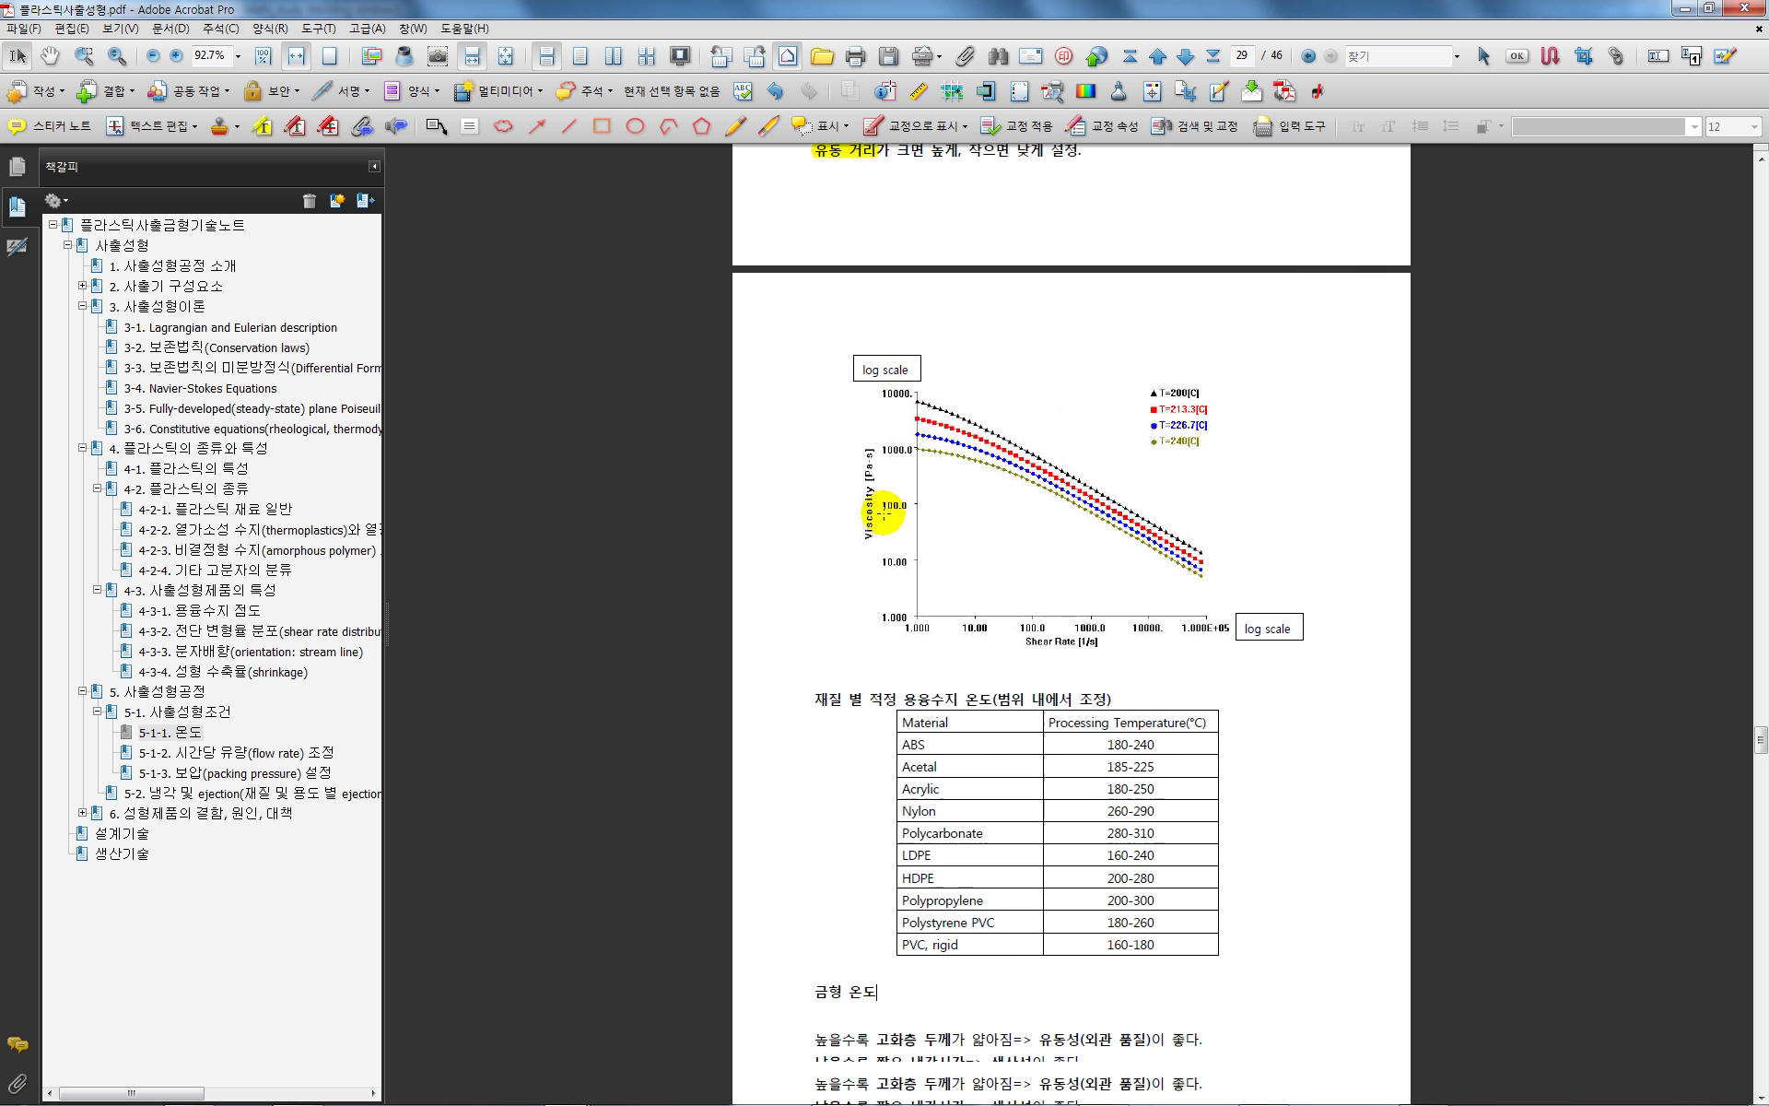
pyautogui.scroll(-1, 926, 557)
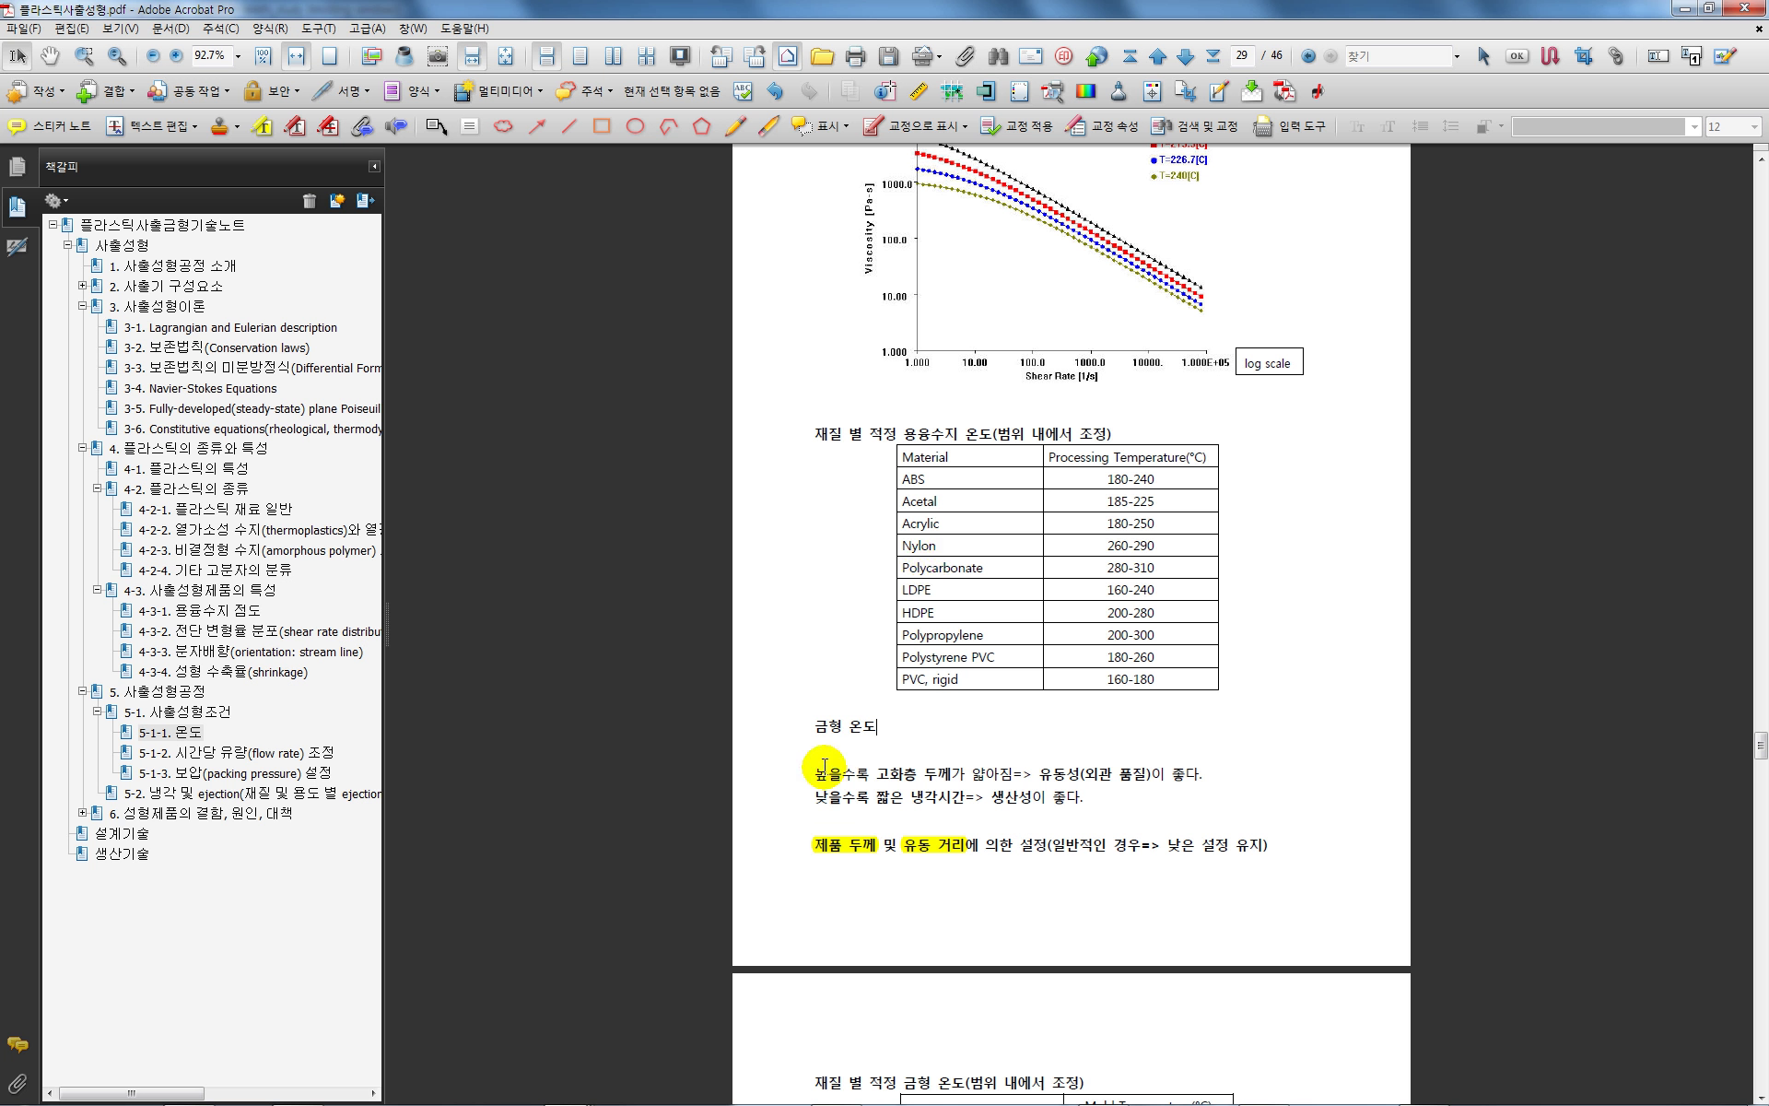
pyautogui.moveTo(816, 777); pyautogui.dragTo(868, 779)
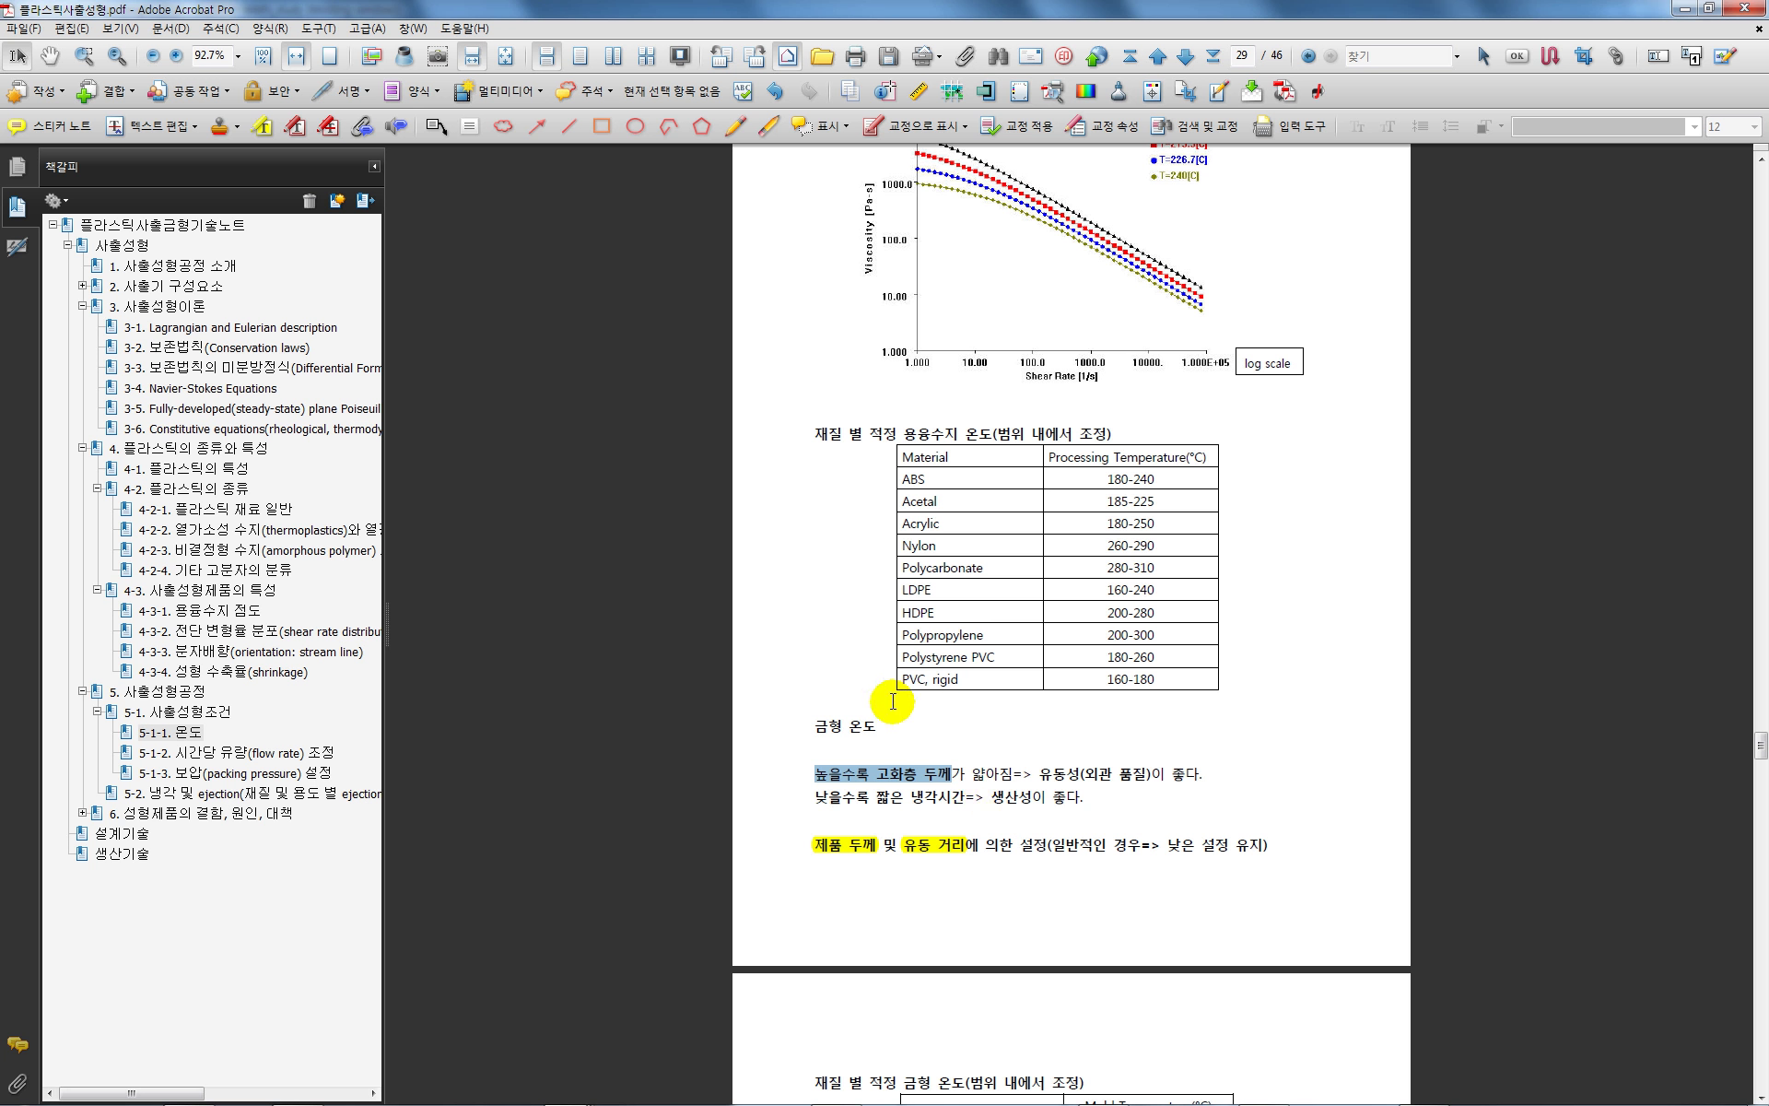
# Find the mold temperature table by resin and consult the cooling time derivation for 문제1 in 중간고사.pdf
pyautogui.scroll(-9, 899, 710)
pyautogui.scroll(-10, 893, 708)
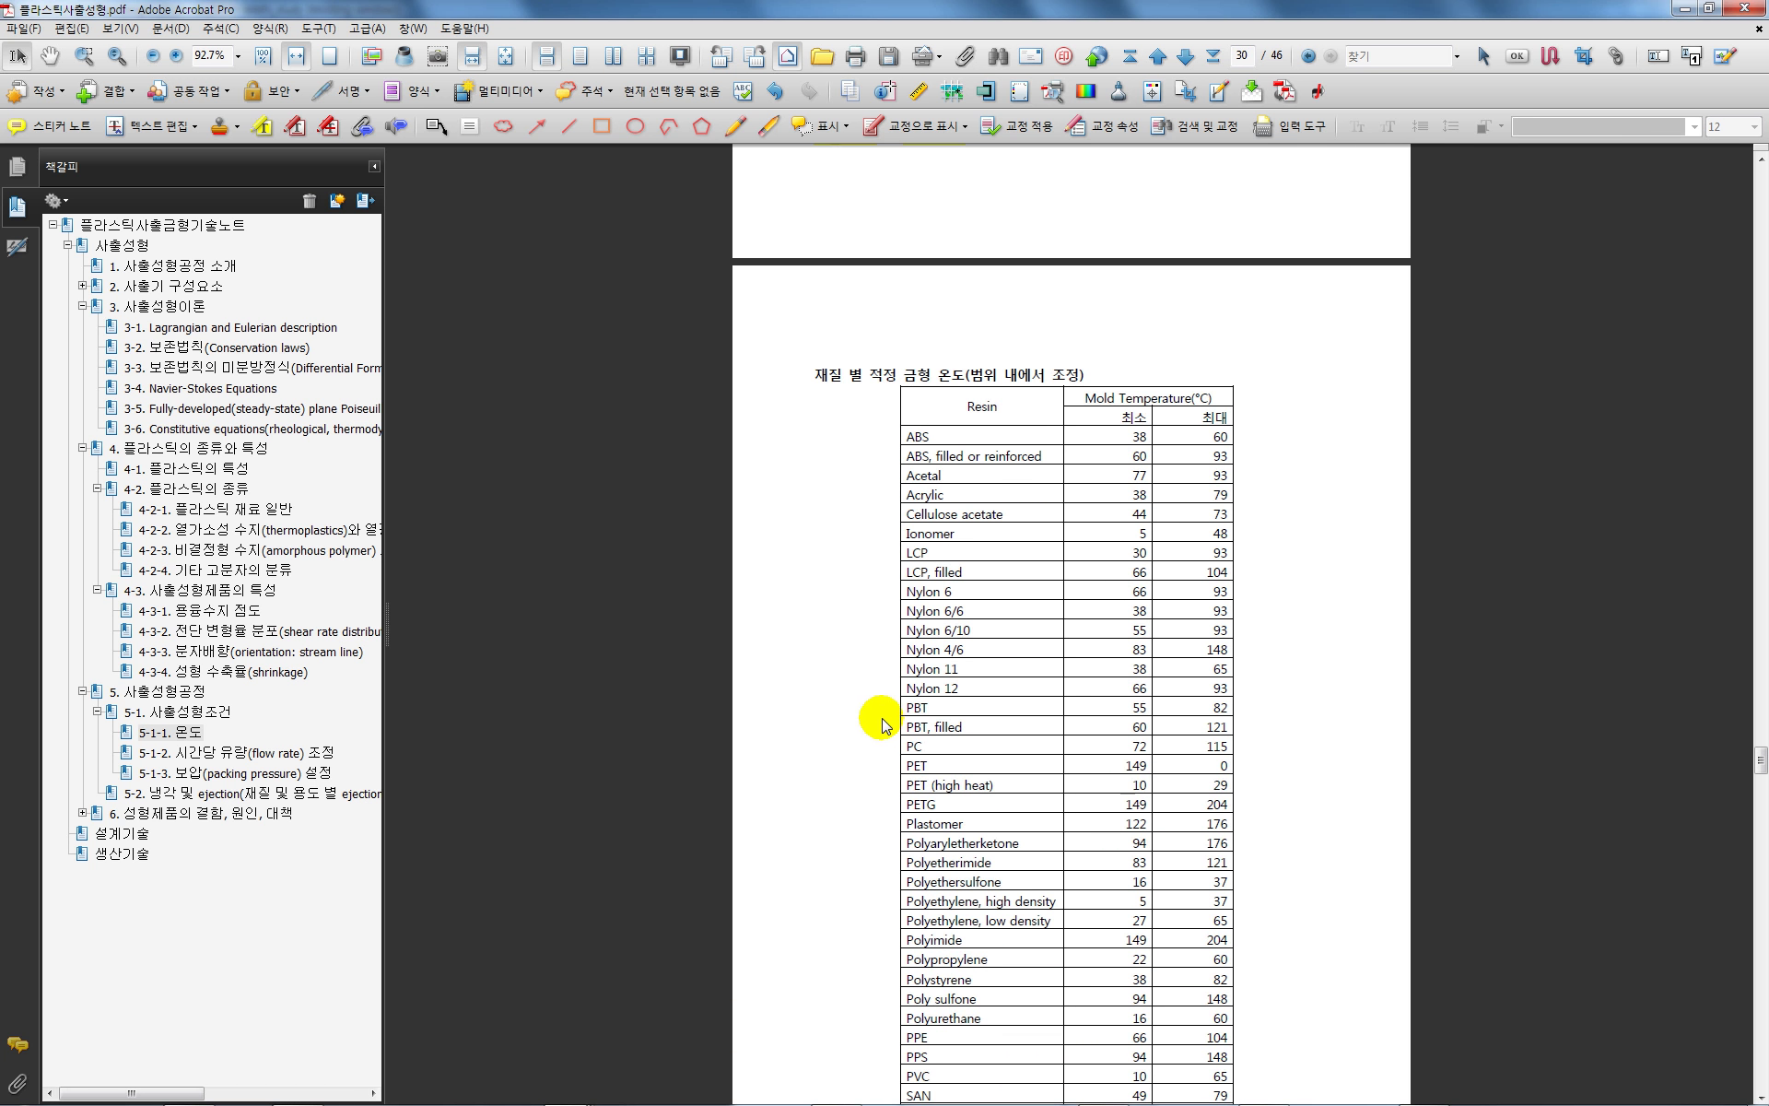
pyautogui.moveTo(601, 1095)
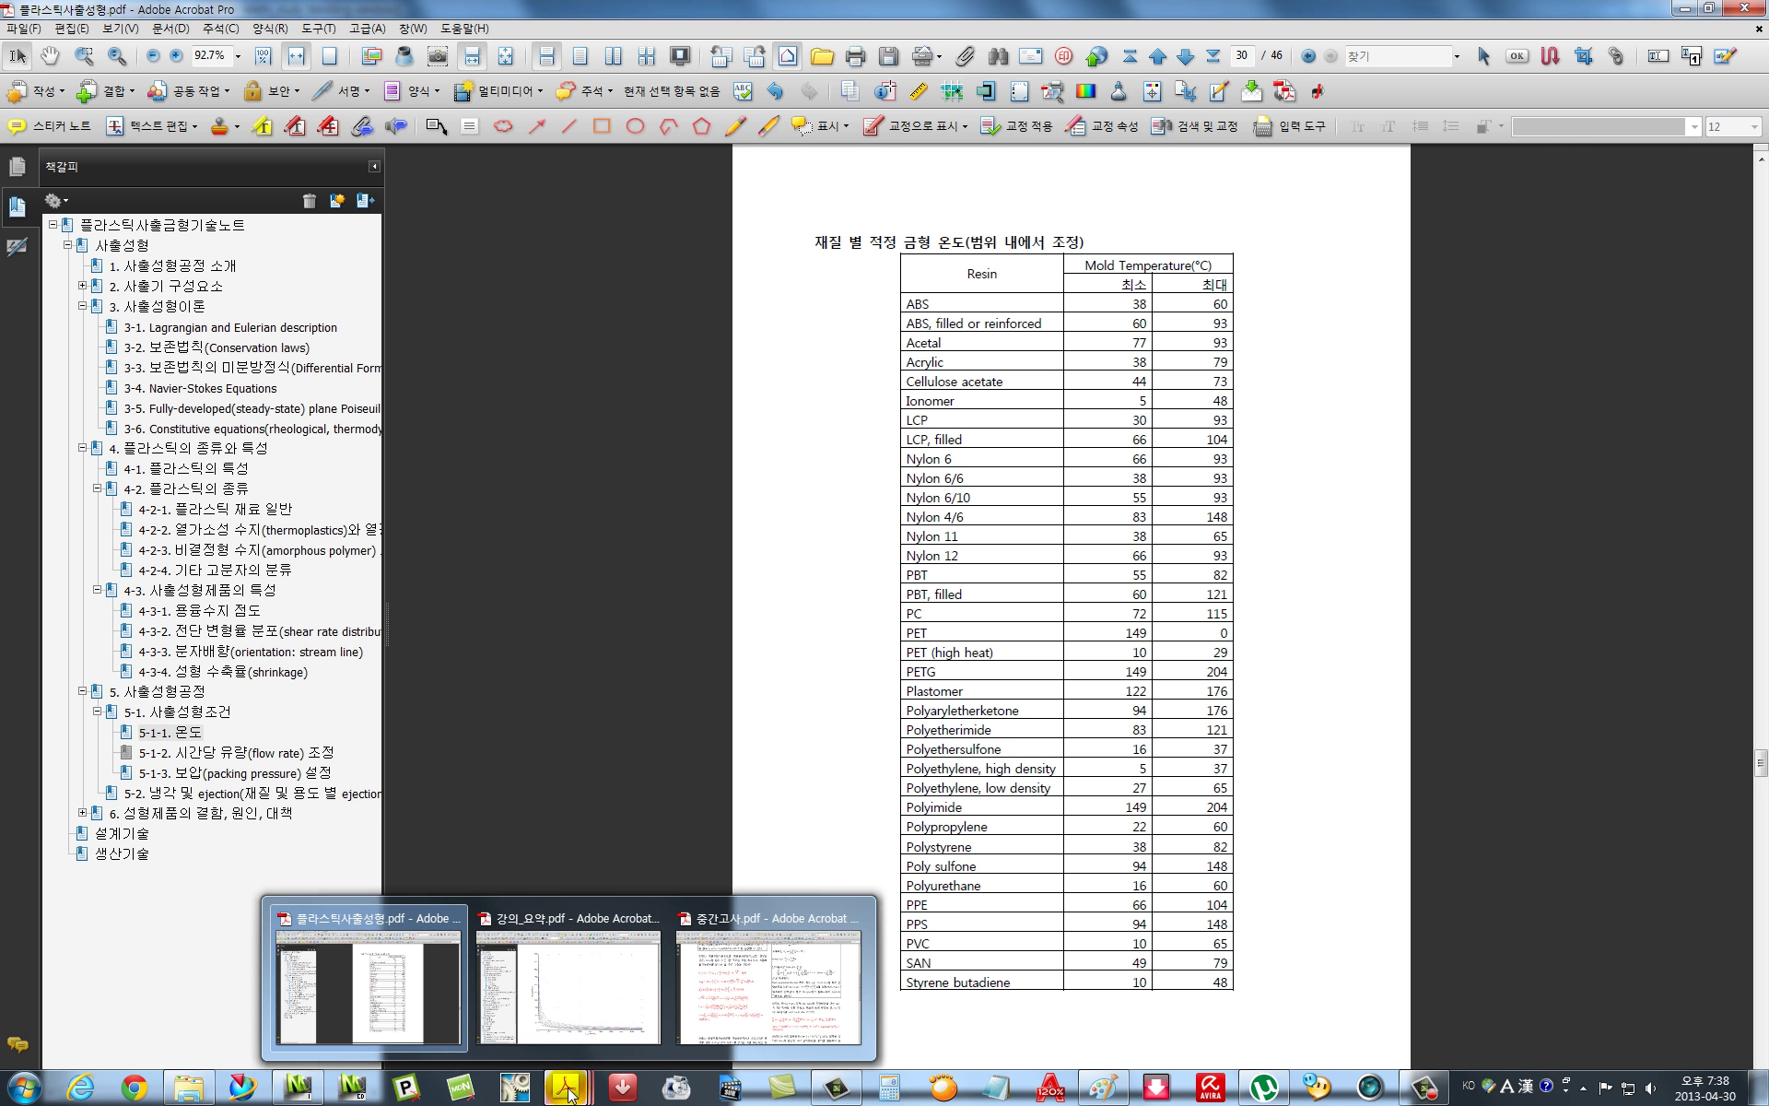
pyautogui.click(742, 1009)
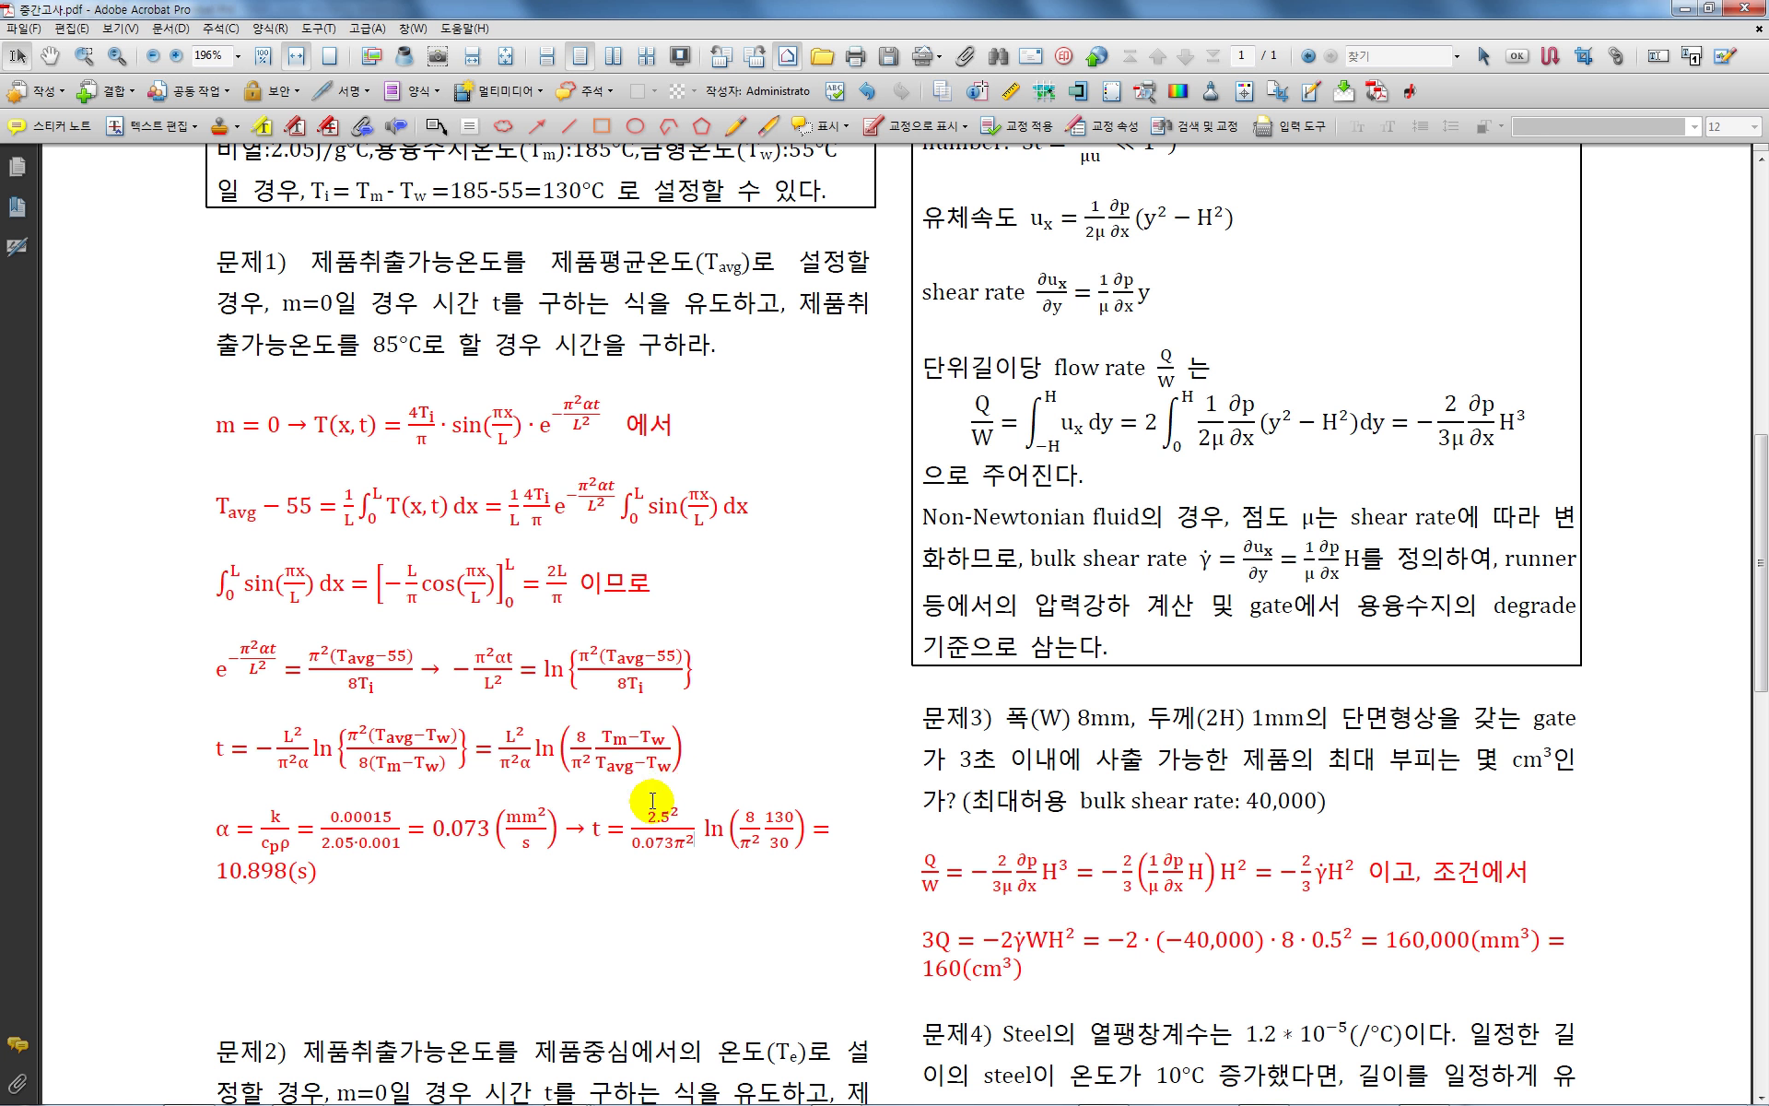
# Return to 플라스틱사출성형.pdf and highlight the heading of the mold temperature table by resin
pyautogui.moveTo(802, 1102)
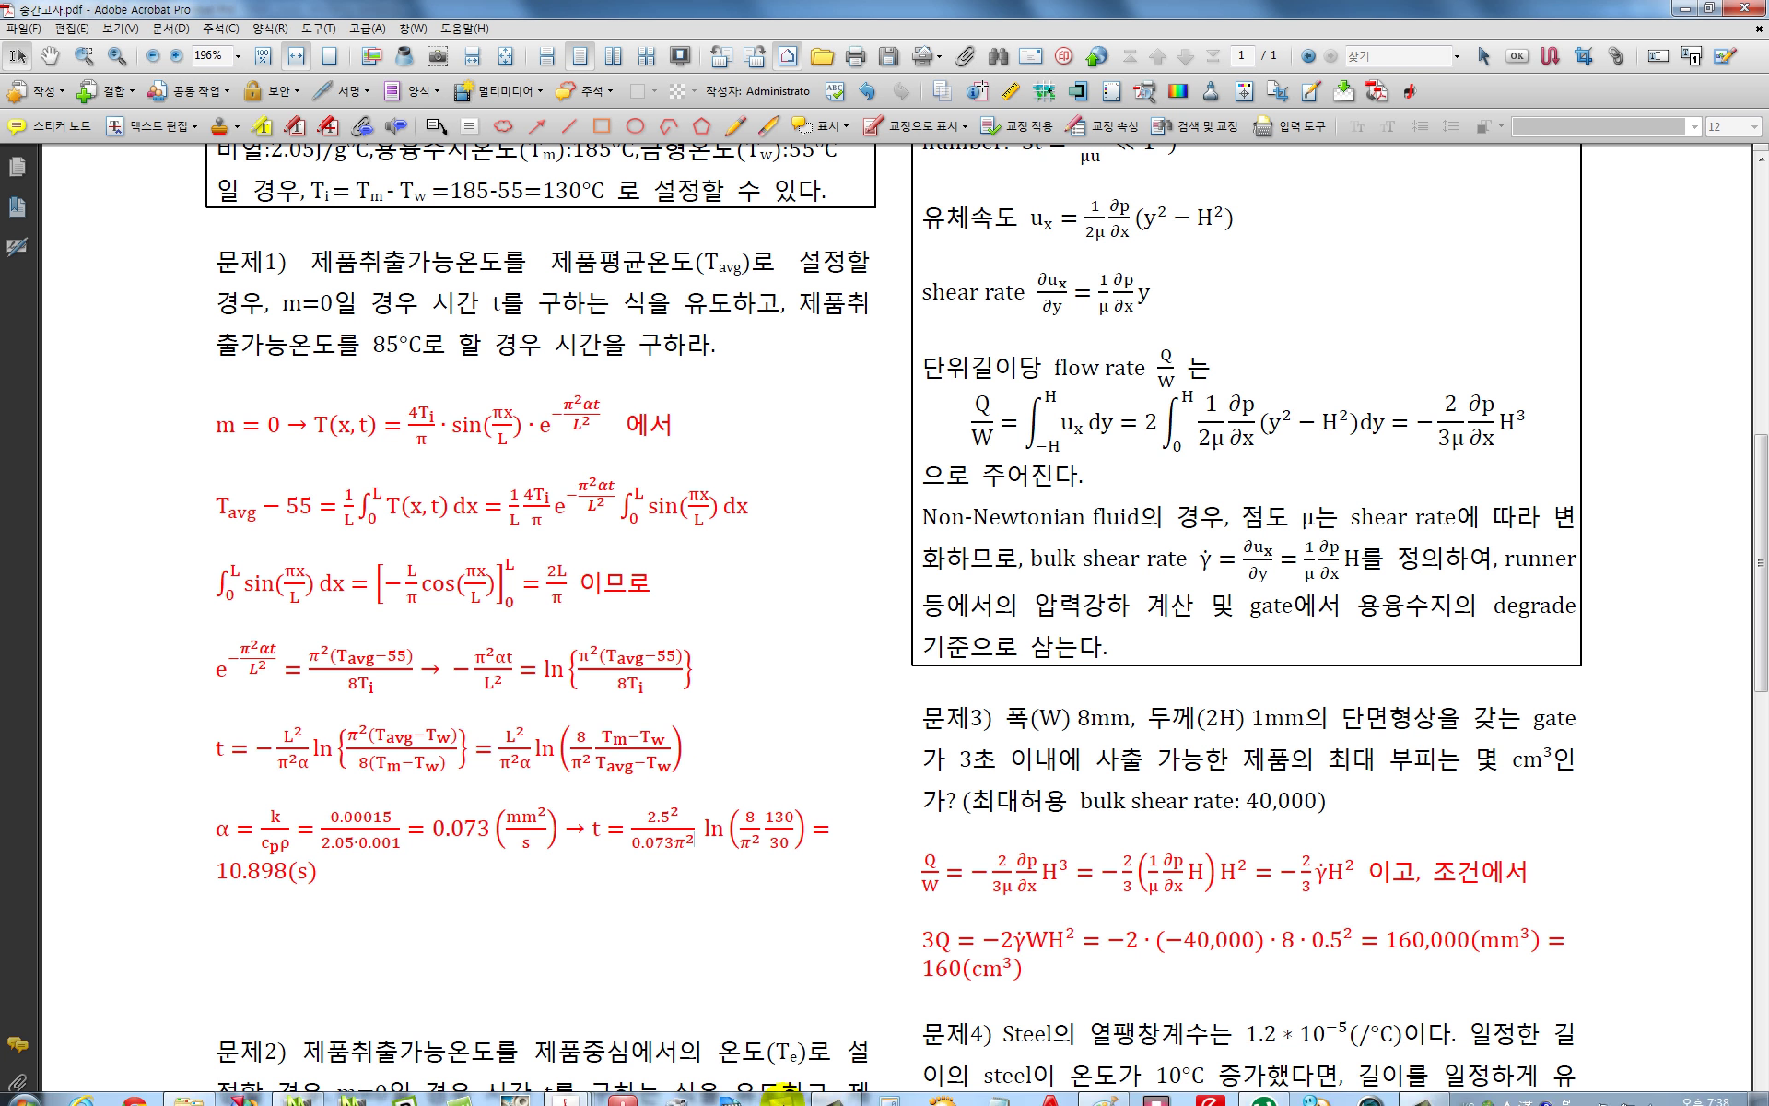
pyautogui.moveTo(581, 1094)
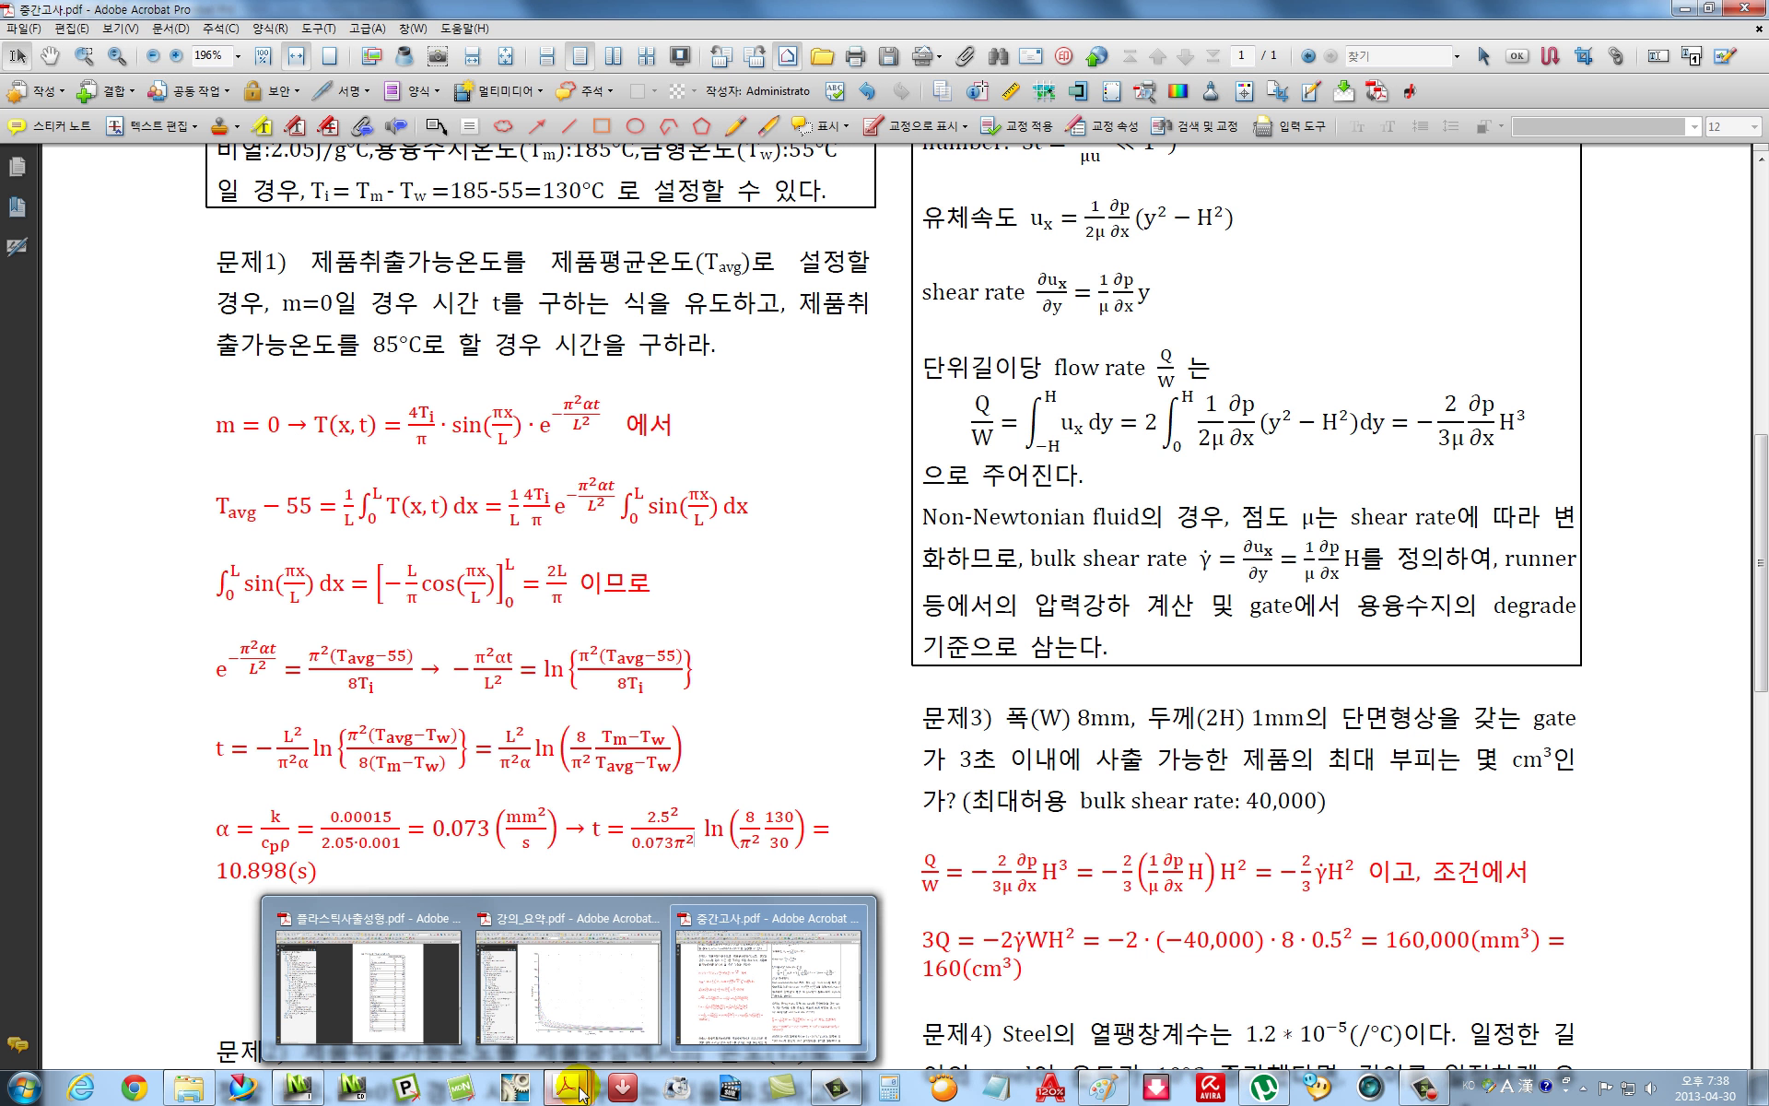
pyautogui.click(419, 994)
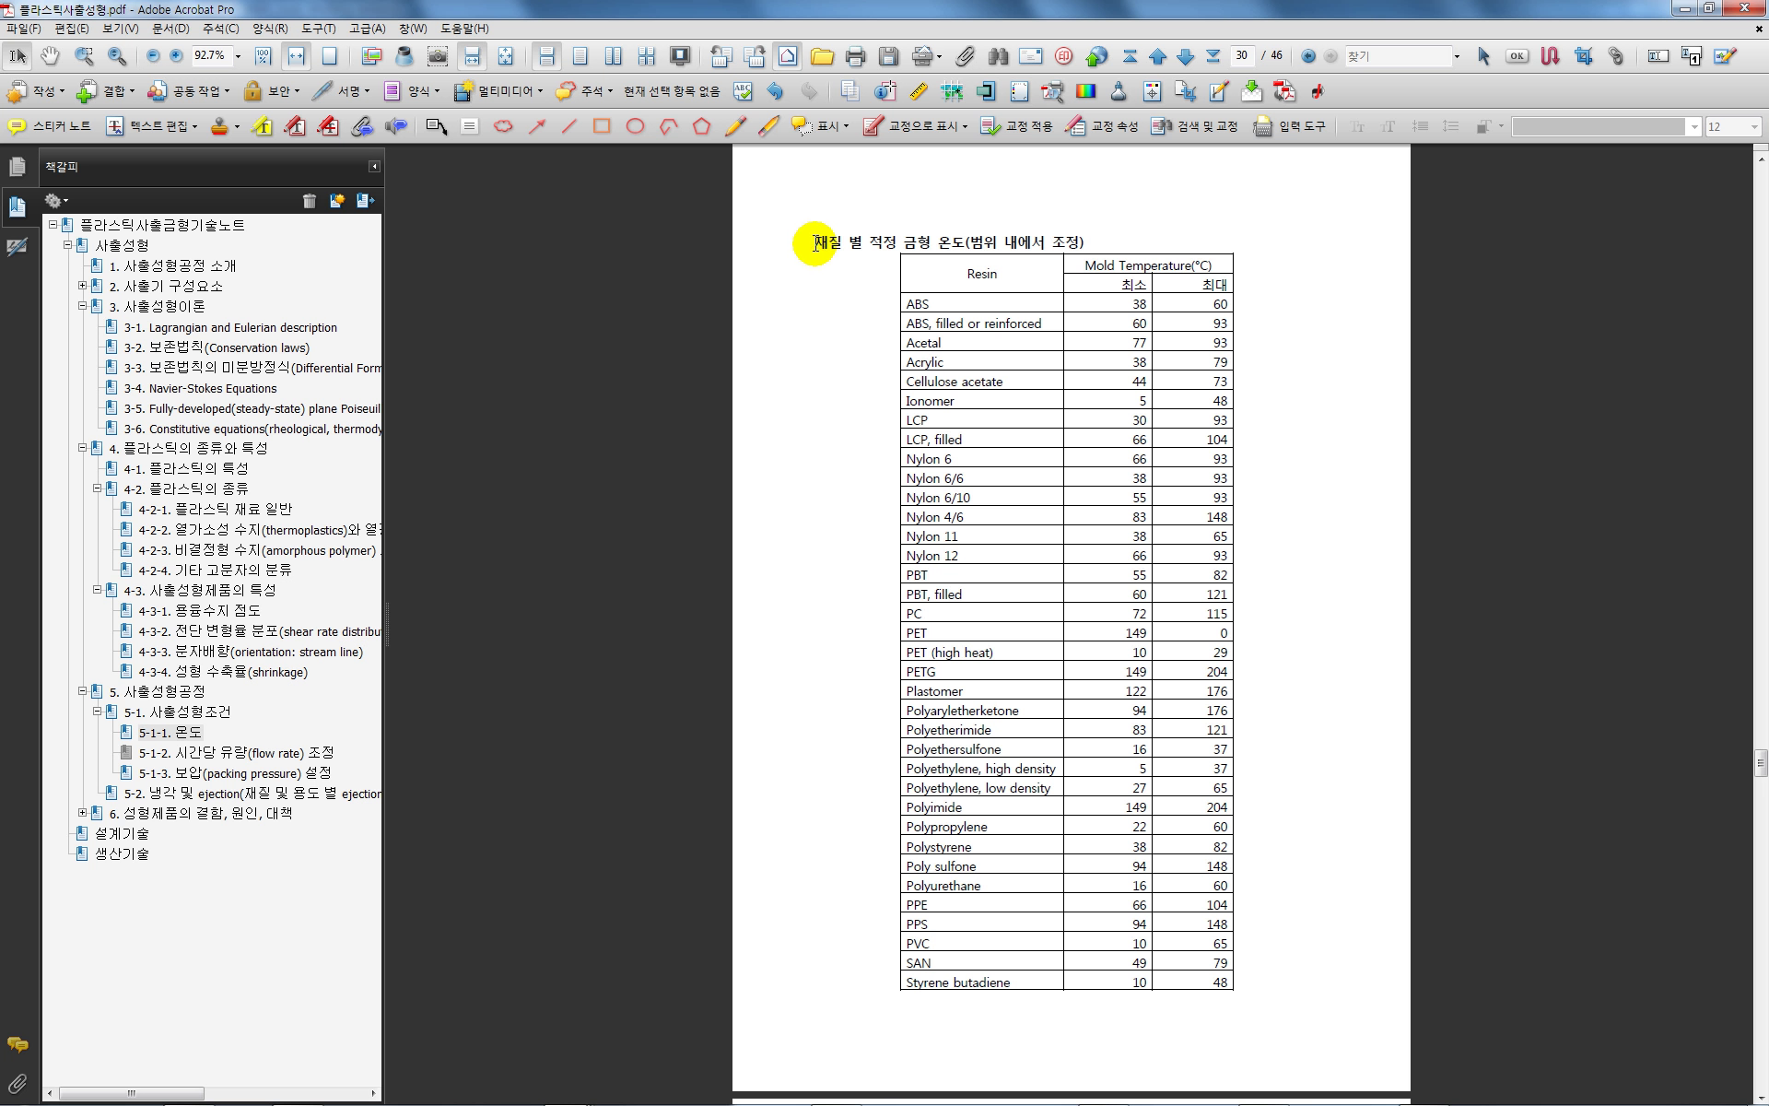
pyautogui.moveTo(847, 242); pyautogui.dragTo(1084, 243)
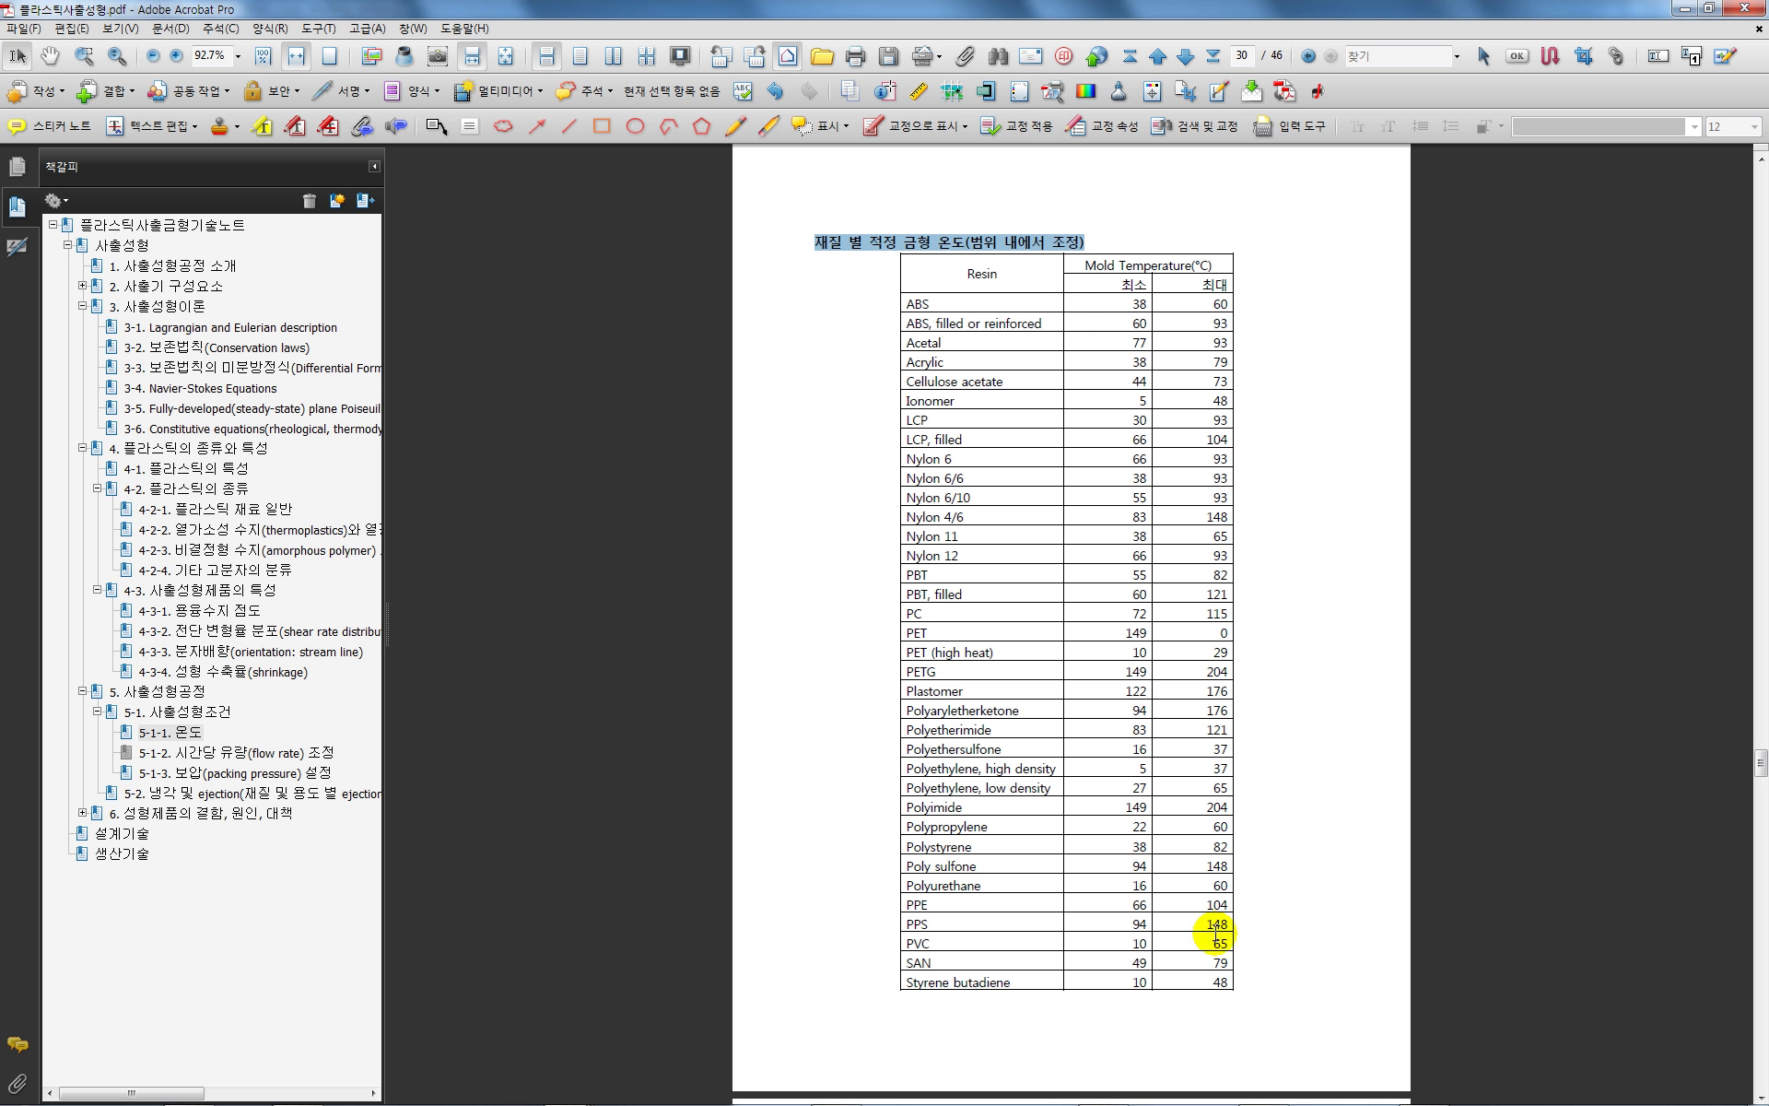
# Switch back to Moldflow and examine the material's minimum mold temperature, mold surface temperature and melt temperature
pyautogui.moveTo(519, 1094)
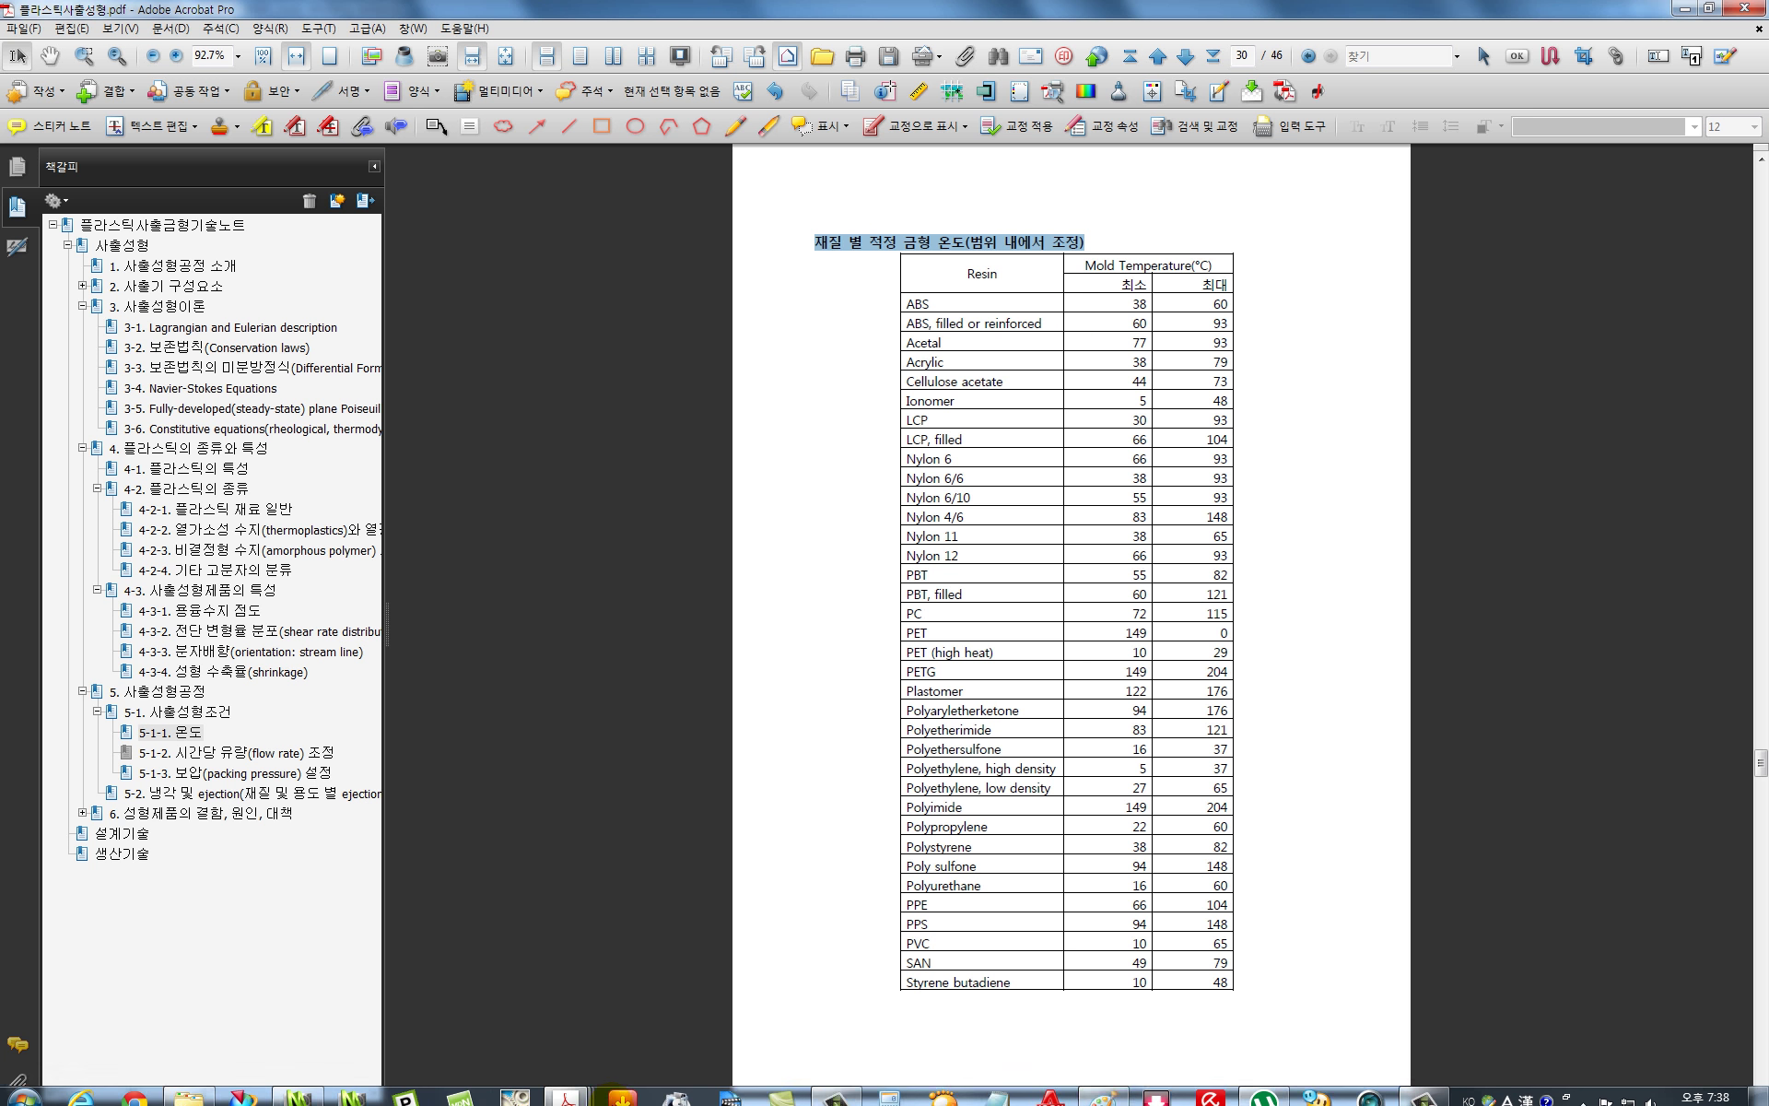
pyautogui.click(301, 1088)
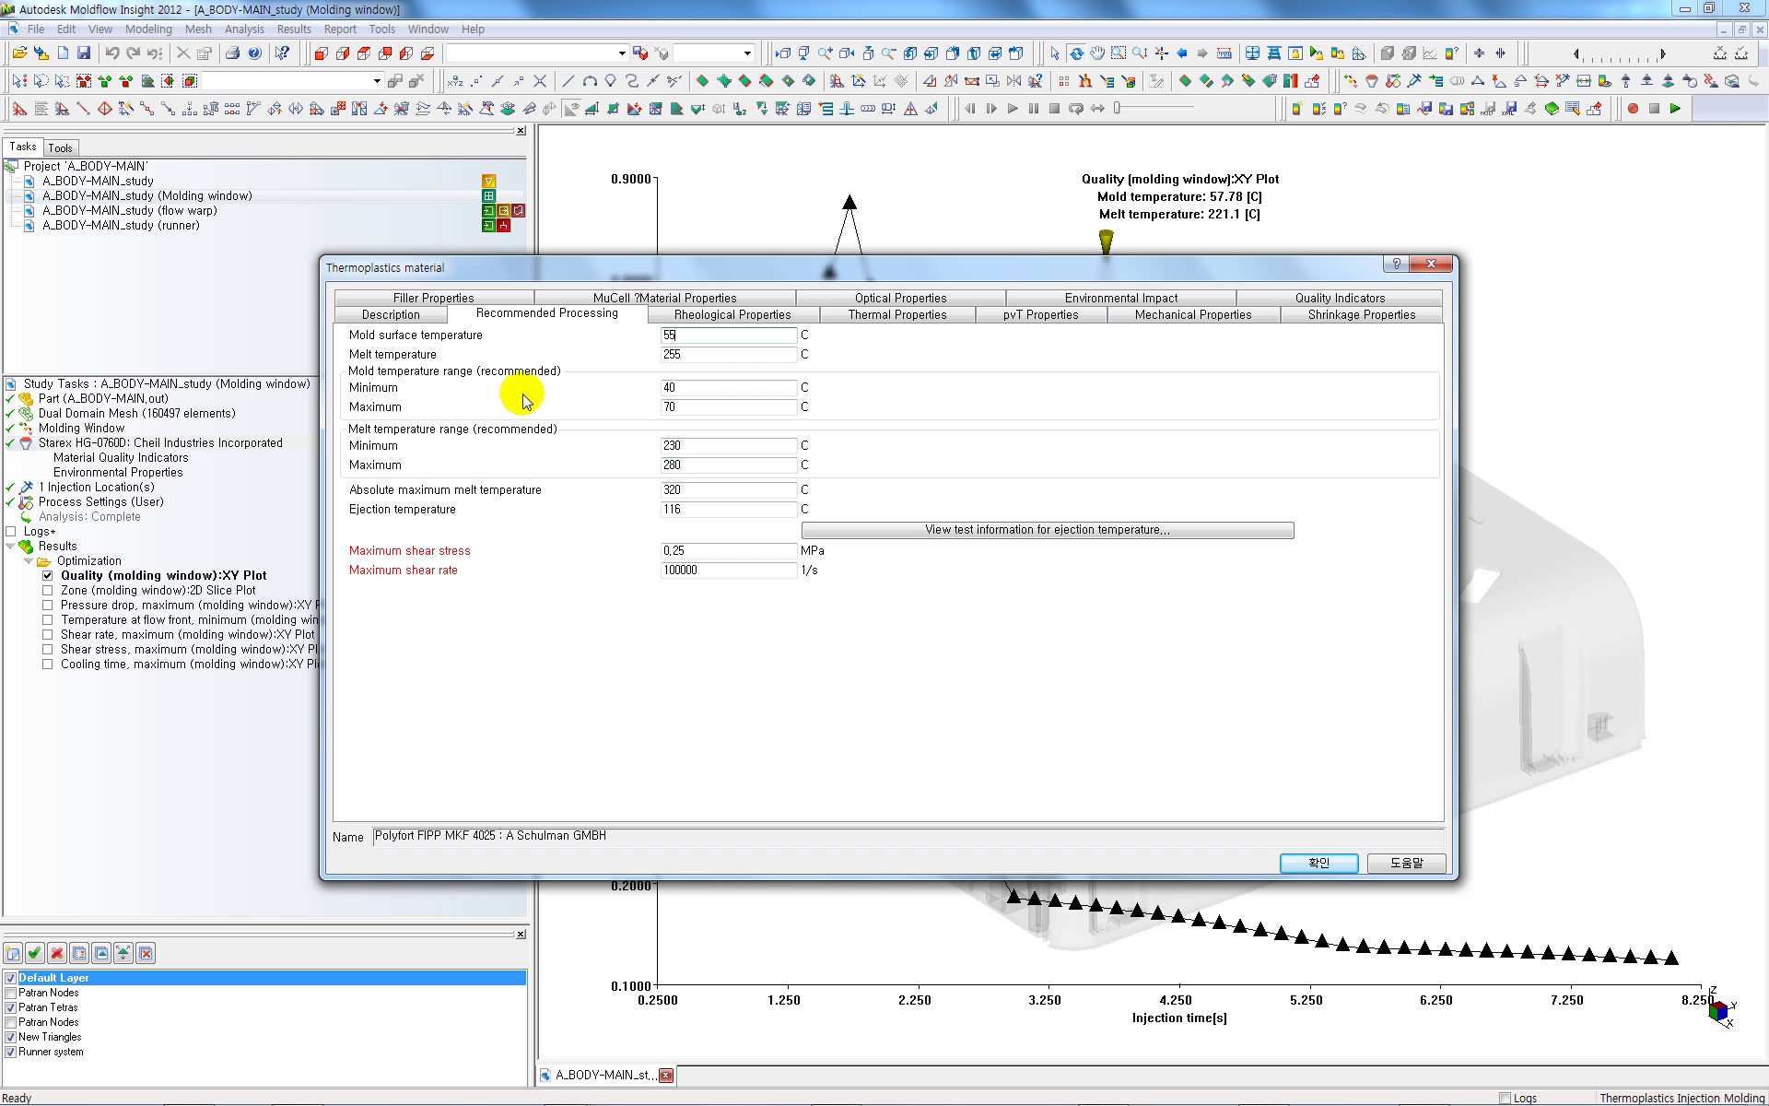
pyautogui.click(686, 388)
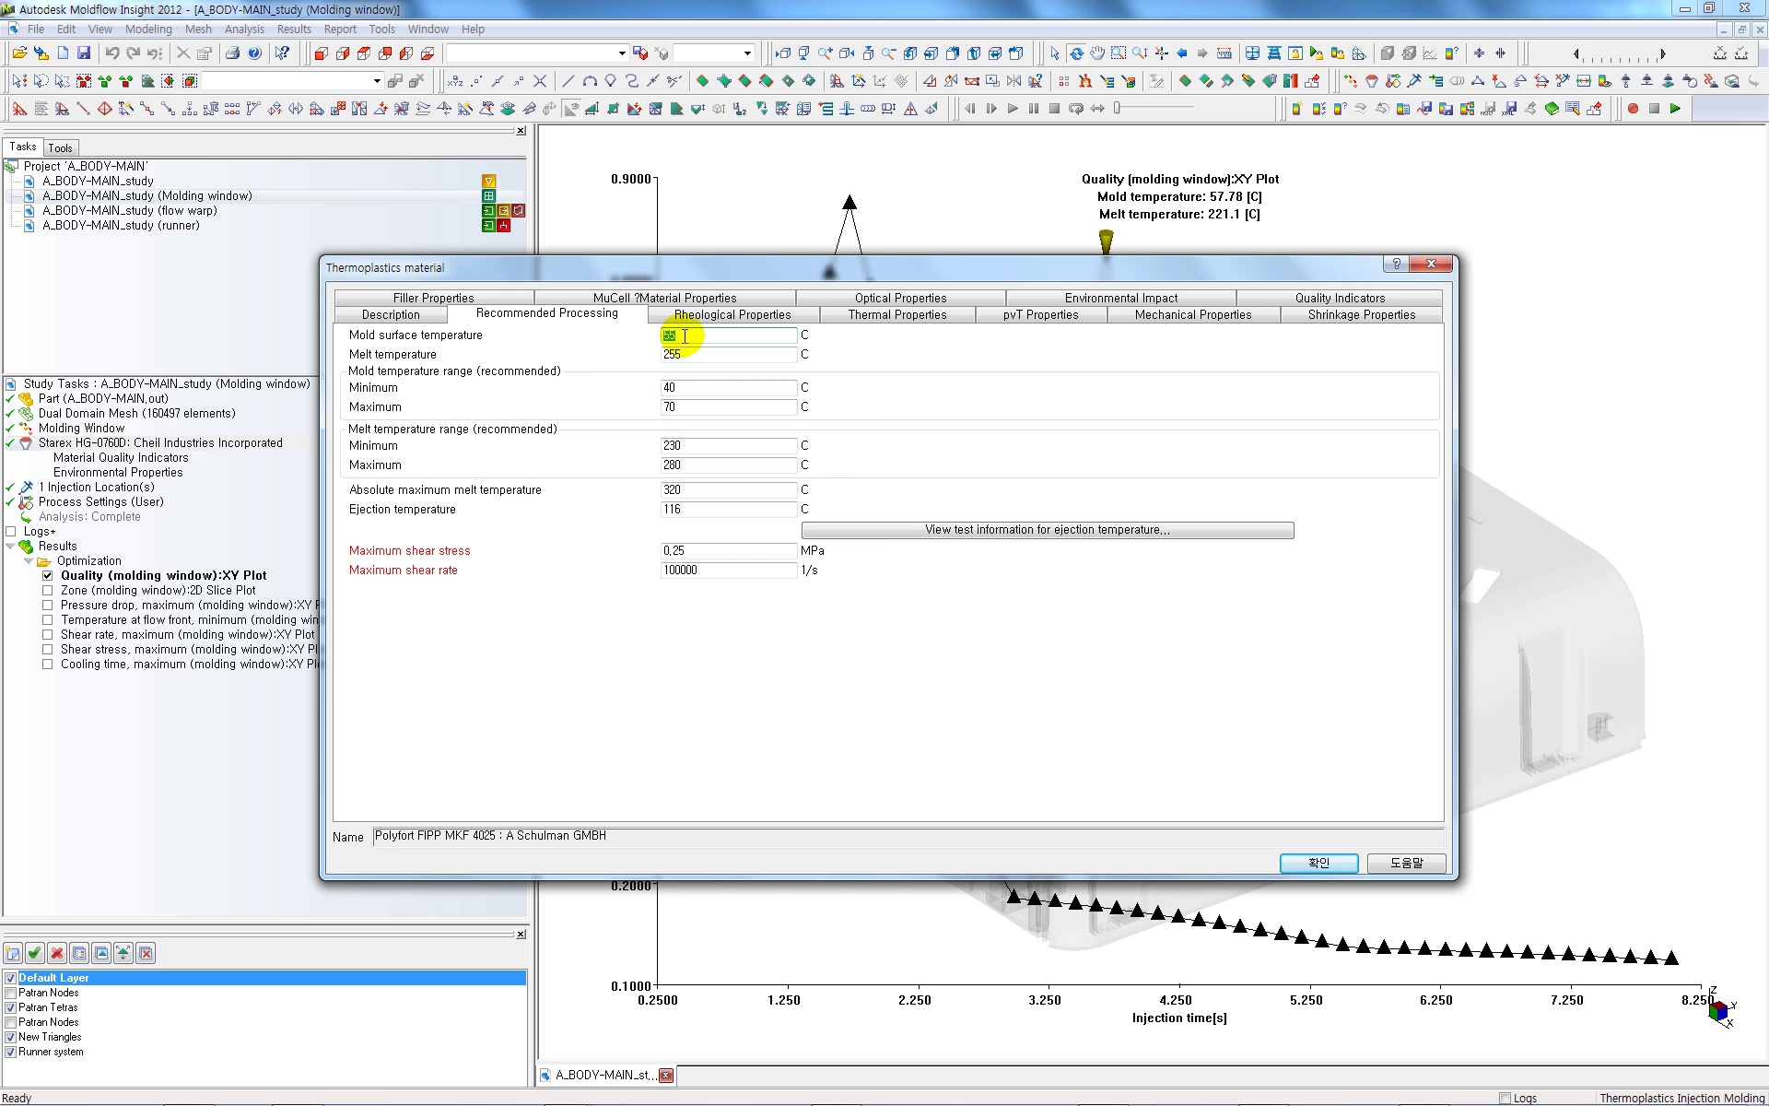
pyautogui.click(689, 354)
# Return to 플라스틱사출성형.pdf and review the mold temperature table, the mold temperature notes and the processing temperature table
pyautogui.moveTo(743, 1096)
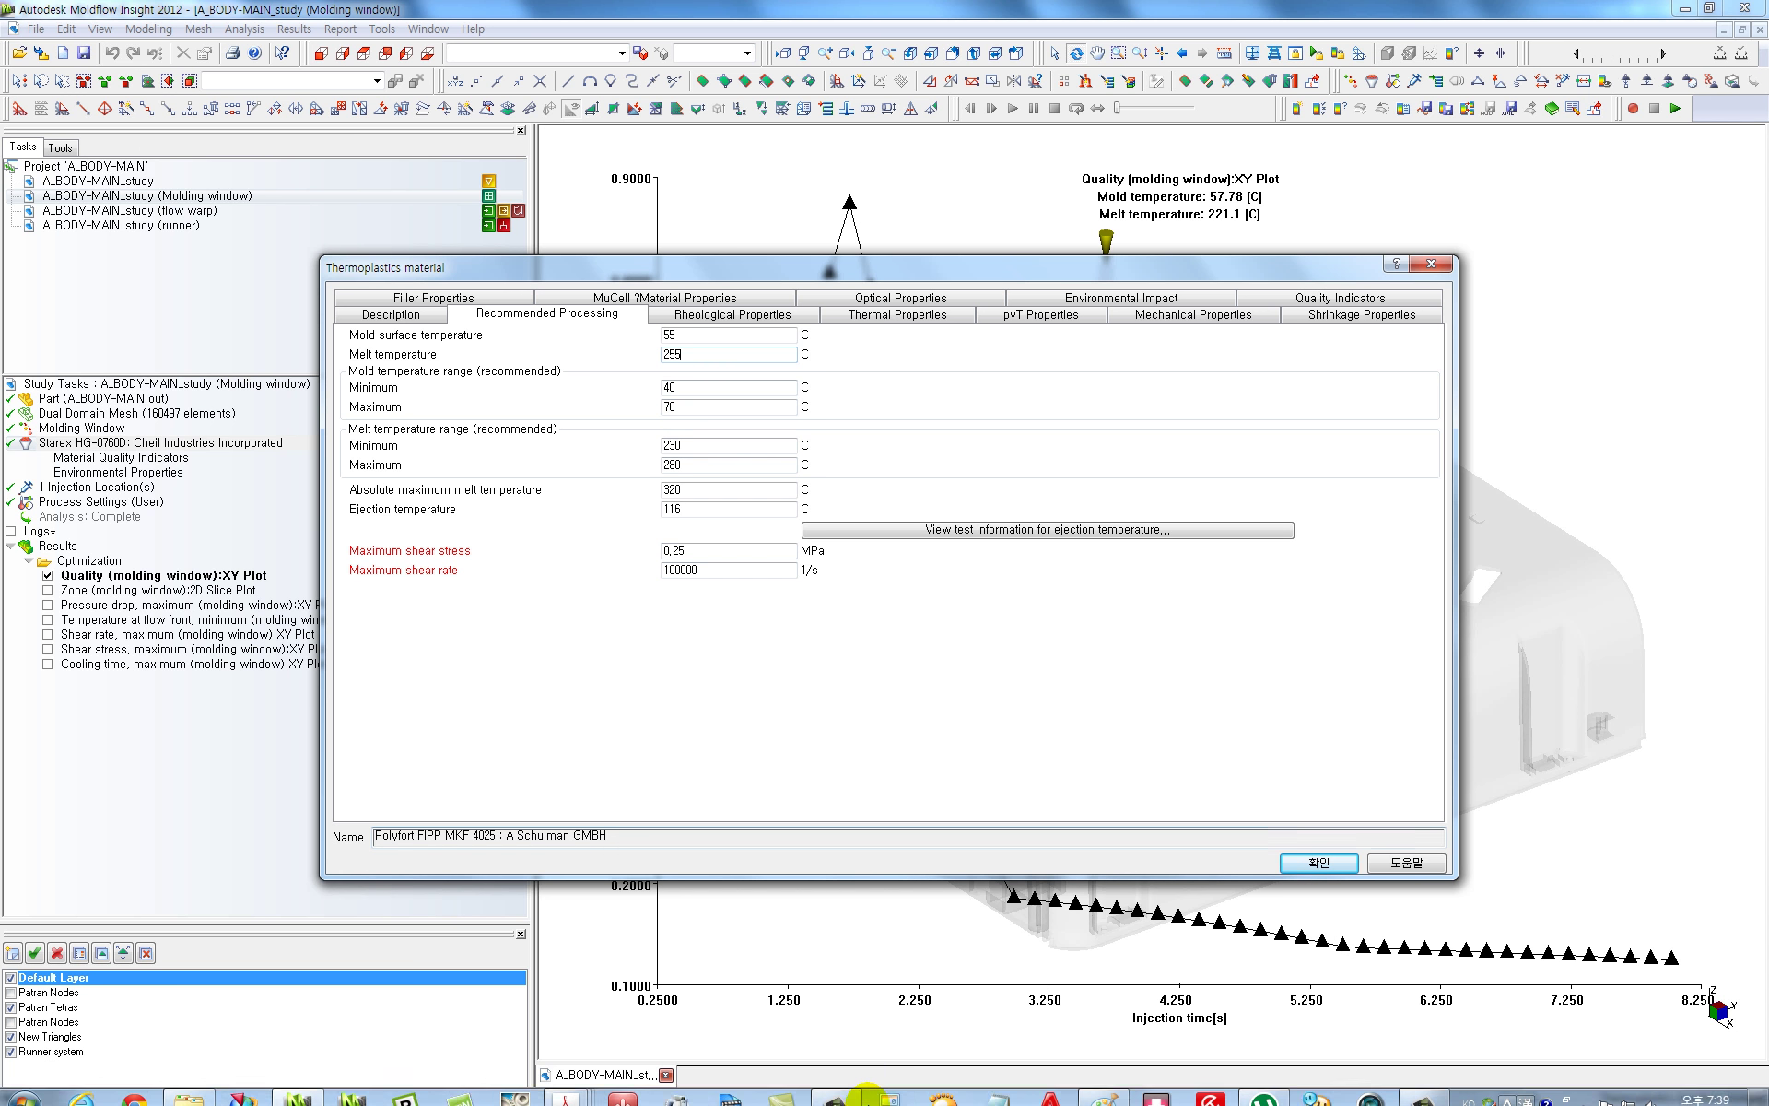
pyautogui.moveTo(567, 1088)
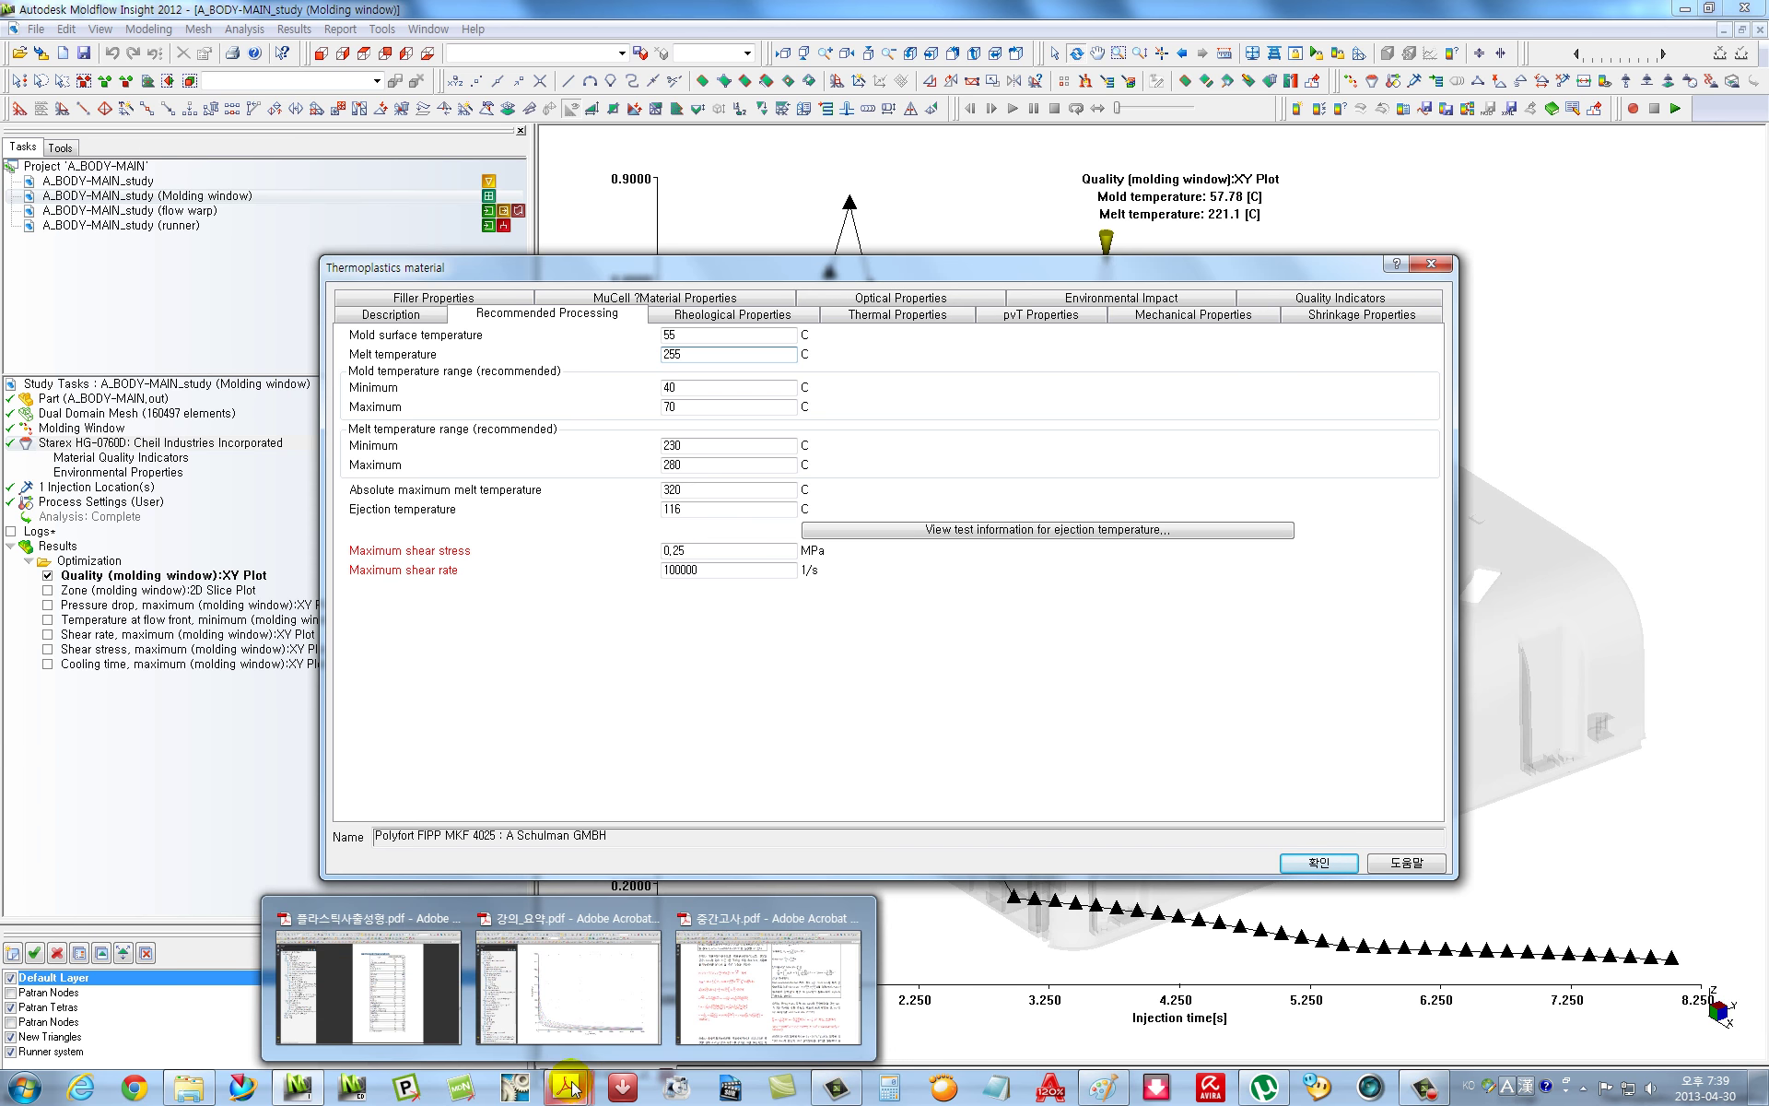
pyautogui.click(467, 1043)
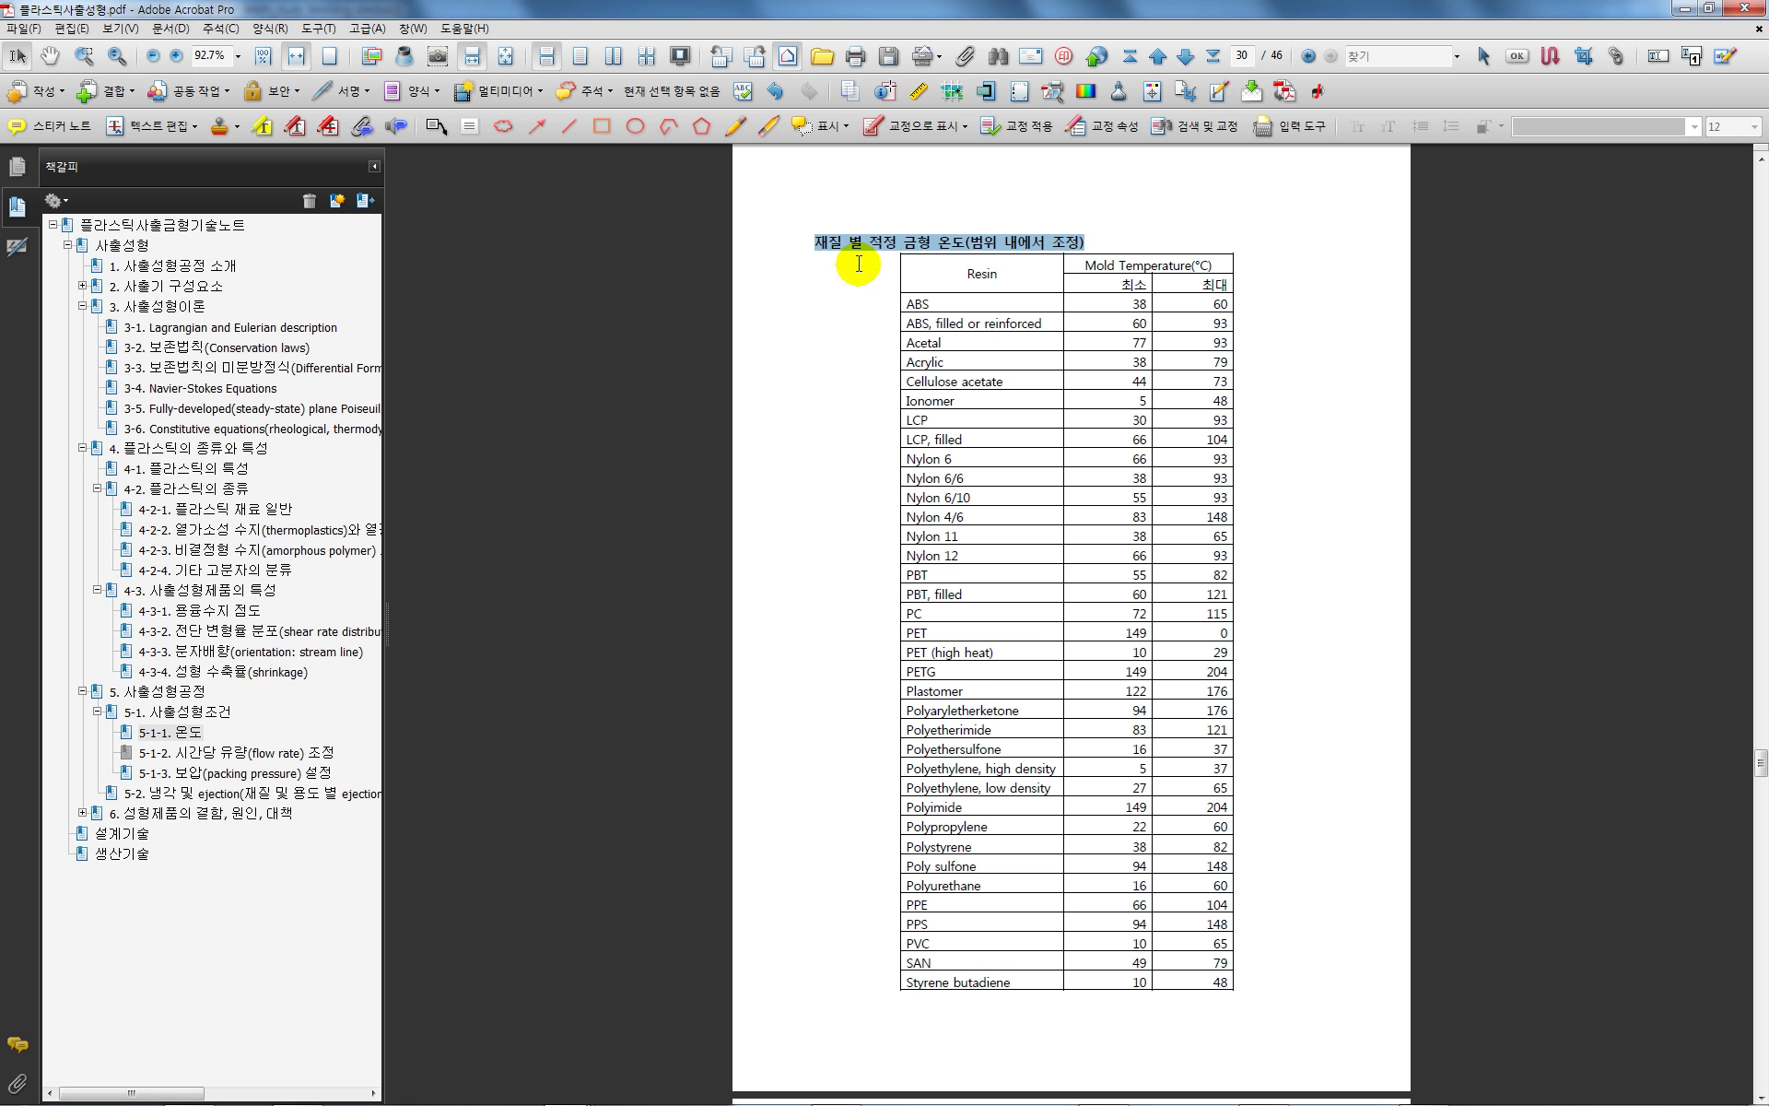
pyautogui.click(943, 307)
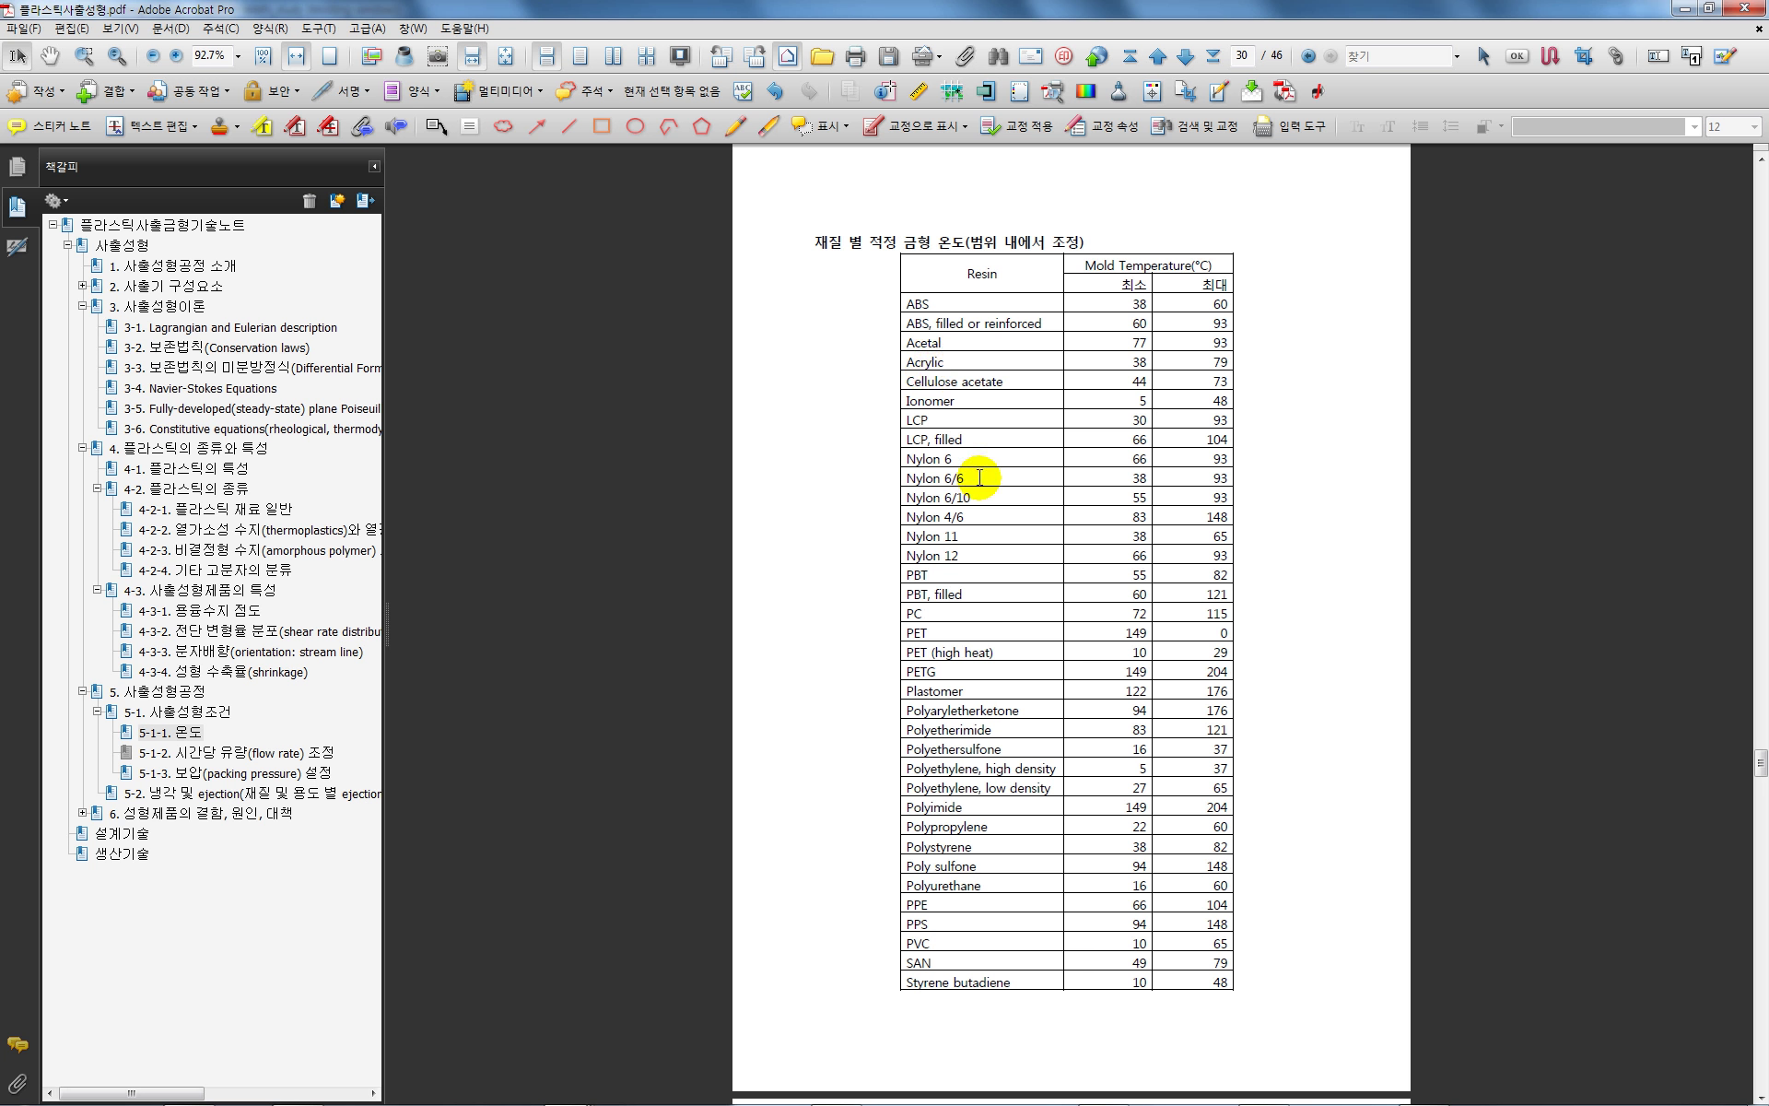
pyautogui.scroll(4, 977, 493)
pyautogui.scroll(15, 975, 500)
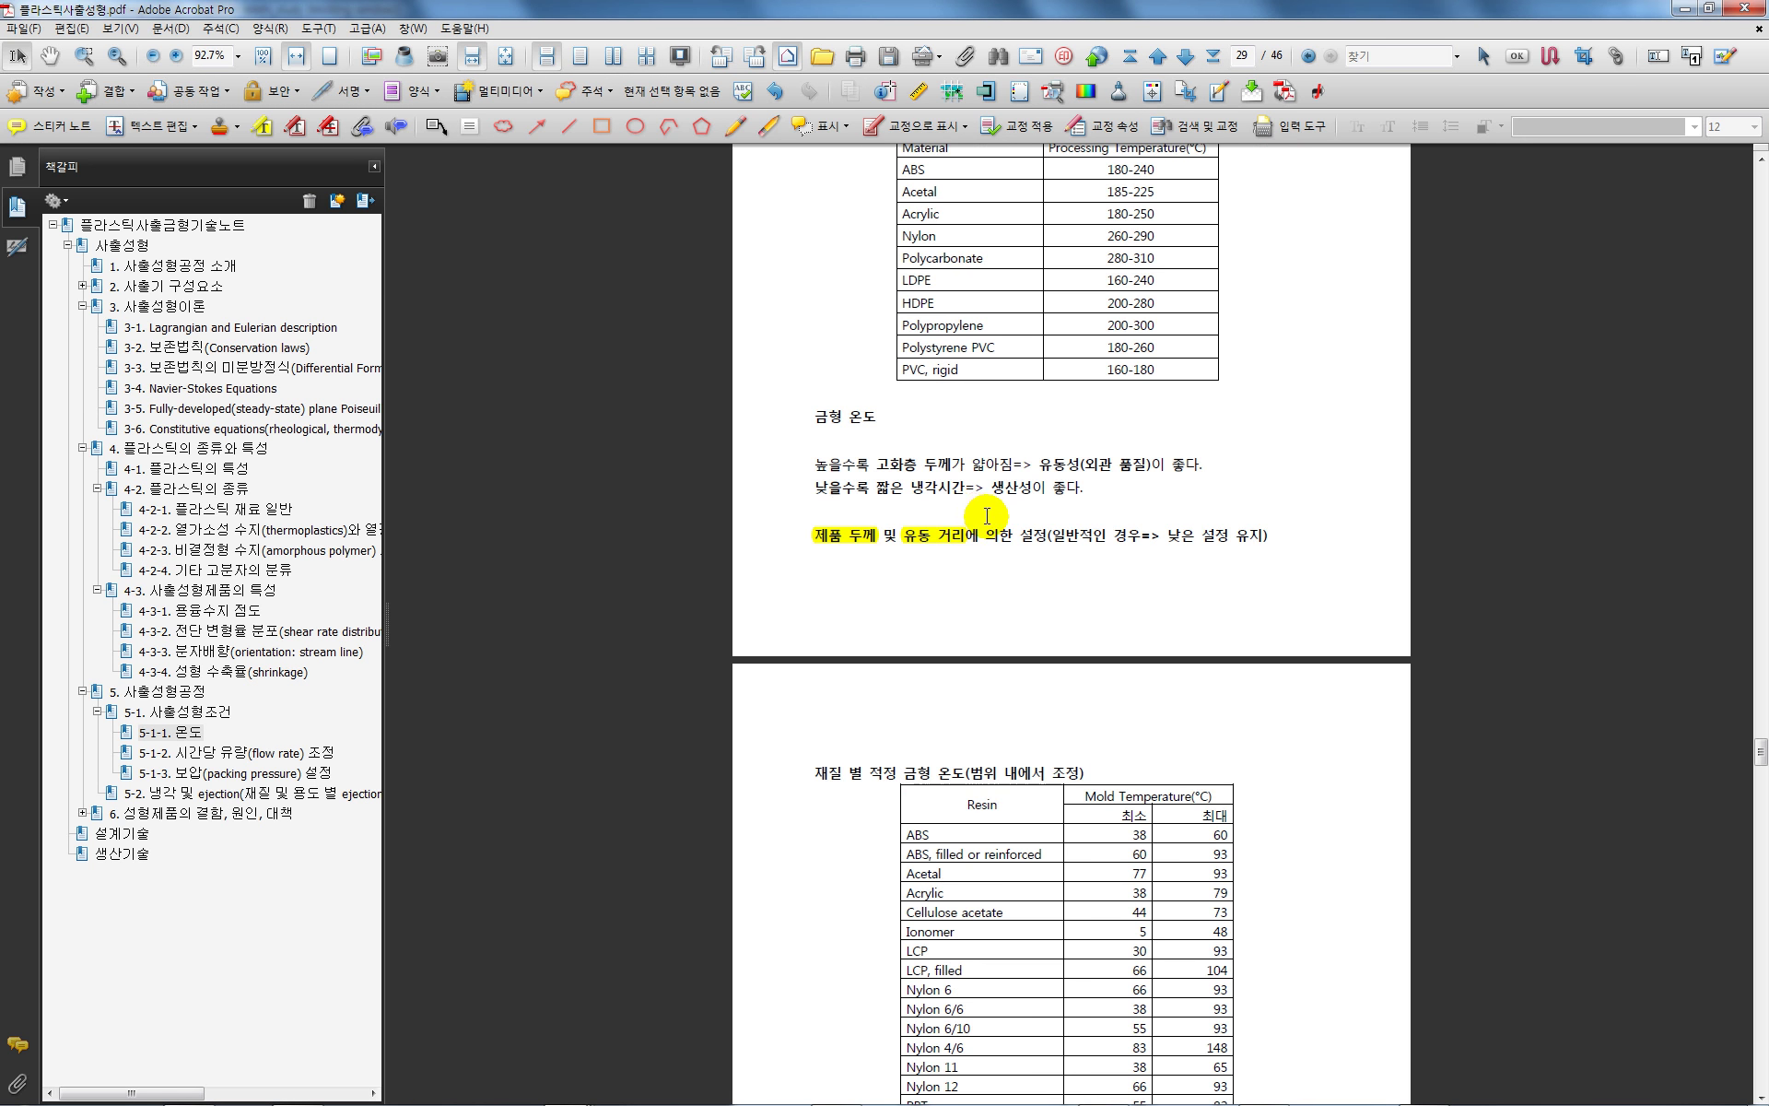
# Review the melt temperature notes and both temperature tables in 플라스틱사출성형.pdf, continuing to section 5-1-2 on flow rate (시간당 유량) adjustment
pyautogui.scroll(2, 1005, 532)
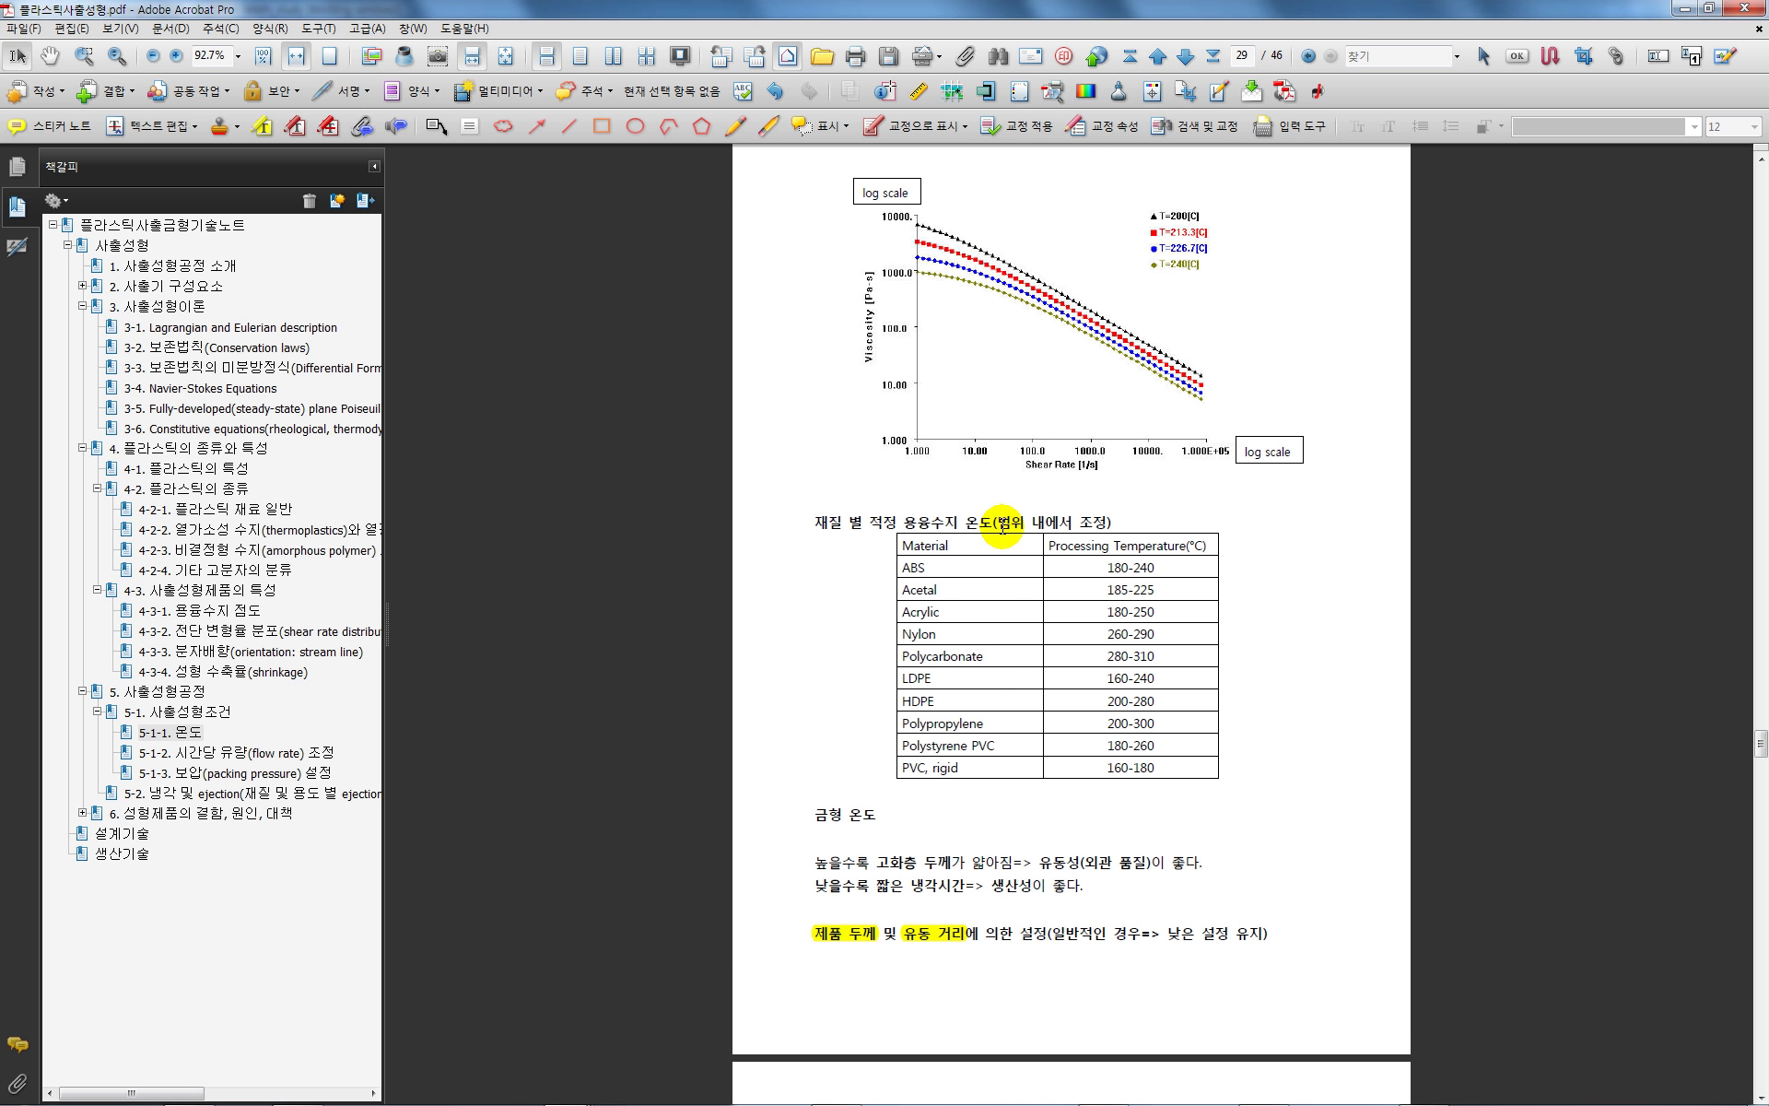
pyautogui.scroll(12, 1002, 527)
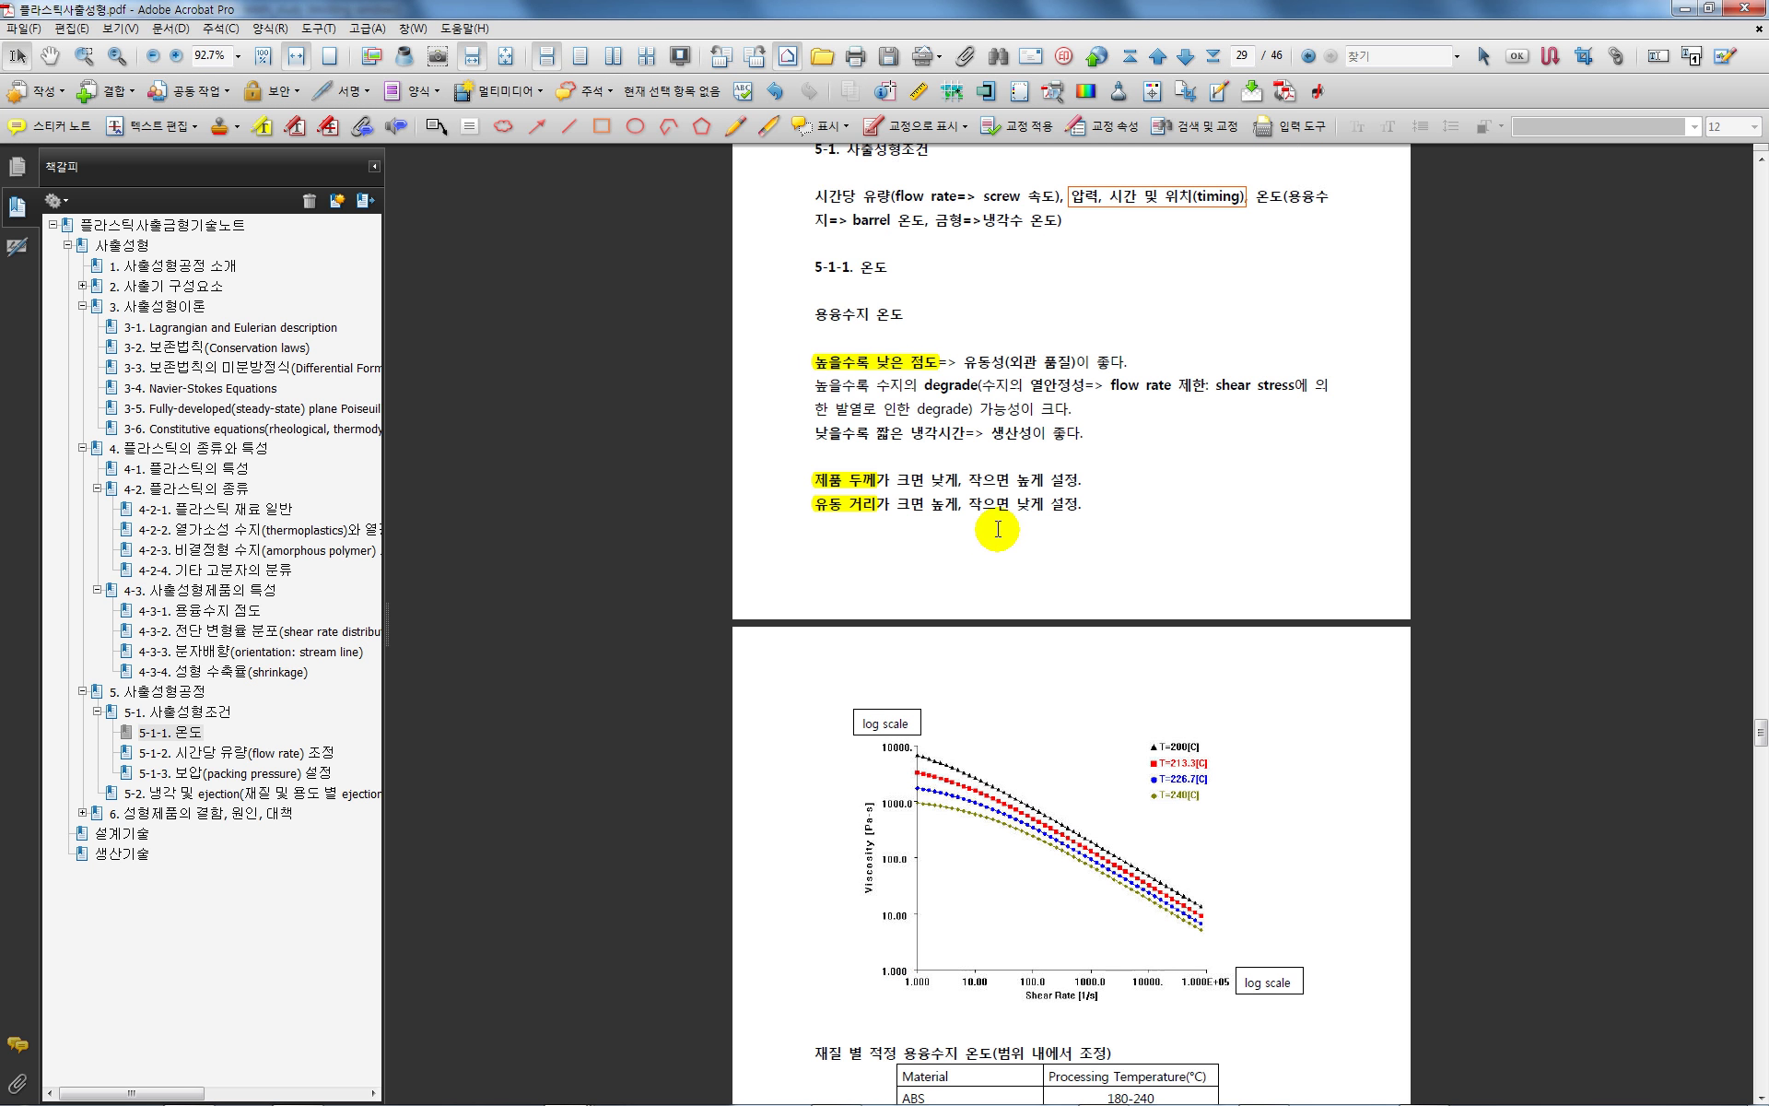
pyautogui.scroll(2, 998, 529)
pyautogui.scroll(-20, 997, 532)
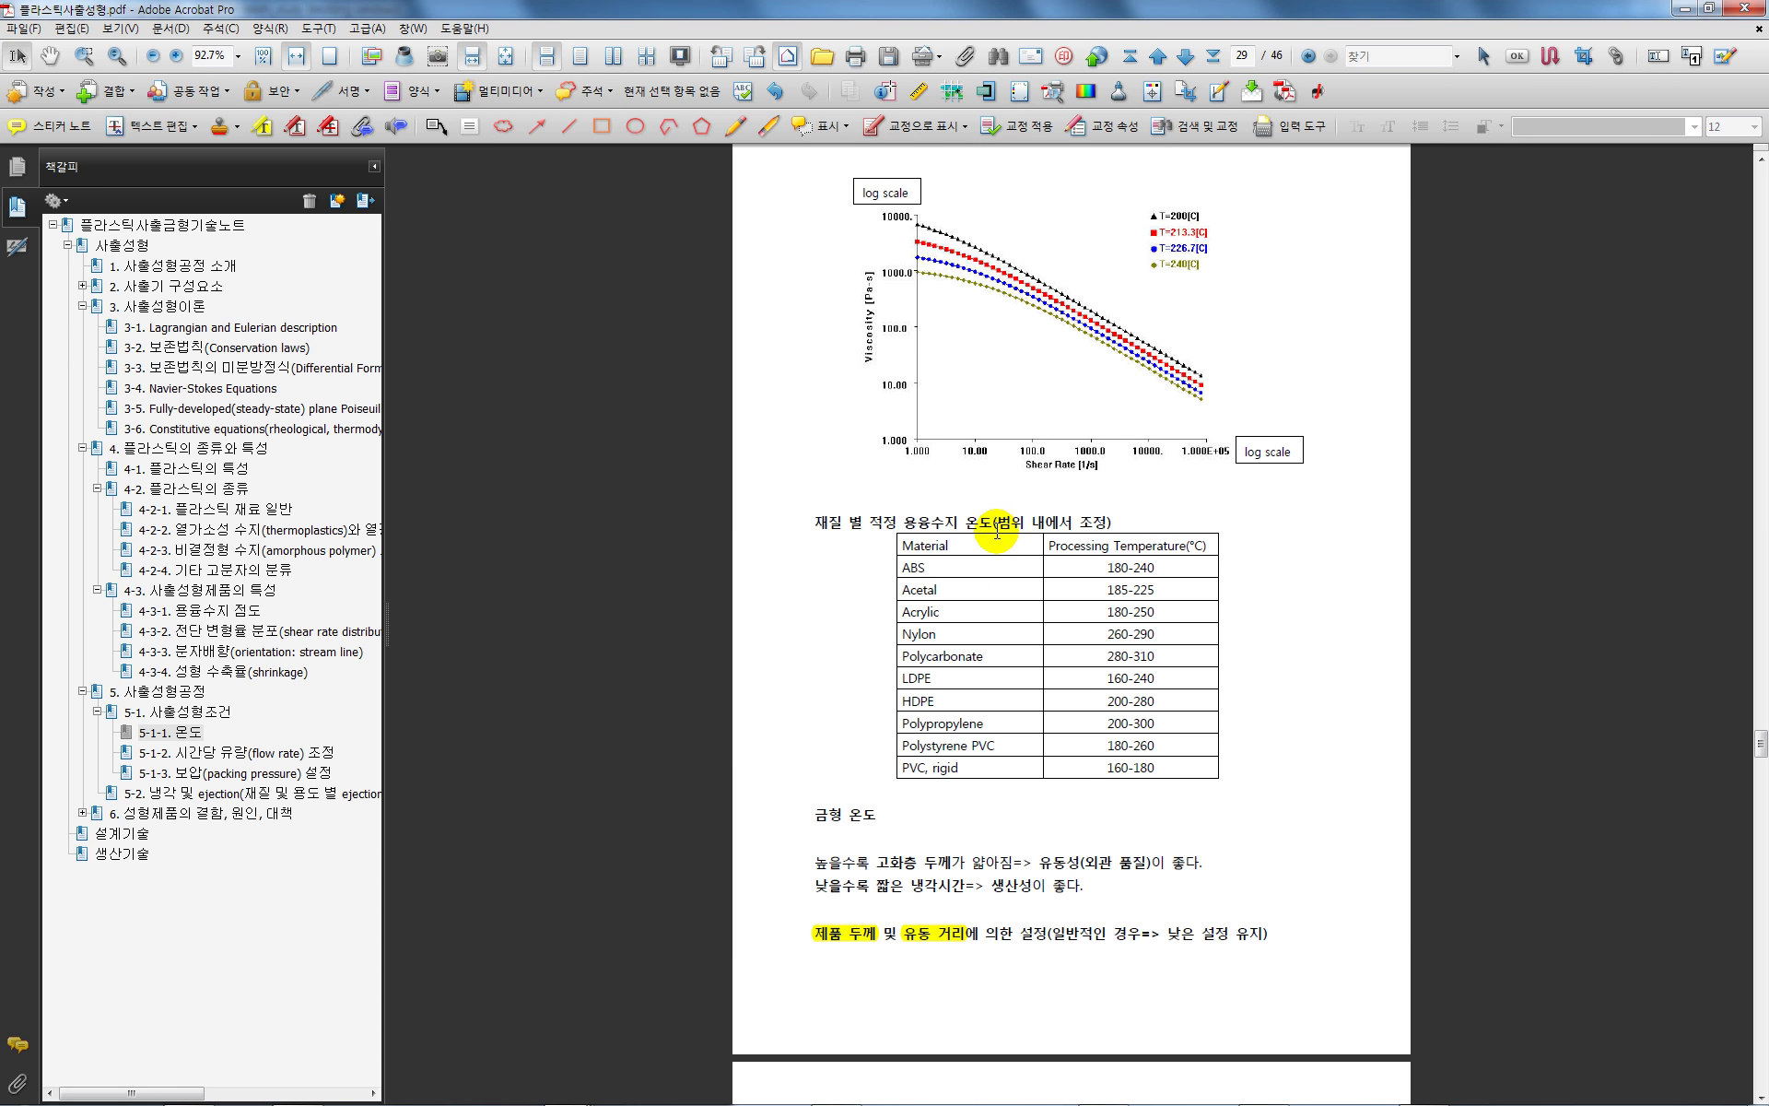
pyautogui.scroll(-16, 989, 537)
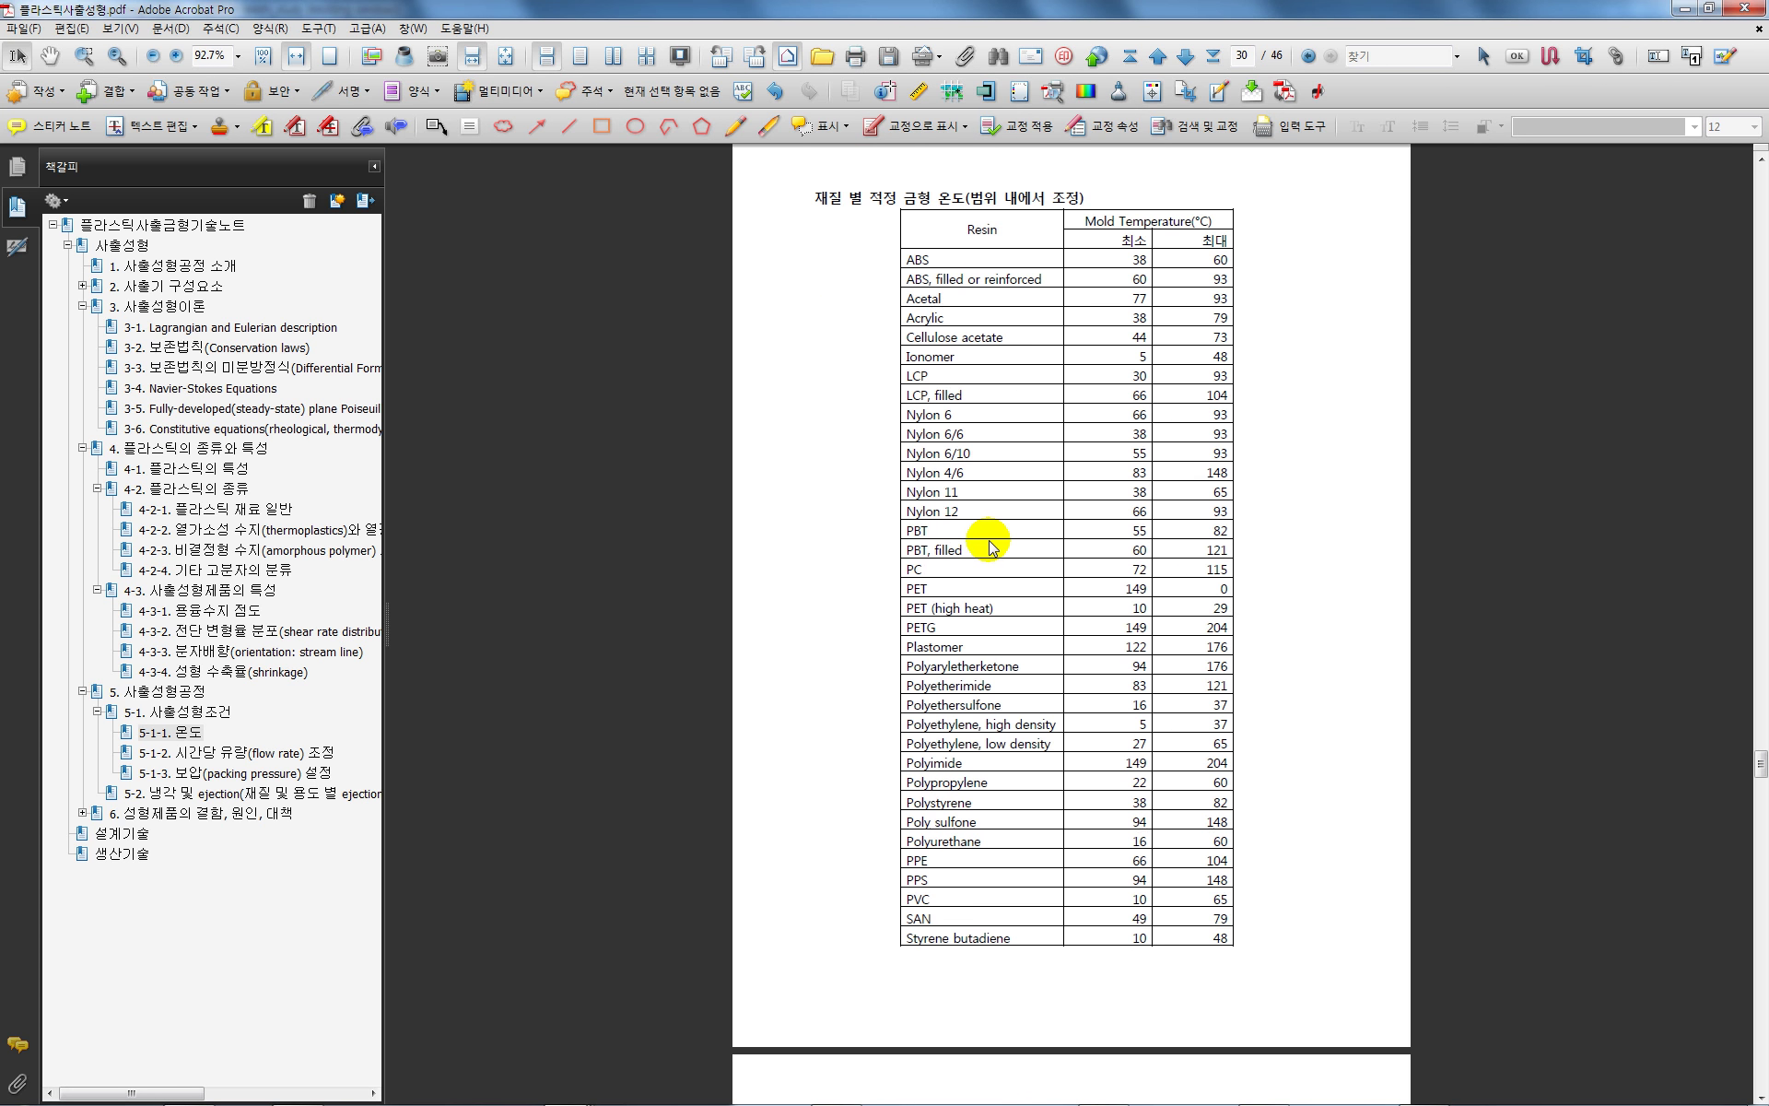
pyautogui.scroll(-12, 988, 546)
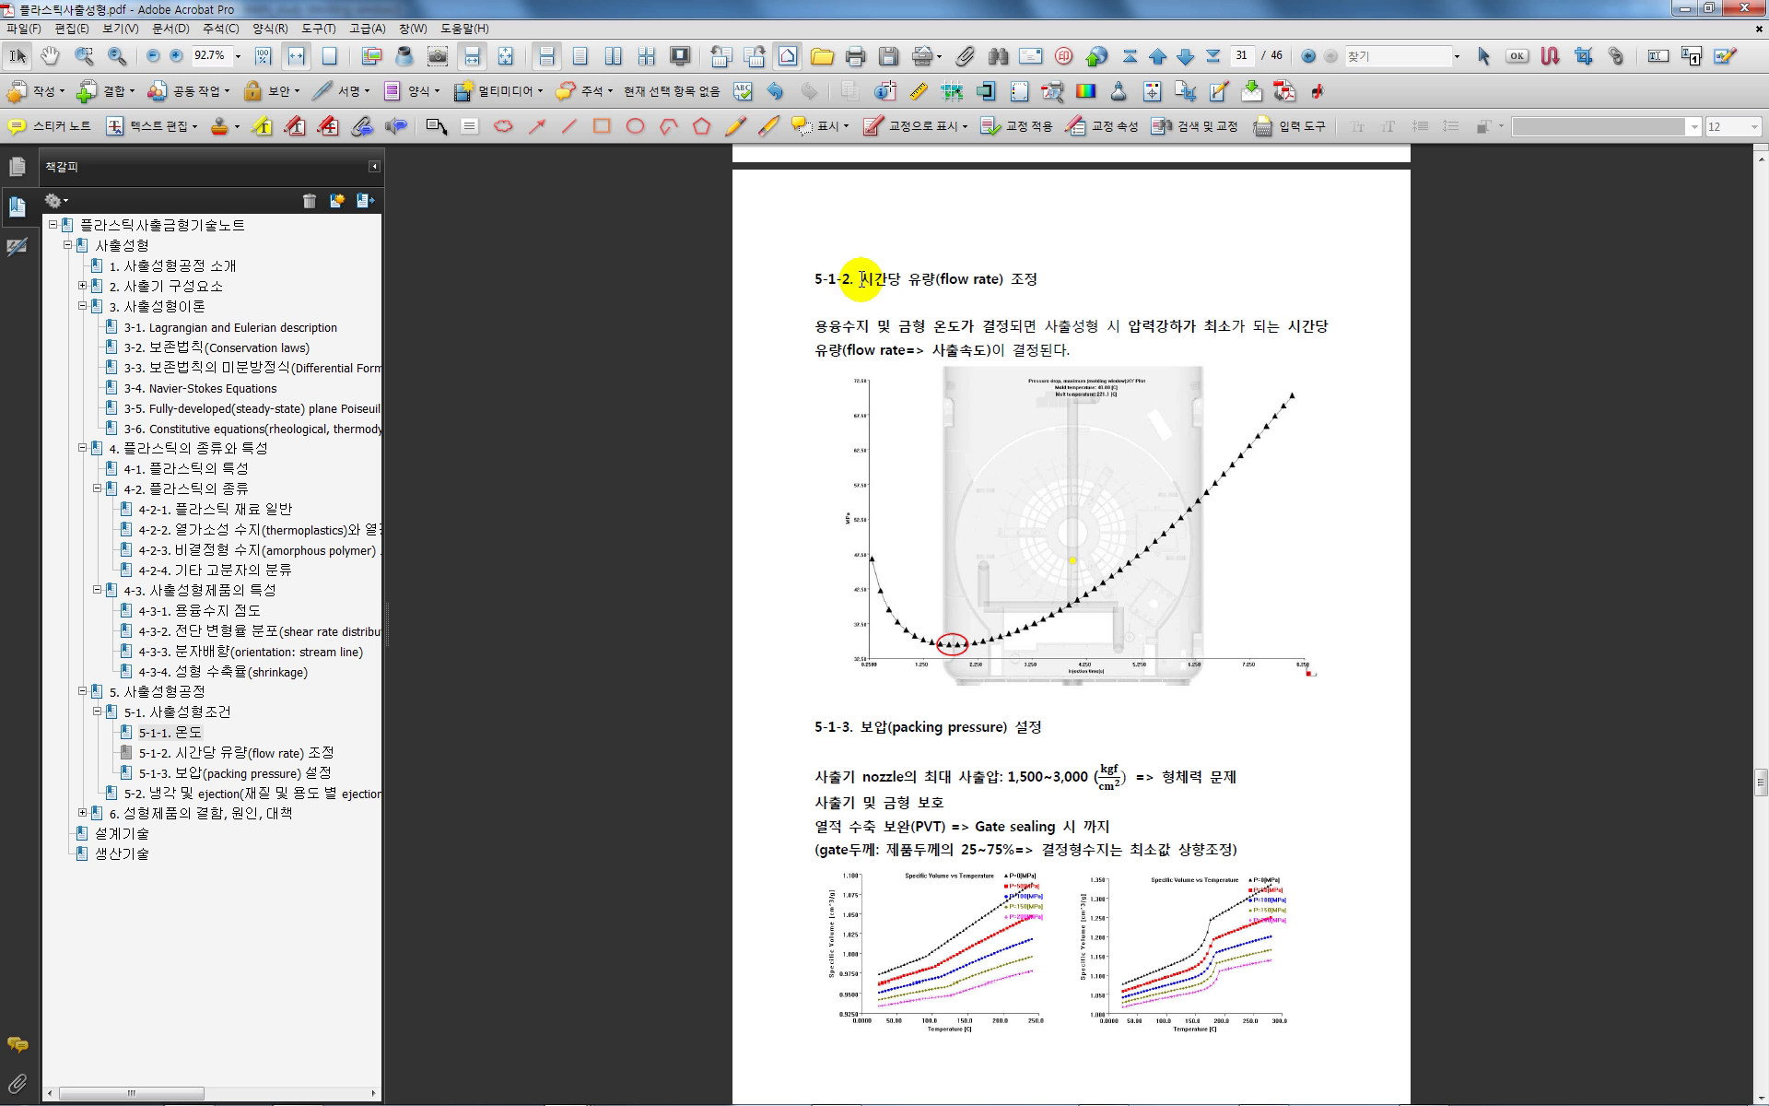
pyautogui.moveTo(866, 278); pyautogui.dragTo(1042, 281)
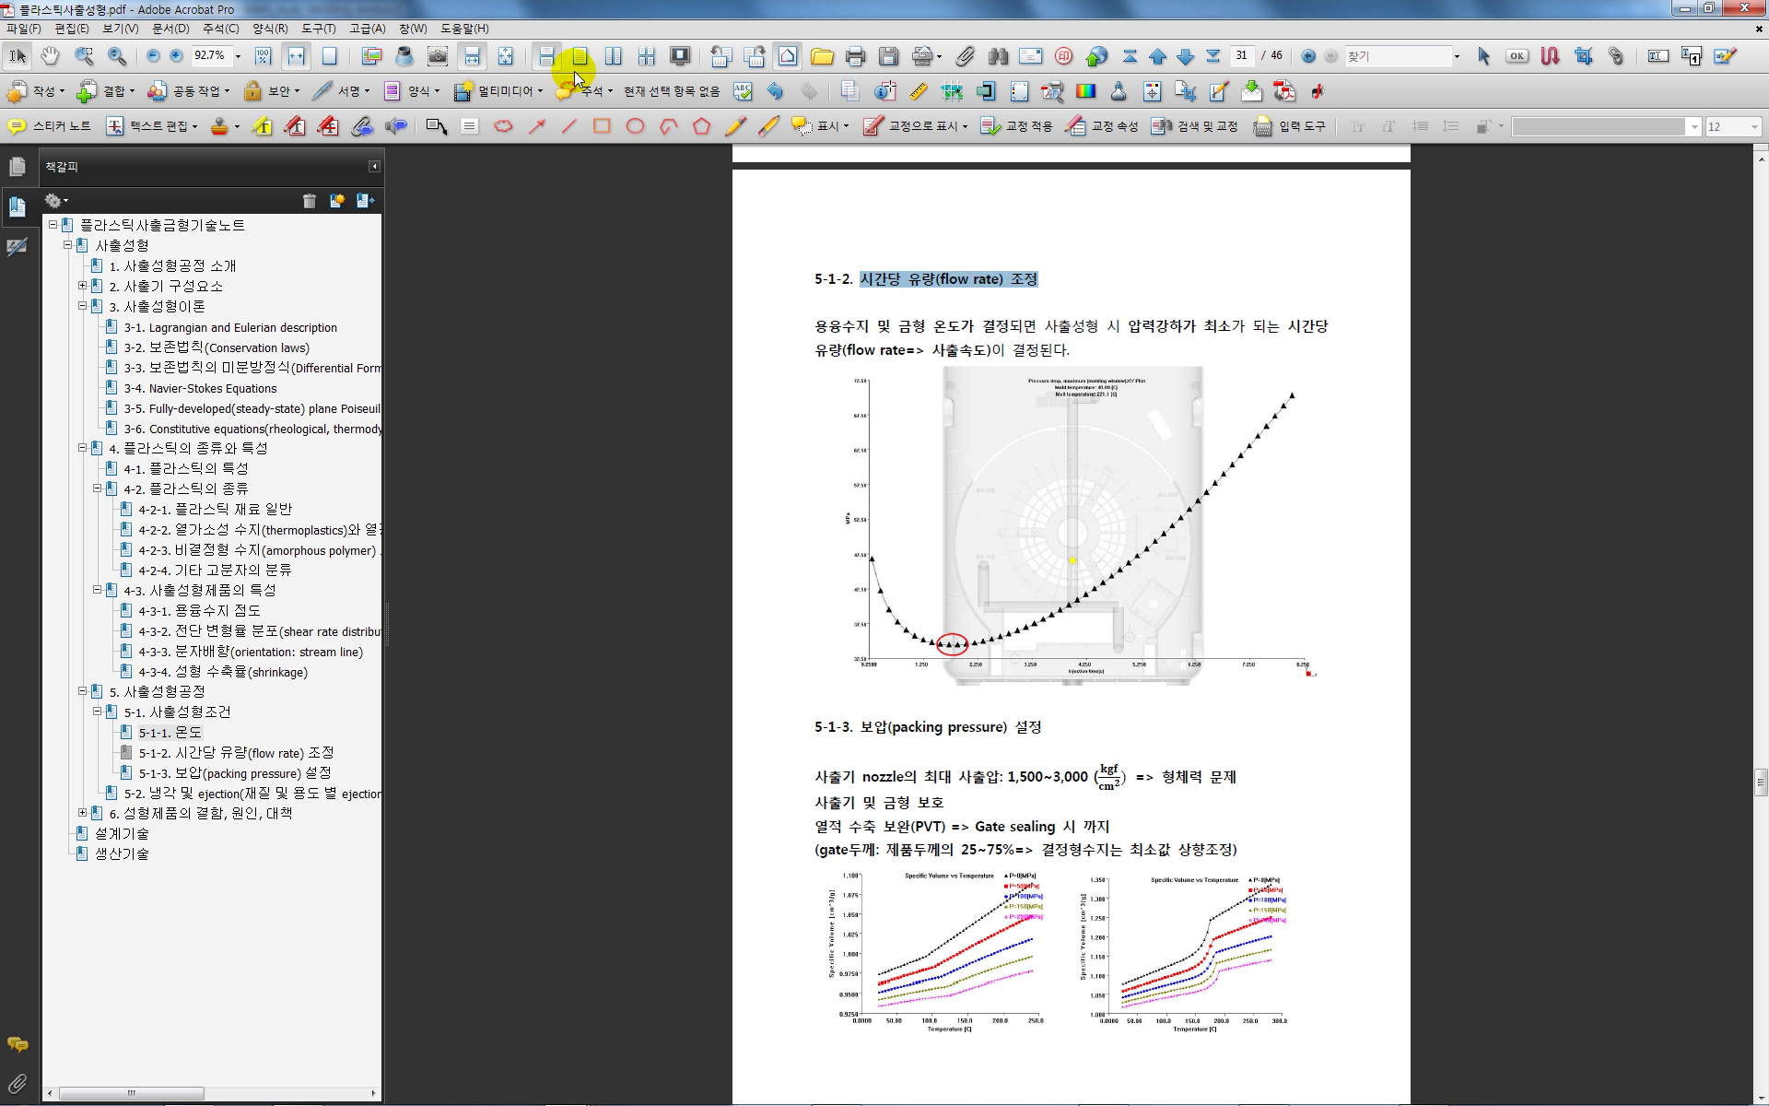
pyautogui.click(1048, 277)
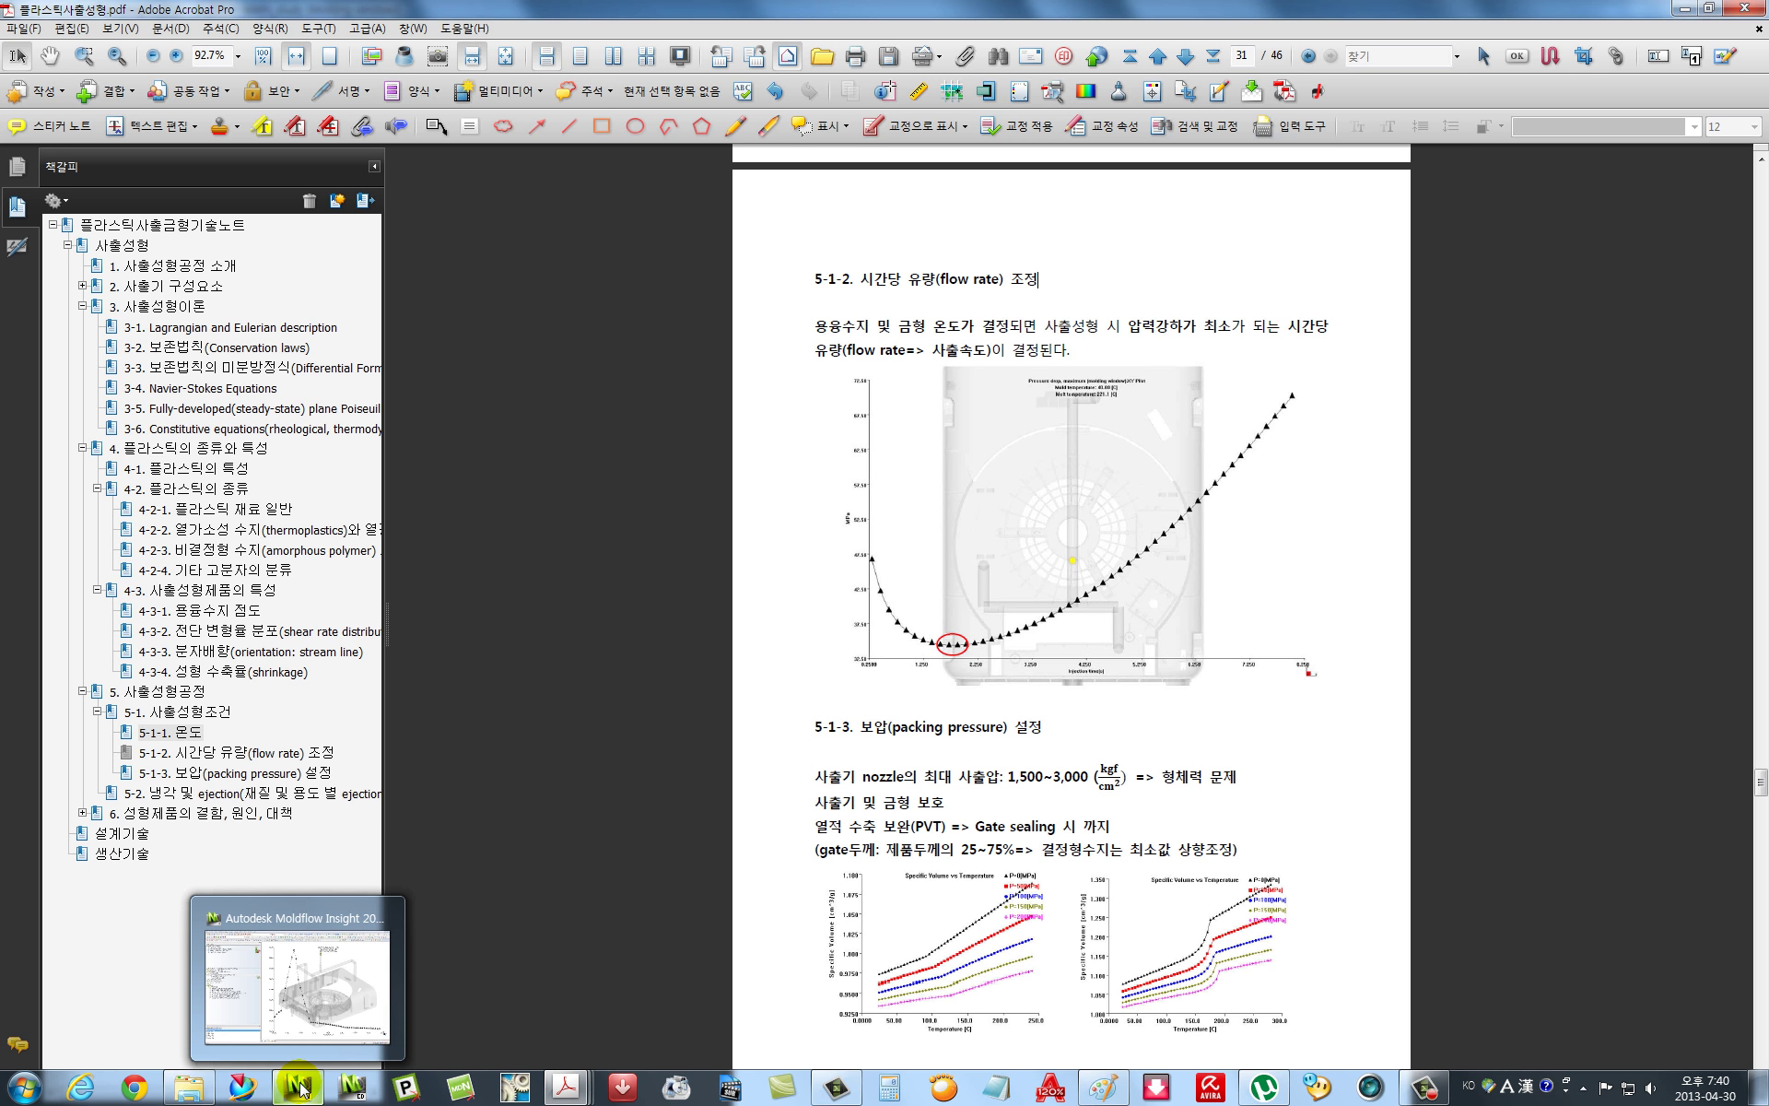
# Switch to Moldflow, cancel the material selection, and display the Zone (molding window) 2D slice plot
pyautogui.click(369, 1087)
pyautogui.click(1318, 863)
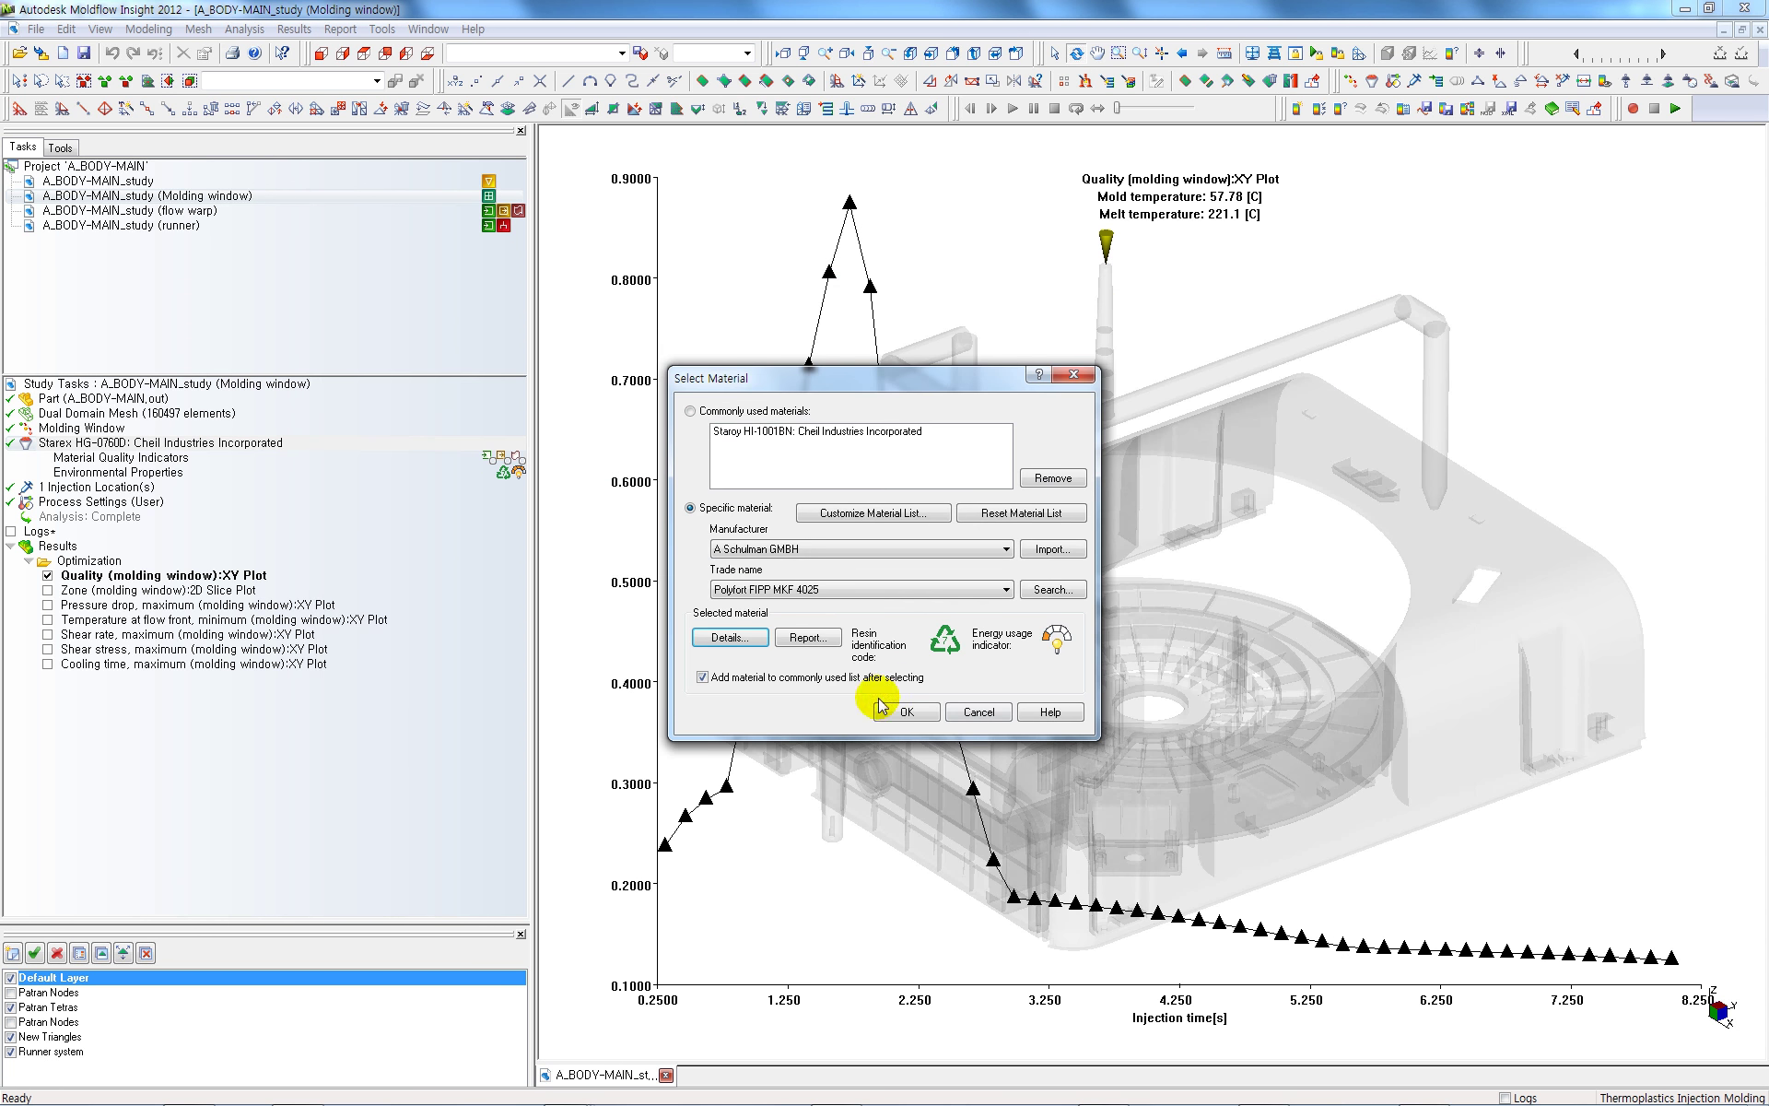
pyautogui.click(967, 712)
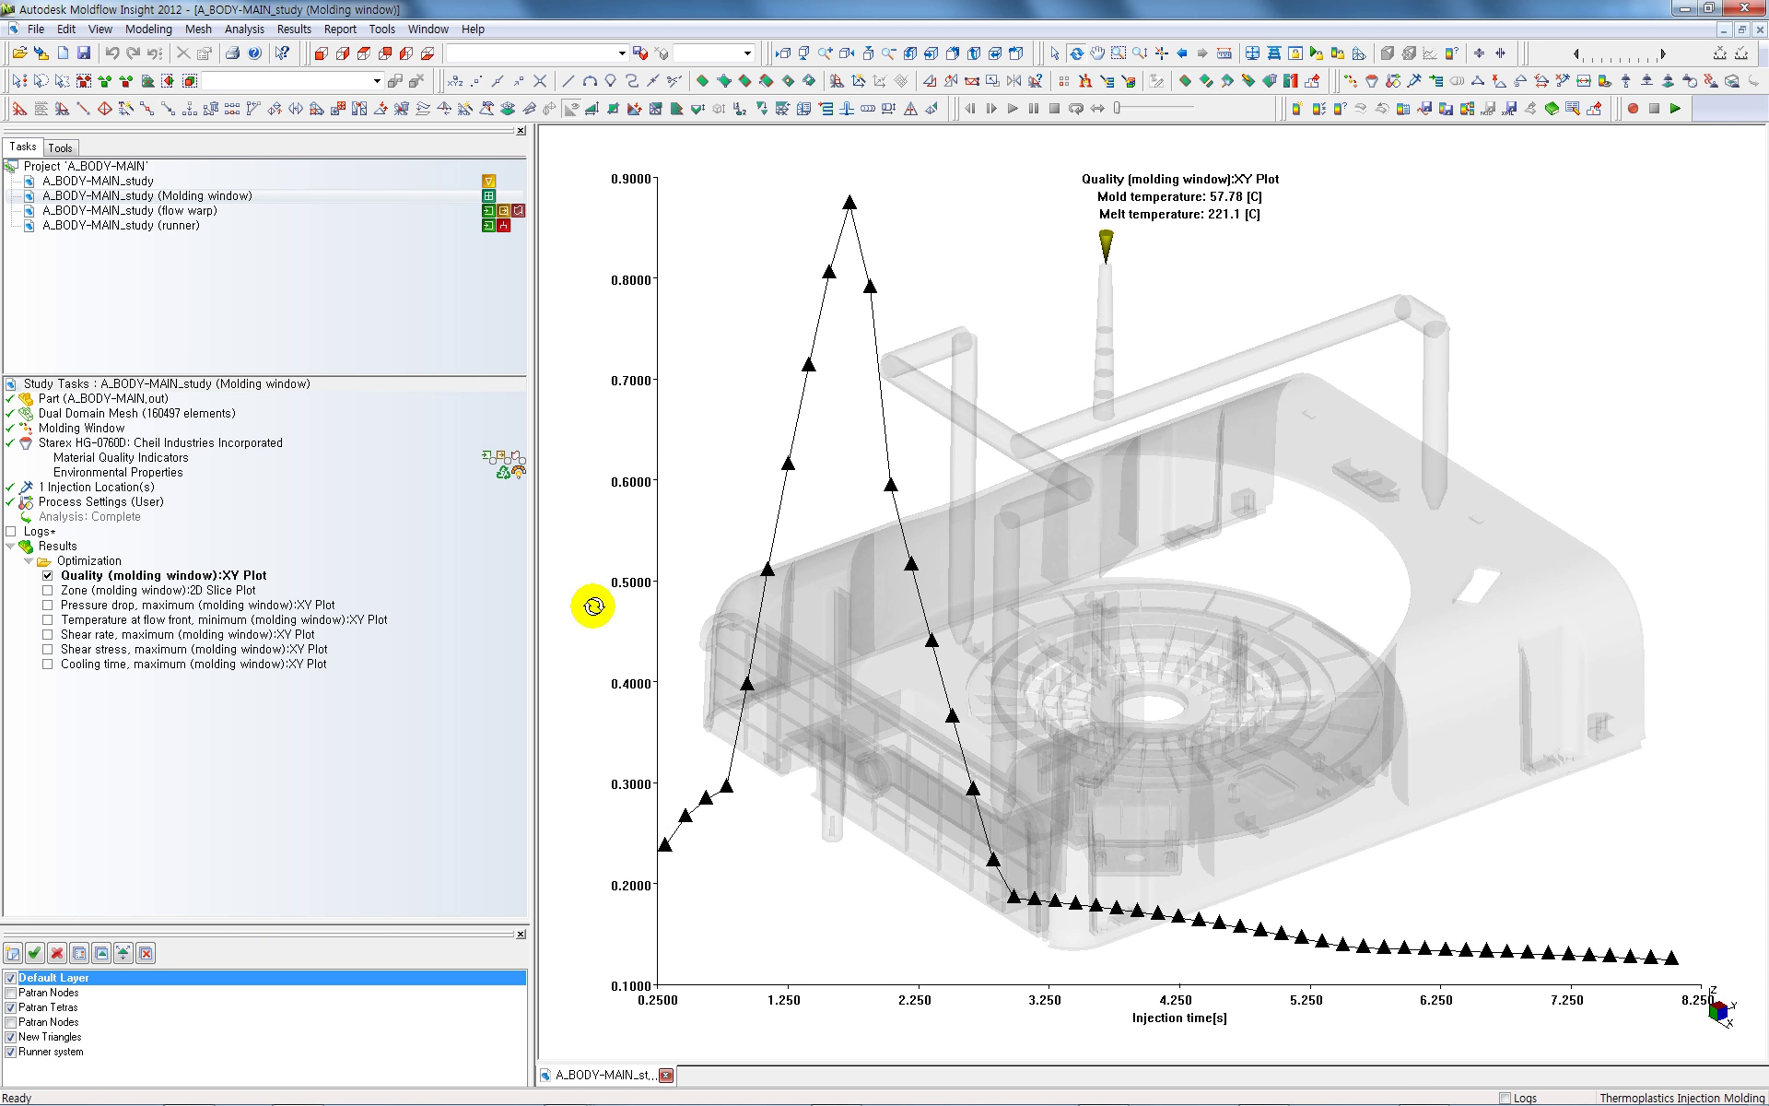
pyautogui.click(47, 590)
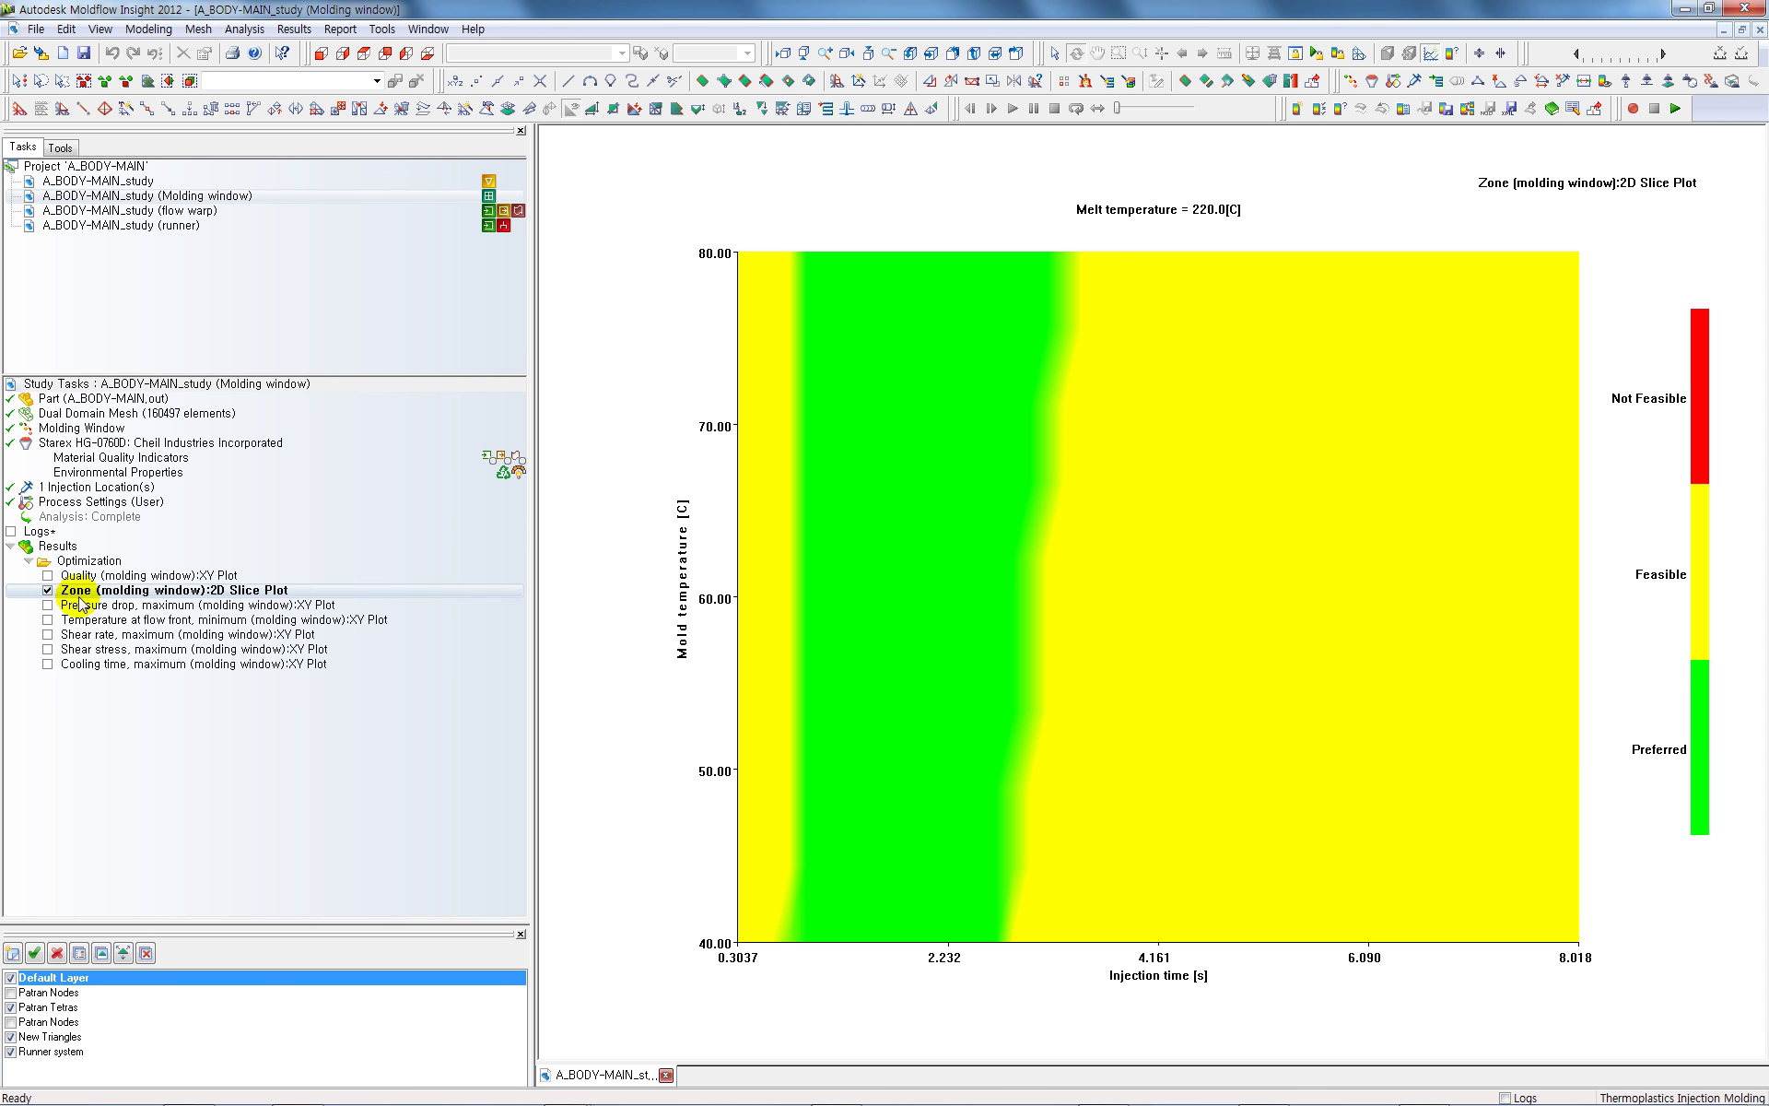
# Hide the zone plot and inspect the meshed part, its runner system and the Molding Window analysis entry
pyautogui.click(47, 590)
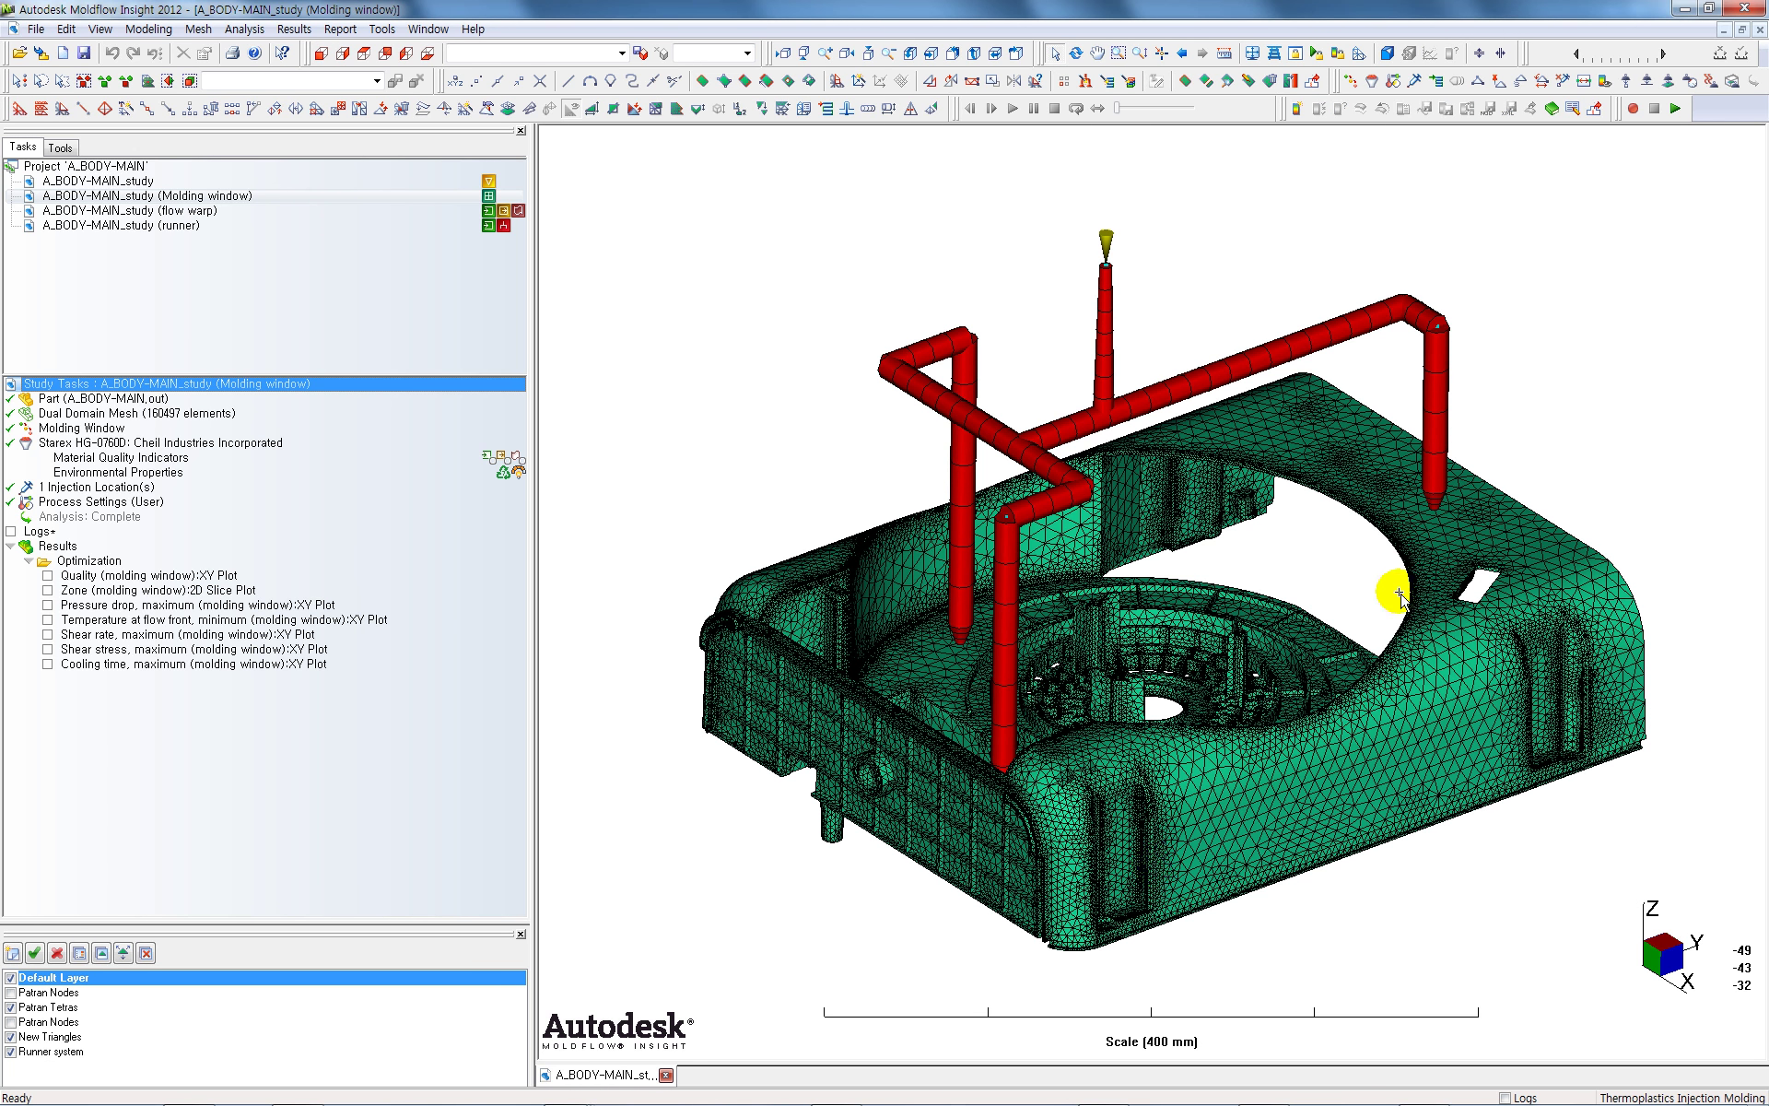
pyautogui.moveTo(1318, 562)
pyautogui.mouseDown(button='middle')
pyautogui.moveTo(1341, 571)
pyautogui.moveTo(1325, 542)
pyautogui.mouseUp(button='middle')
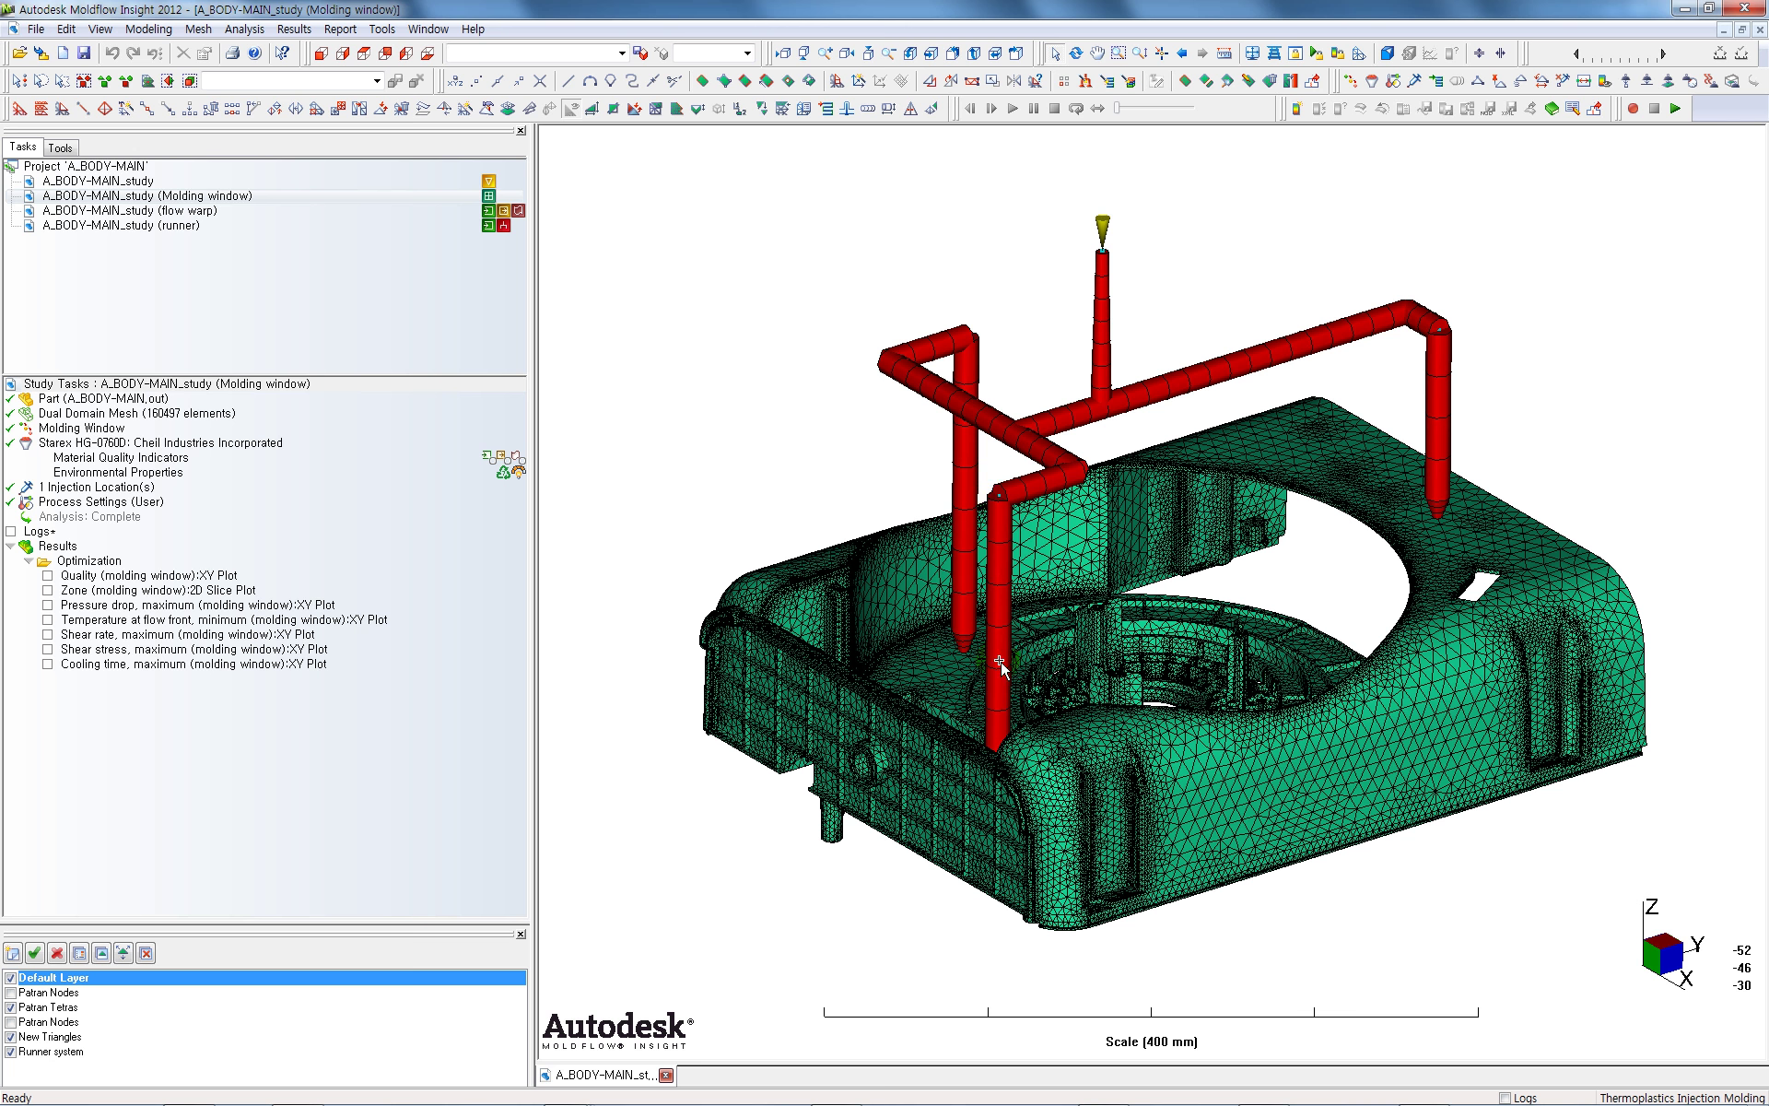
pyautogui.moveTo(1322, 811)
pyautogui.mouseDown(button='middle')
pyautogui.moveTo(1303, 823)
pyautogui.moveTo(1327, 829)
pyautogui.moveTo(1291, 811)
pyautogui.mouseUp(button='middle')
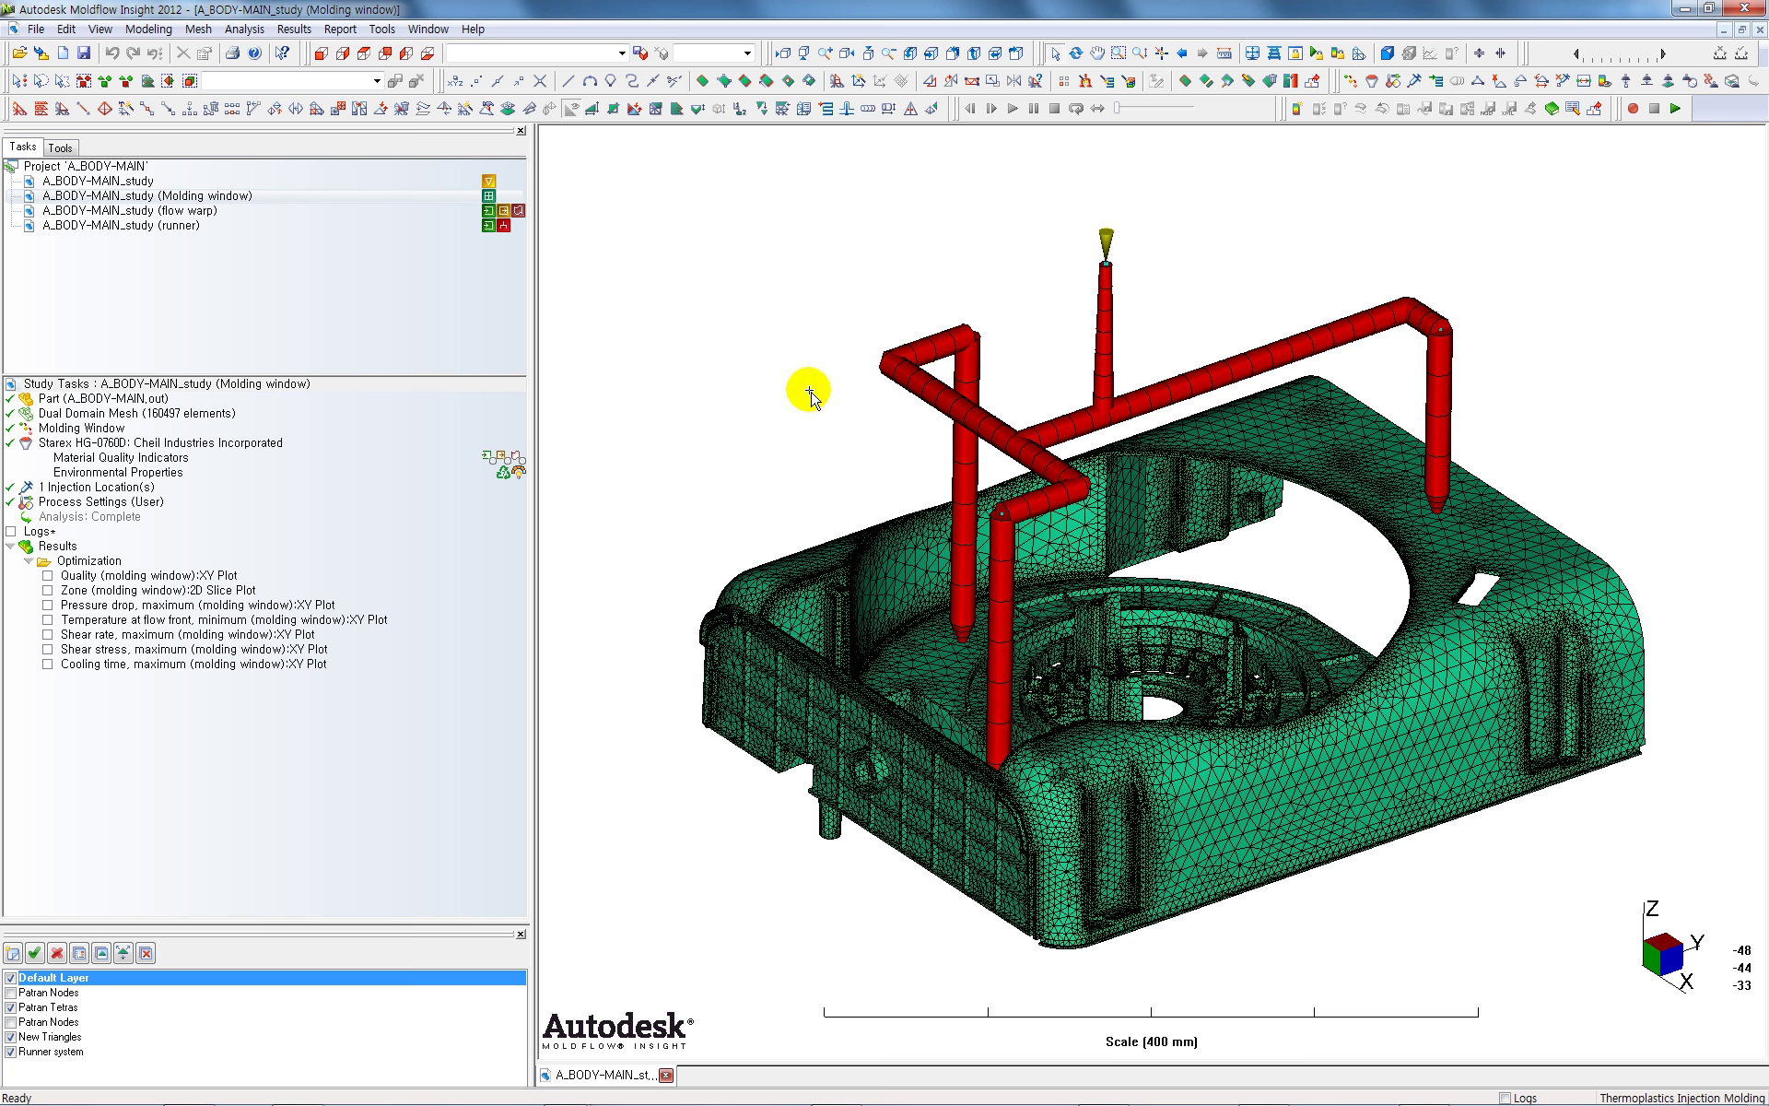
pyautogui.moveTo(810, 462)
pyautogui.mouseDown(button='middle')
pyautogui.moveTo(797, 438)
pyautogui.moveTo(804, 460)
pyautogui.mouseUp(button='middle')
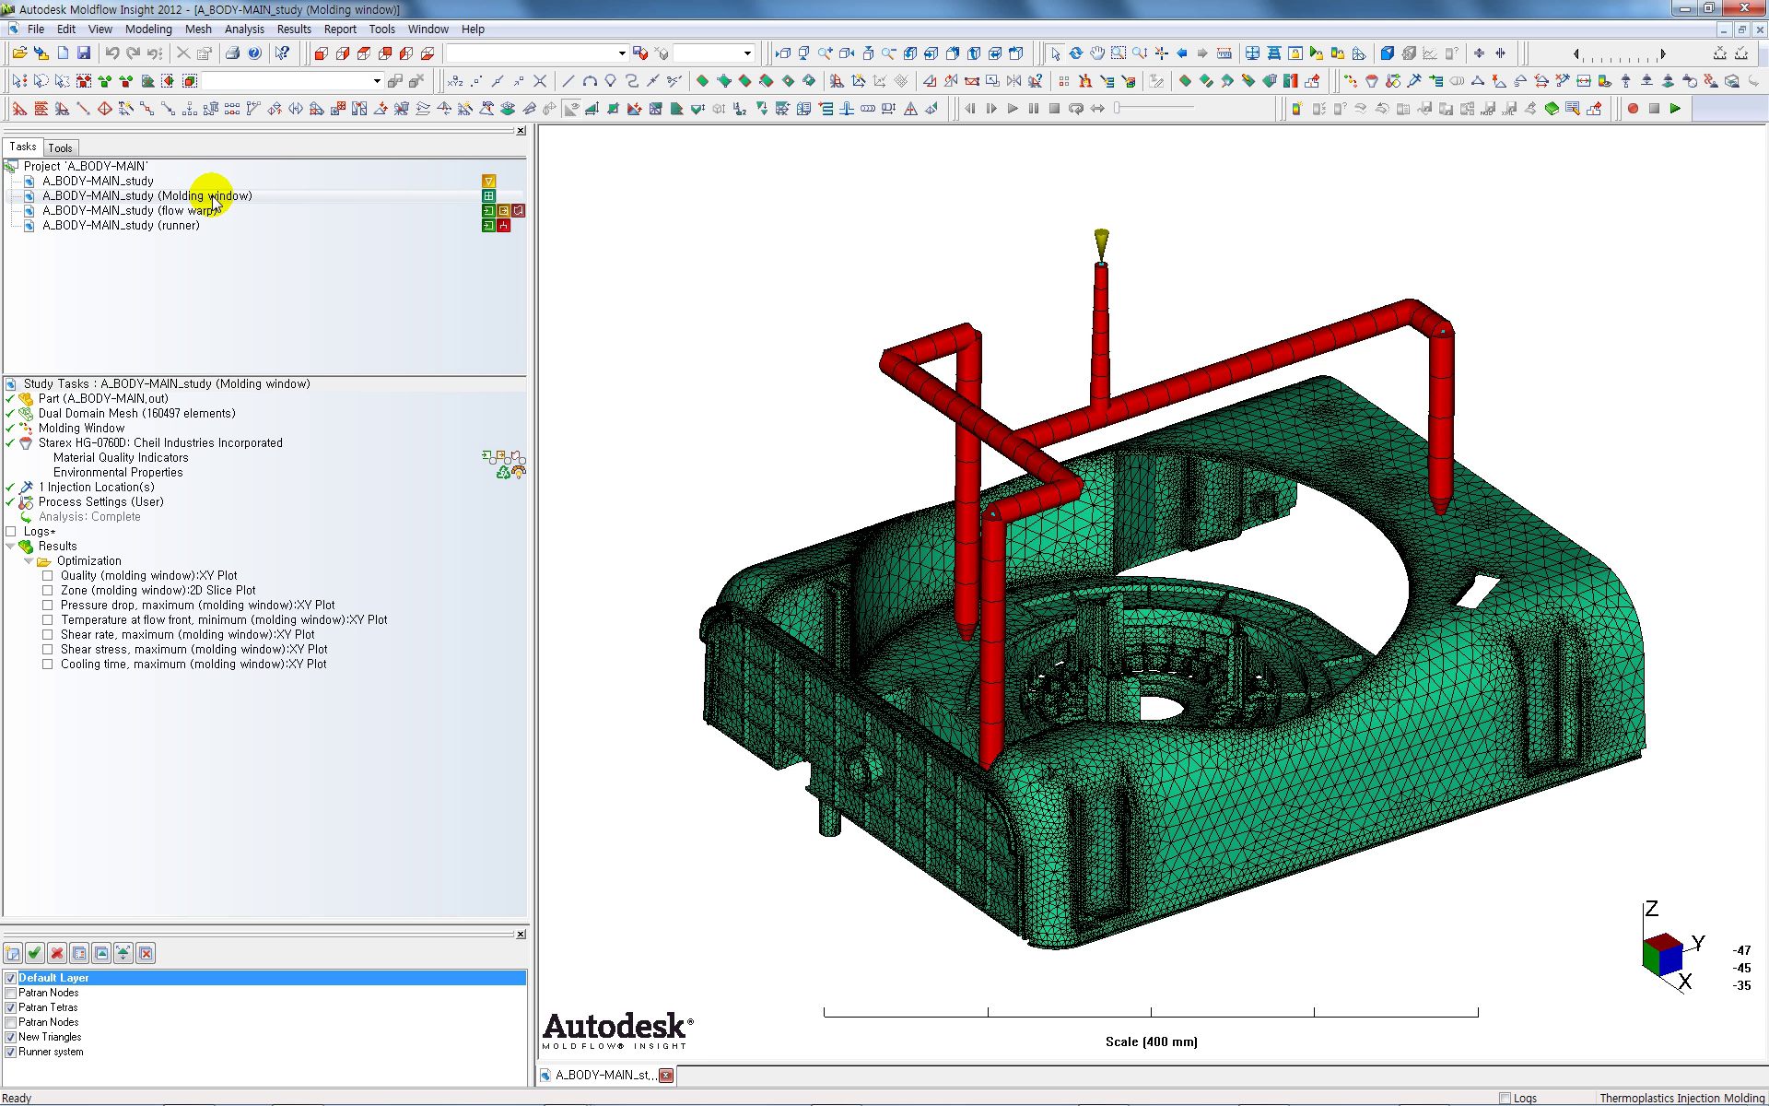
pyautogui.click(103, 429)
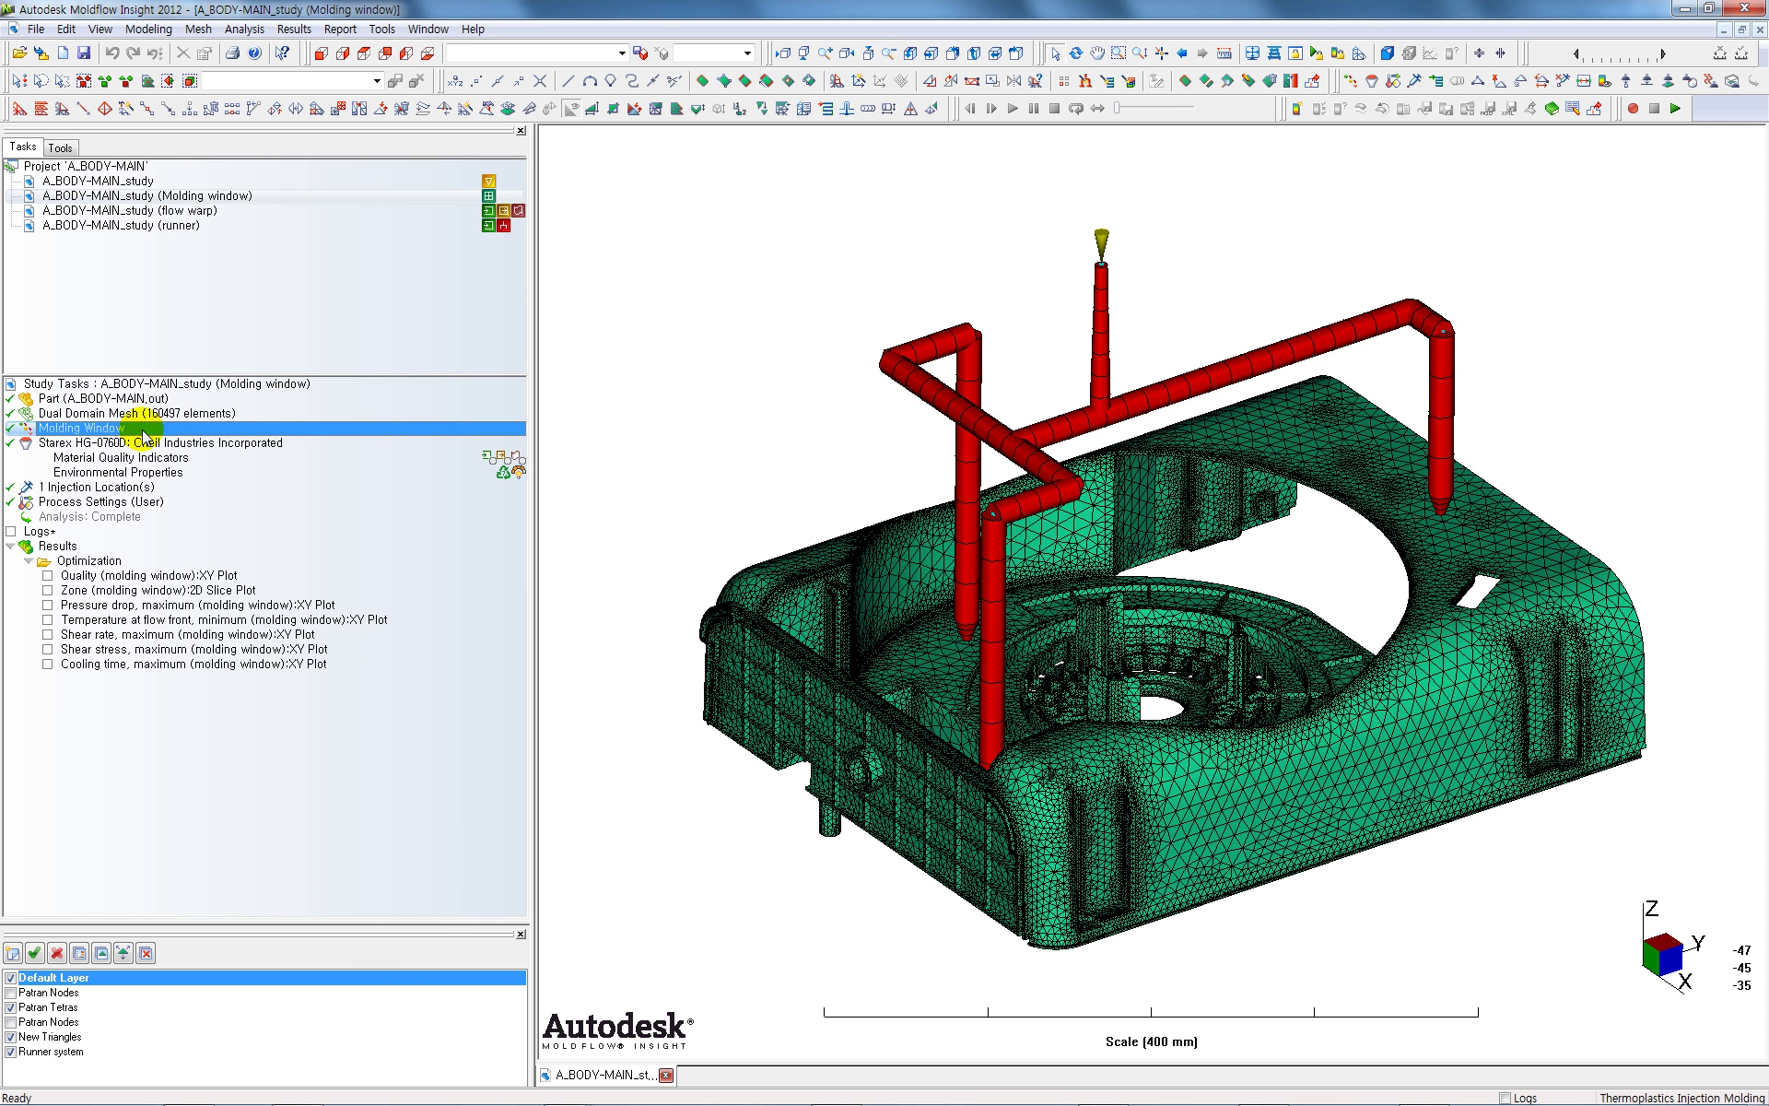
# Display the Zone (molding window) plot again and query a point in the preferred region at a mold temperature of about 60 °C
pyautogui.click(47, 591)
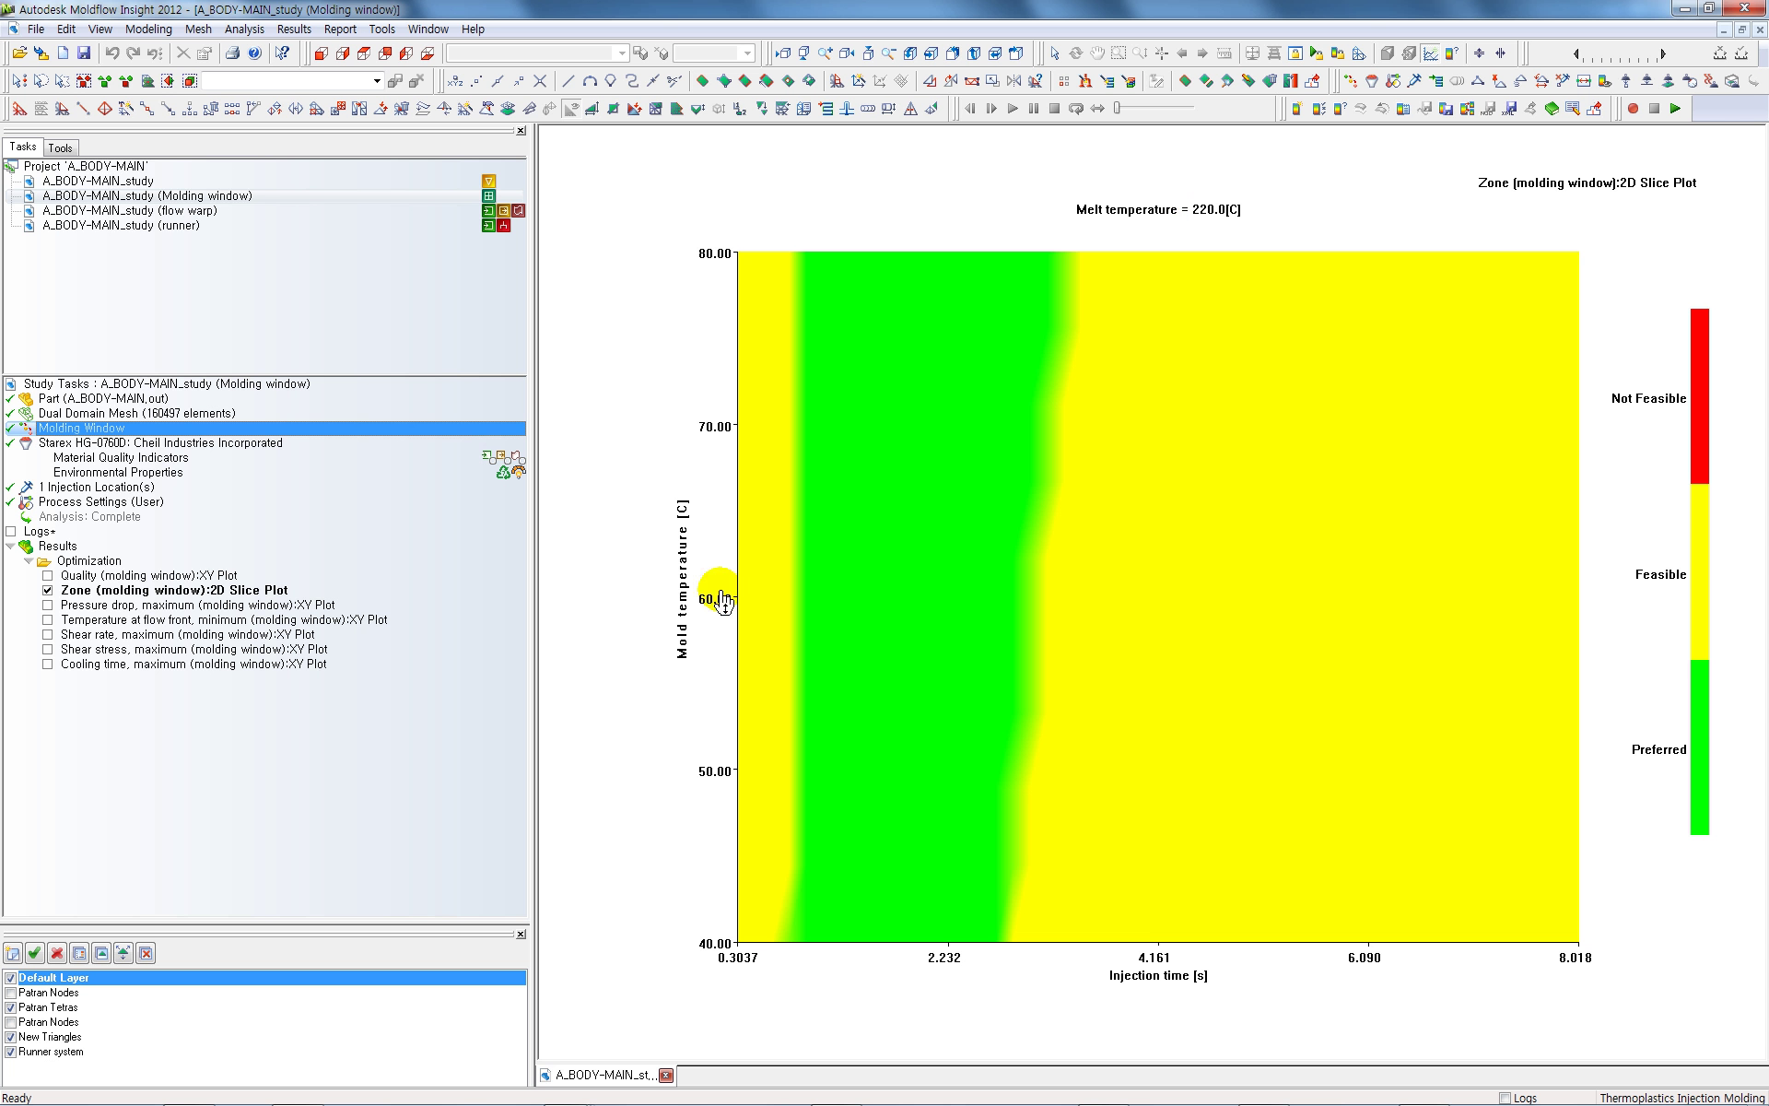
pyautogui.moveTo(616, 624)
pyautogui.mouseDown()
pyautogui.moveTo(612, 593)
pyautogui.moveTo(616, 621)
pyautogui.moveTo(645, 625)
pyautogui.mouseUp()
pyautogui.click(973, 892)
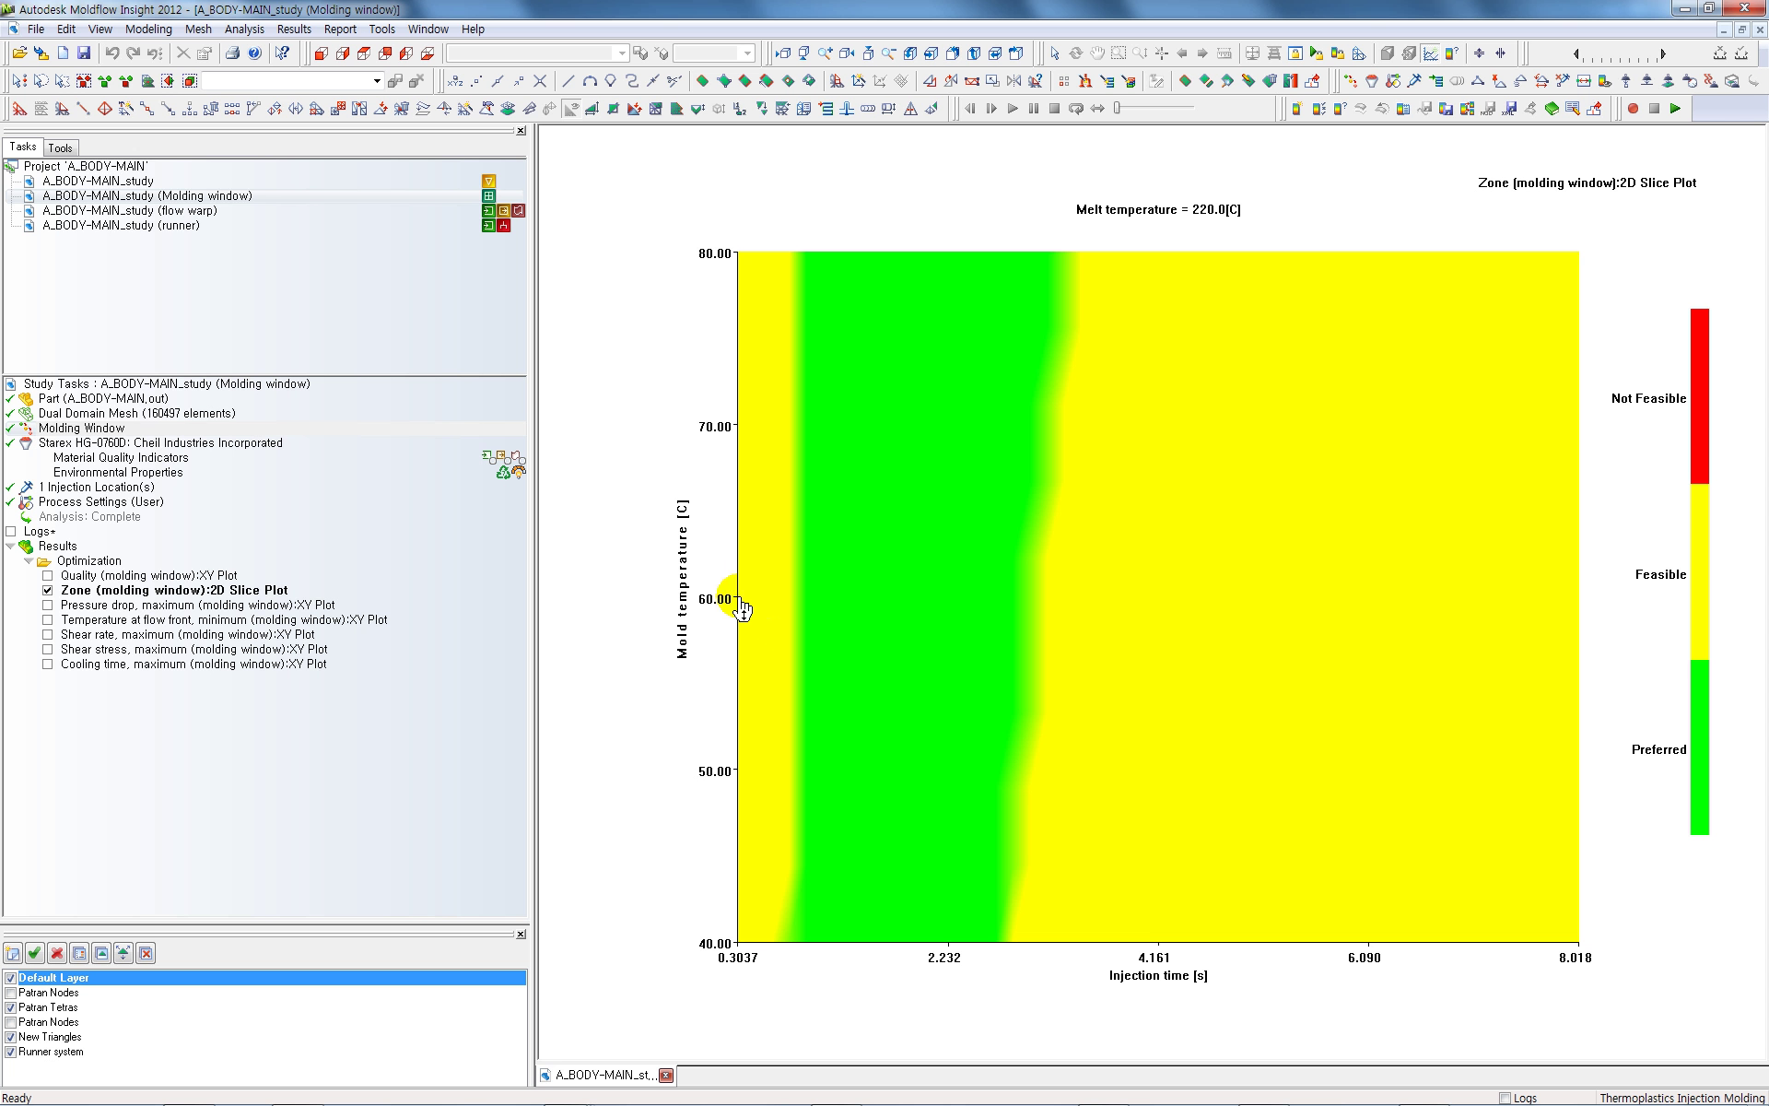
pyautogui.click(1339, 109)
pyautogui.click(919, 594)
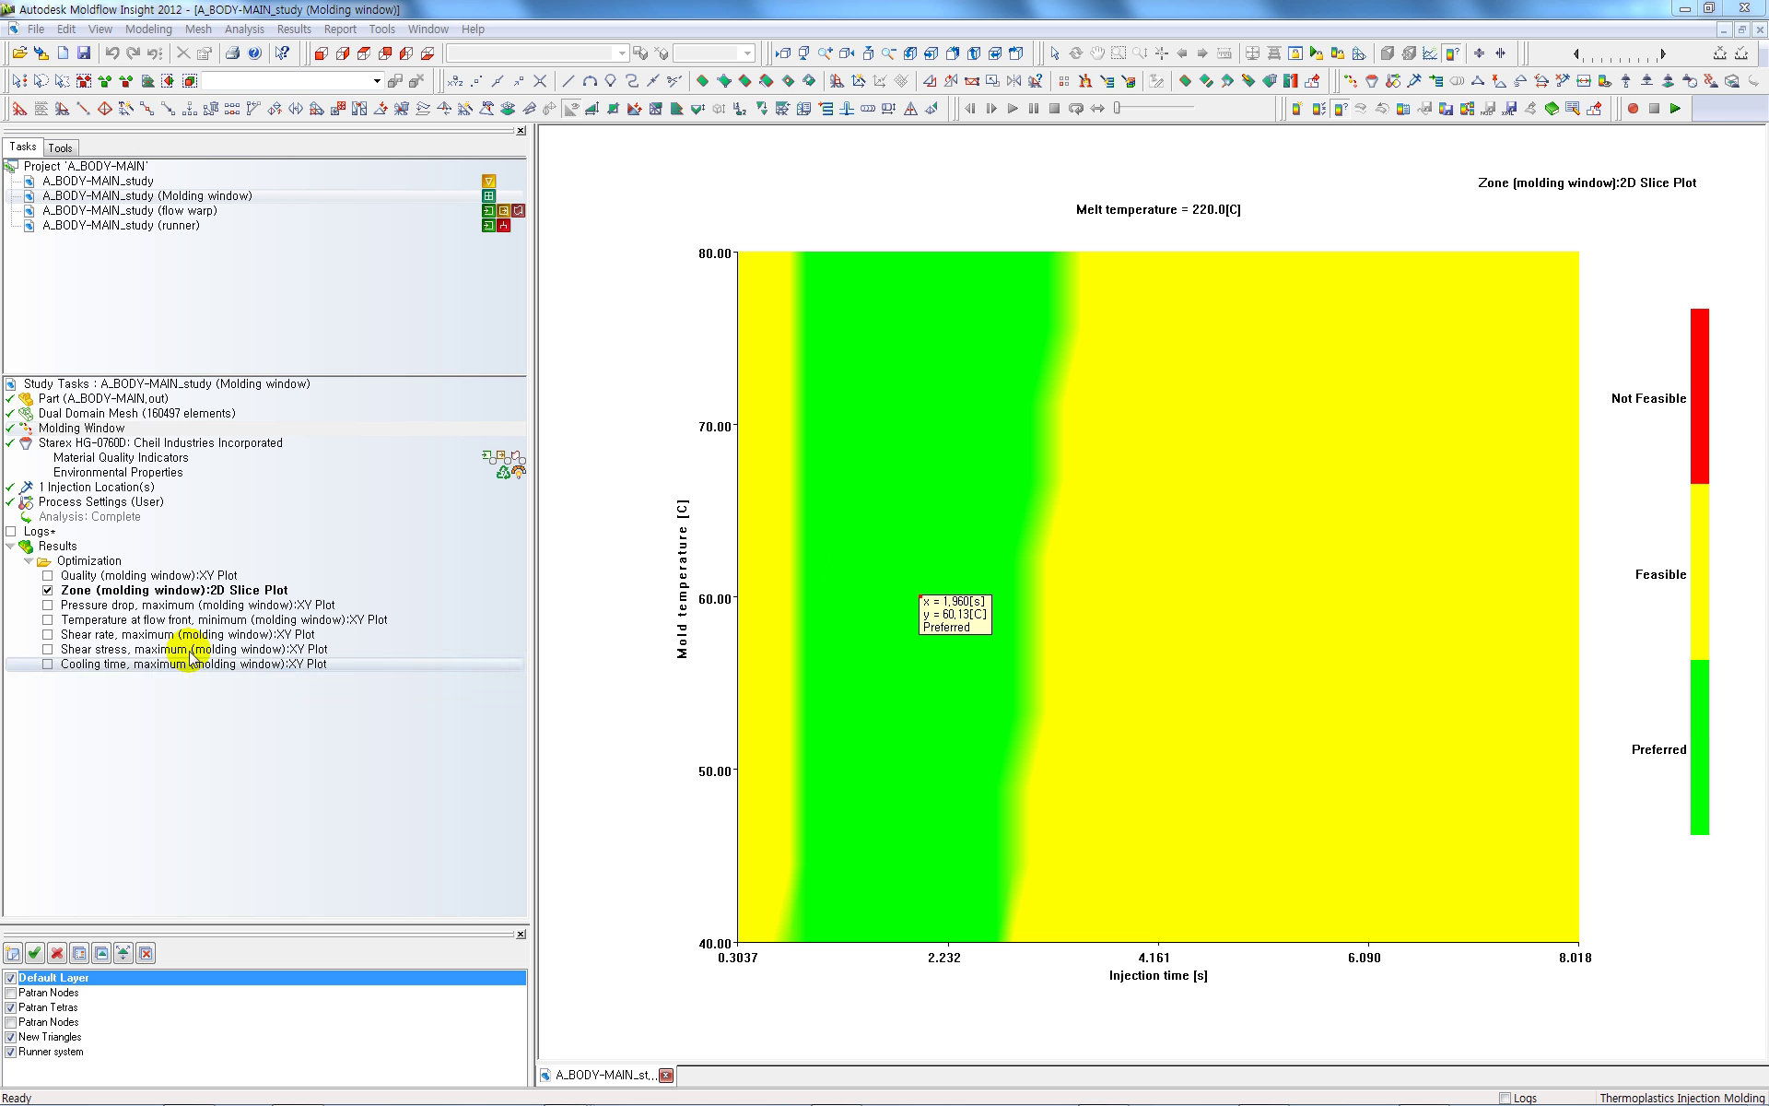
# Display the Quality (molding window) plot and try a mold temperature of 62.22 °C before restoring 57.78 °C in its solution space settings
pyautogui.click(47, 577)
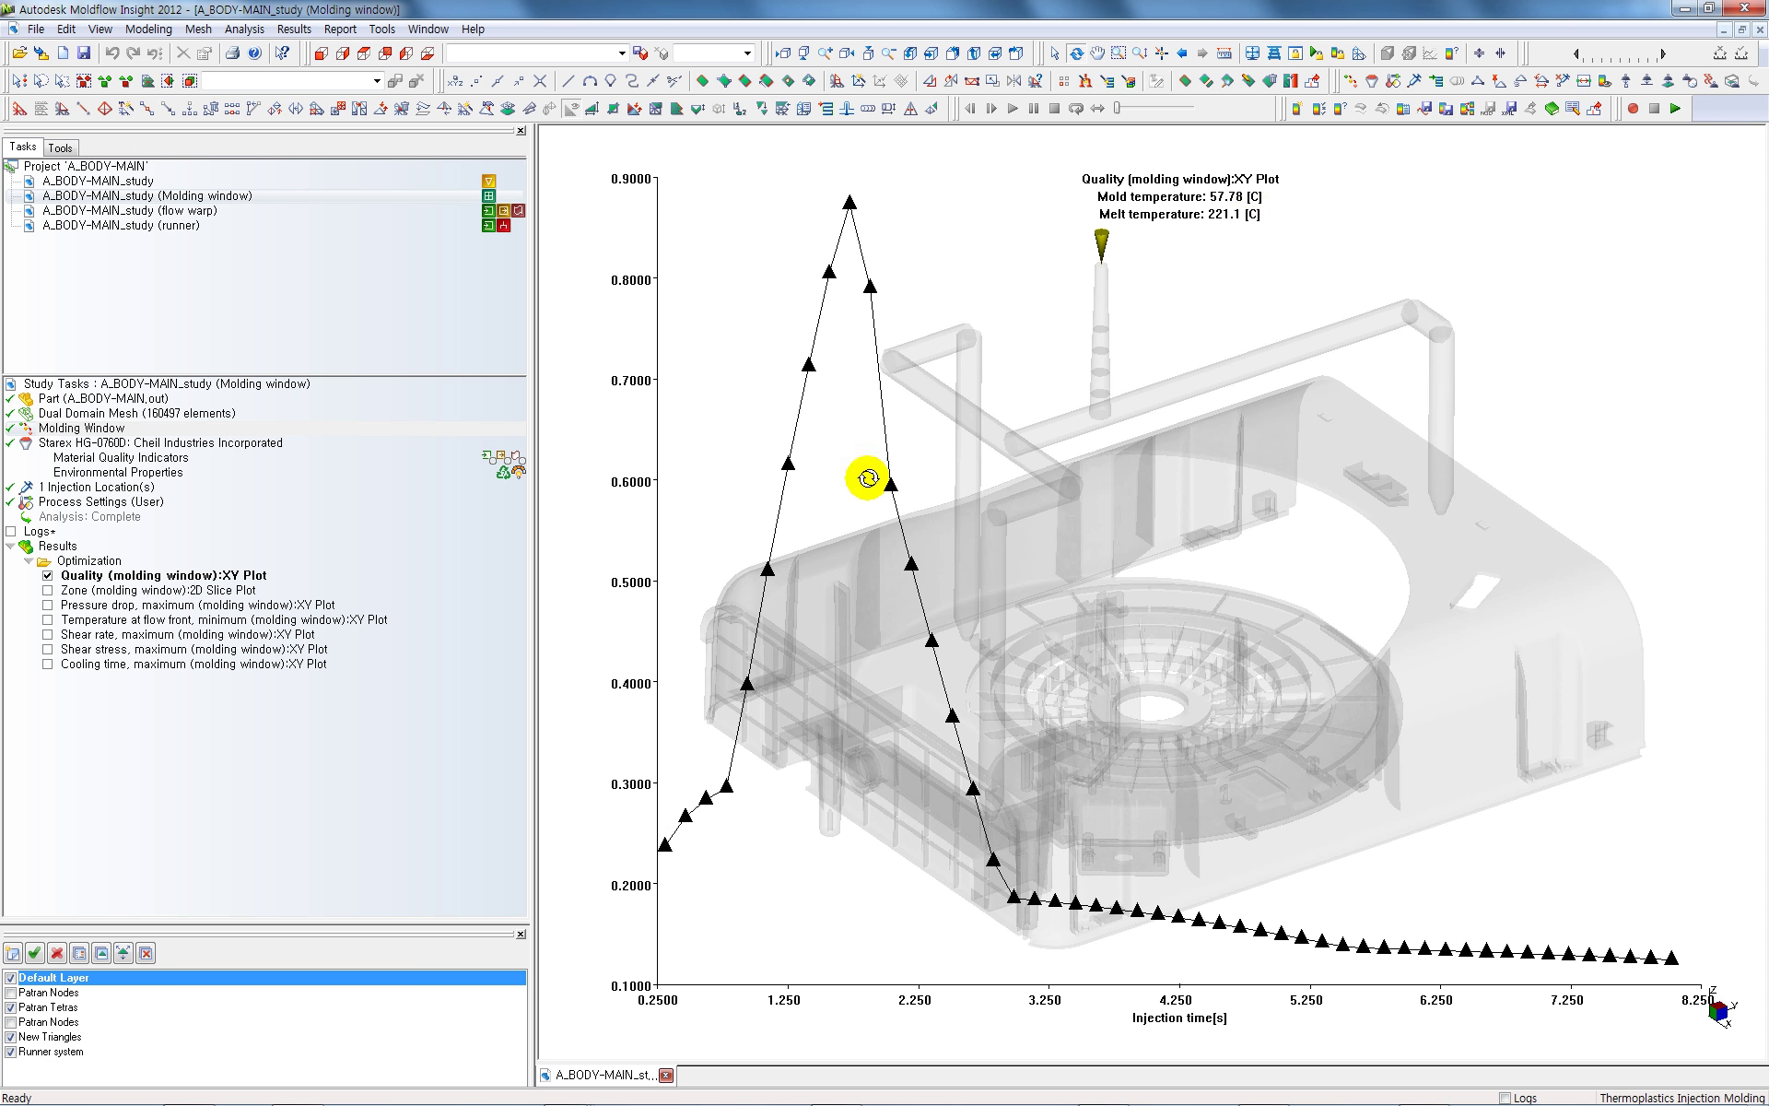
pyautogui.rightClick(204, 576)
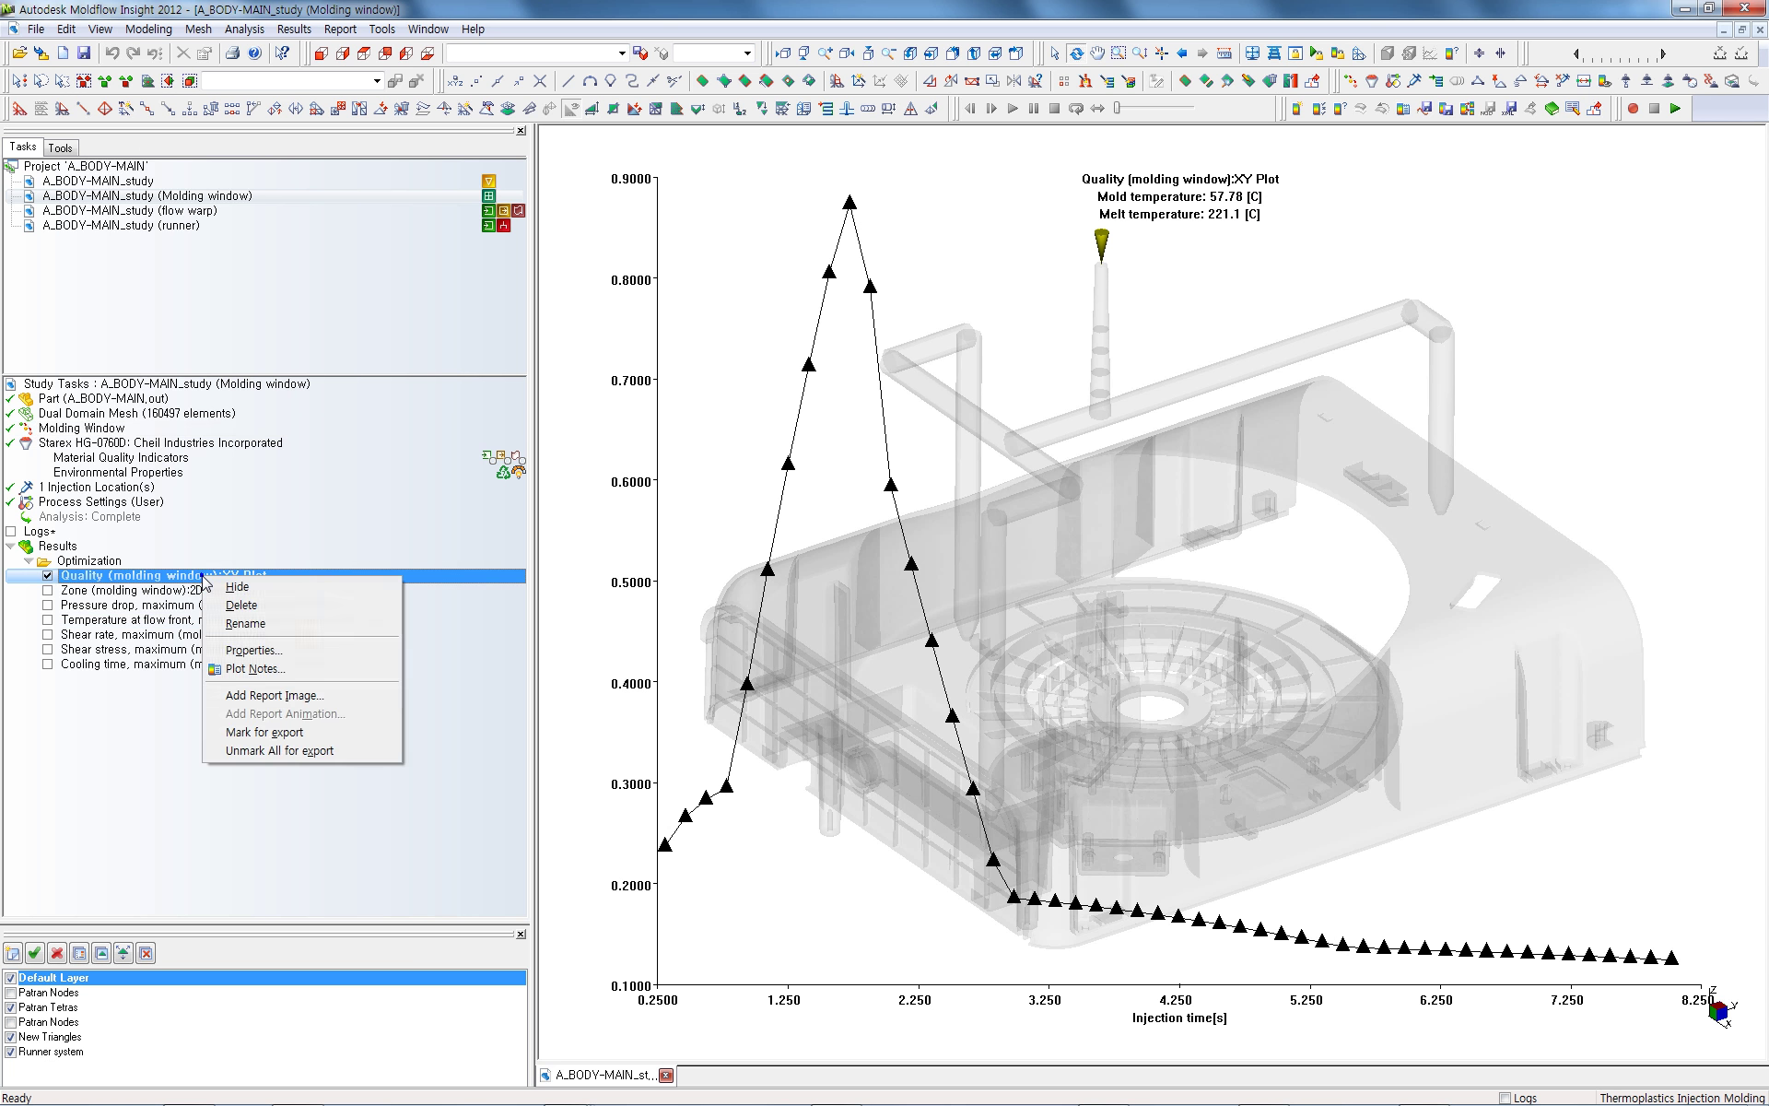
pyautogui.click(251, 650)
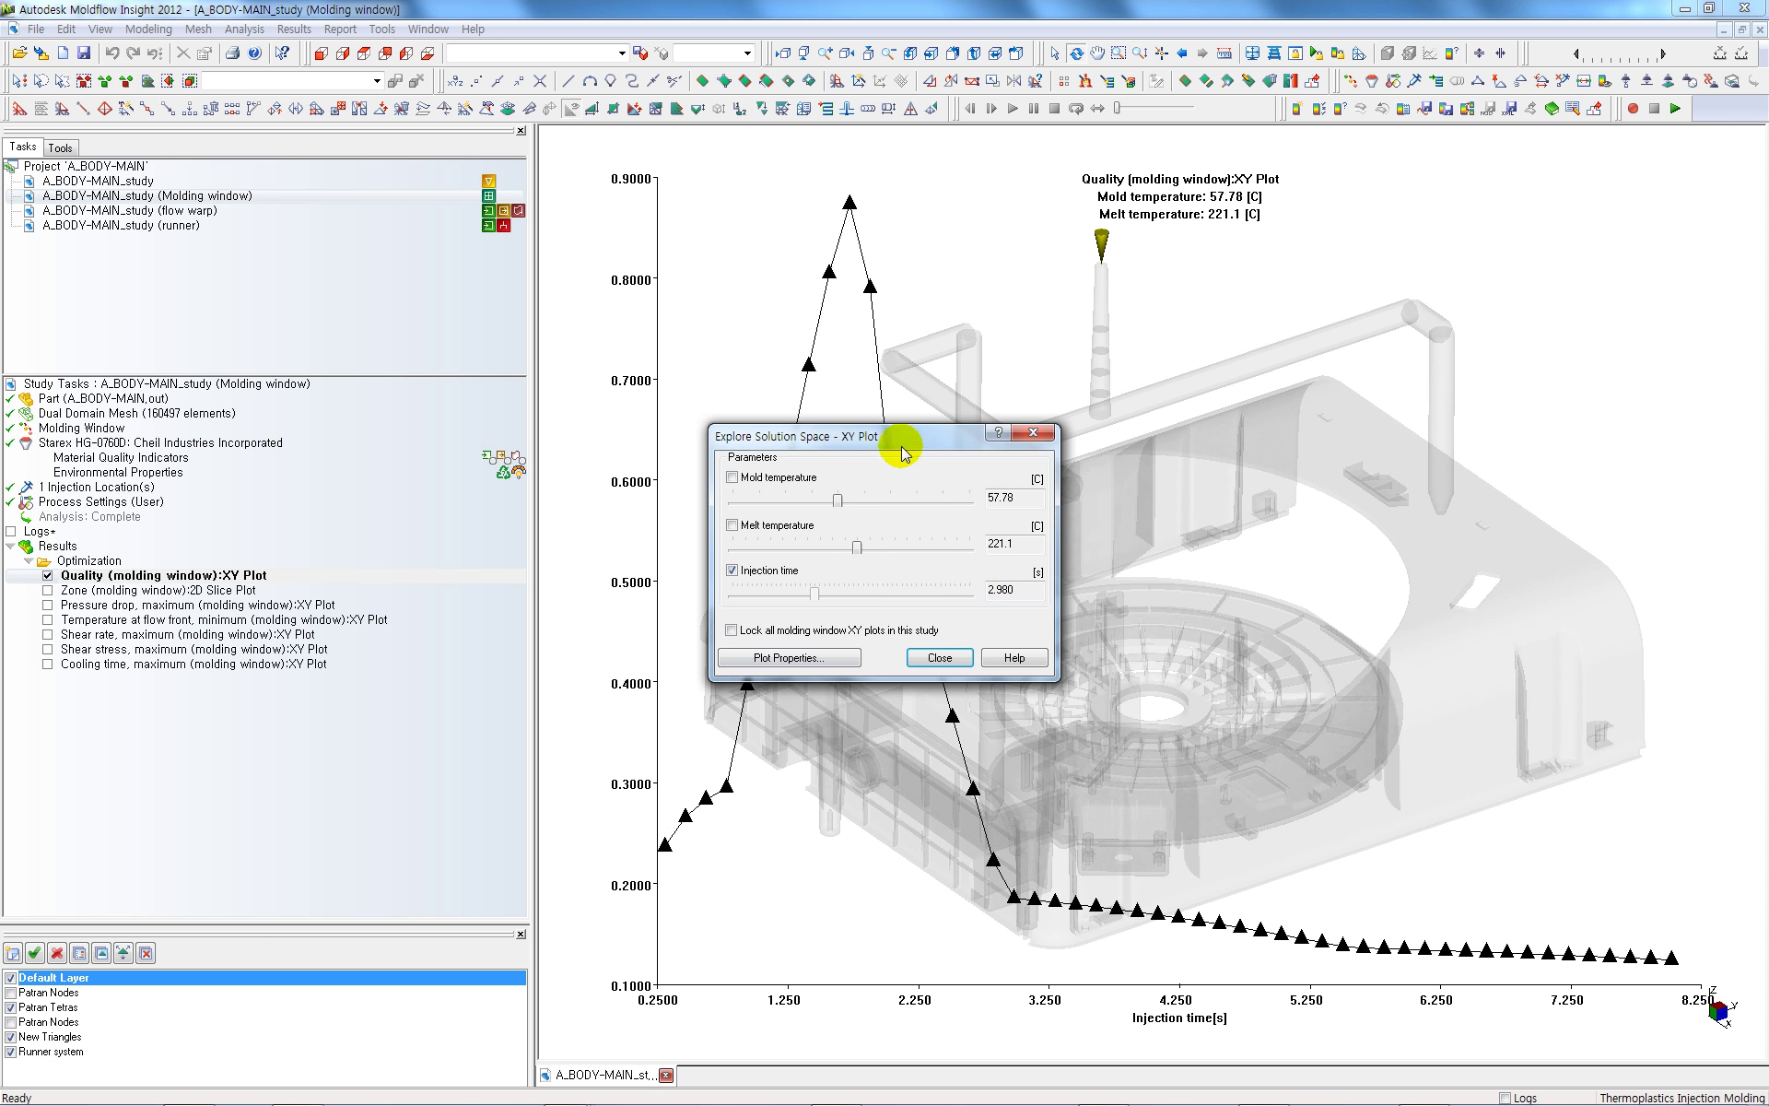
pyautogui.moveTo(902, 443); pyautogui.dragTo(1344, 502)
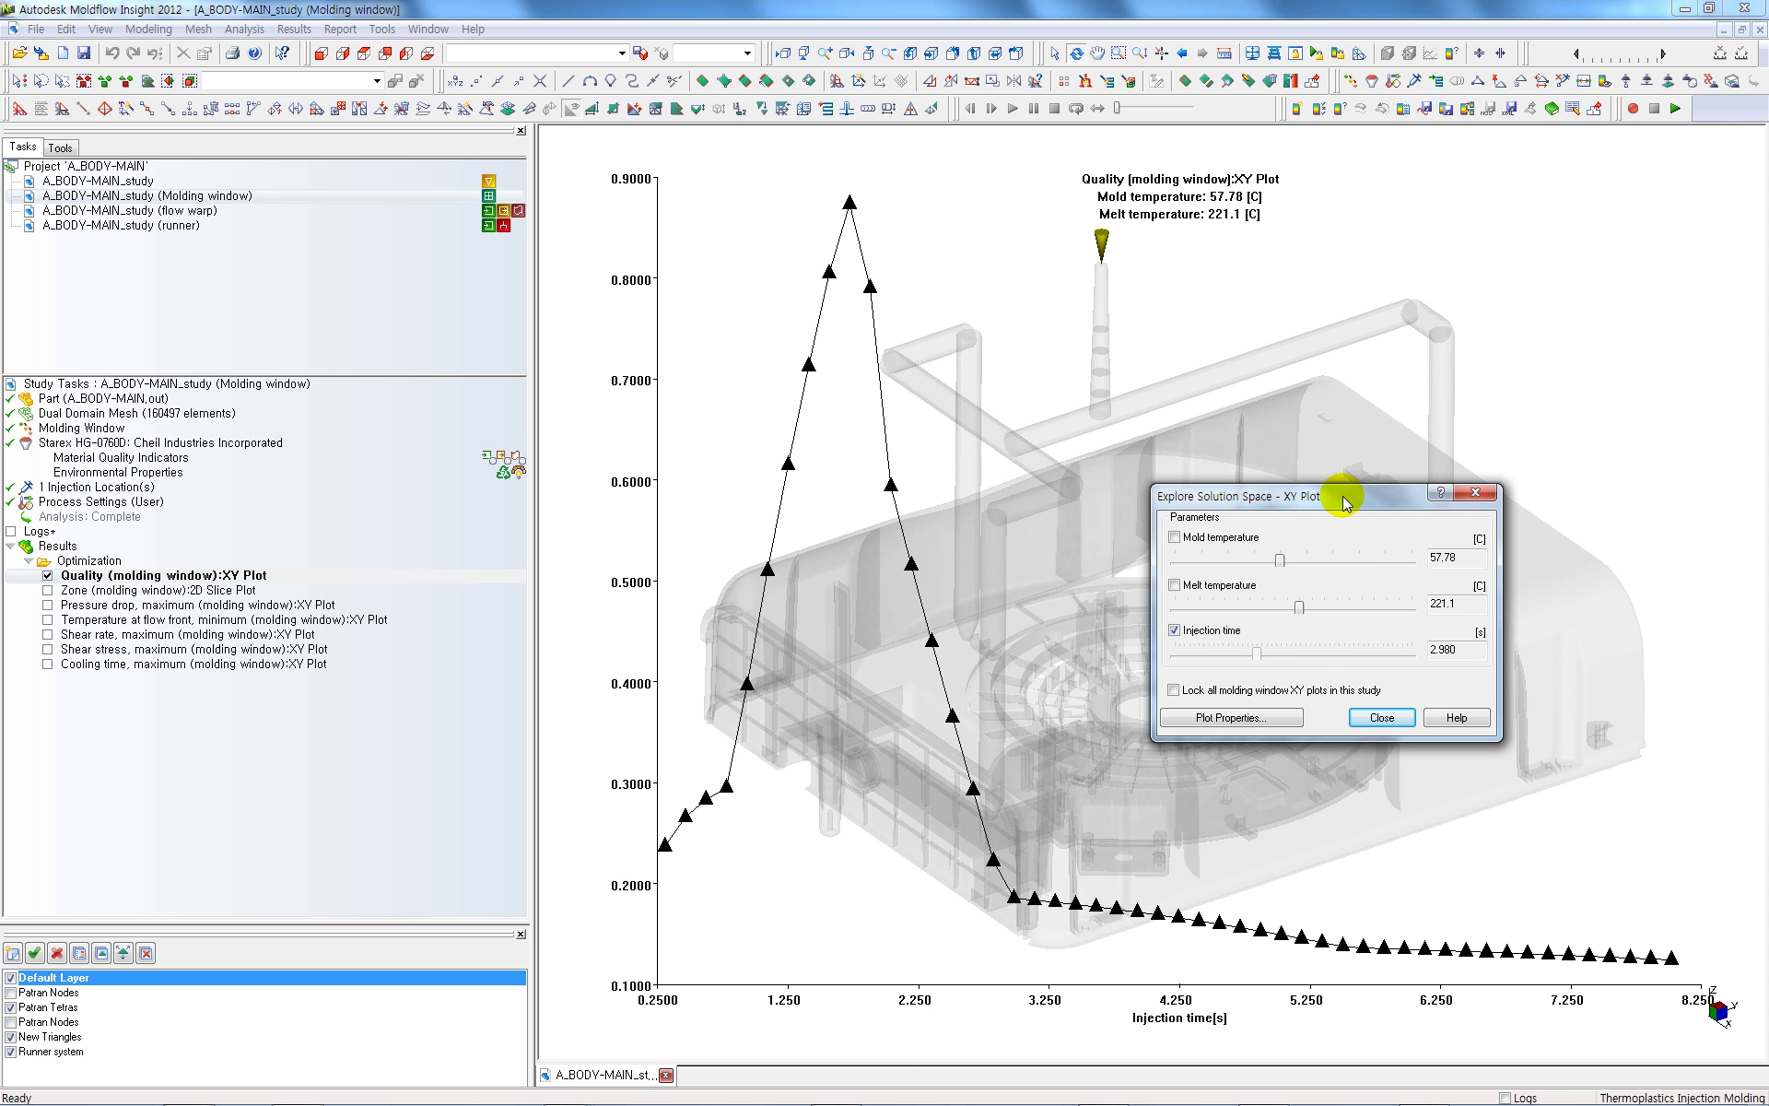
pyautogui.click(1283, 562)
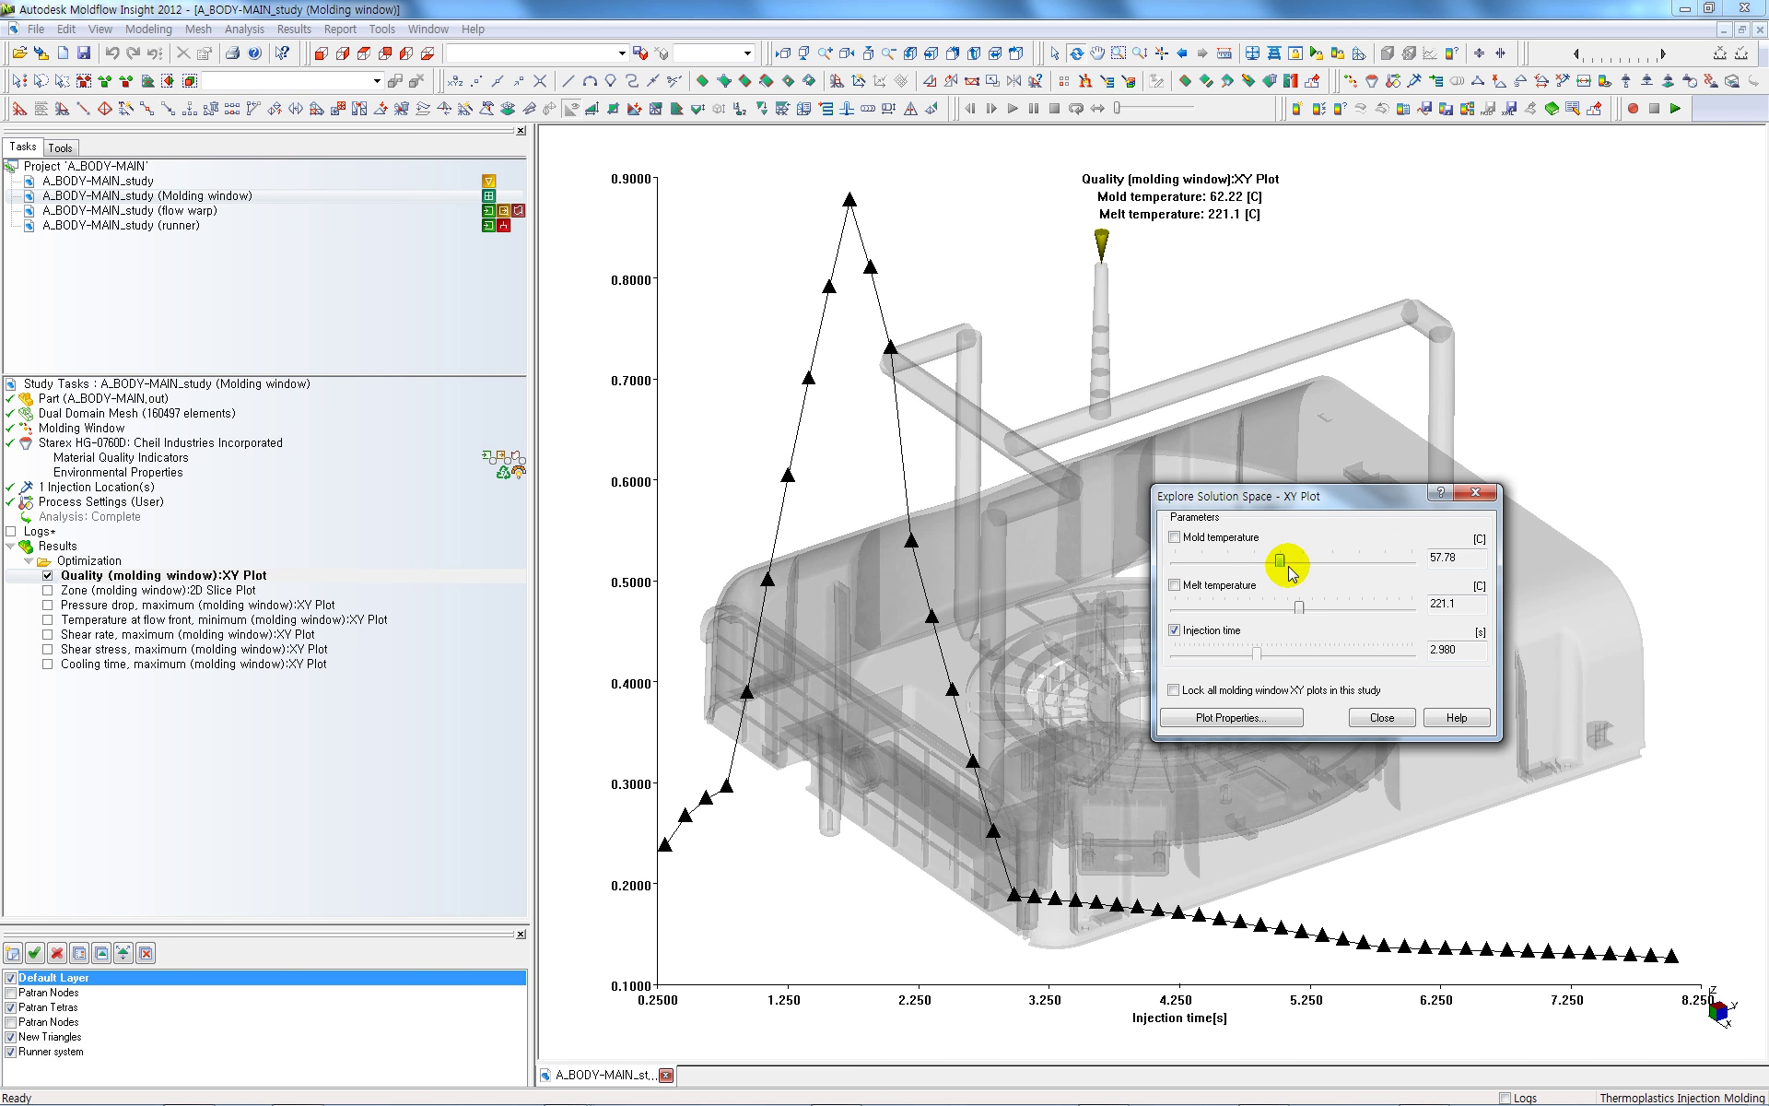
pyautogui.moveTo(1287, 571); pyautogui.dragTo(1283, 571)
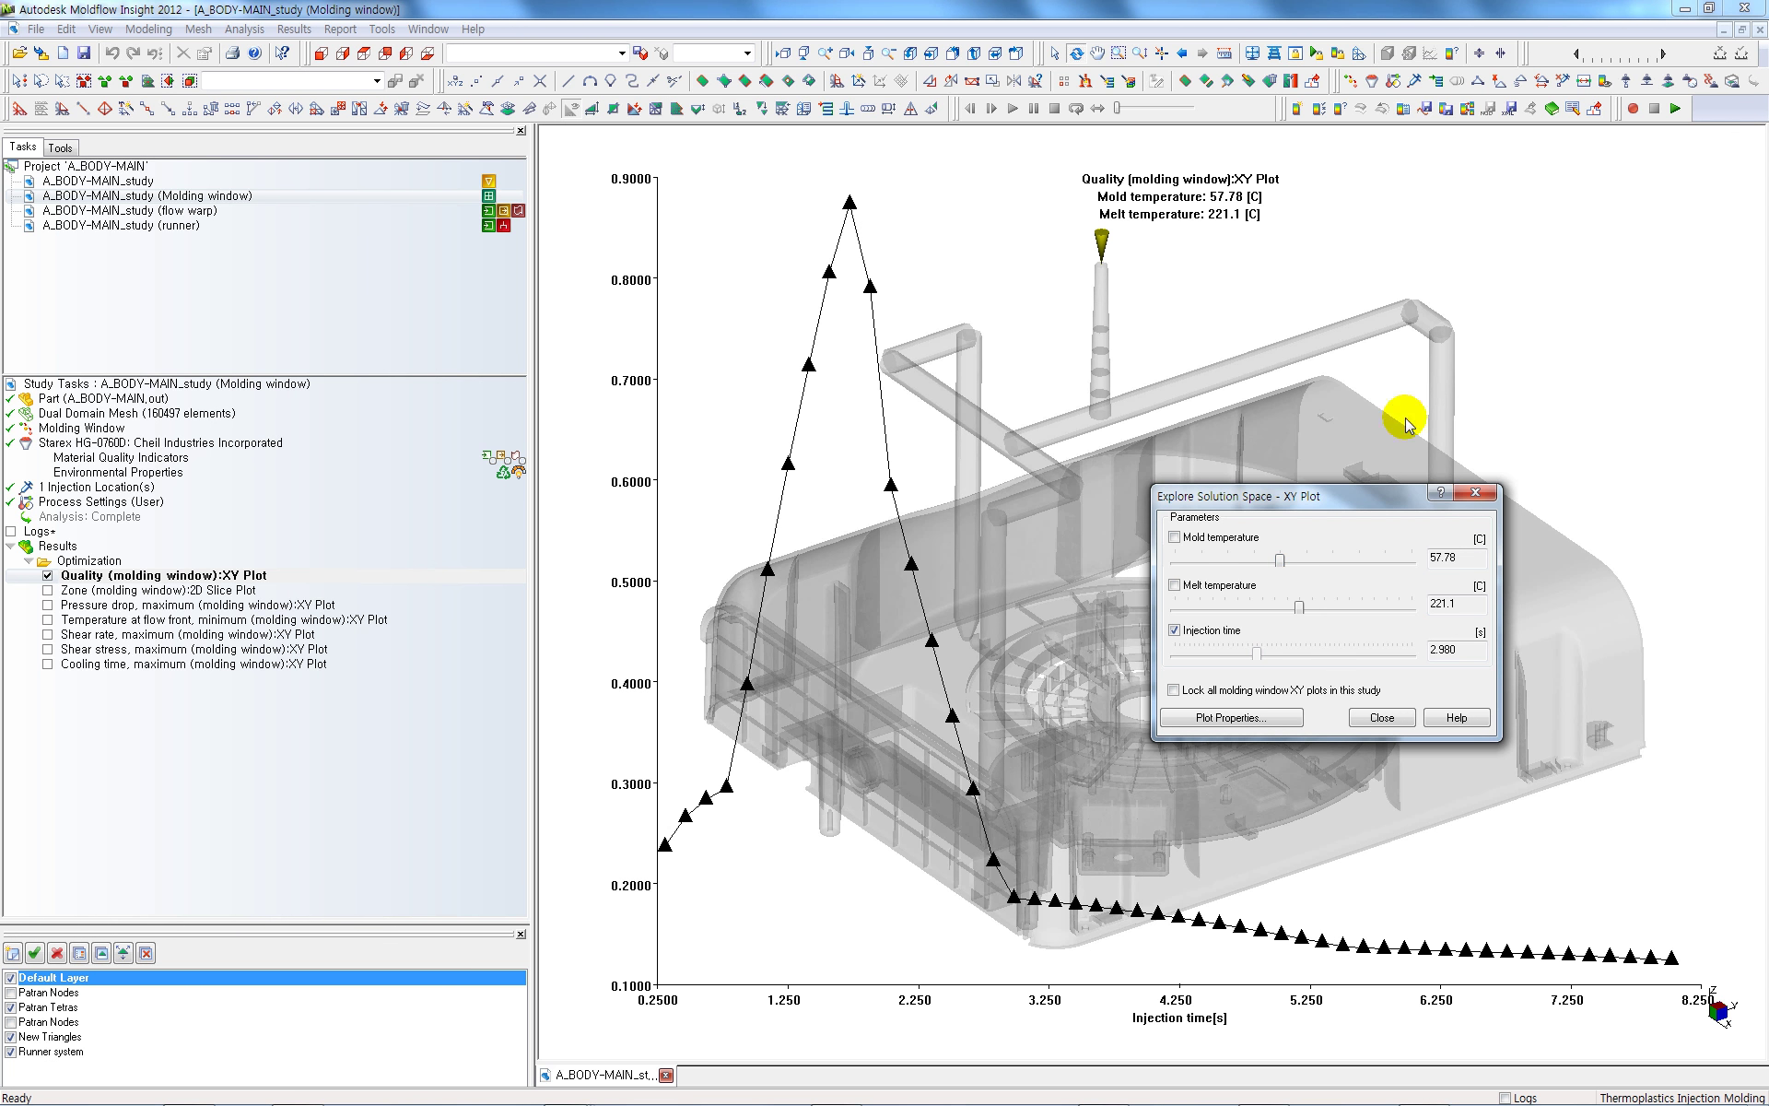
pyautogui.click(1382, 718)
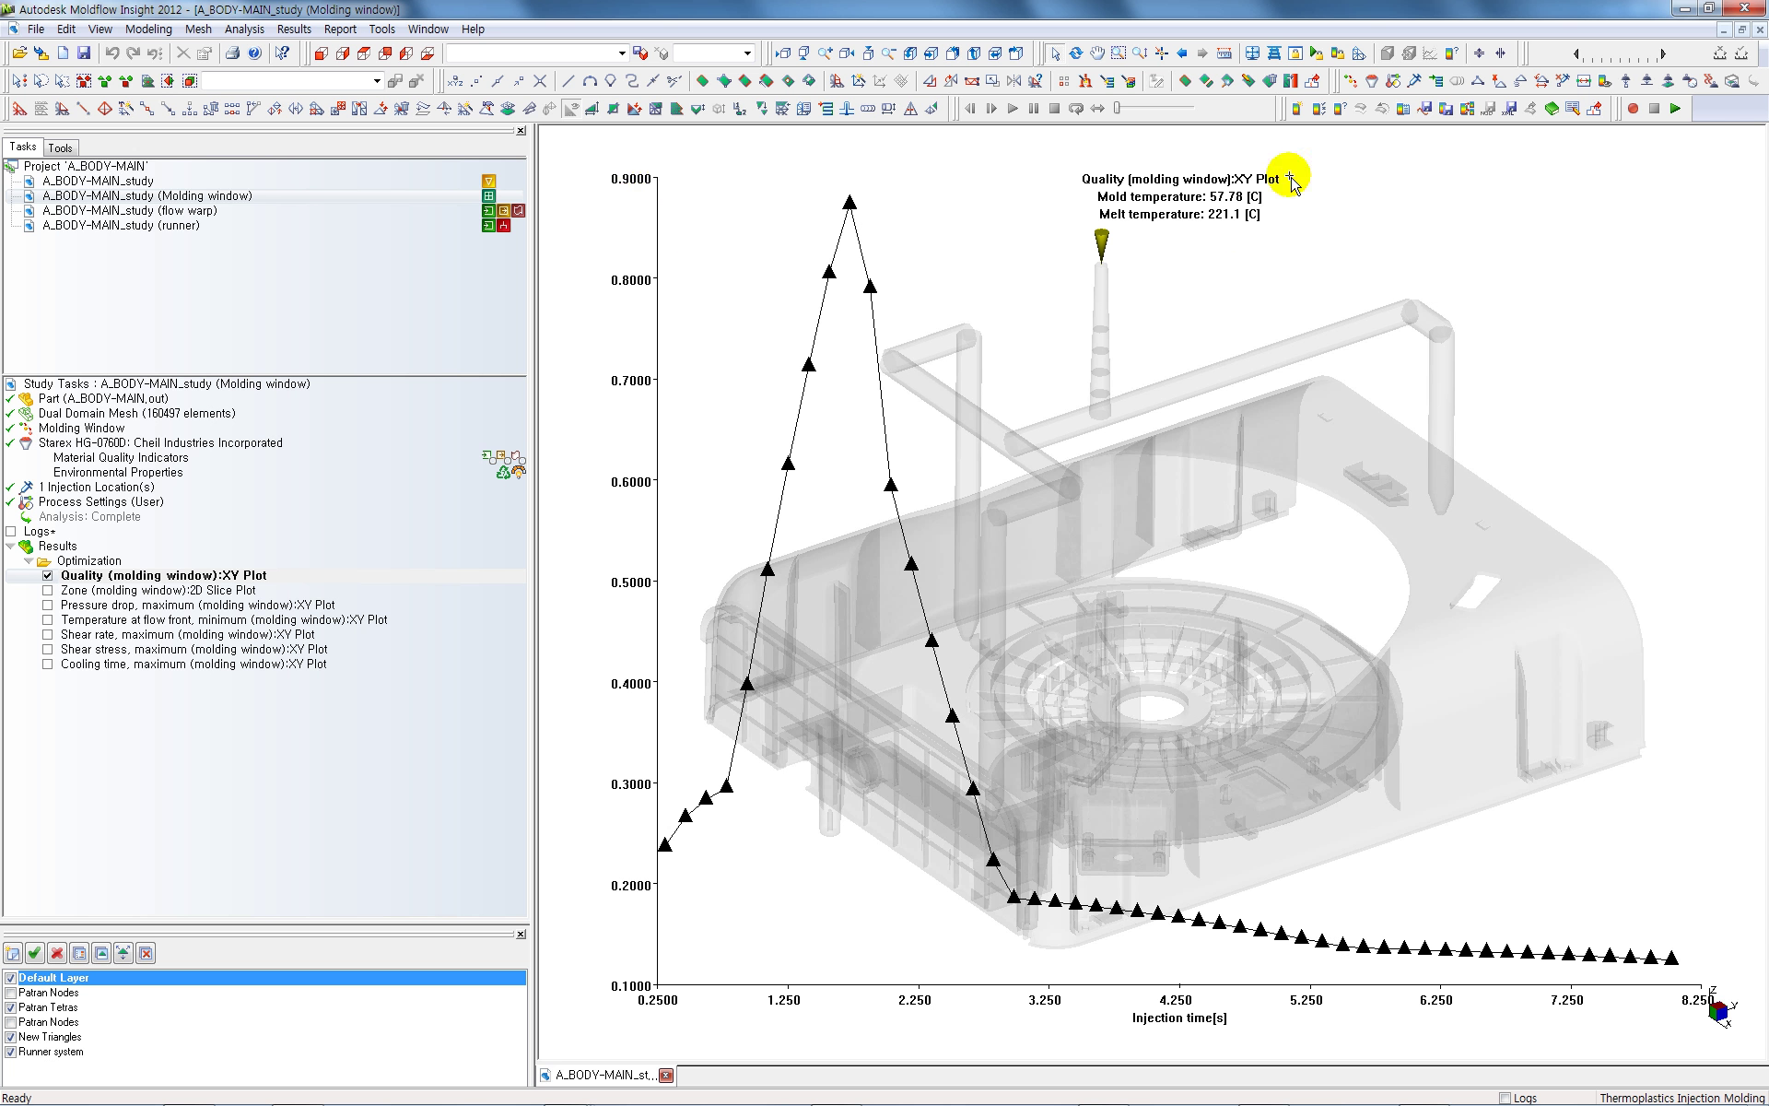
# Query the injection time and quality value at the peak of the quality curve
pyautogui.click(1342, 108)
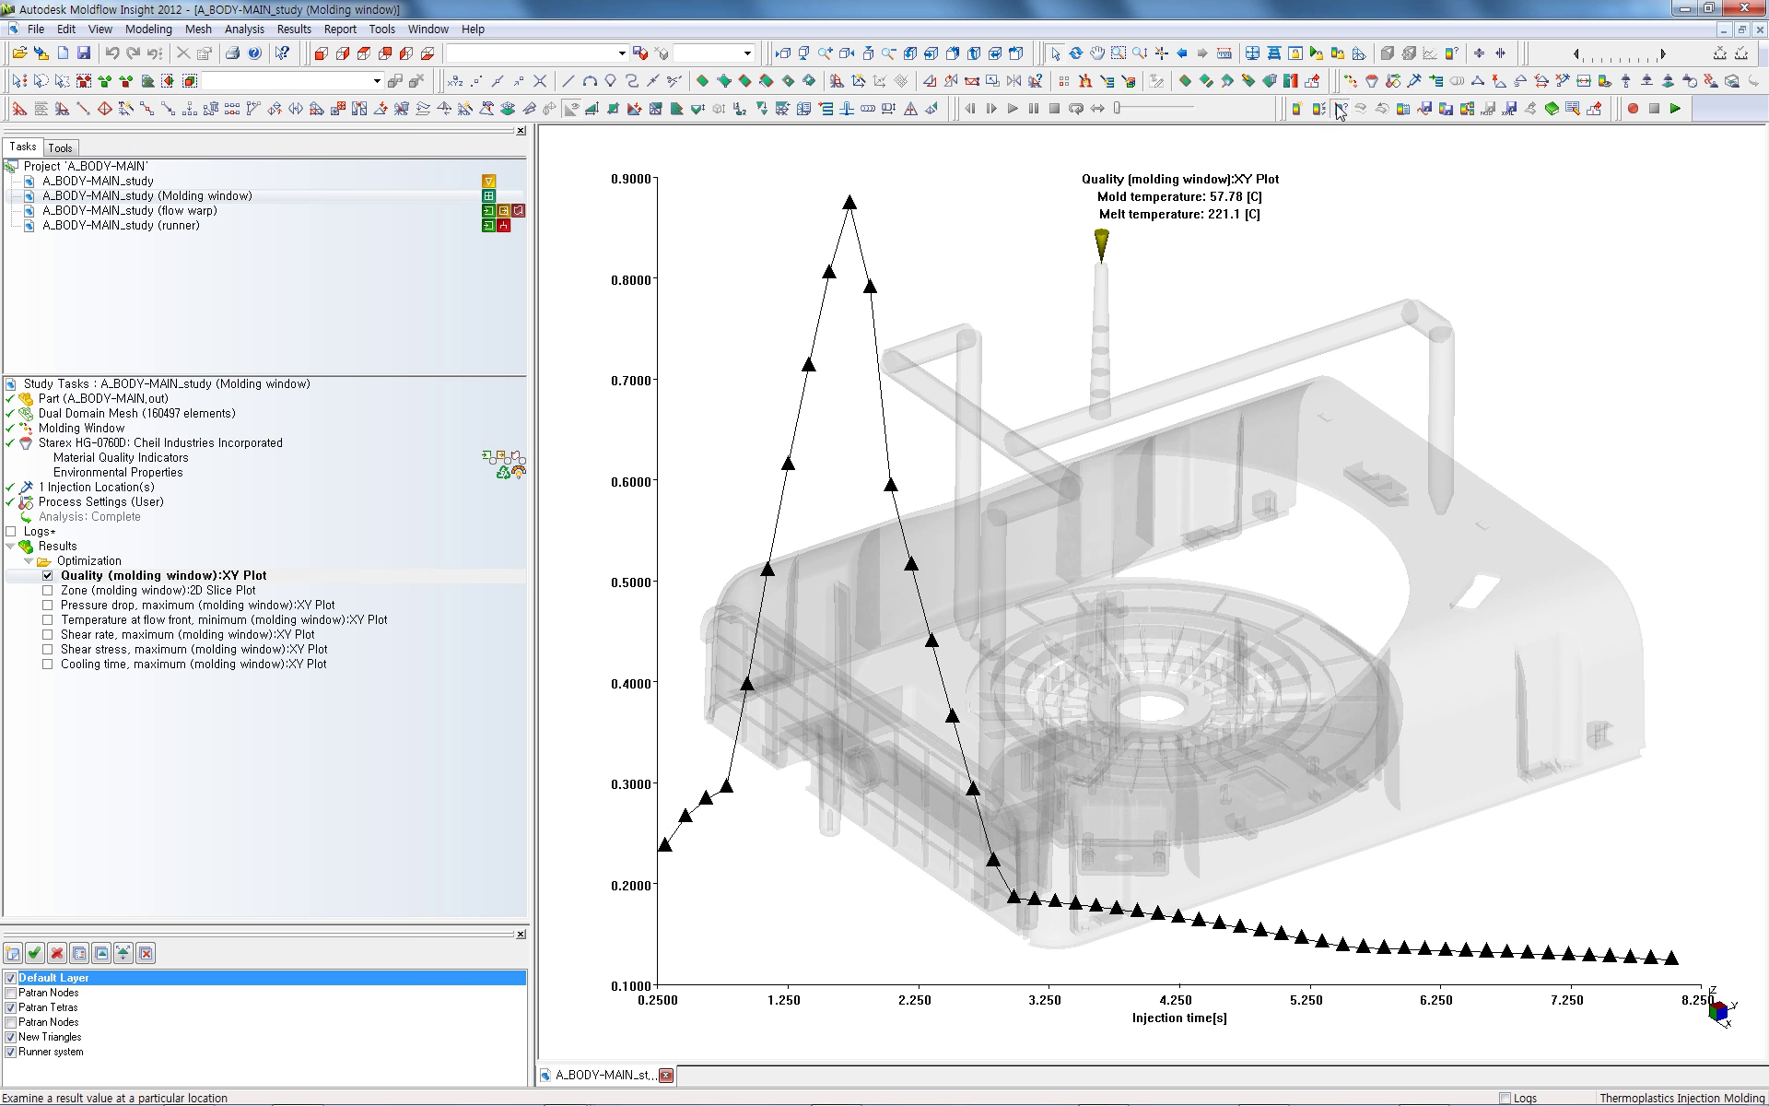
pyautogui.click(848, 201)
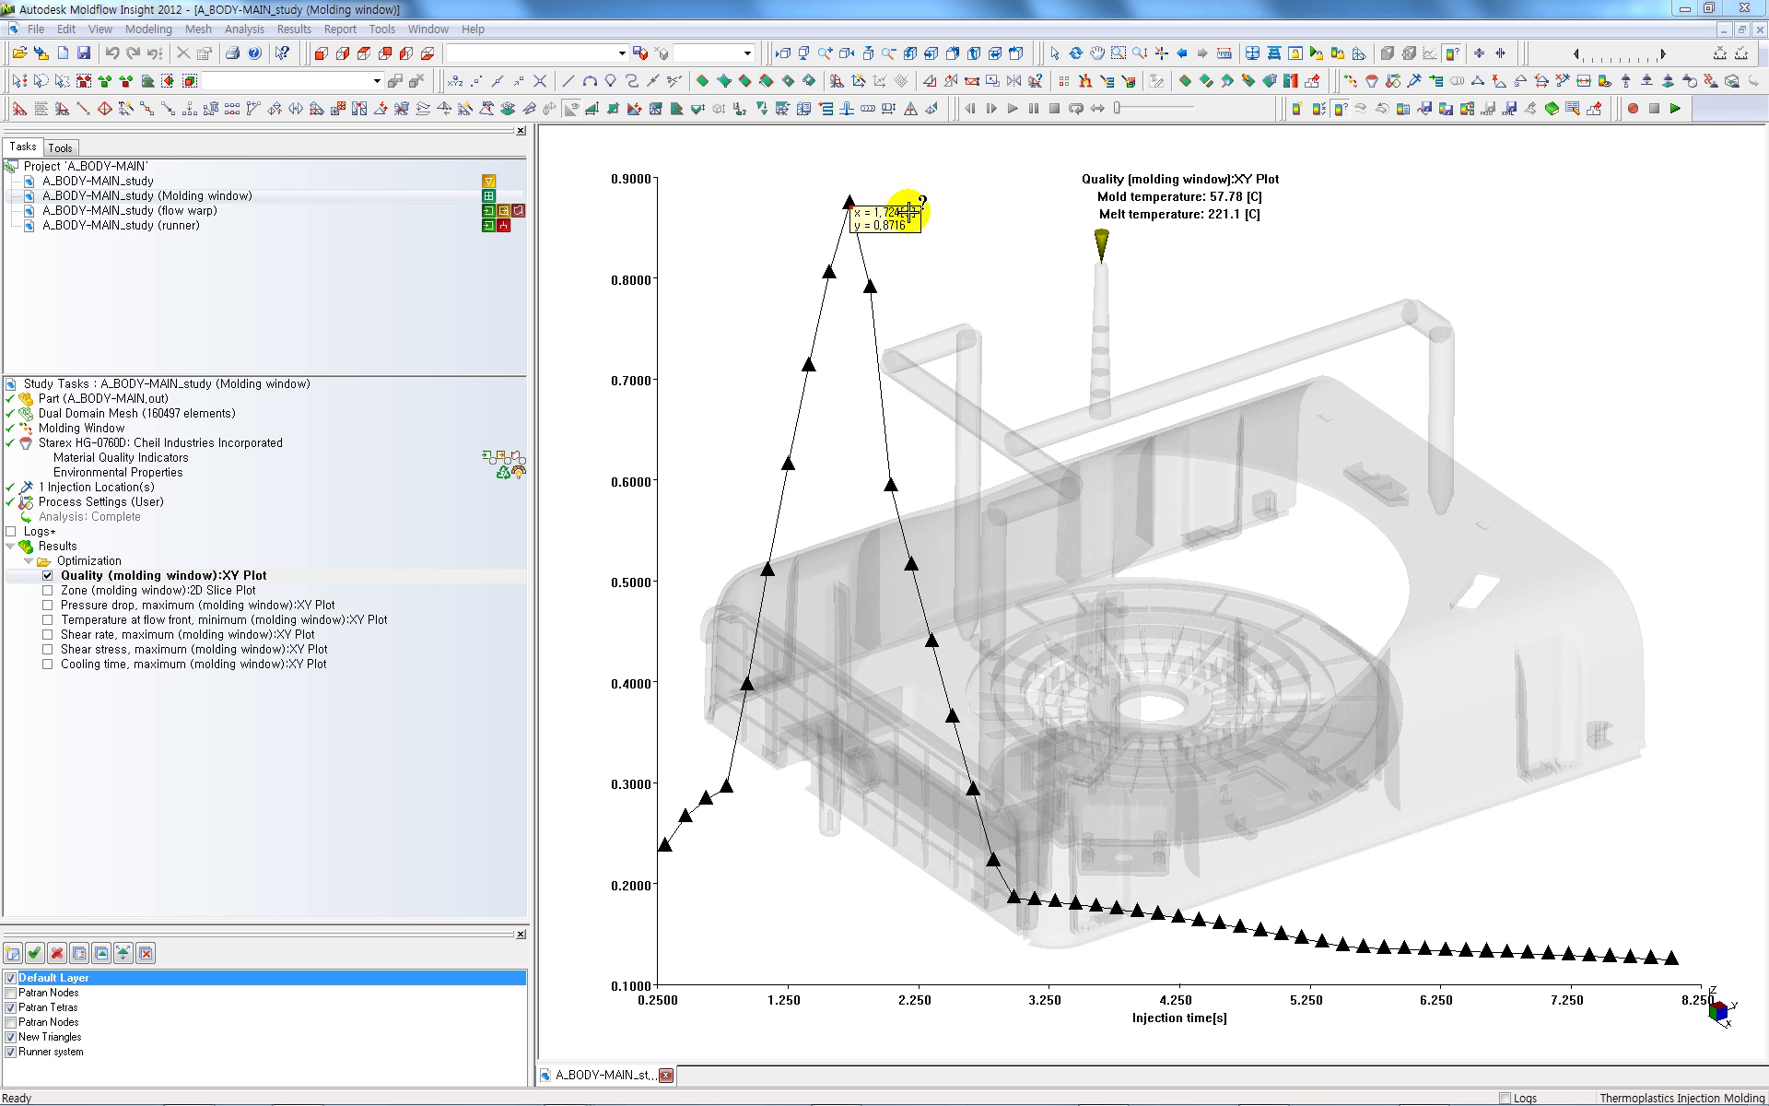
pyautogui.click(849, 200)
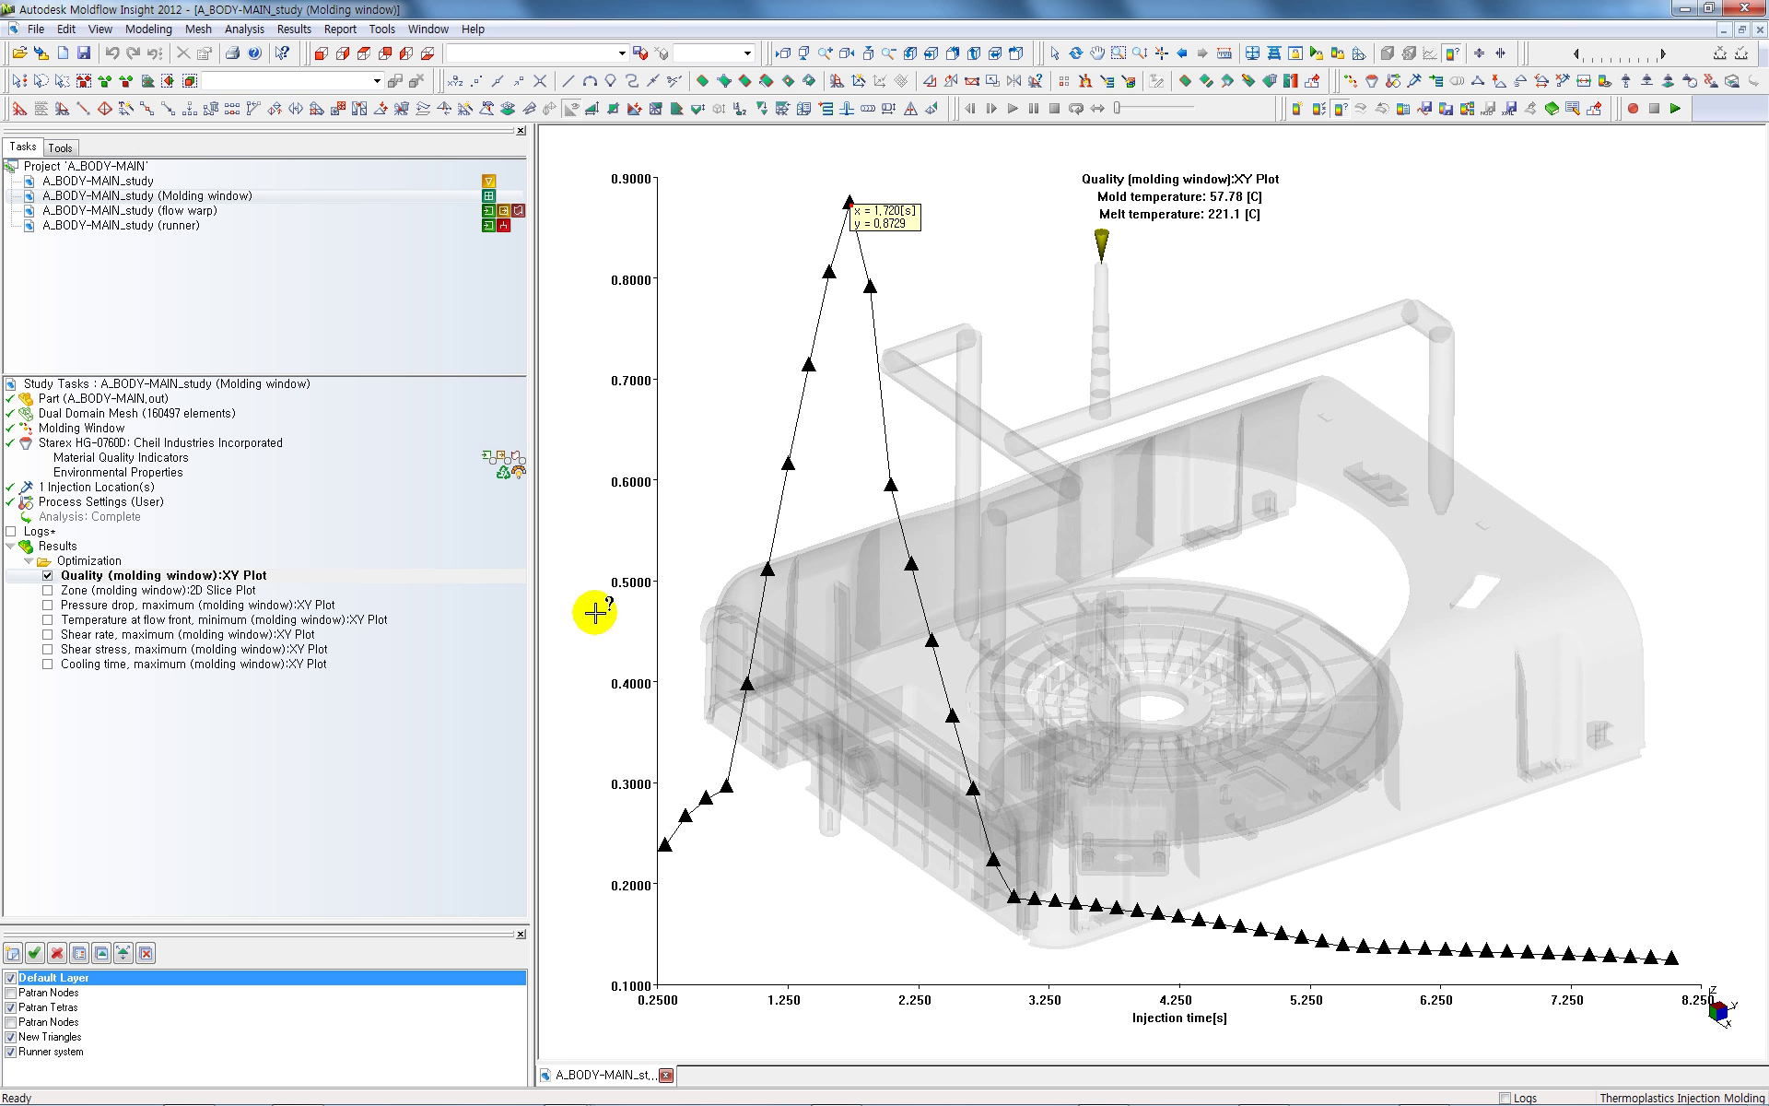
# Display the minimum temperature at flow front plot, and briefly consult the cavity flow sketch in Paint before returning to Moldflow
pyautogui.click(47, 621)
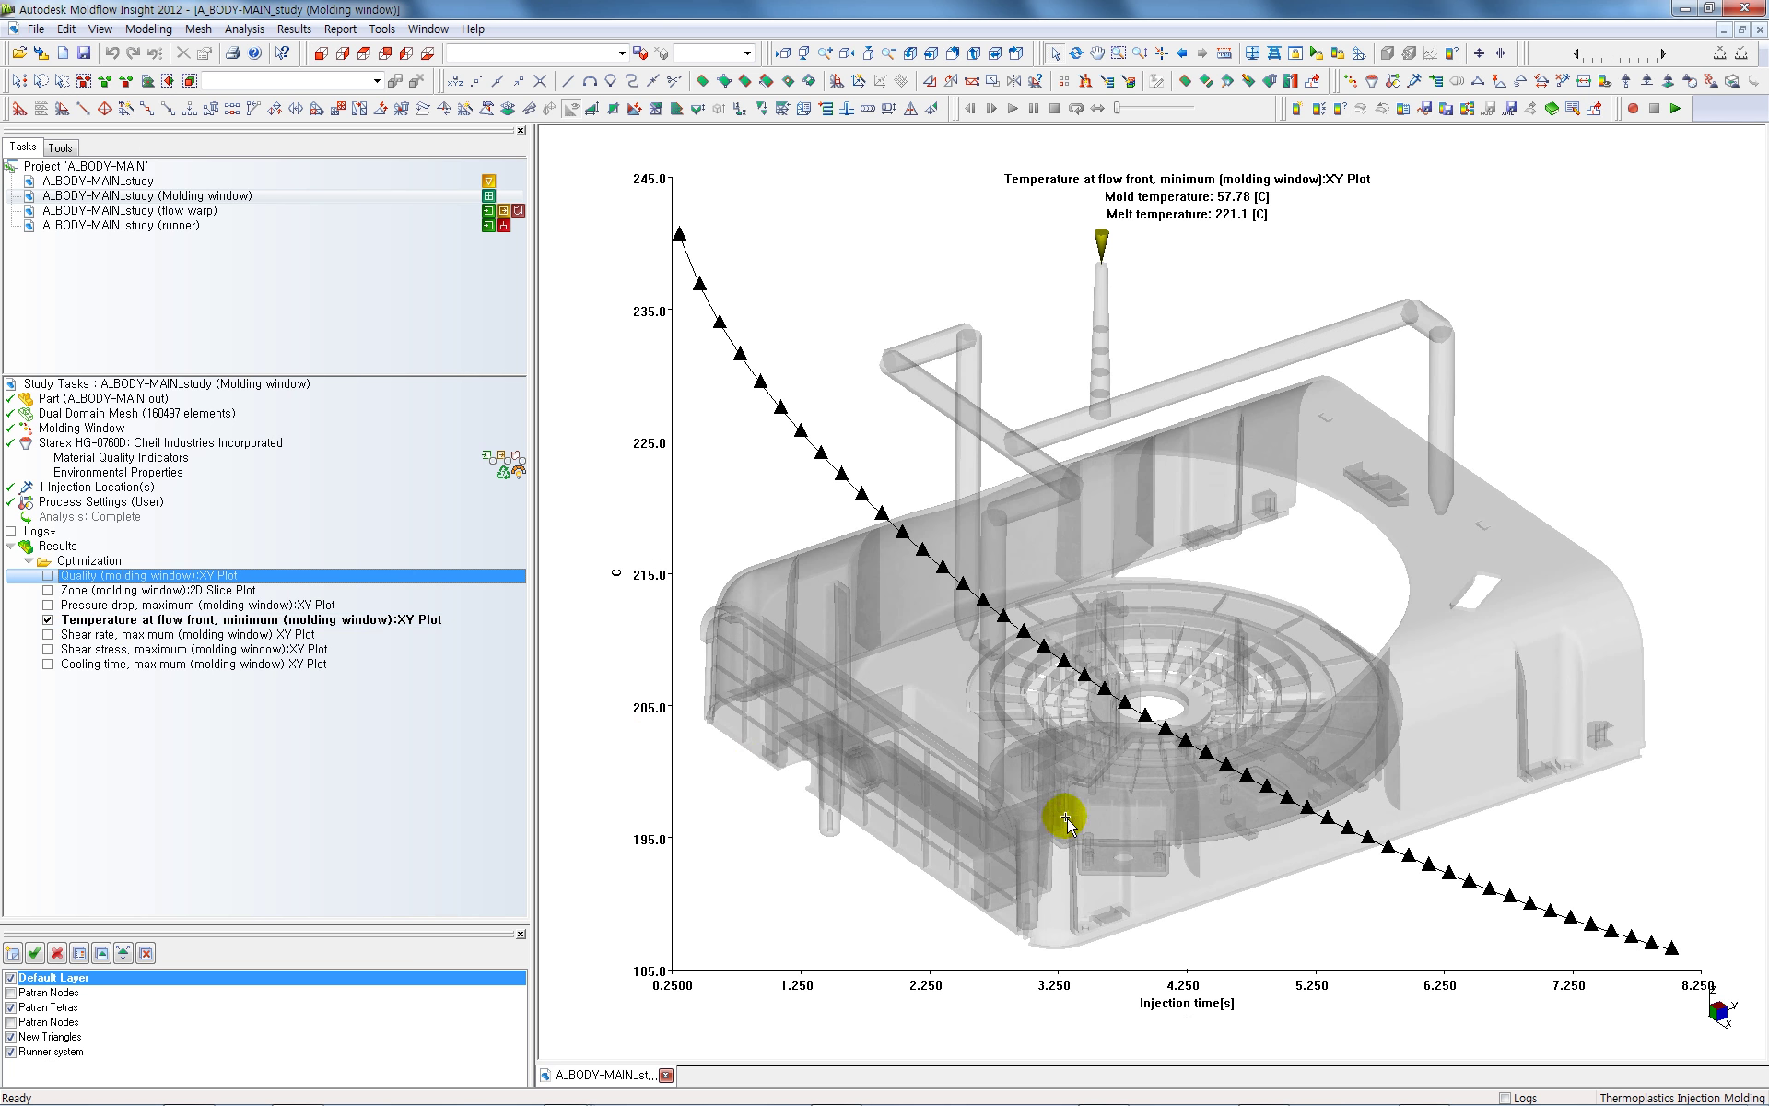
pyautogui.click(88, 623)
pyautogui.moveTo(922, 1097)
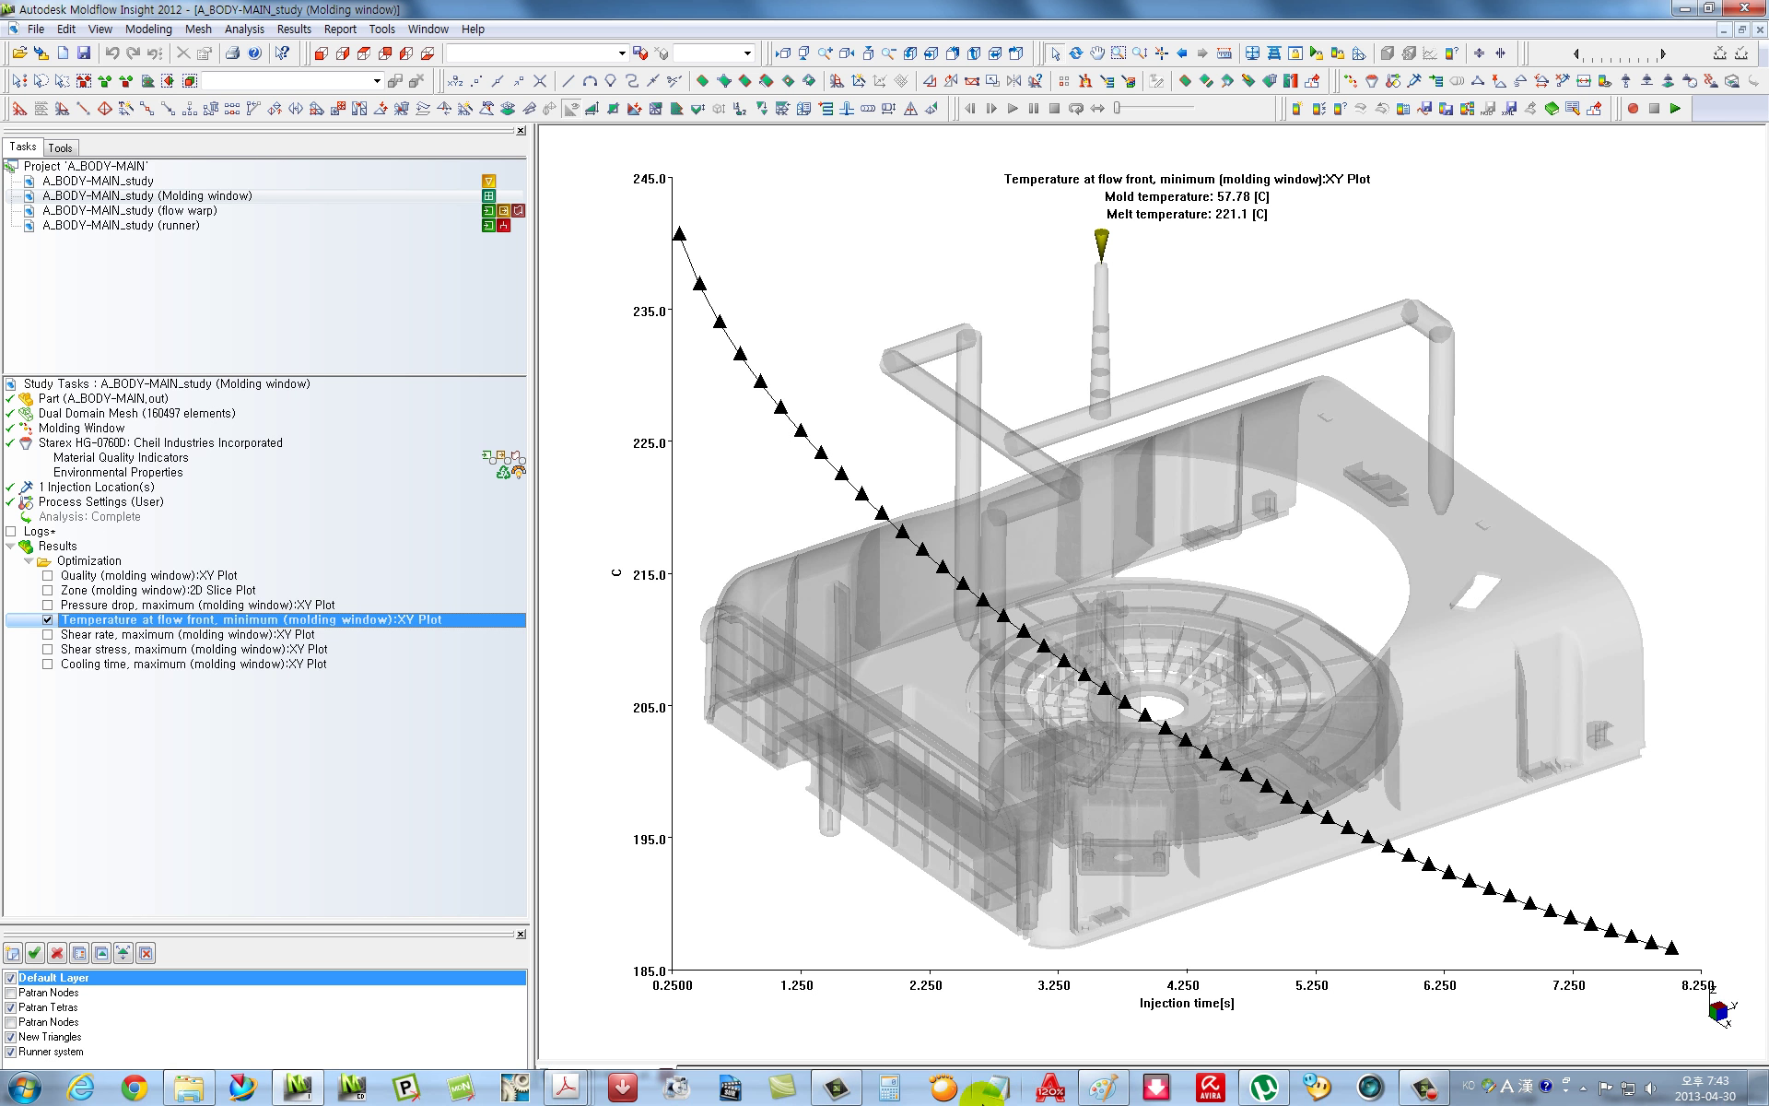
pyautogui.click(1103, 1088)
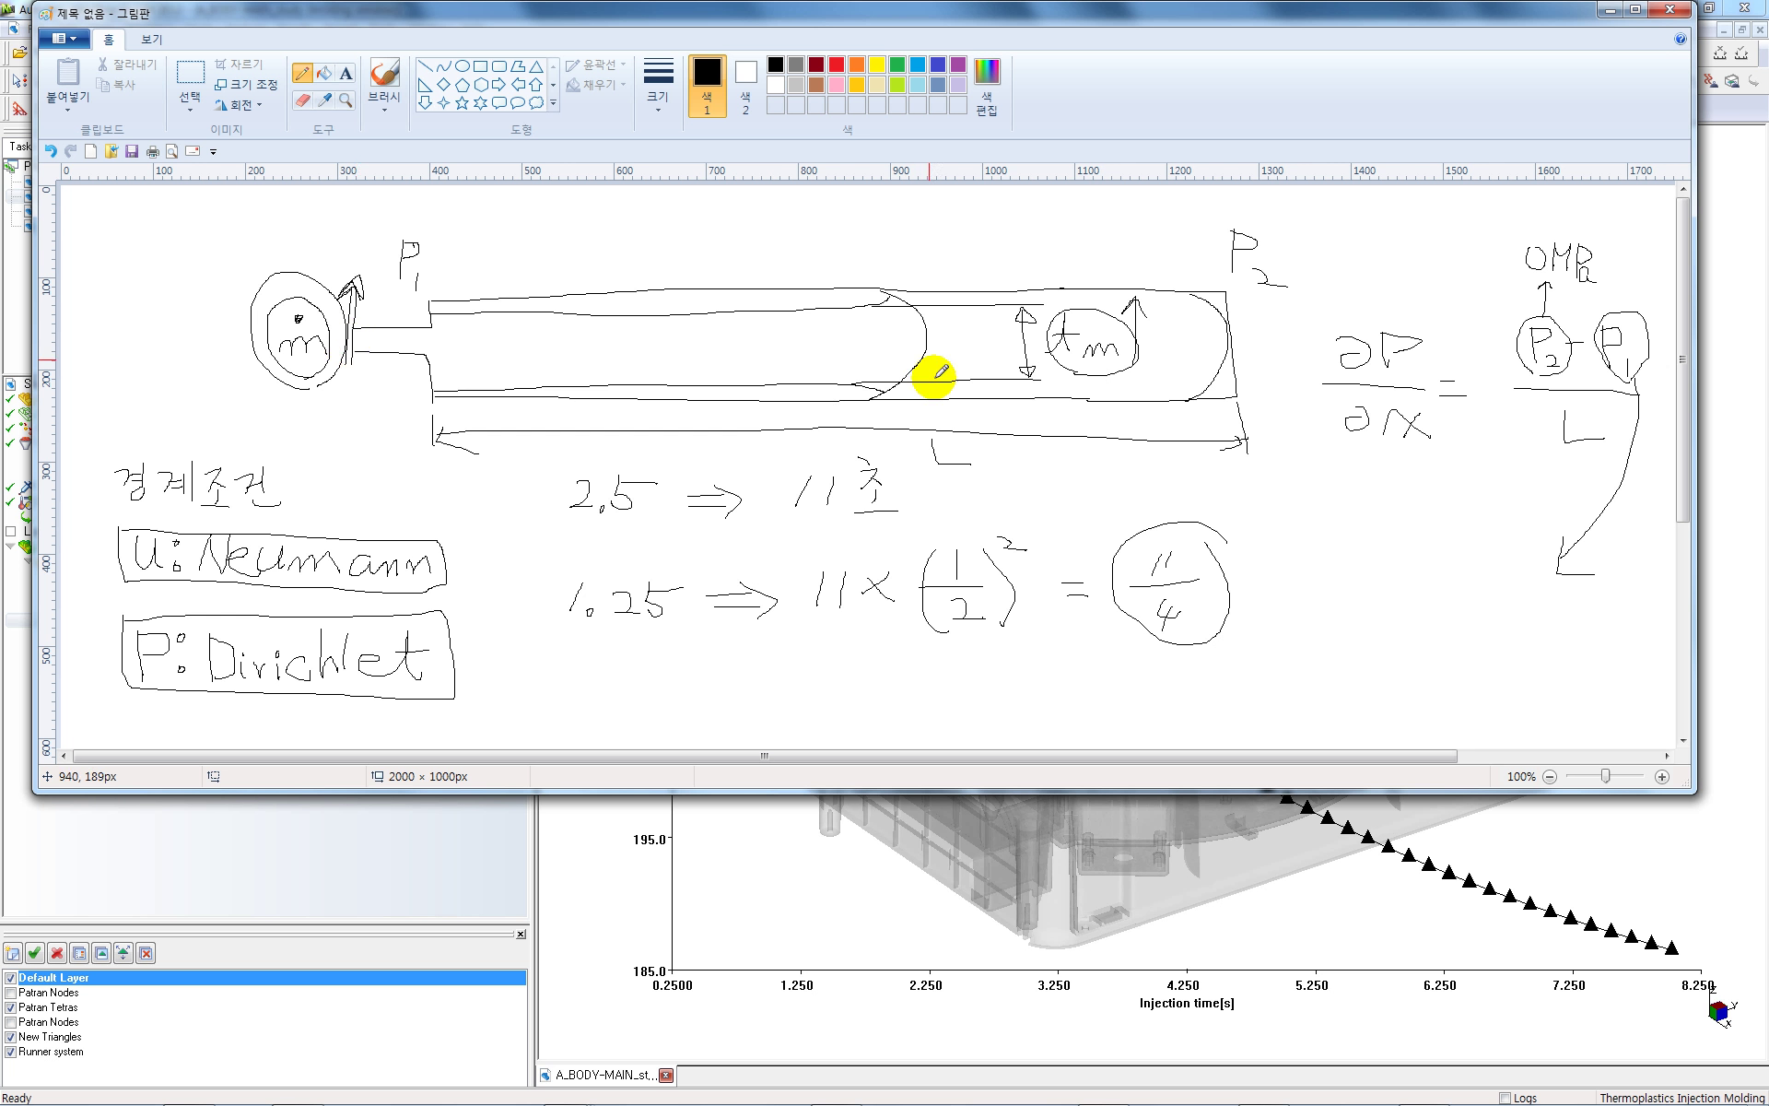
pyautogui.click(838, 1037)
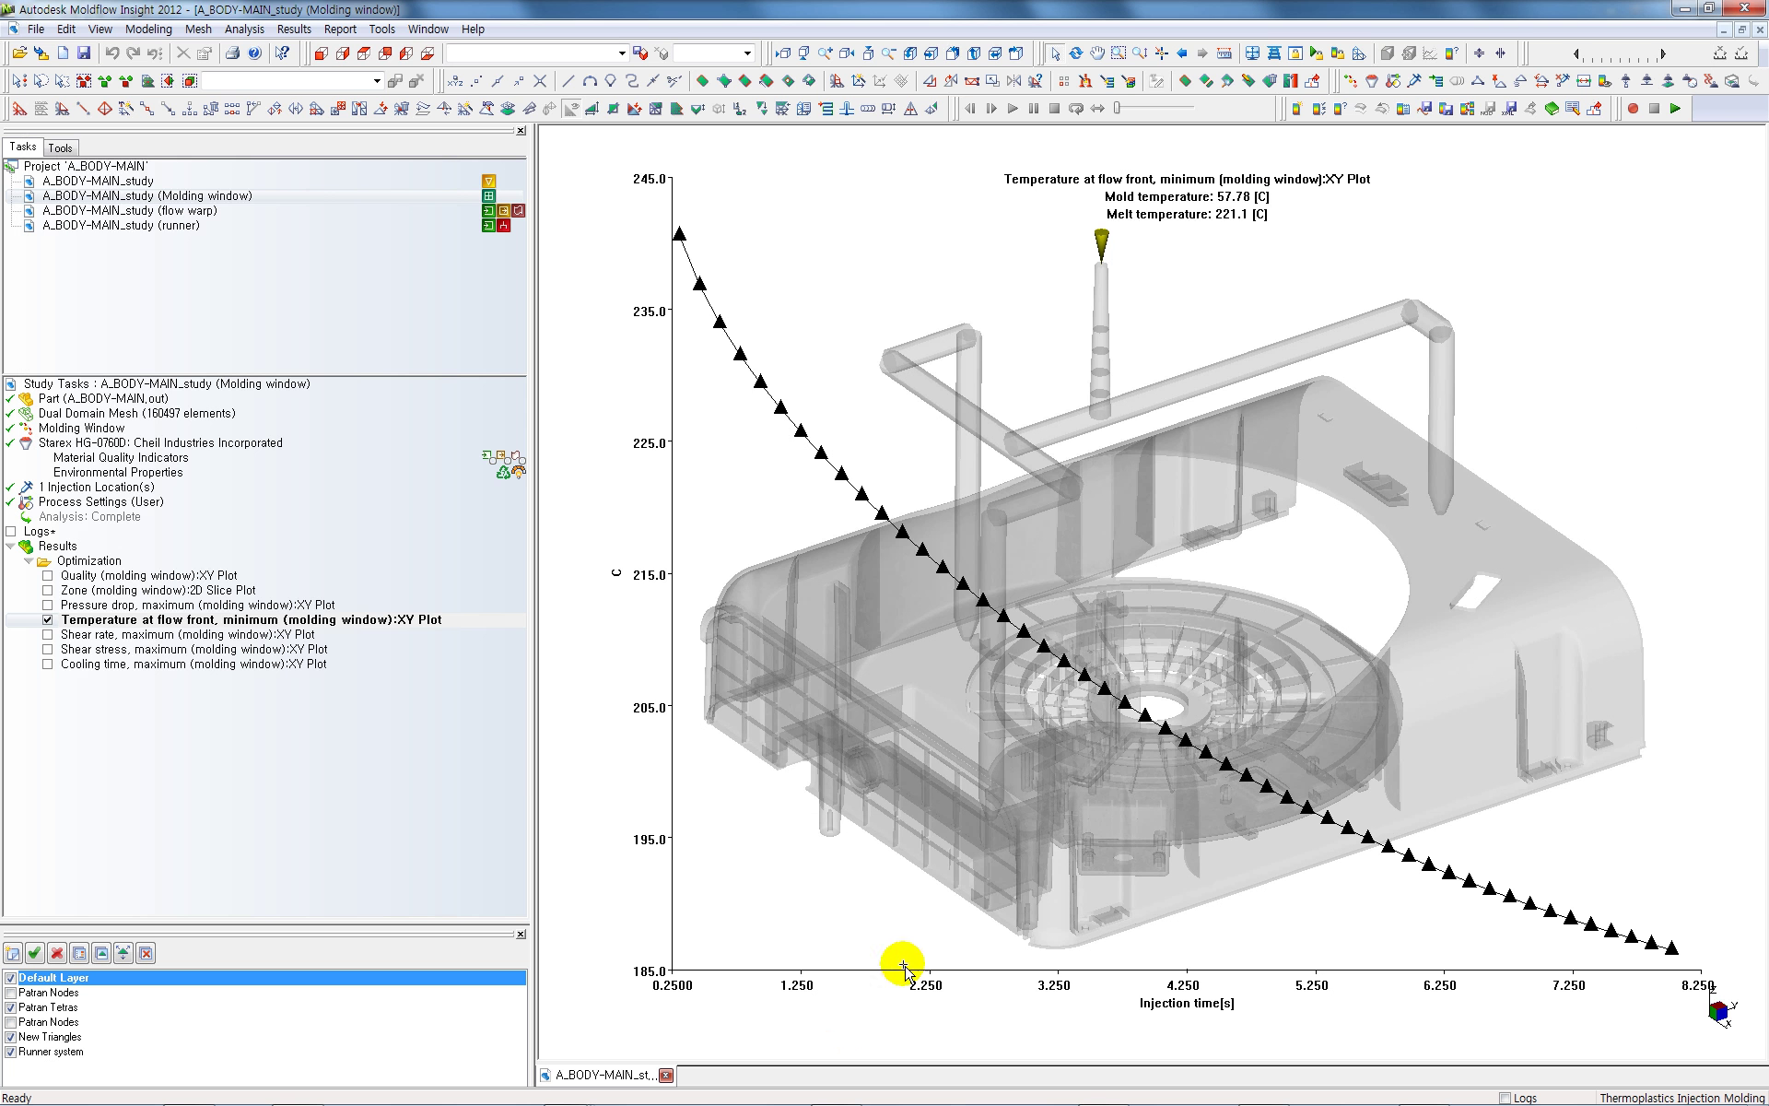
# Query the minimum flow front temperature curve at an injection time of about 1.8 s
pyautogui.click(1340, 112)
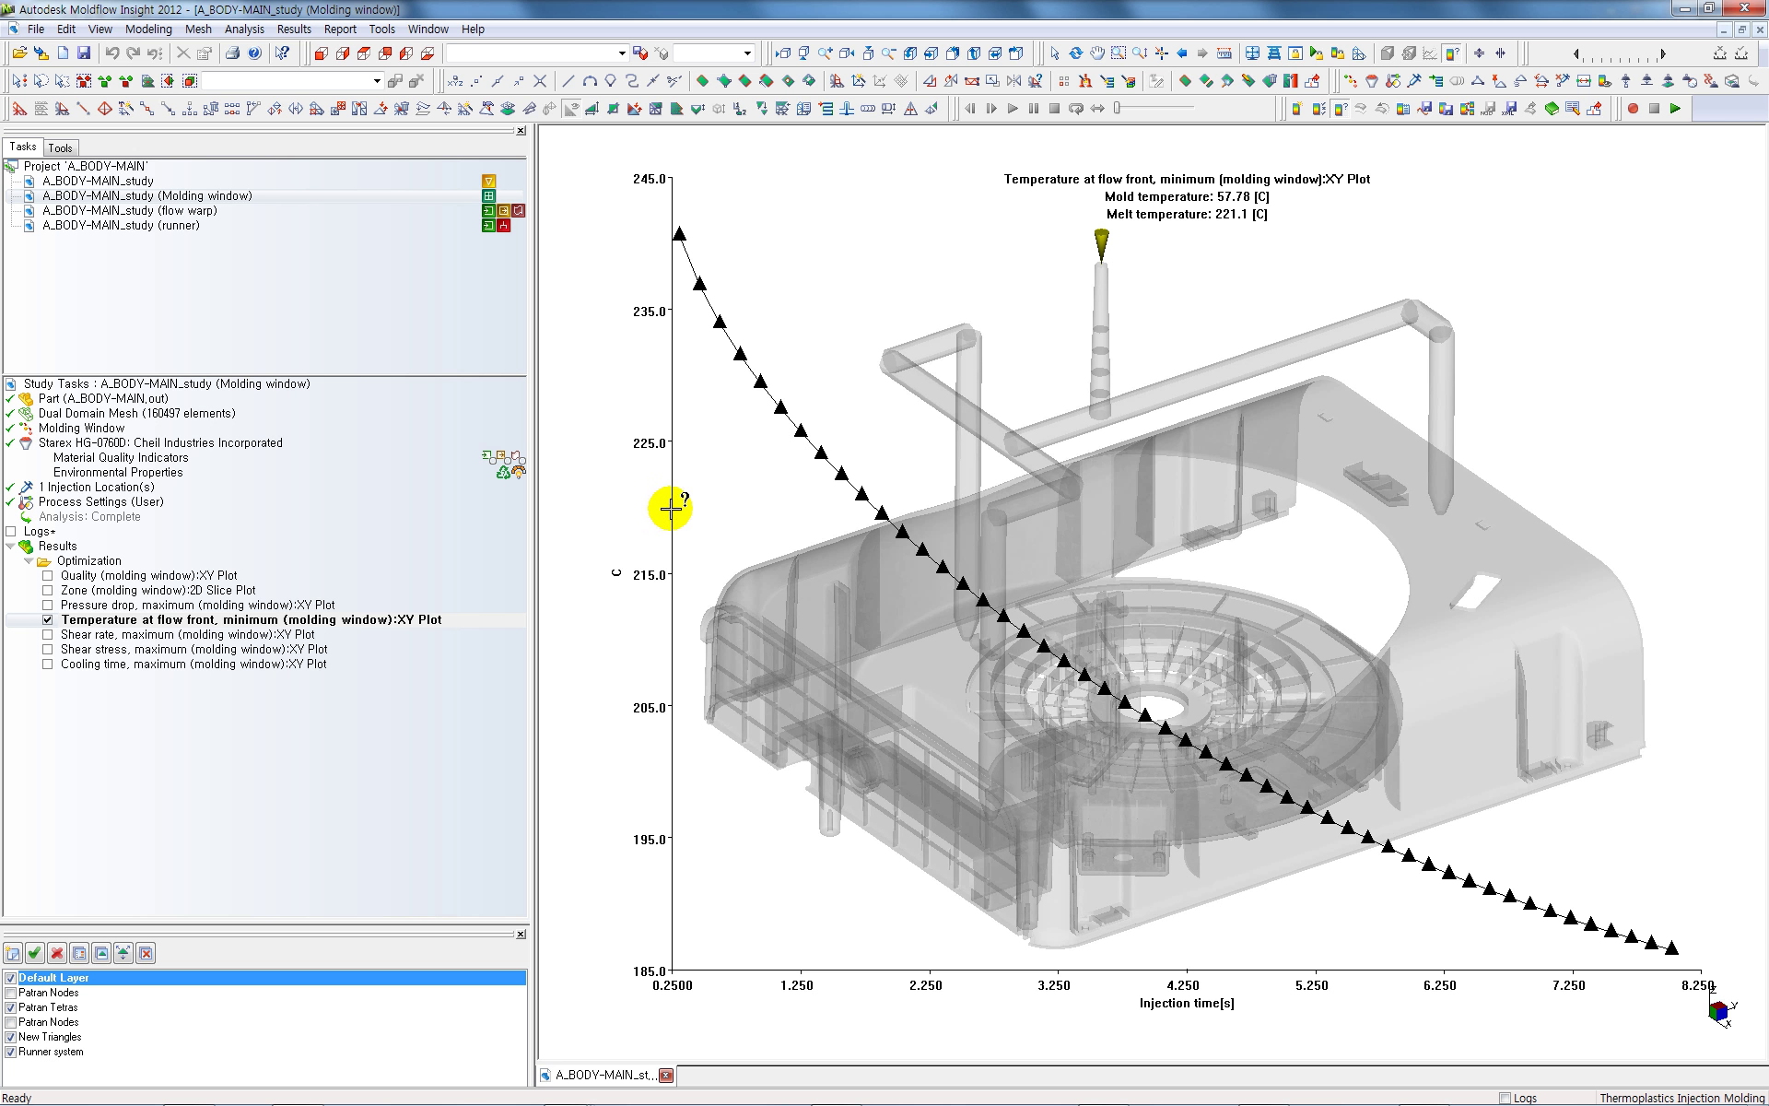
pyautogui.click(876, 507)
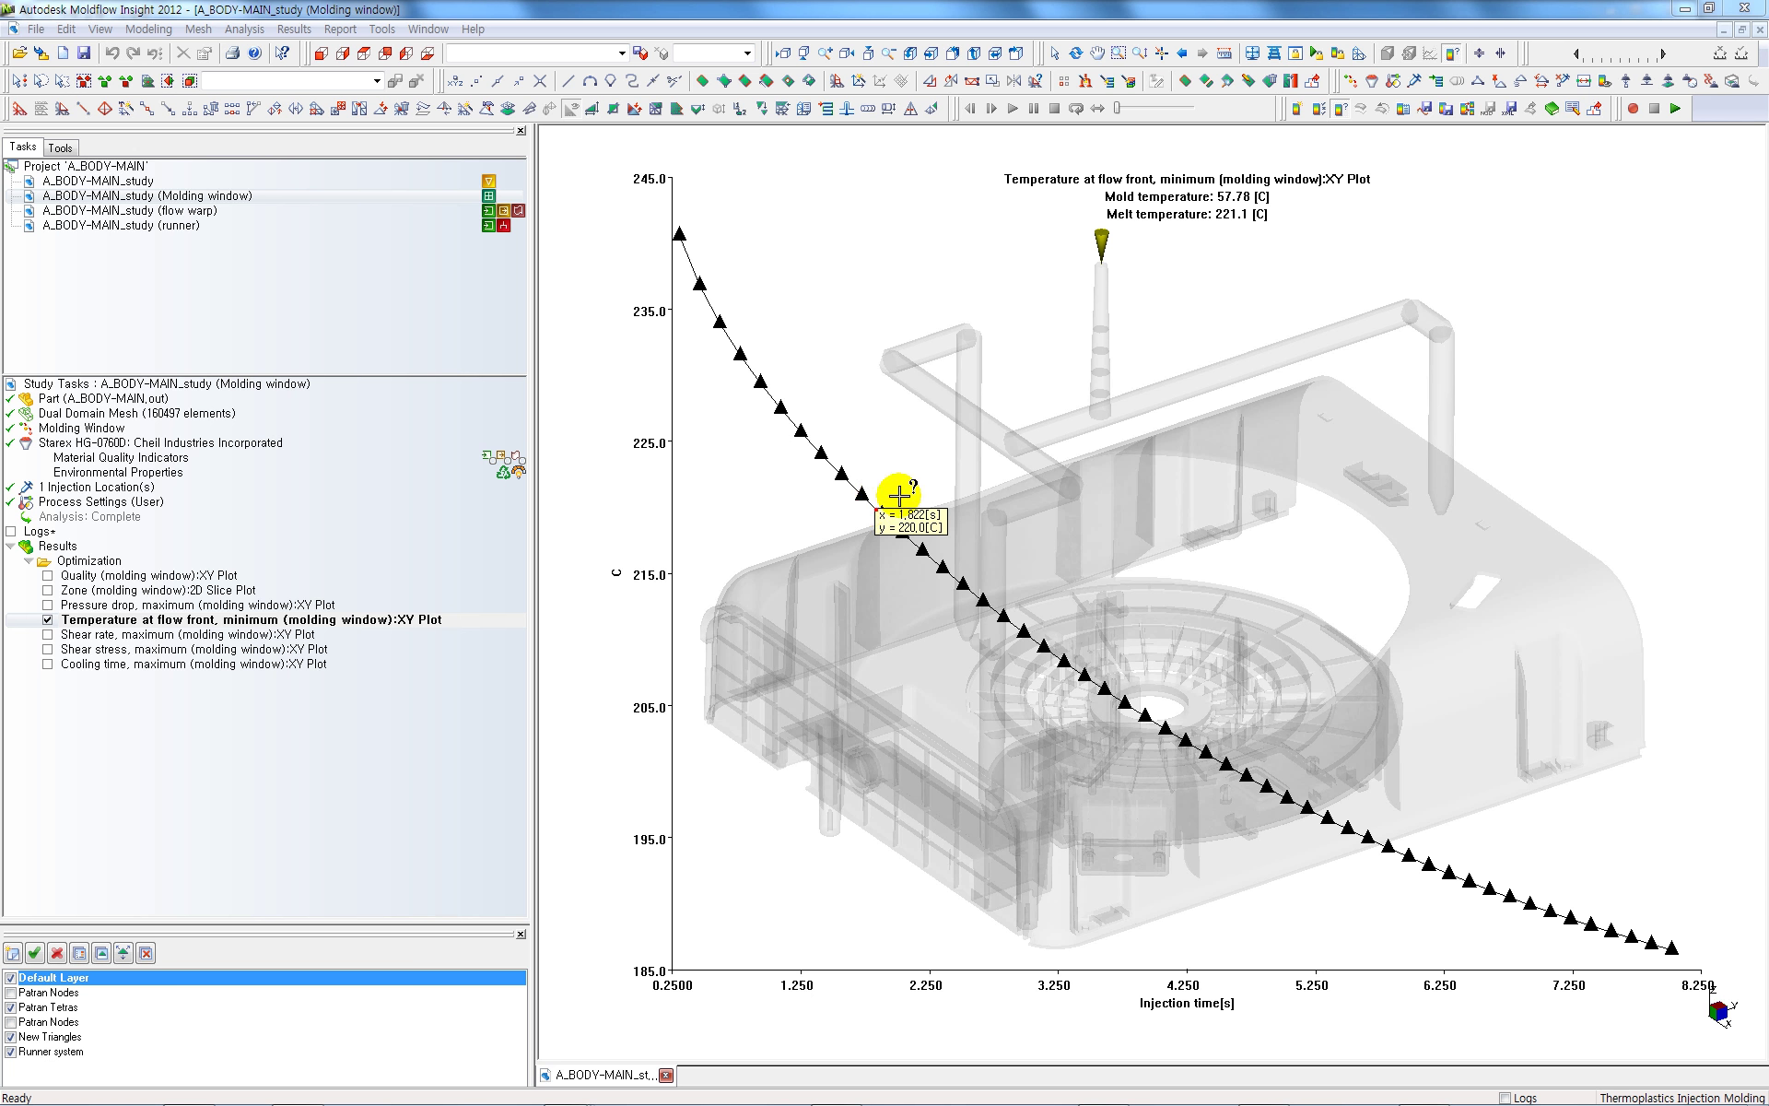
pyautogui.click(871, 504)
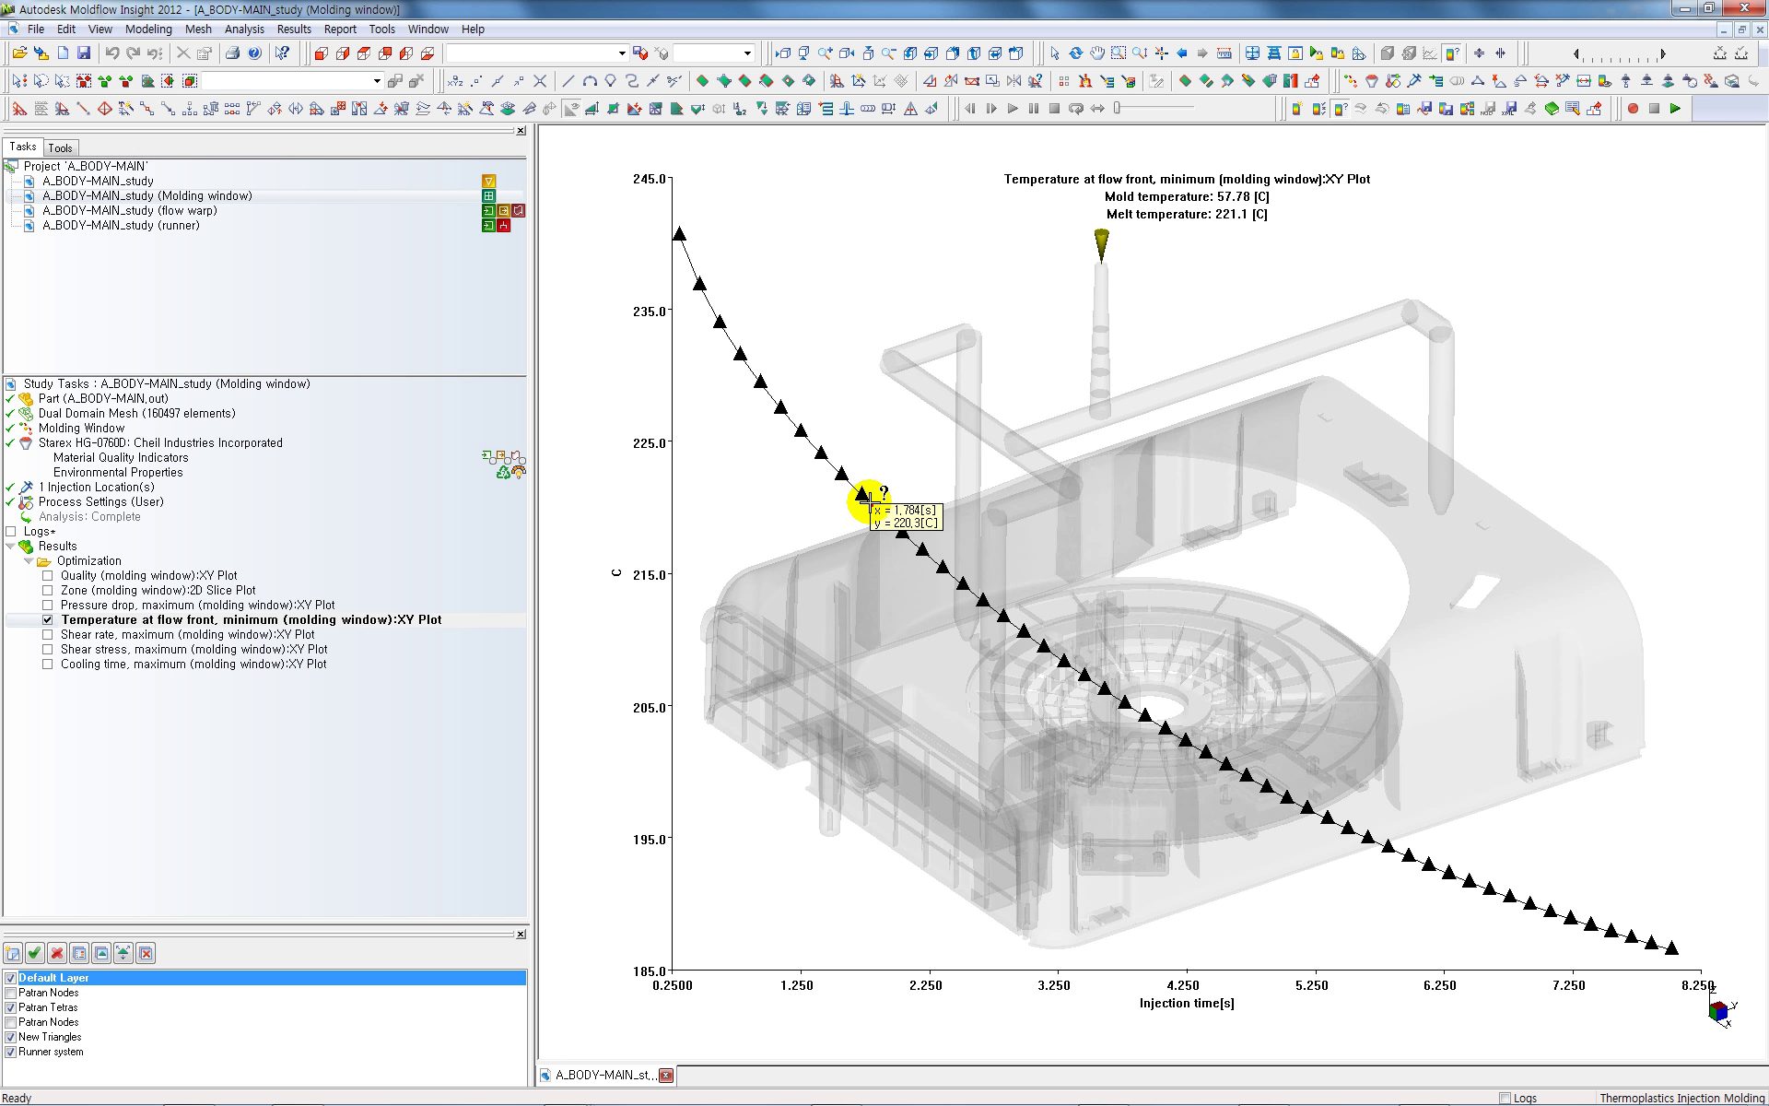
# Query the minimum flow front temperature curve at an injection time of about 1.7 s
pyautogui.click(864, 495)
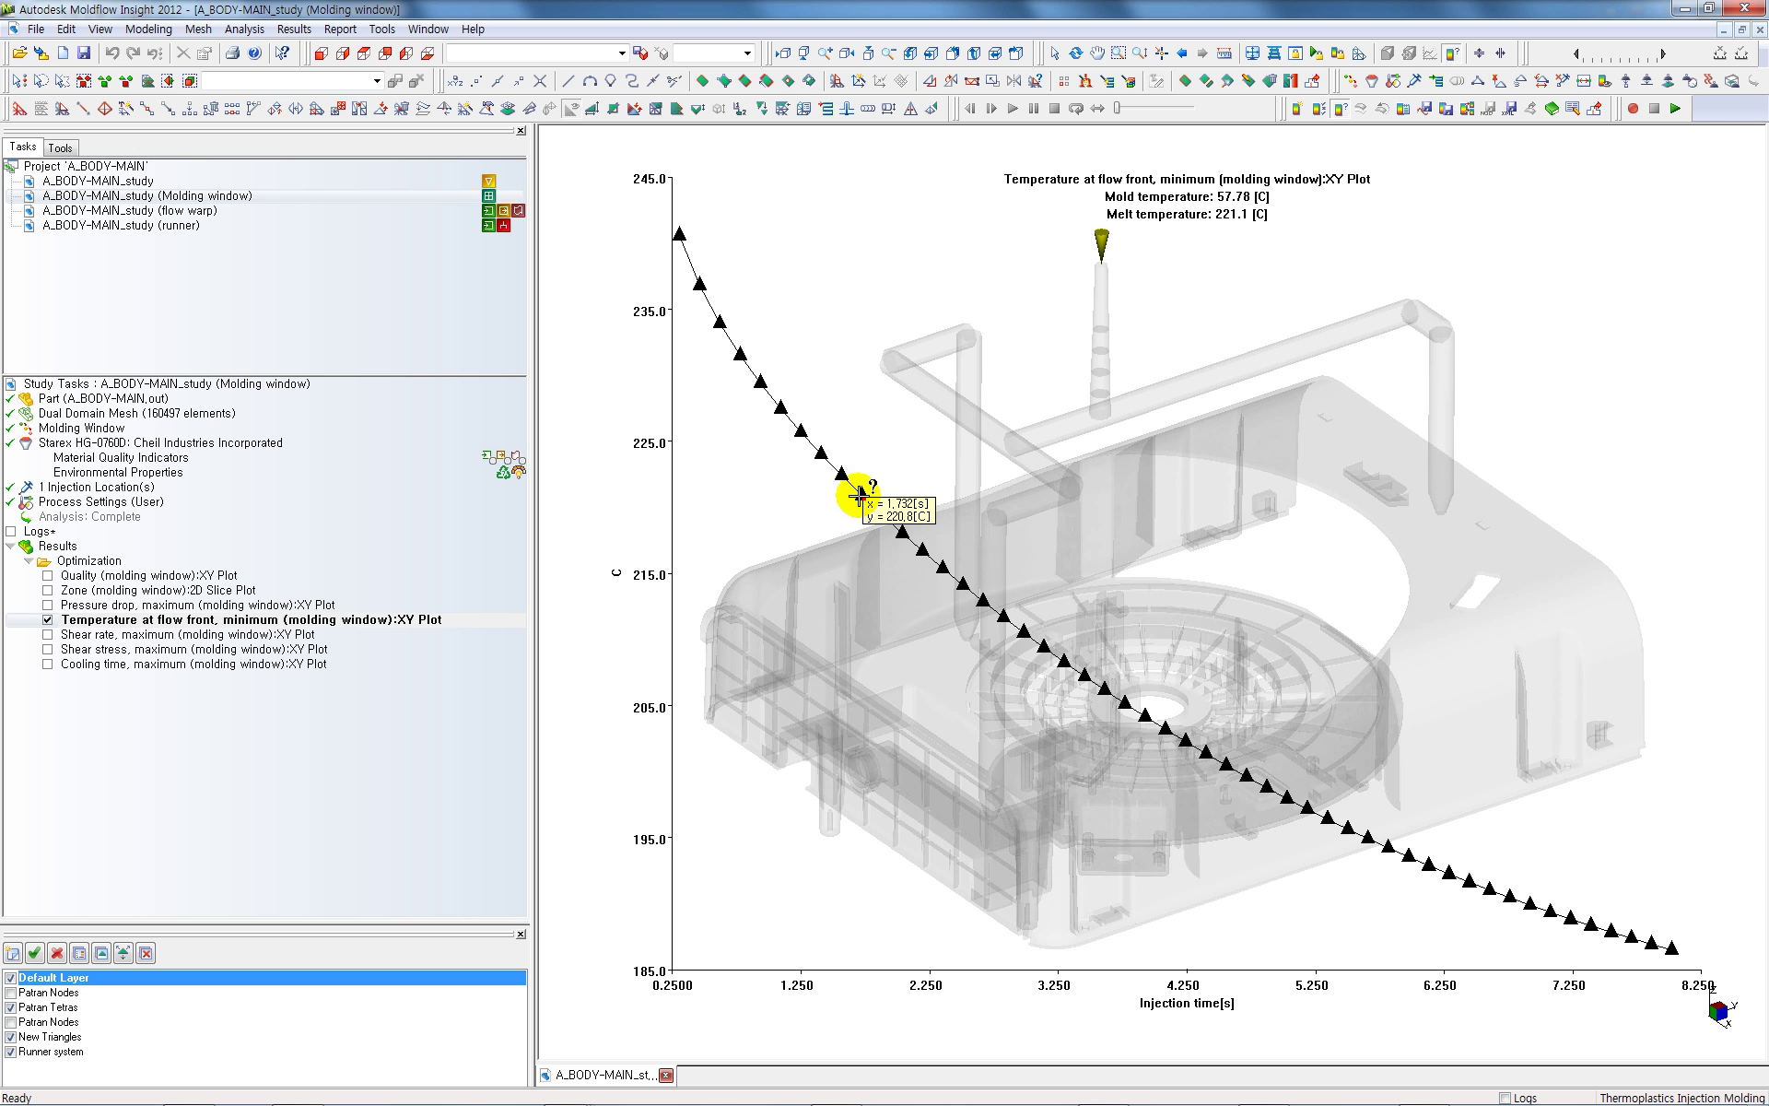
pyautogui.moveTo(860, 494); pyautogui.dragTo(856, 496)
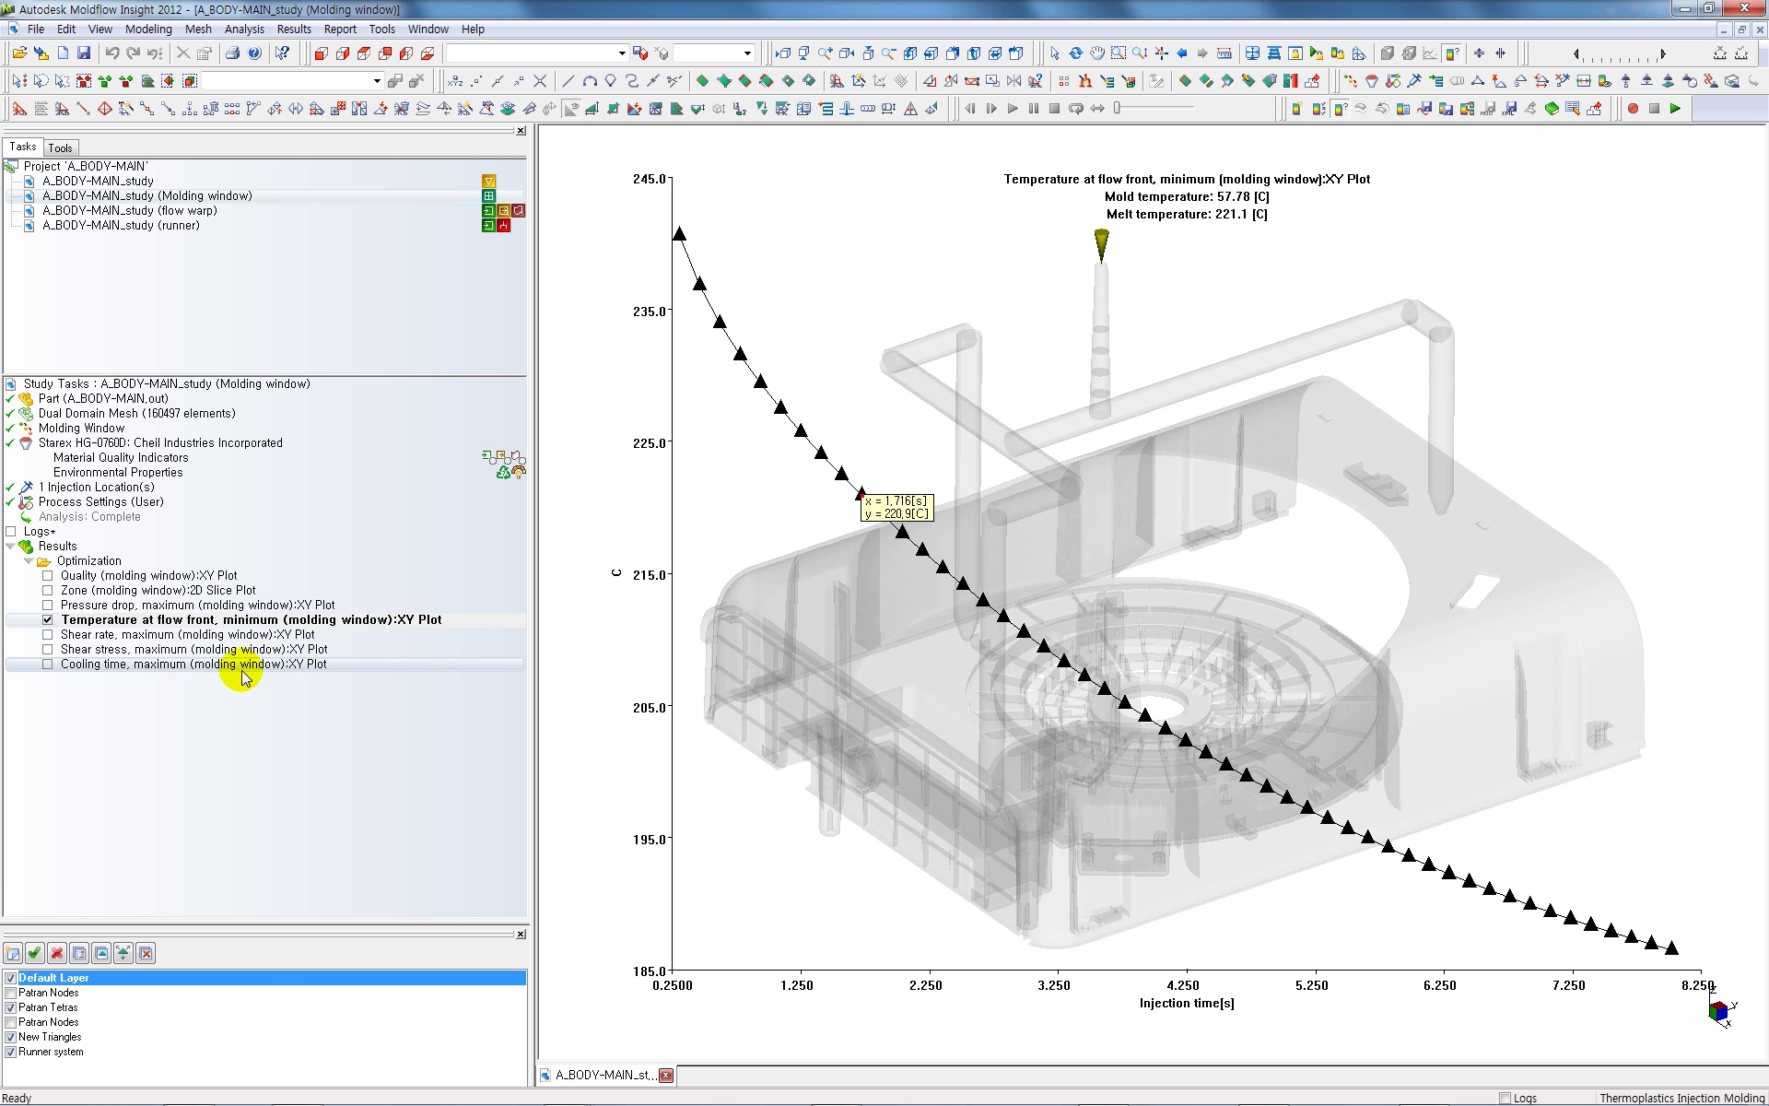
pyautogui.click(202, 625)
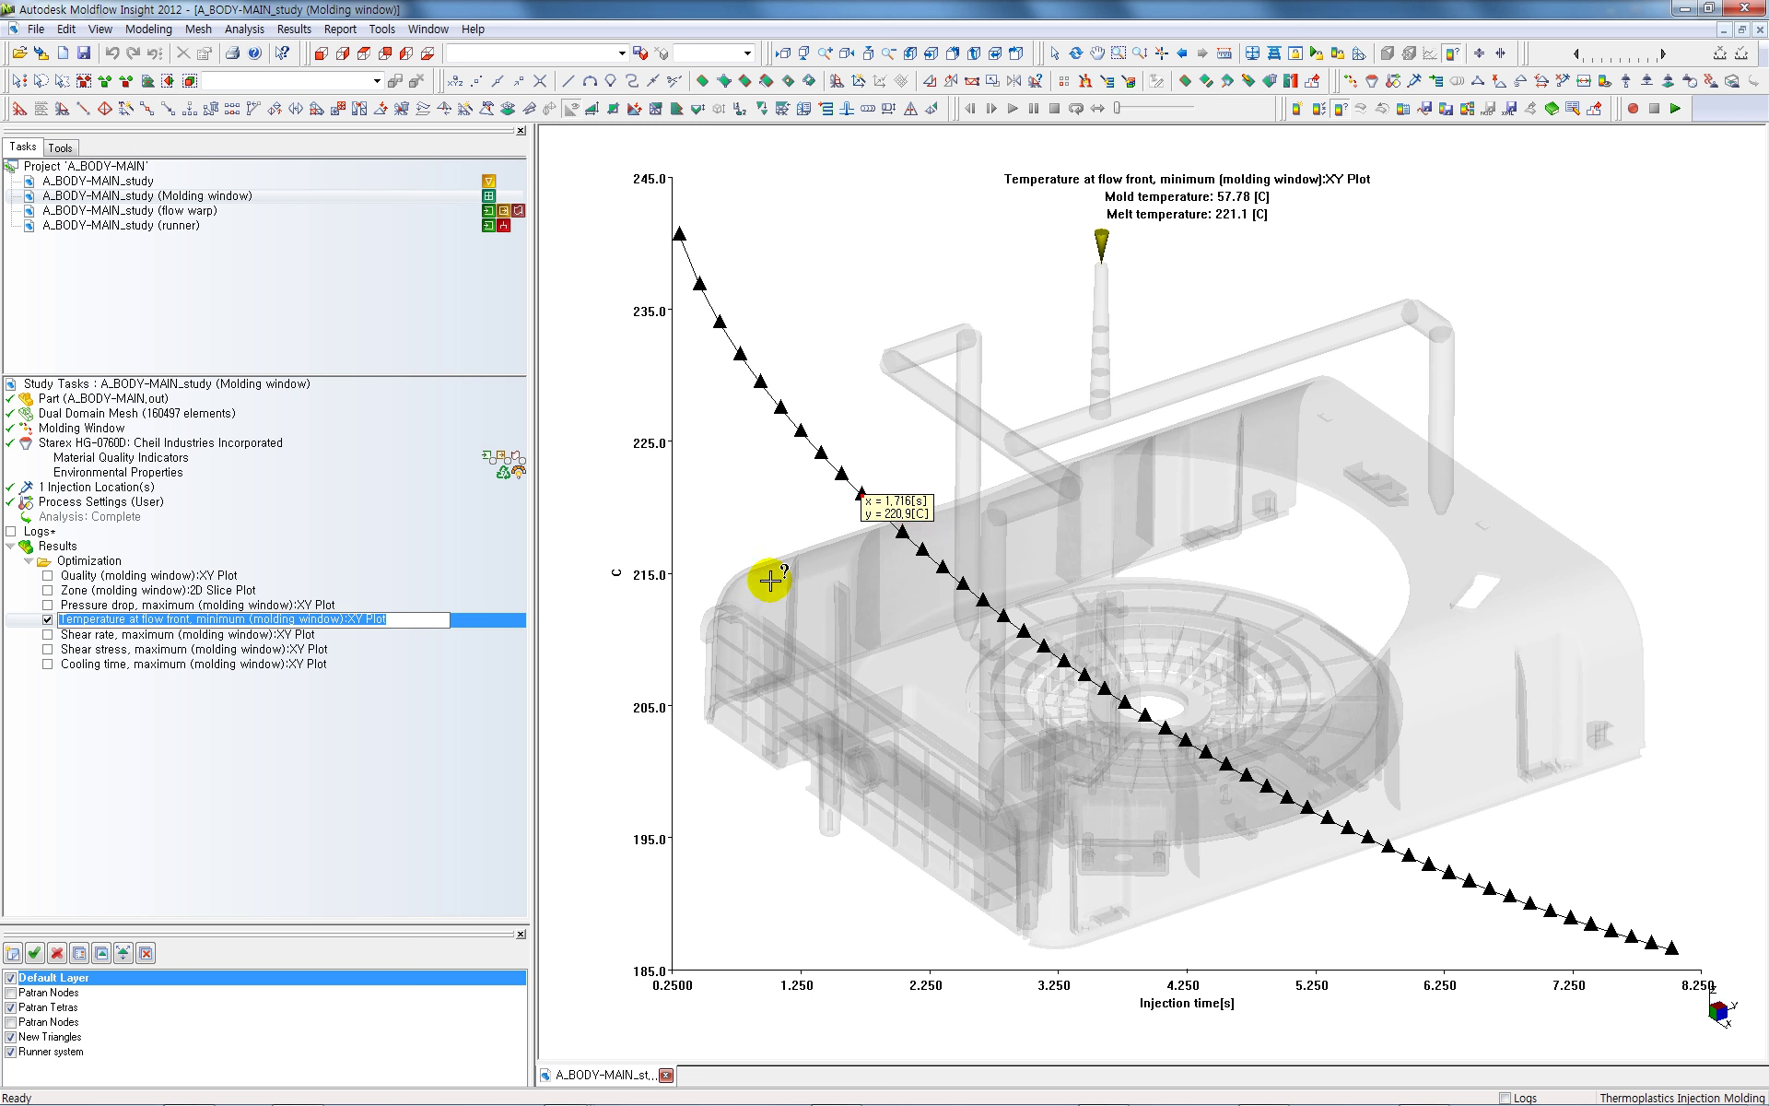
pyautogui.press('Escape')
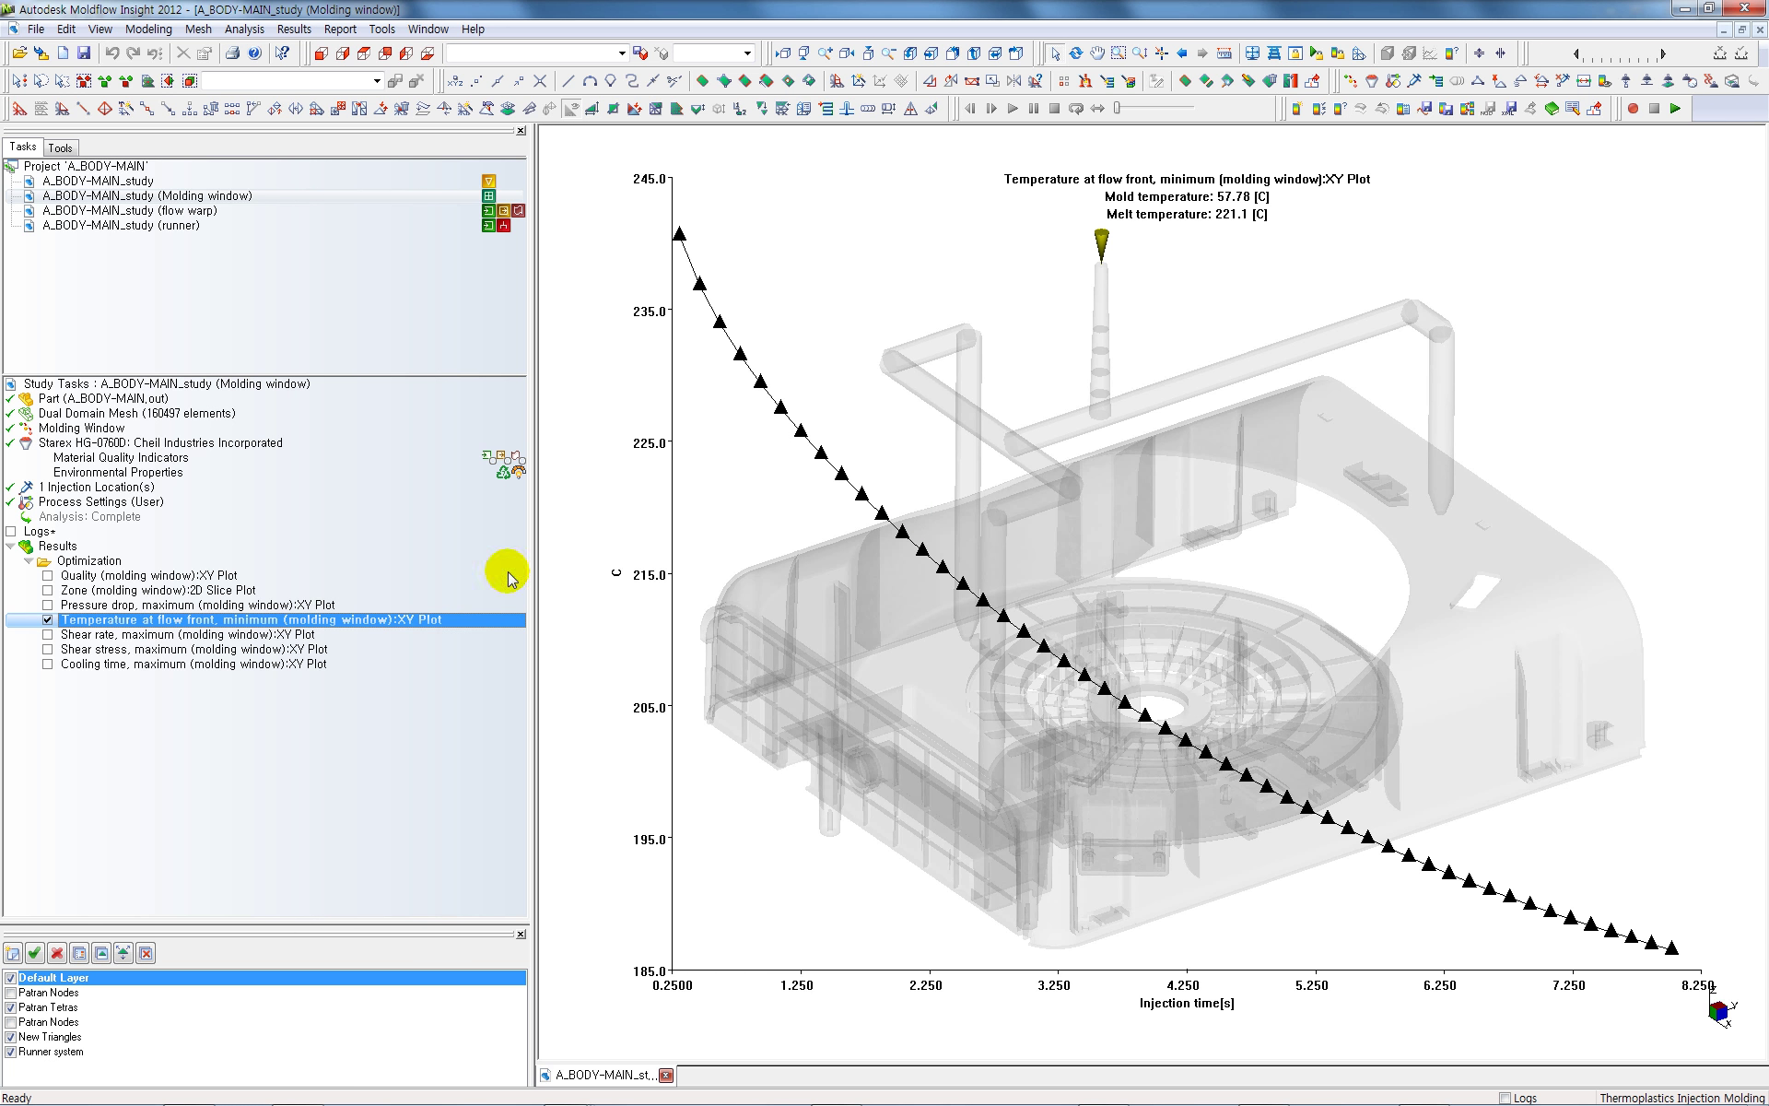
# Display the Quality (molding window) plot for comparison and return to the minimum temperature at flow front plot
pyautogui.click(81, 576)
pyautogui.click(49, 577)
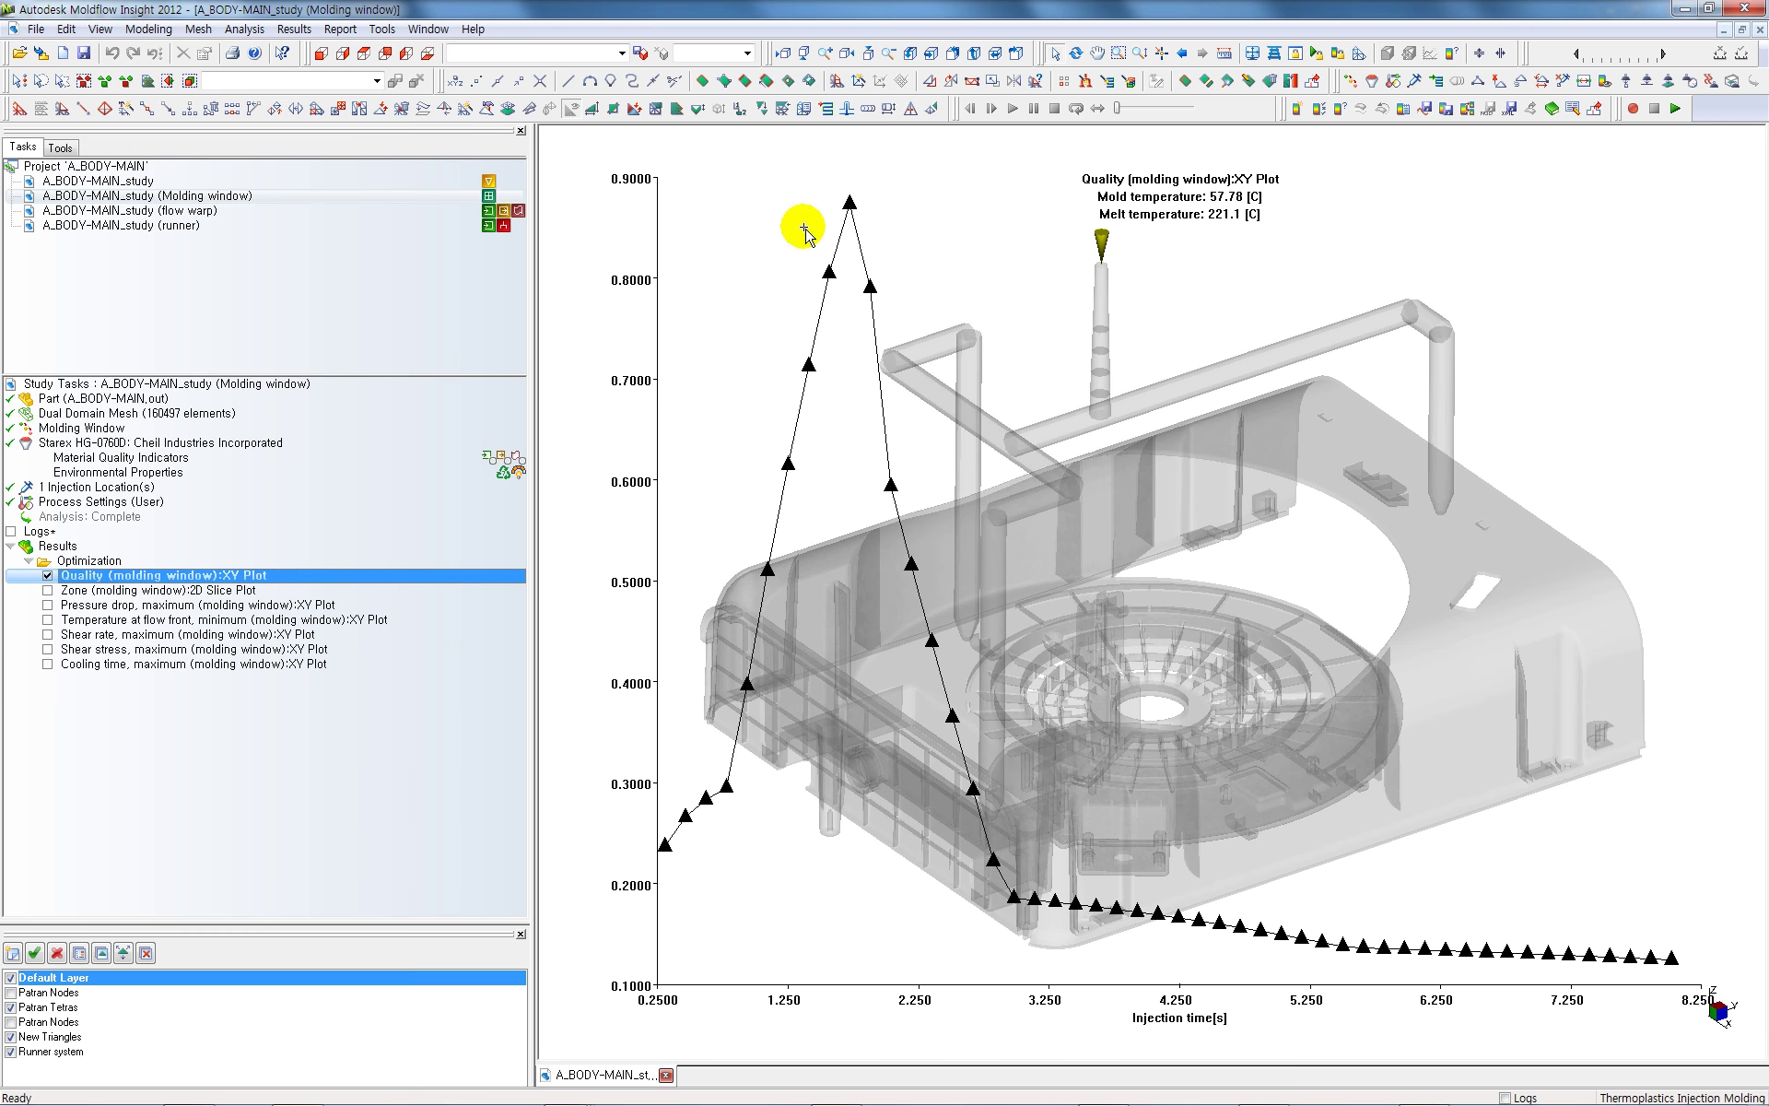
pyautogui.click(48, 622)
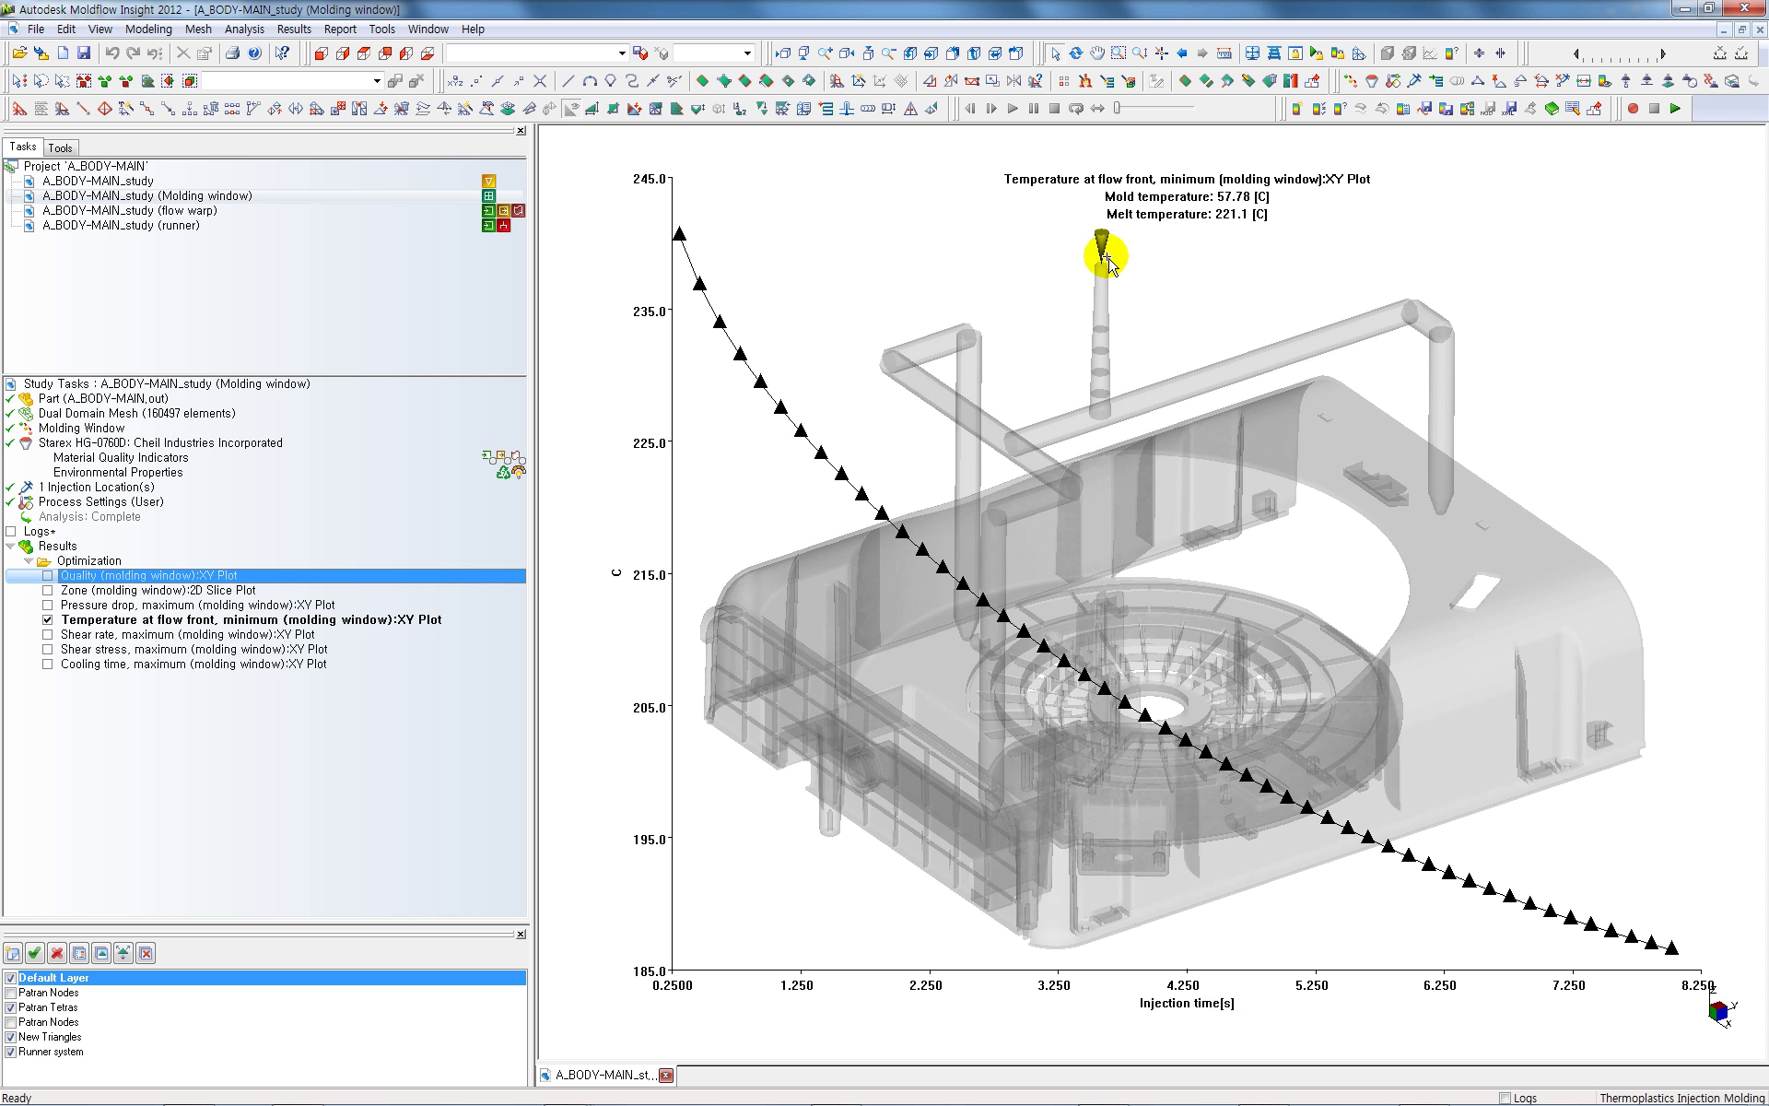
# Consult section 5-1-2 on flow rate adjustment in the lecture-notes PDF in Acrobat, highlighting its heading, and return to Moldflow
pyautogui.moveTo(1046, 1103)
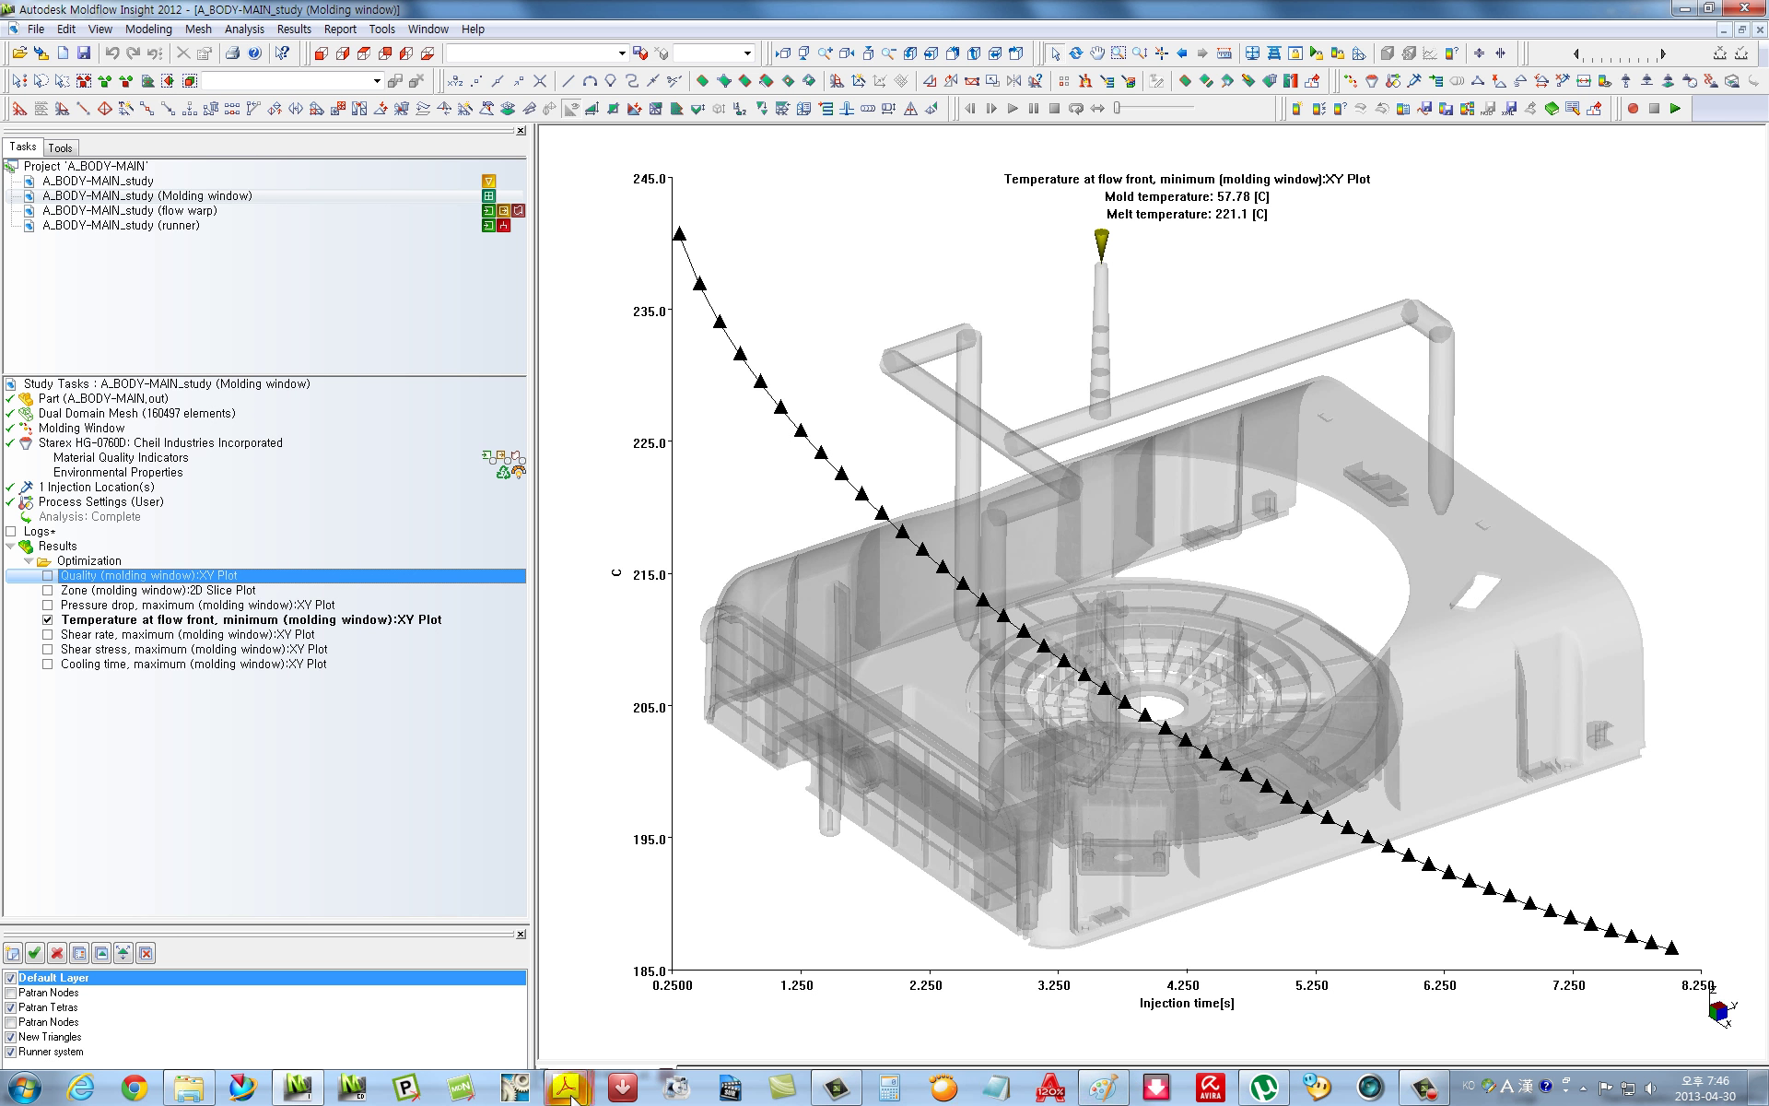
pyautogui.moveTo(569, 1095)
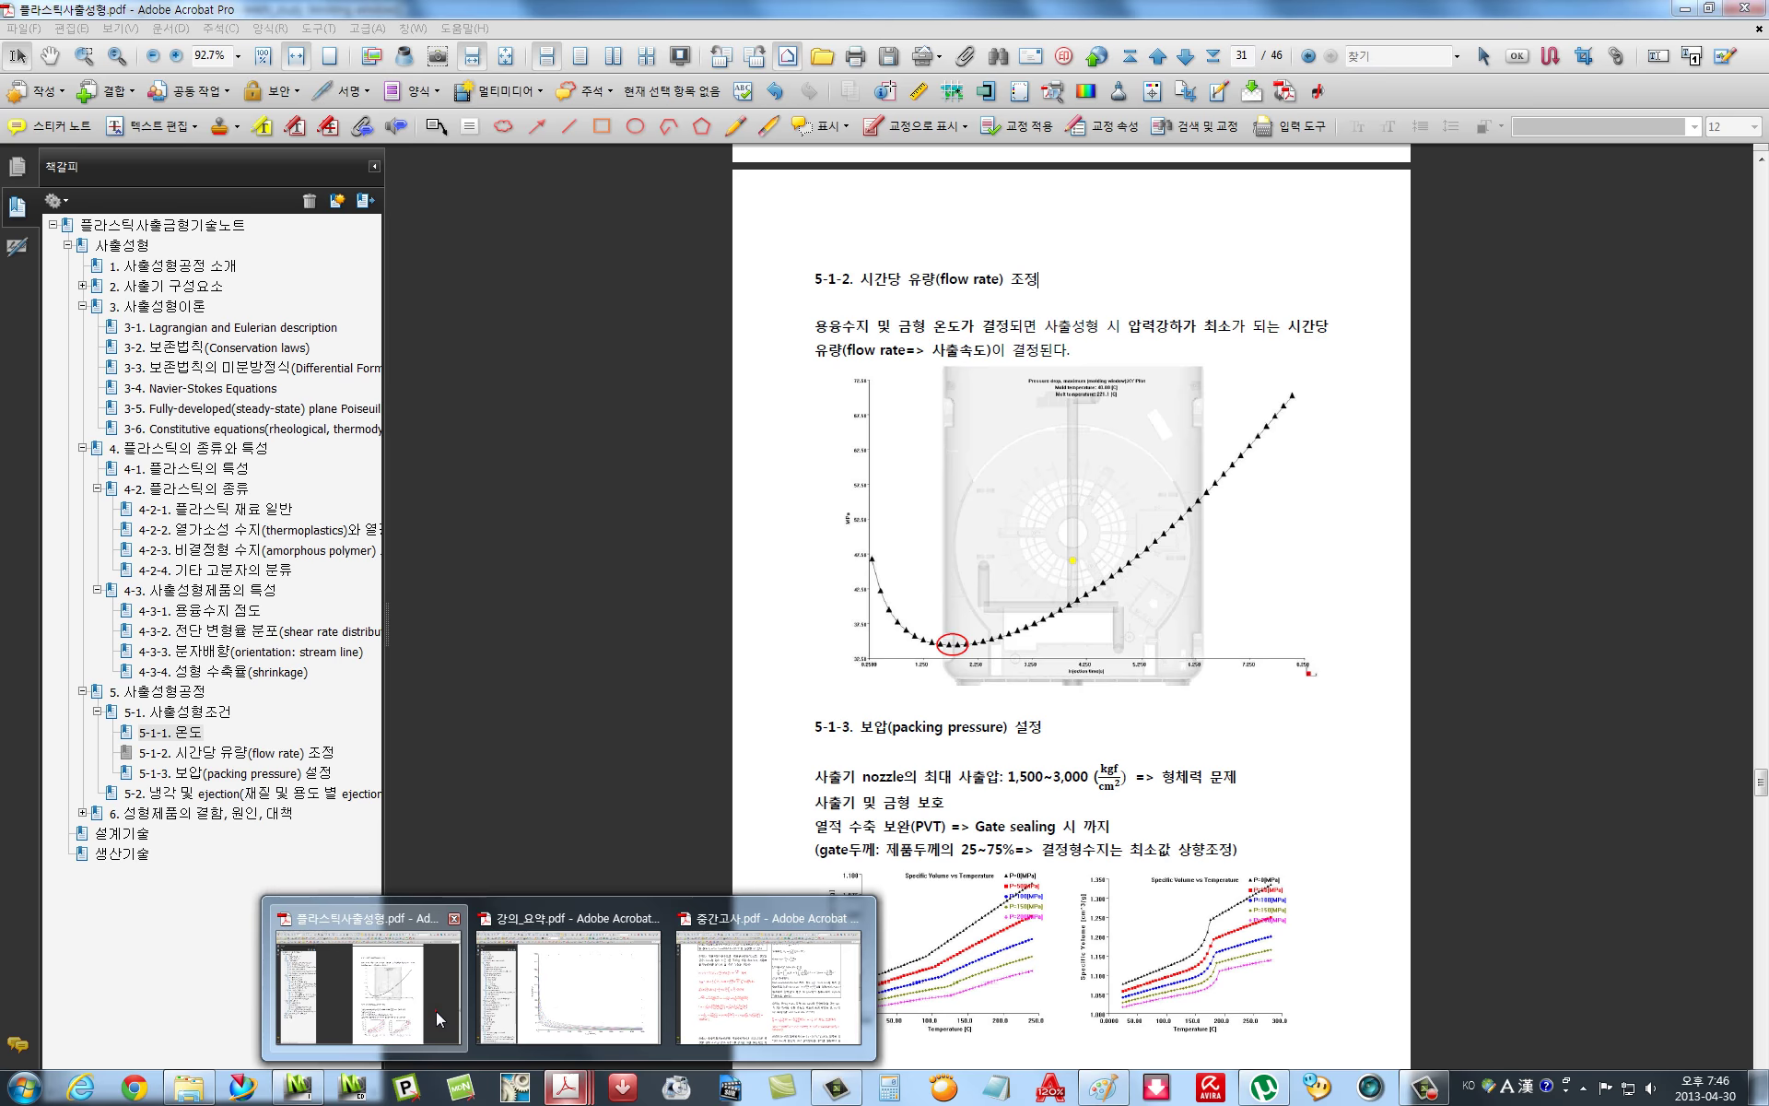
pyautogui.click(437, 1006)
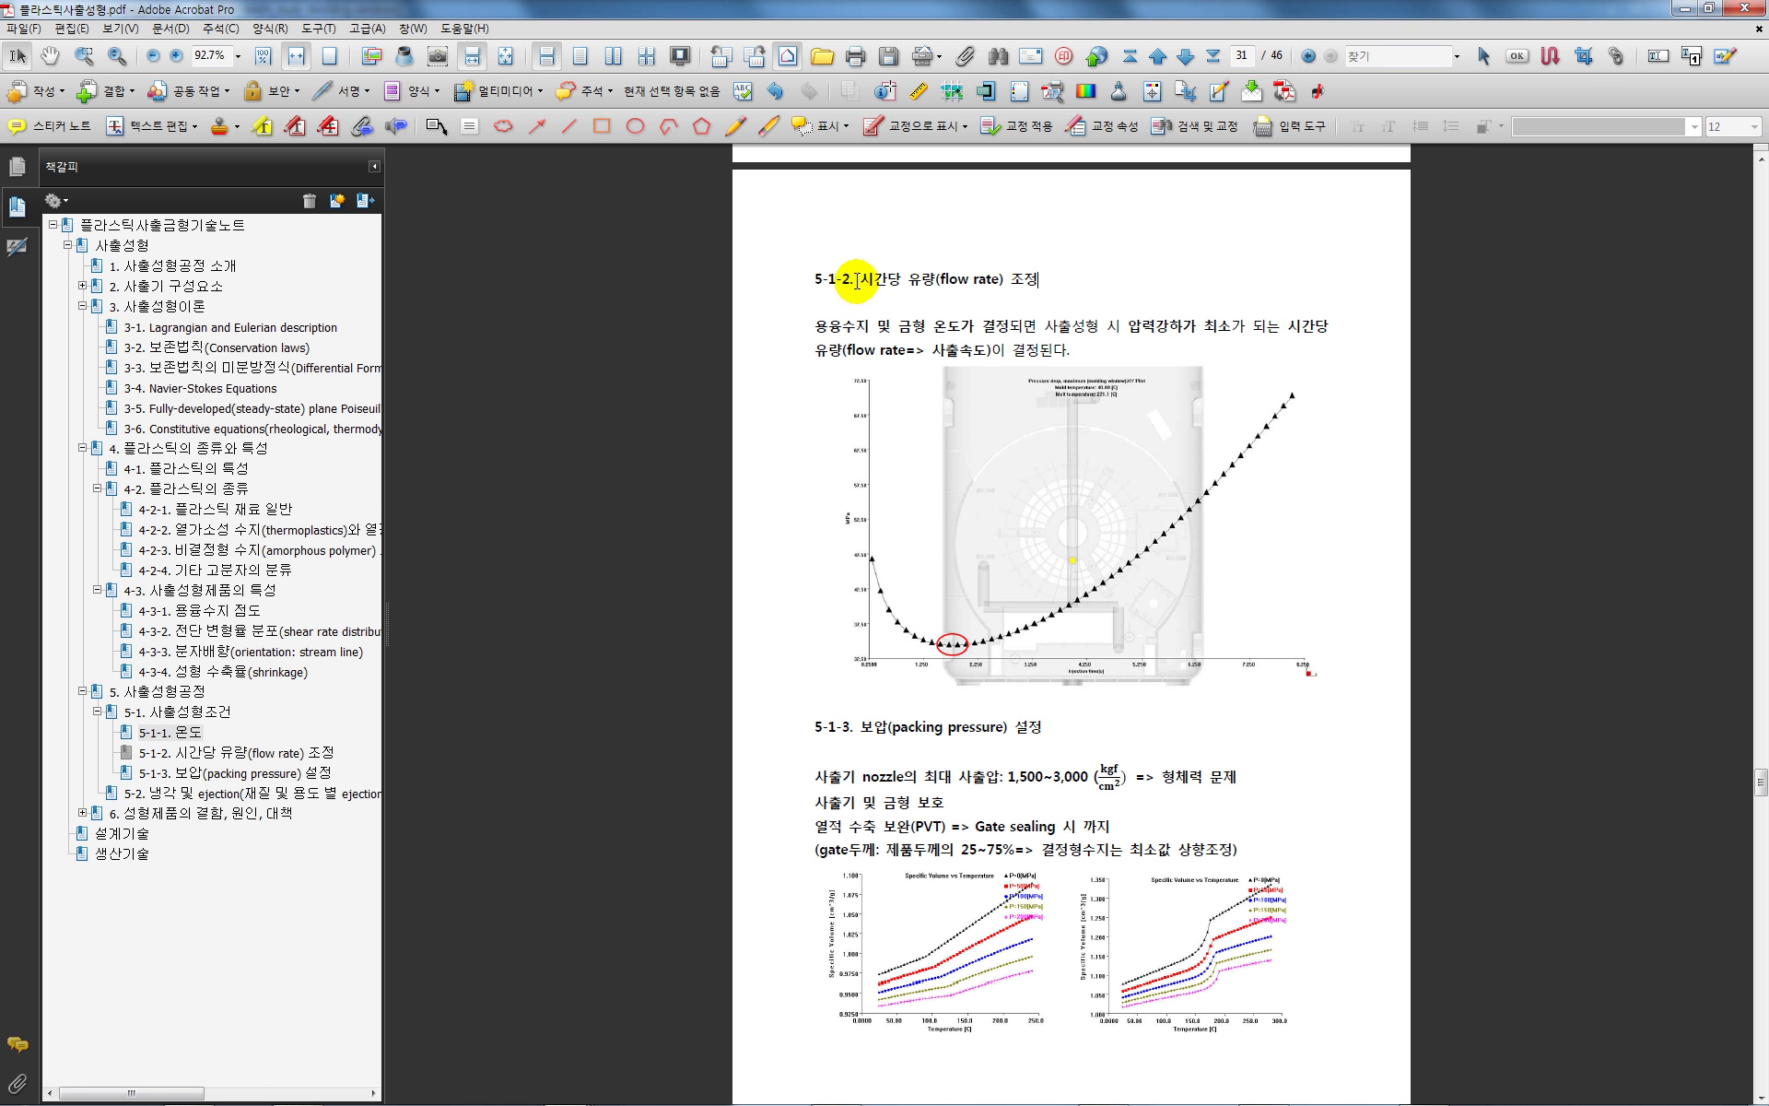
pyautogui.moveTo(861, 279); pyautogui.dragTo(1022, 286)
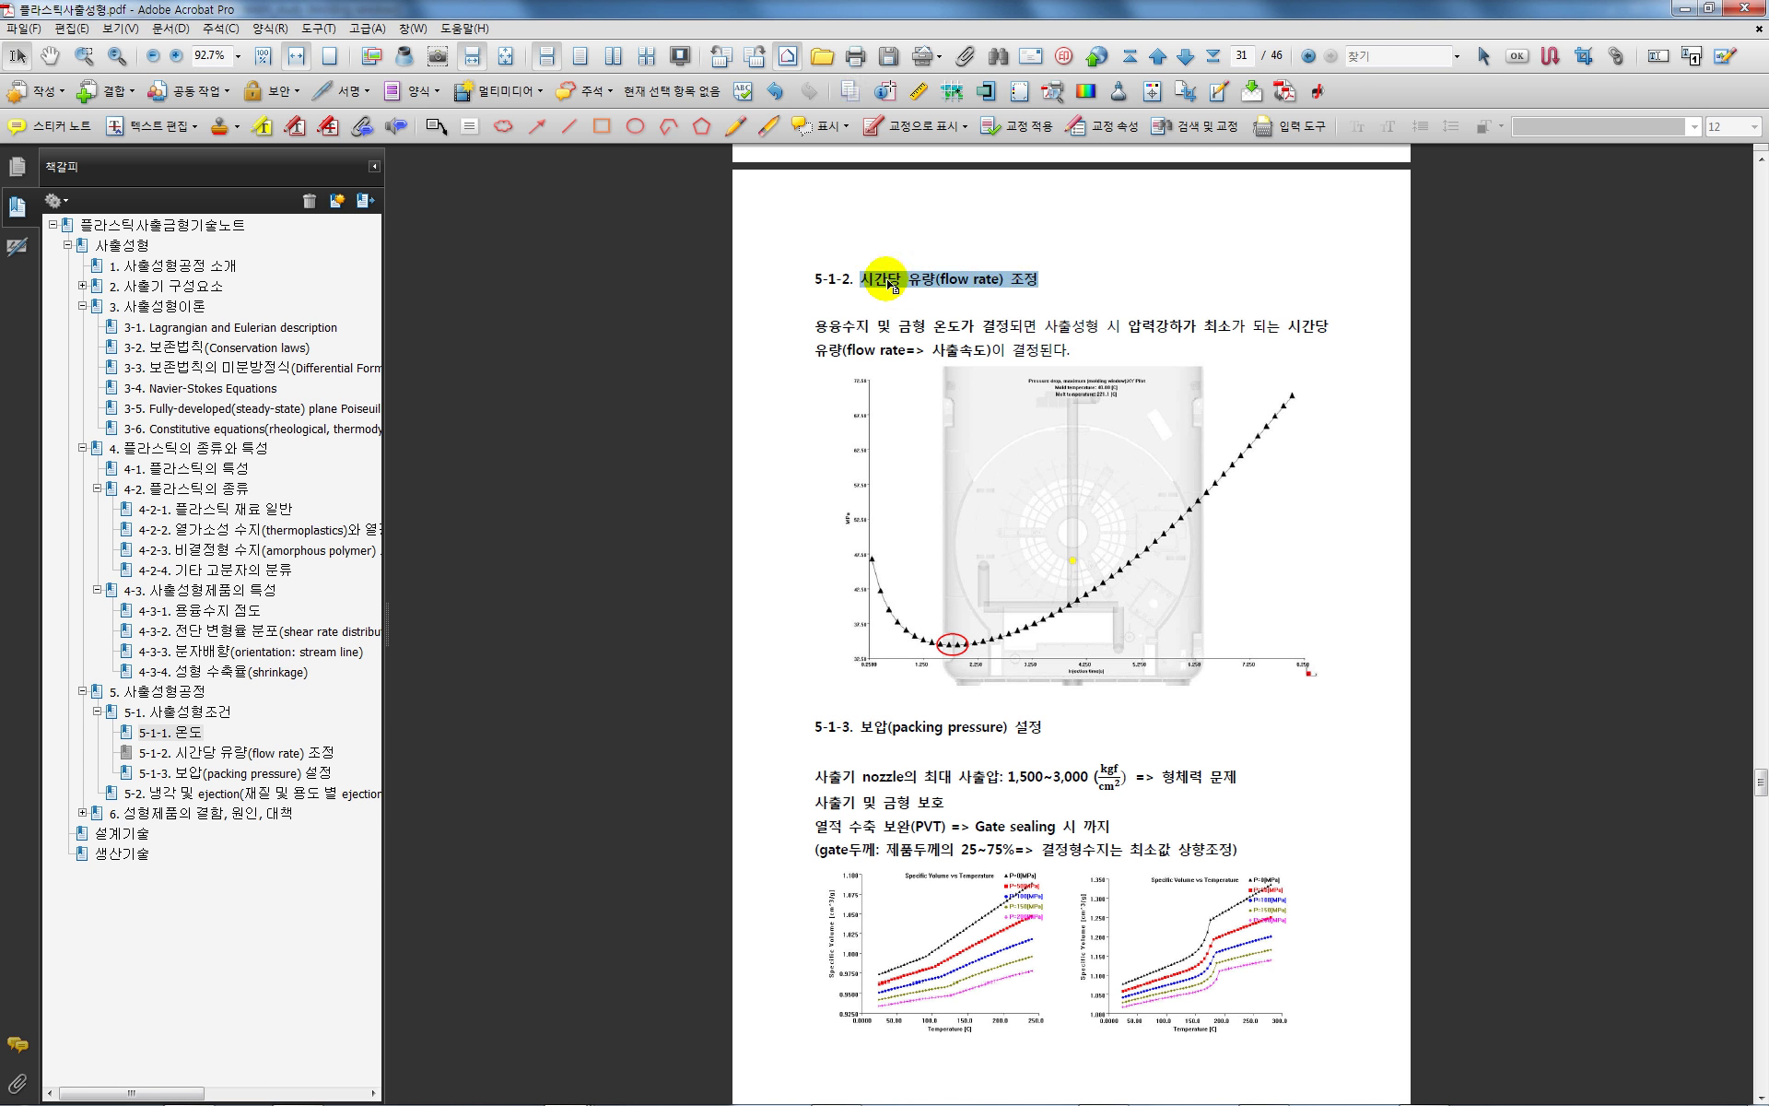
pyautogui.moveTo(709, 1097)
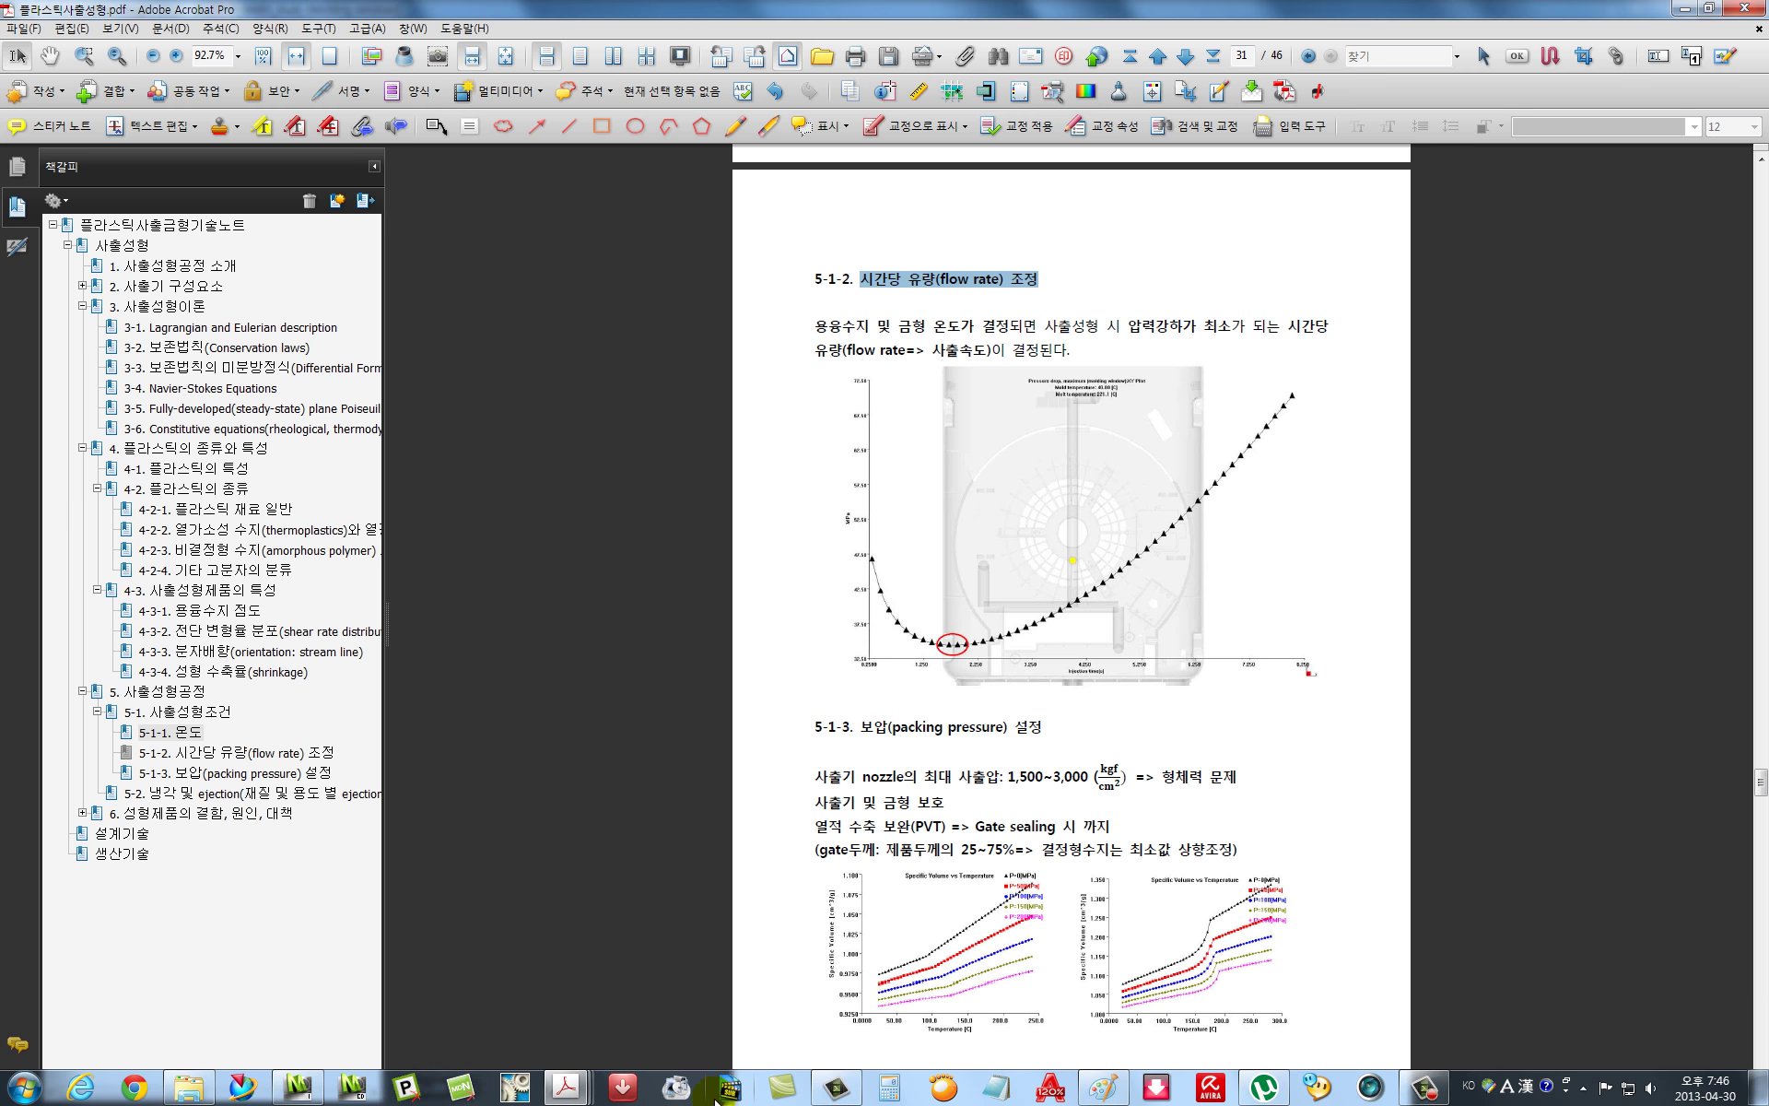
pyautogui.moveTo(573, 1092)
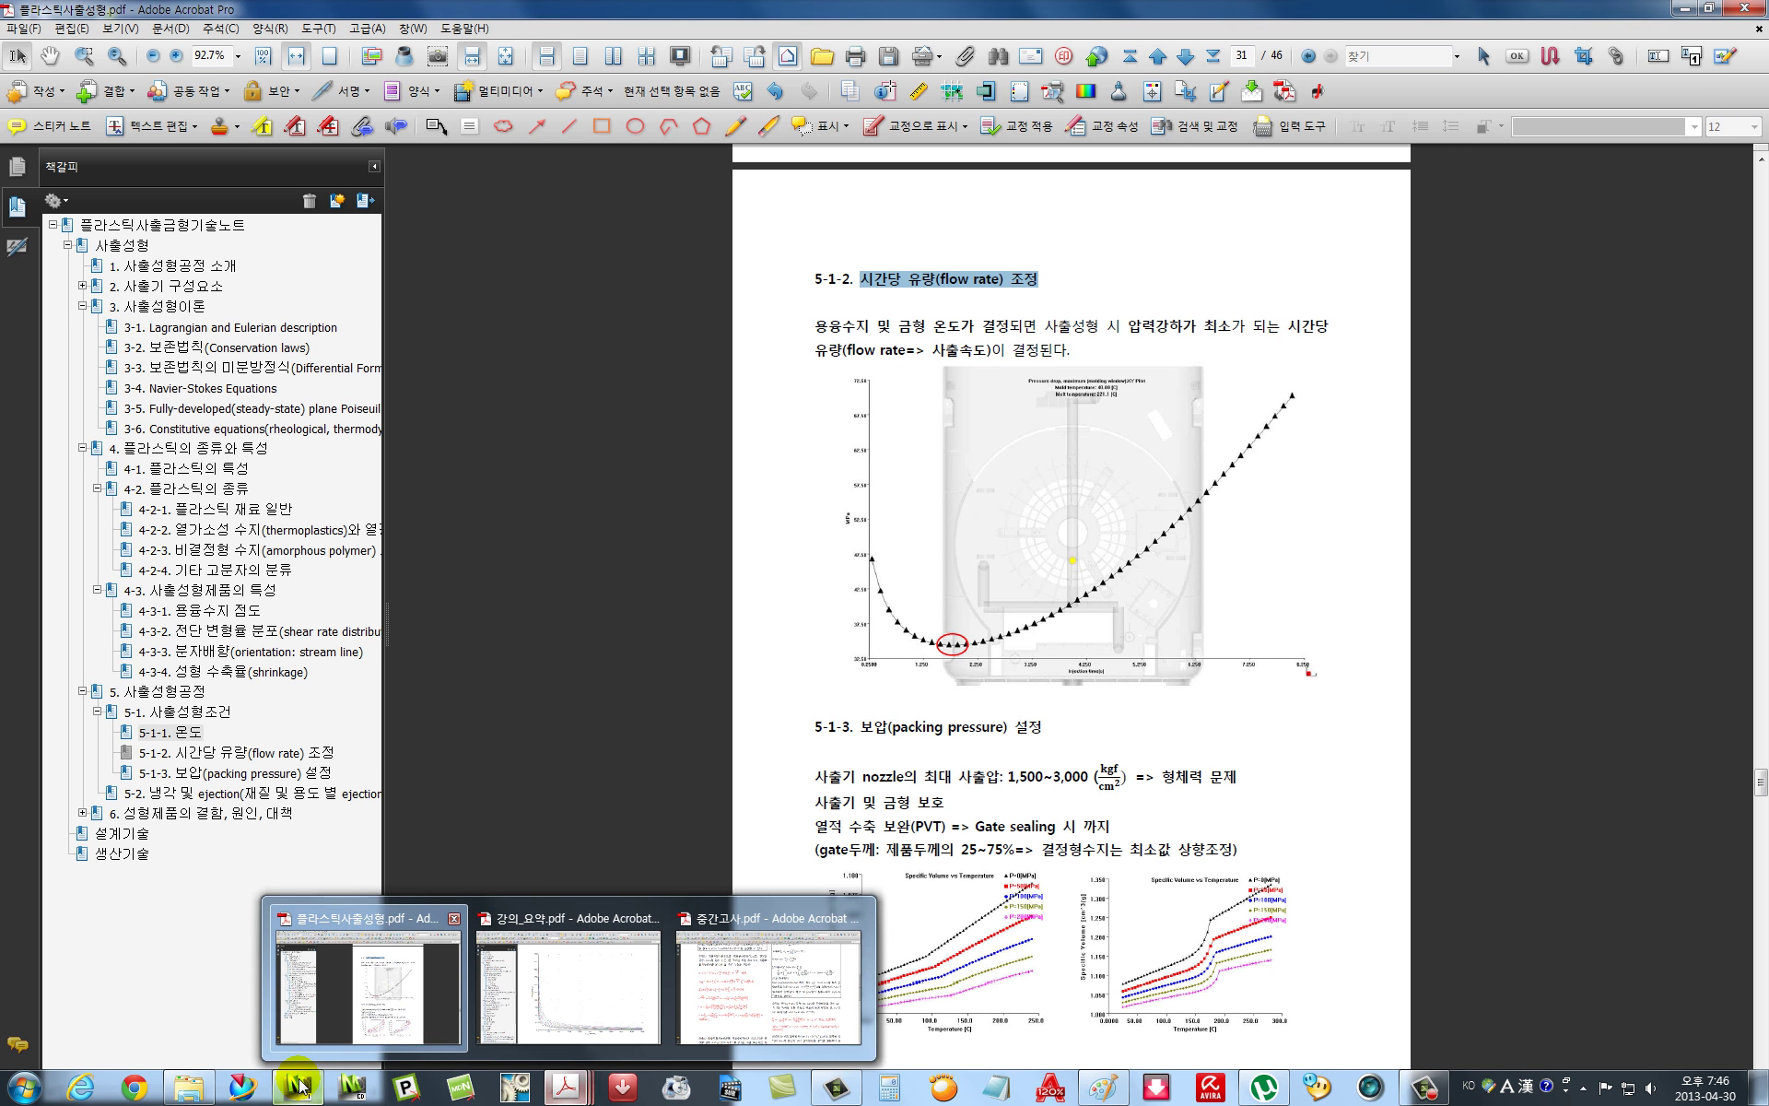
pyautogui.click(297, 1087)
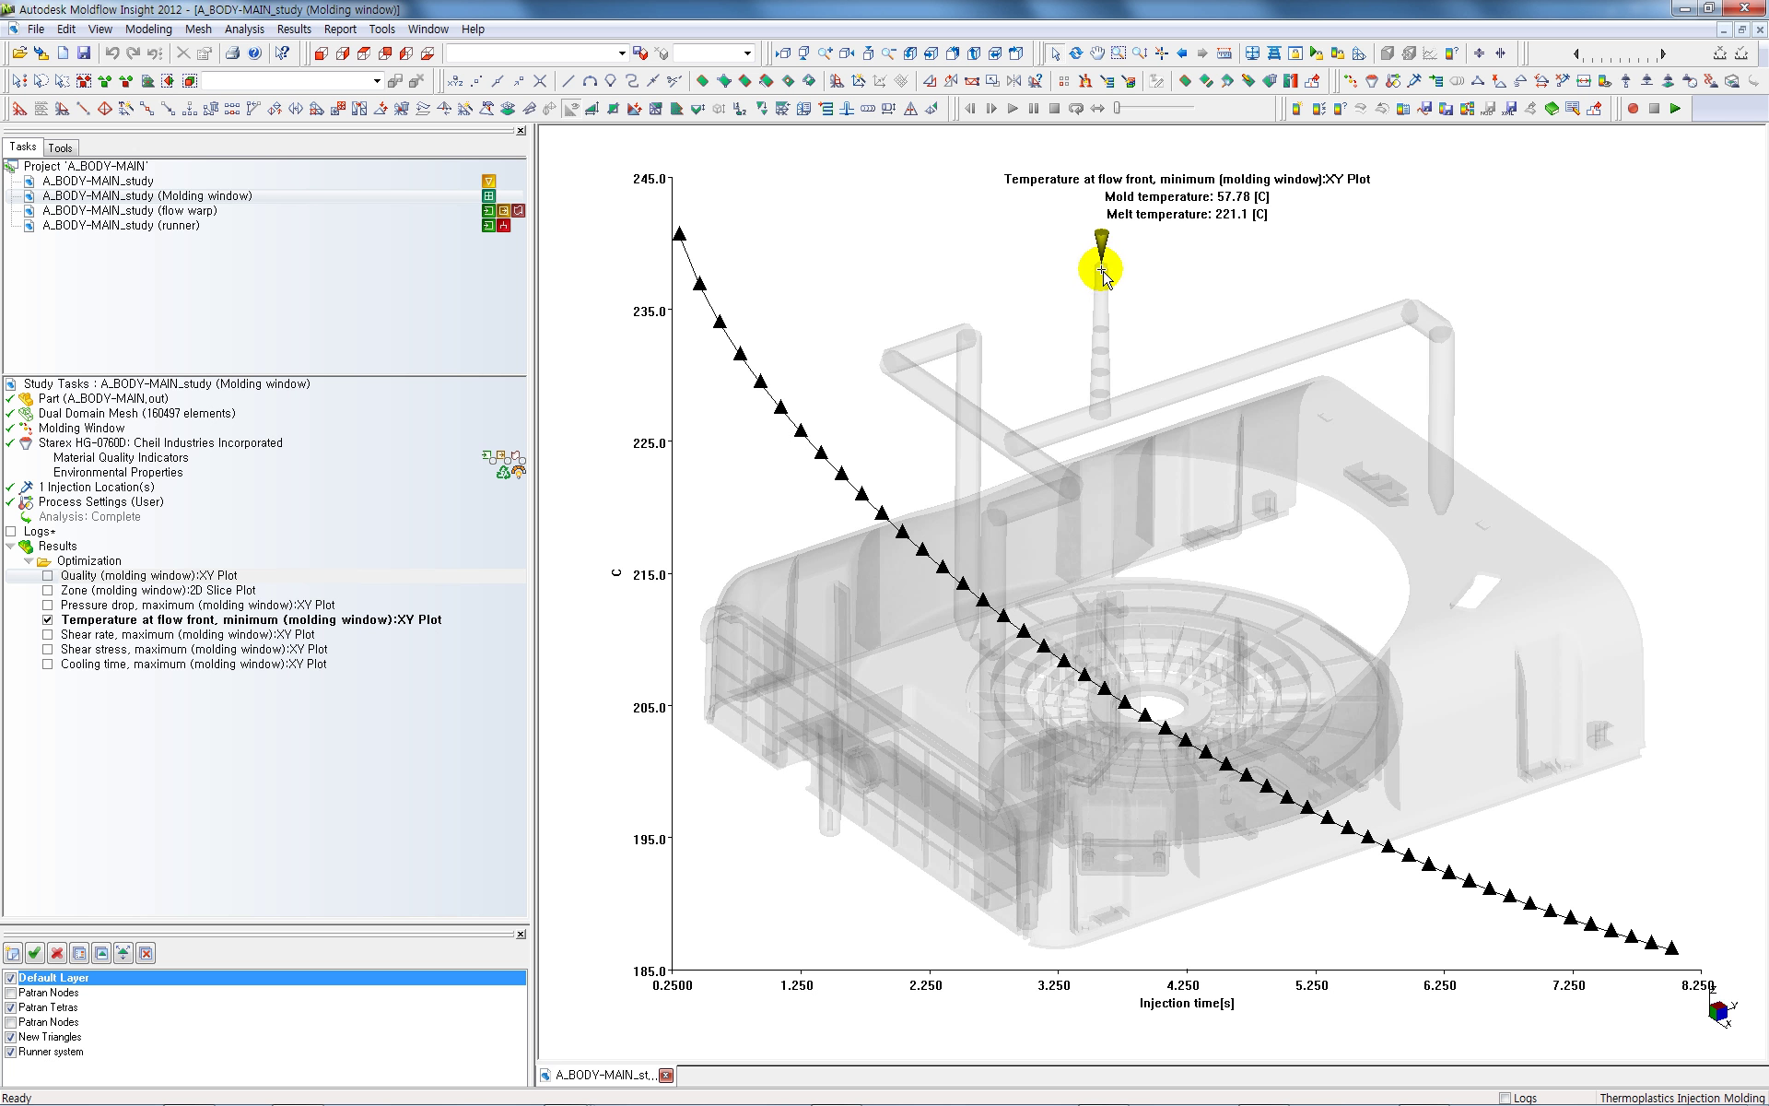
# Display the maximum pressure drop (molding window) plot and query the lowest part of its curve near 1.7 s
pyautogui.click(48, 606)
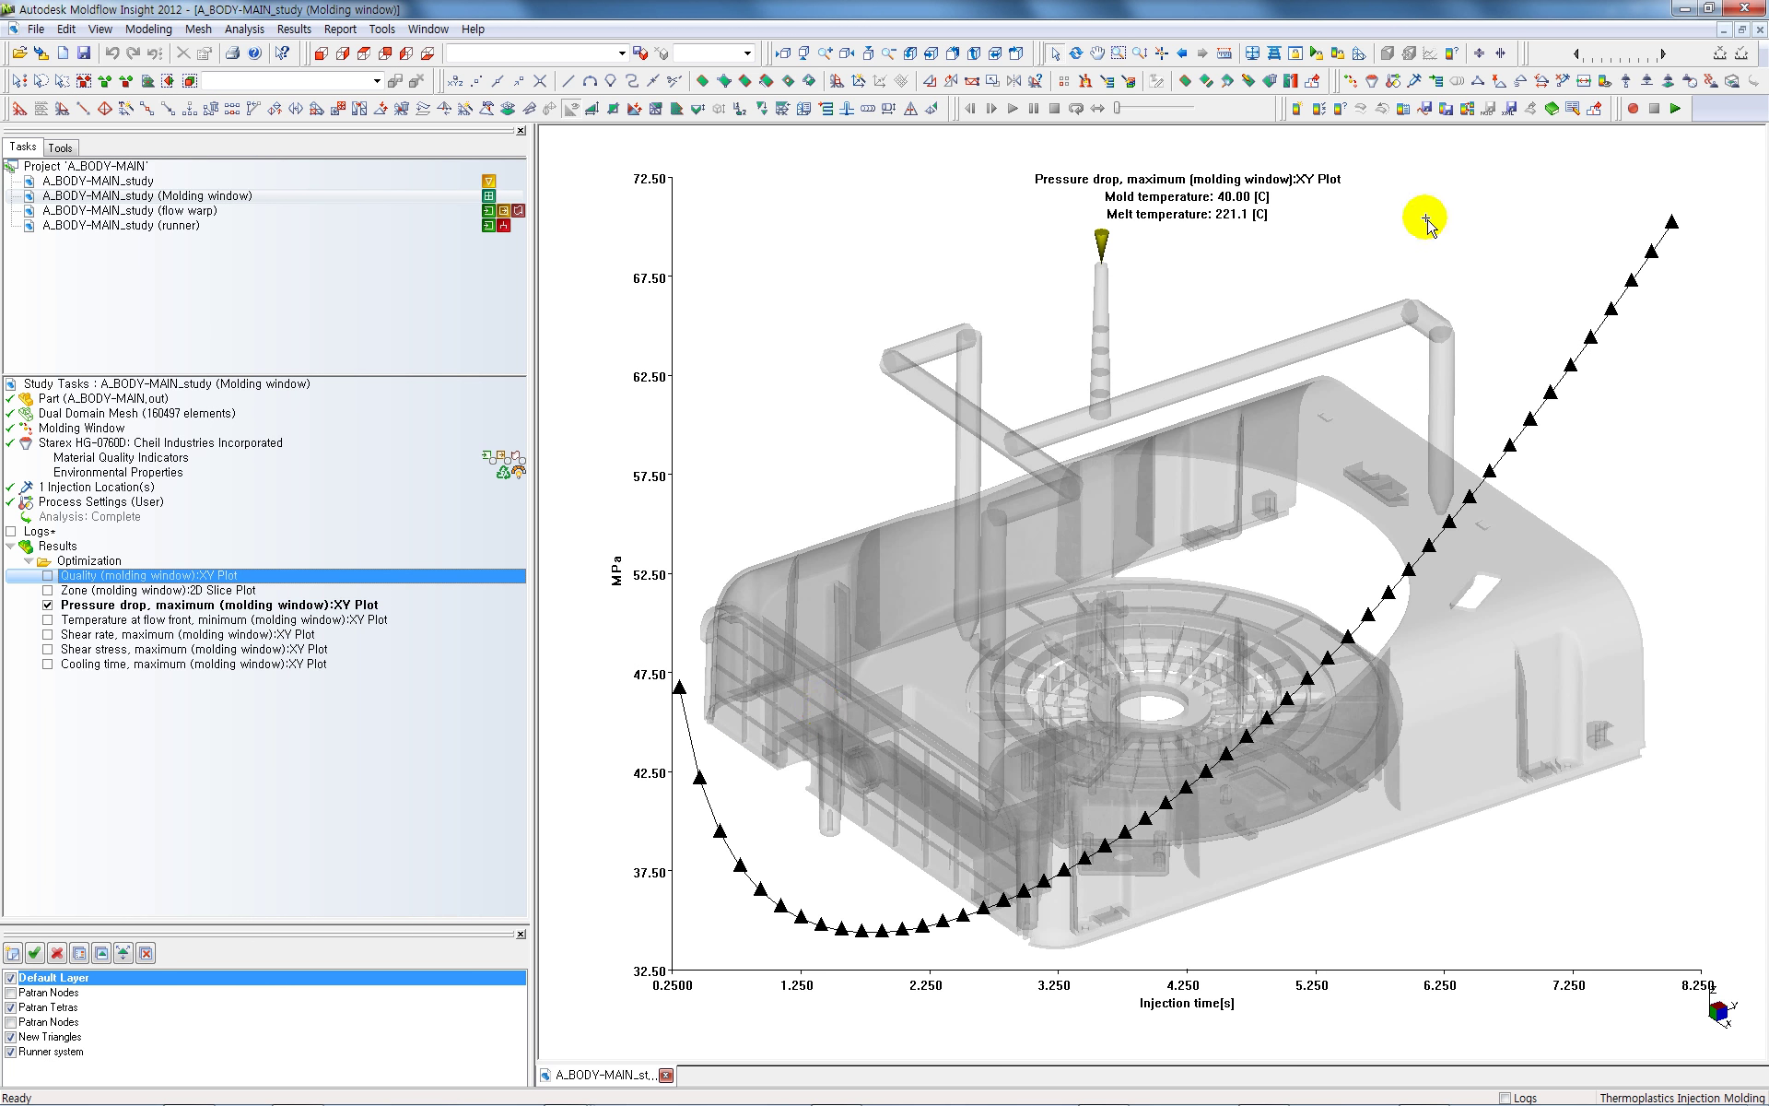
pyautogui.click(1342, 110)
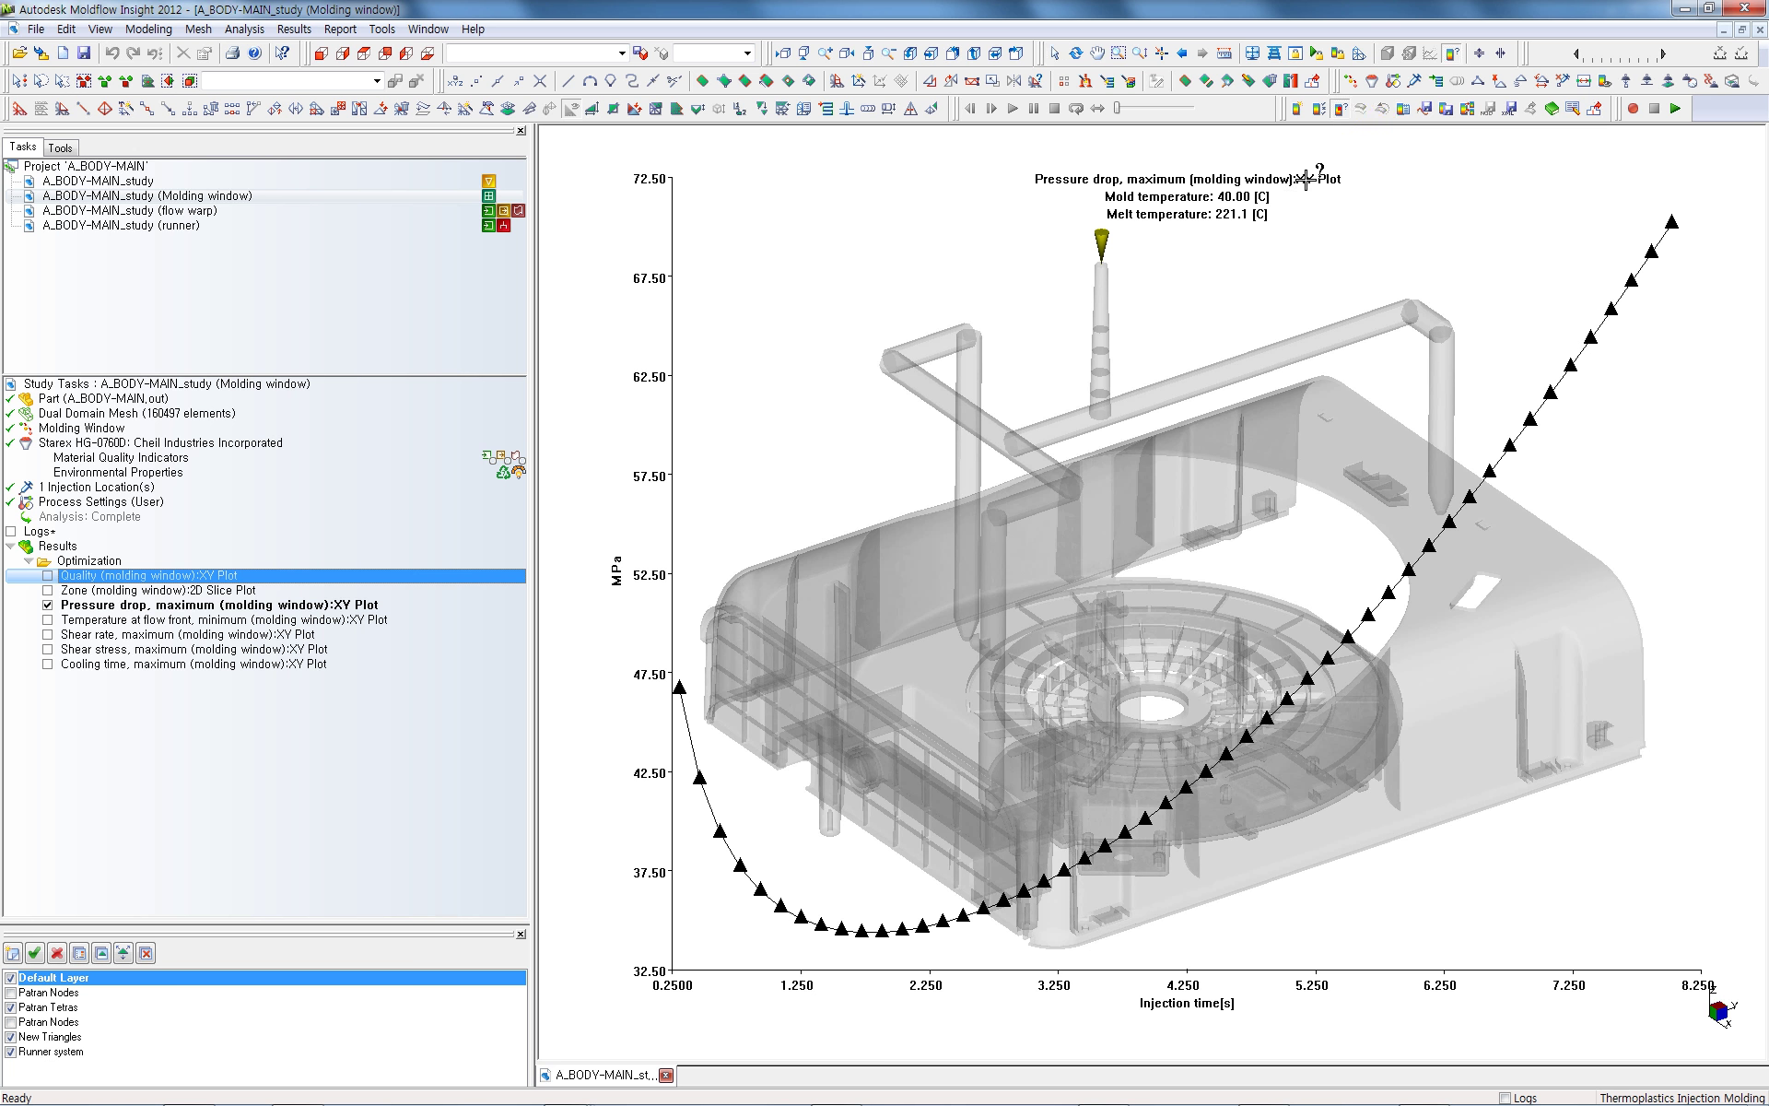
pyautogui.click(862, 933)
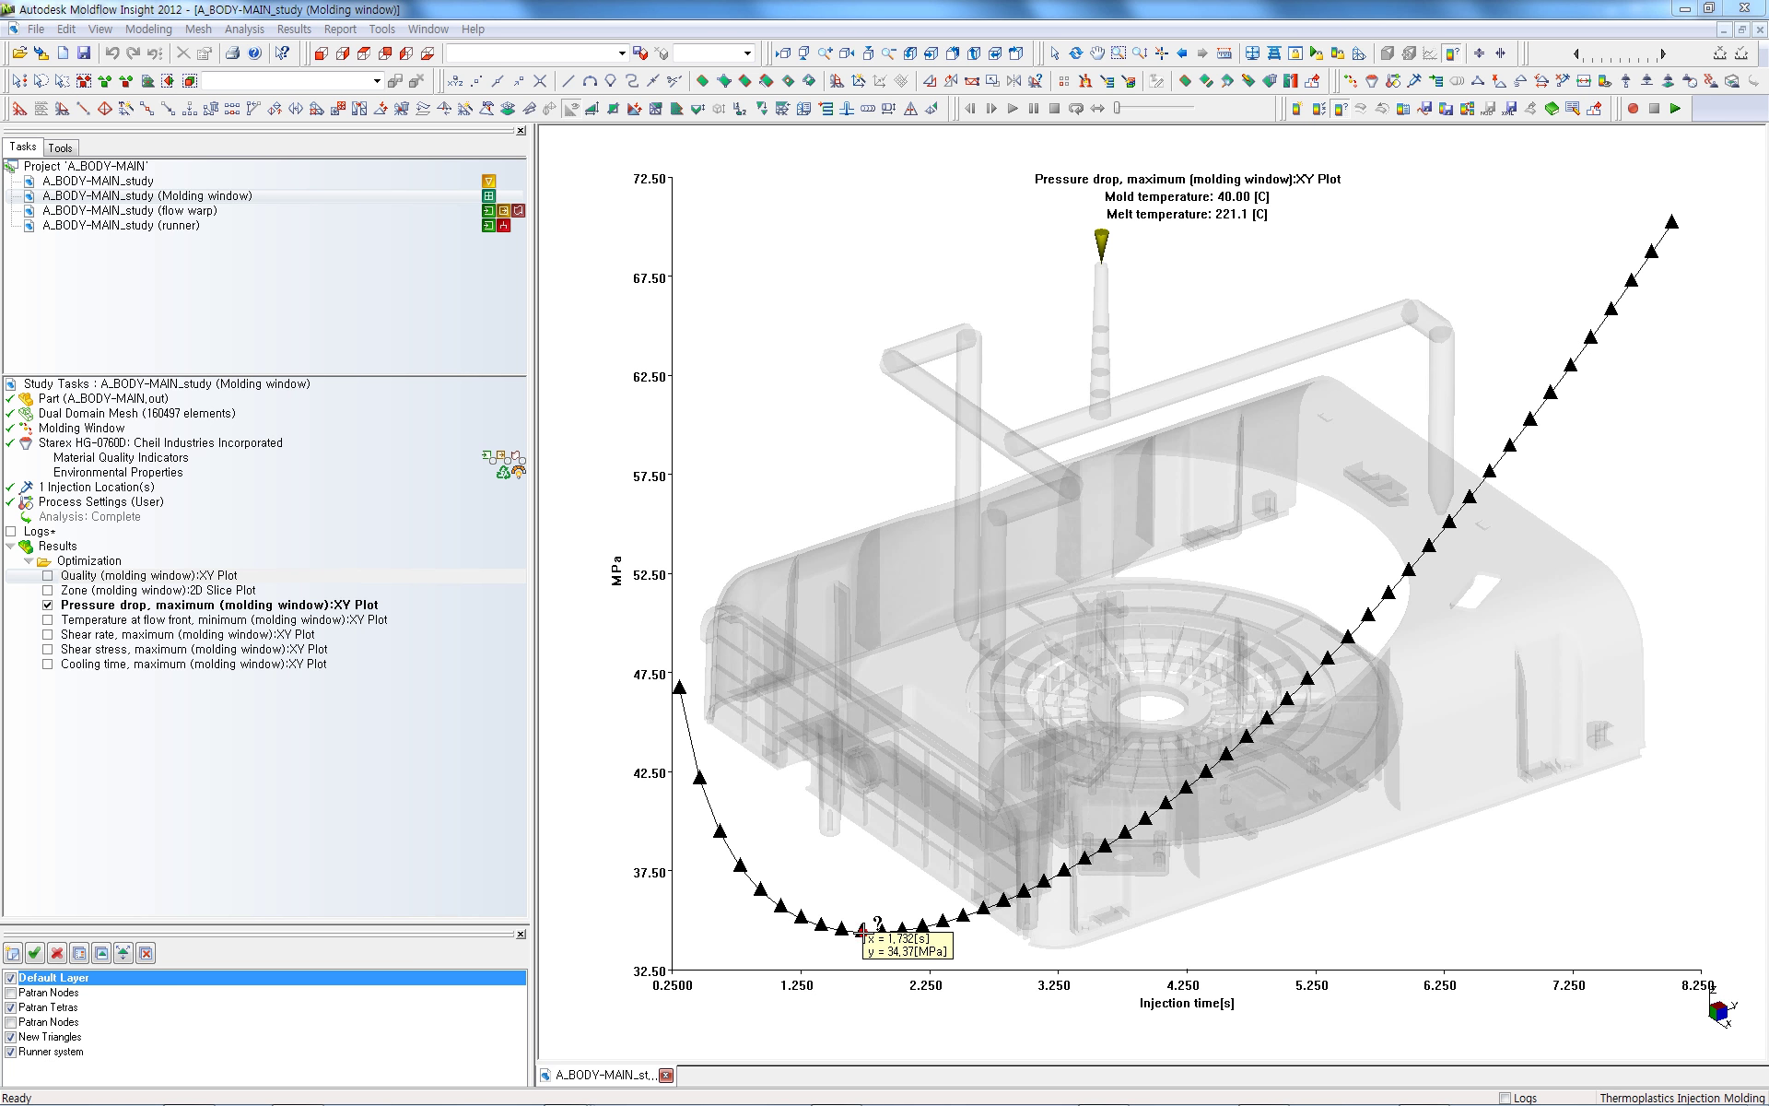
pyautogui.click(857, 932)
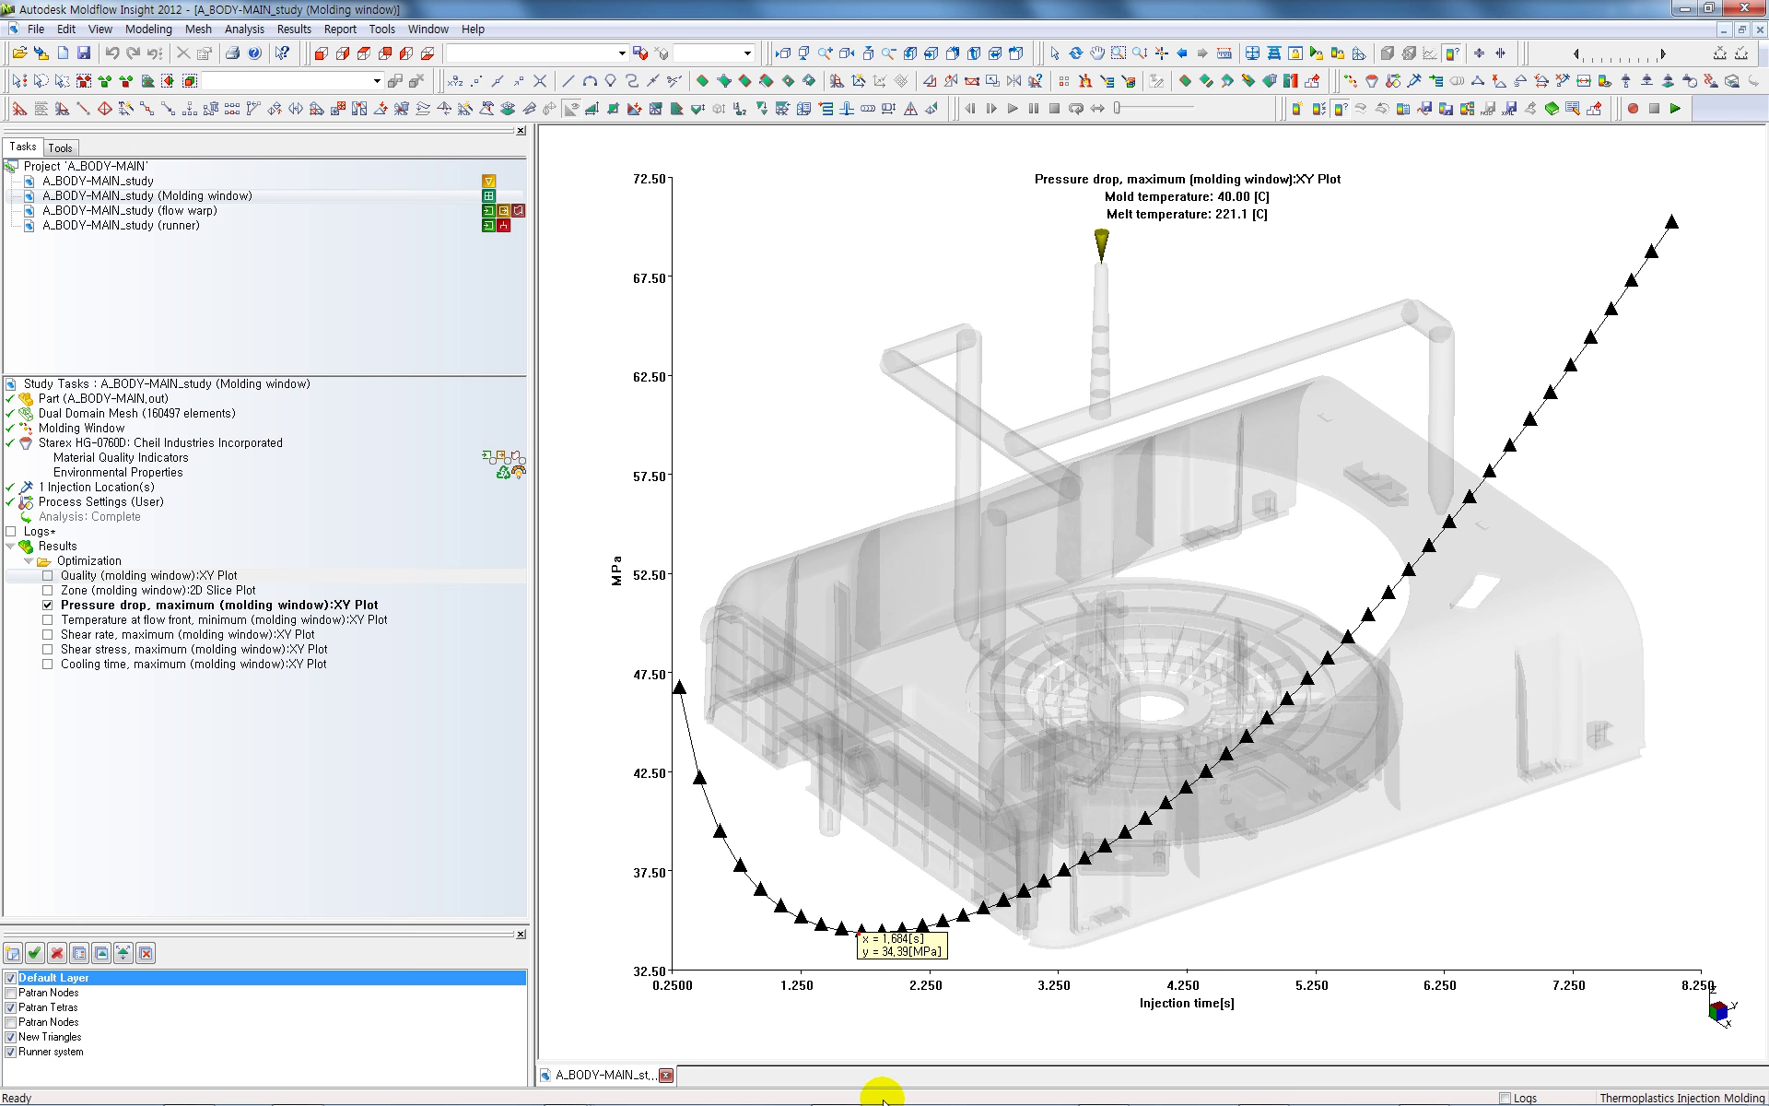
# Compare with the minimum-pressure-drop text and curve under section 5-1-2 of the PDF in Acrobat, and return to Moldflow
pyautogui.moveTo(836, 1095)
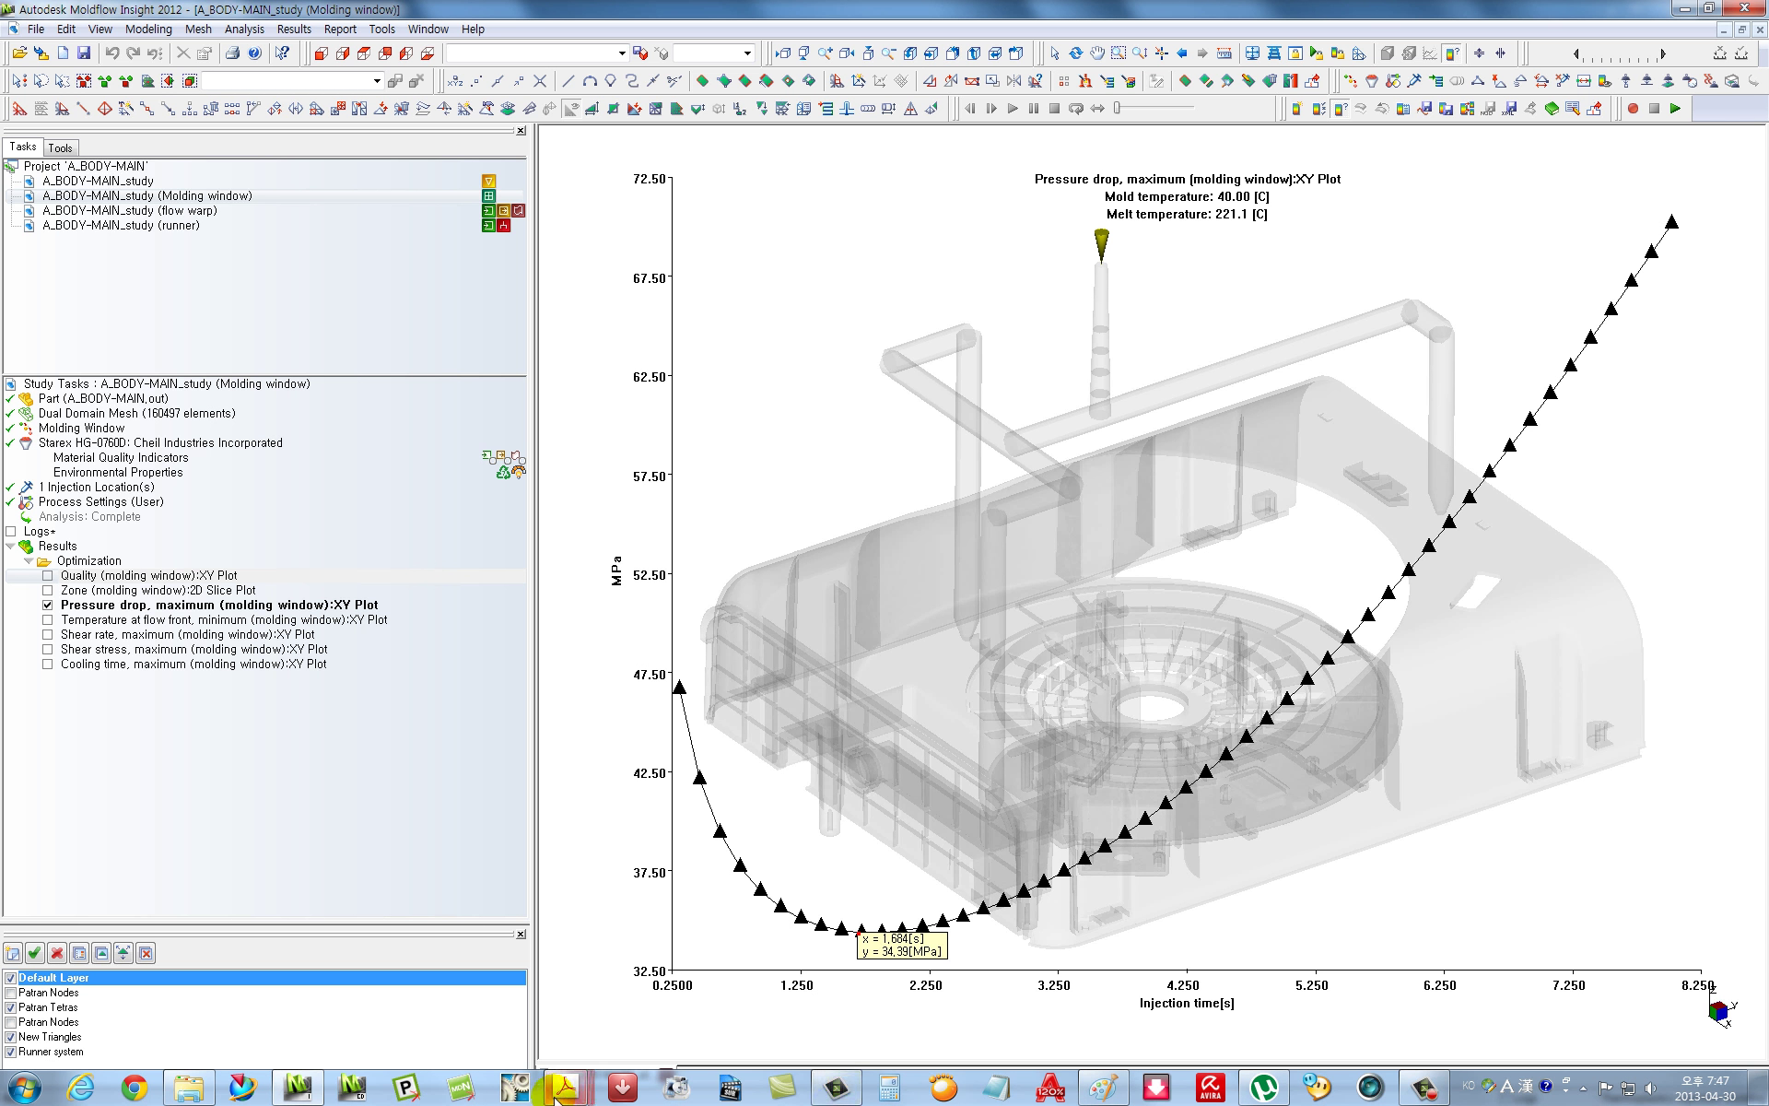
pyautogui.moveTo(570, 1092)
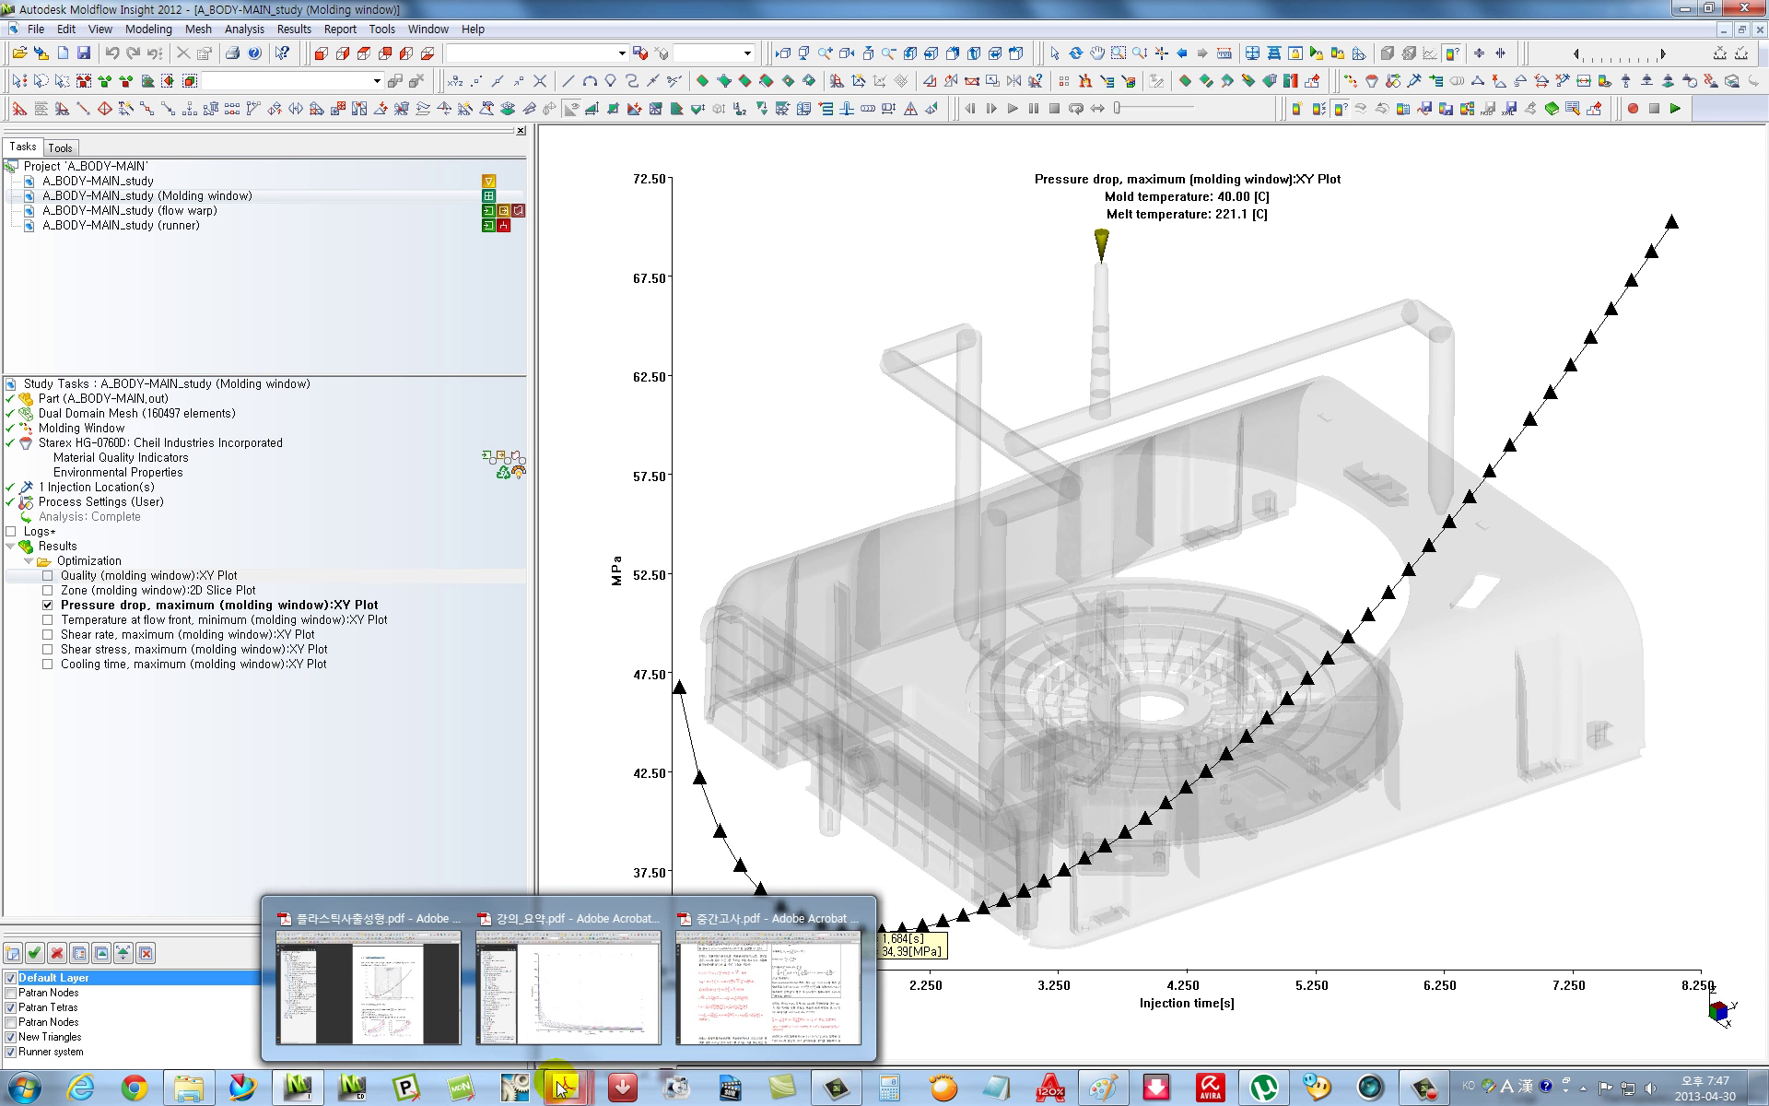
pyautogui.click(396, 967)
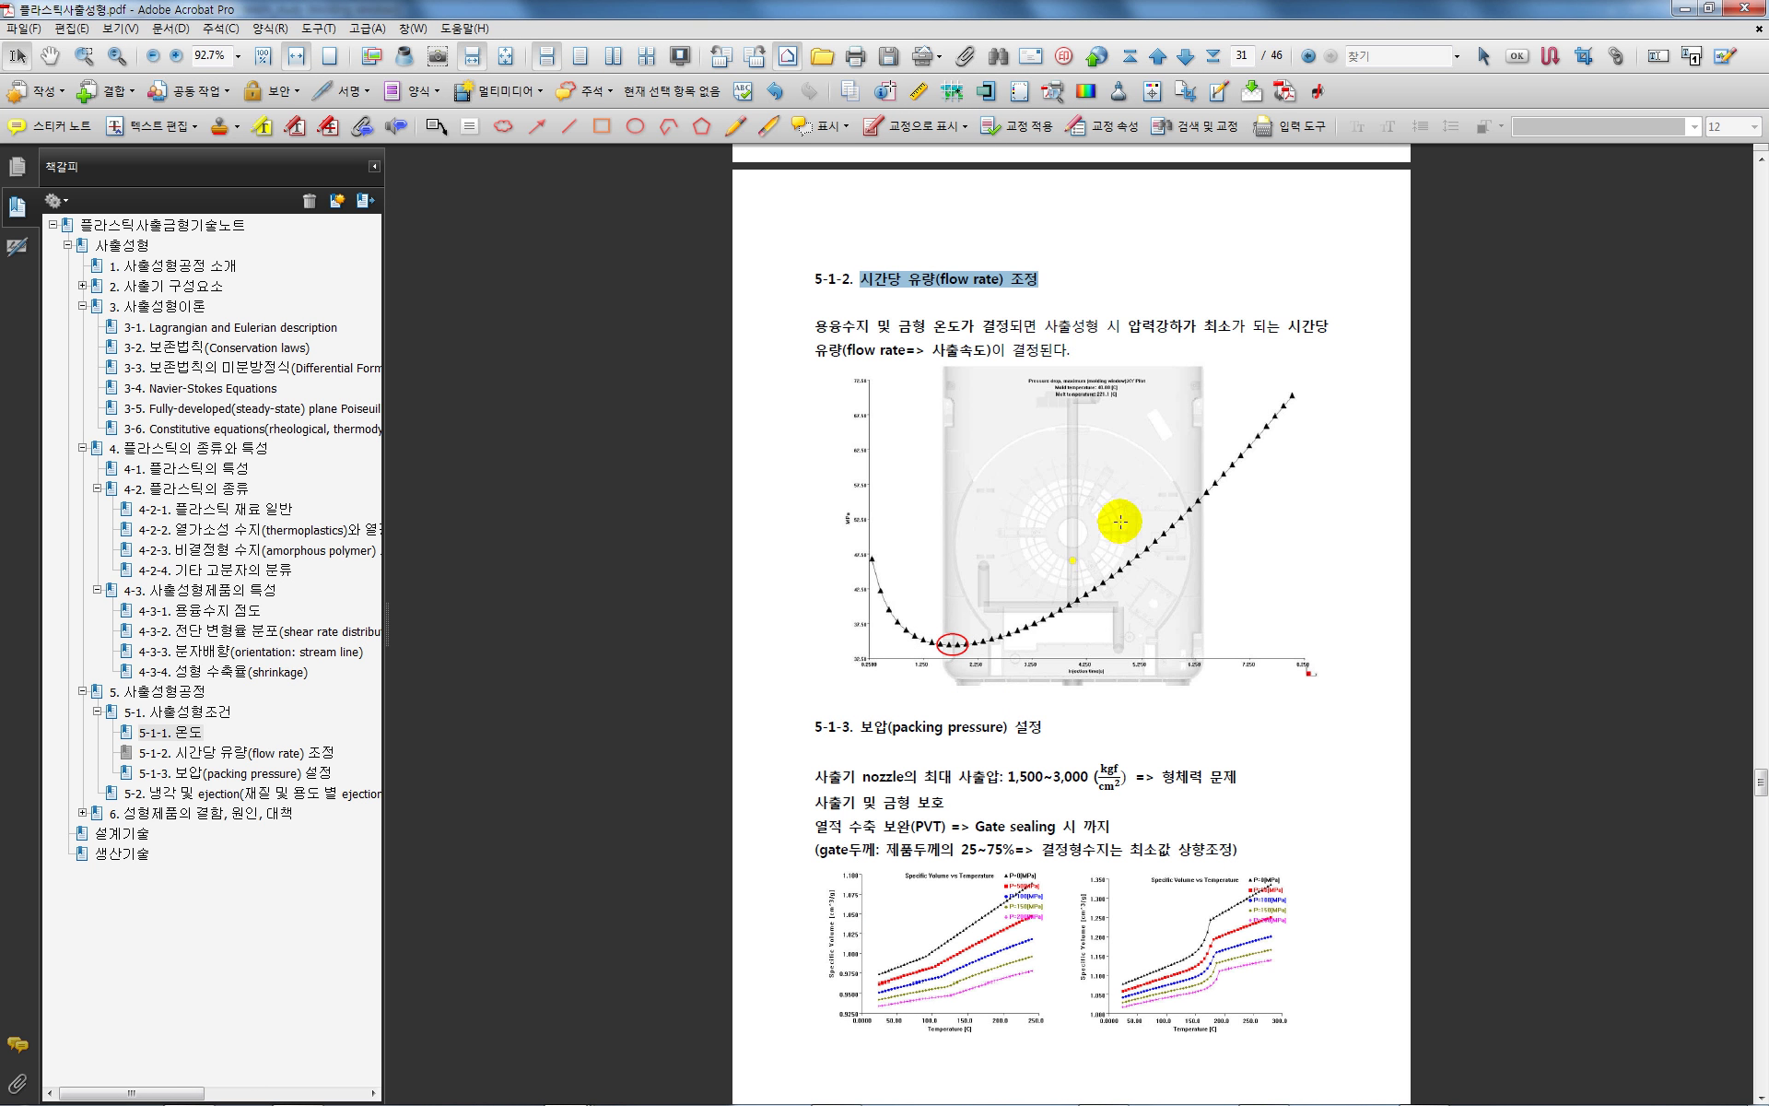
pyautogui.click(1076, 349)
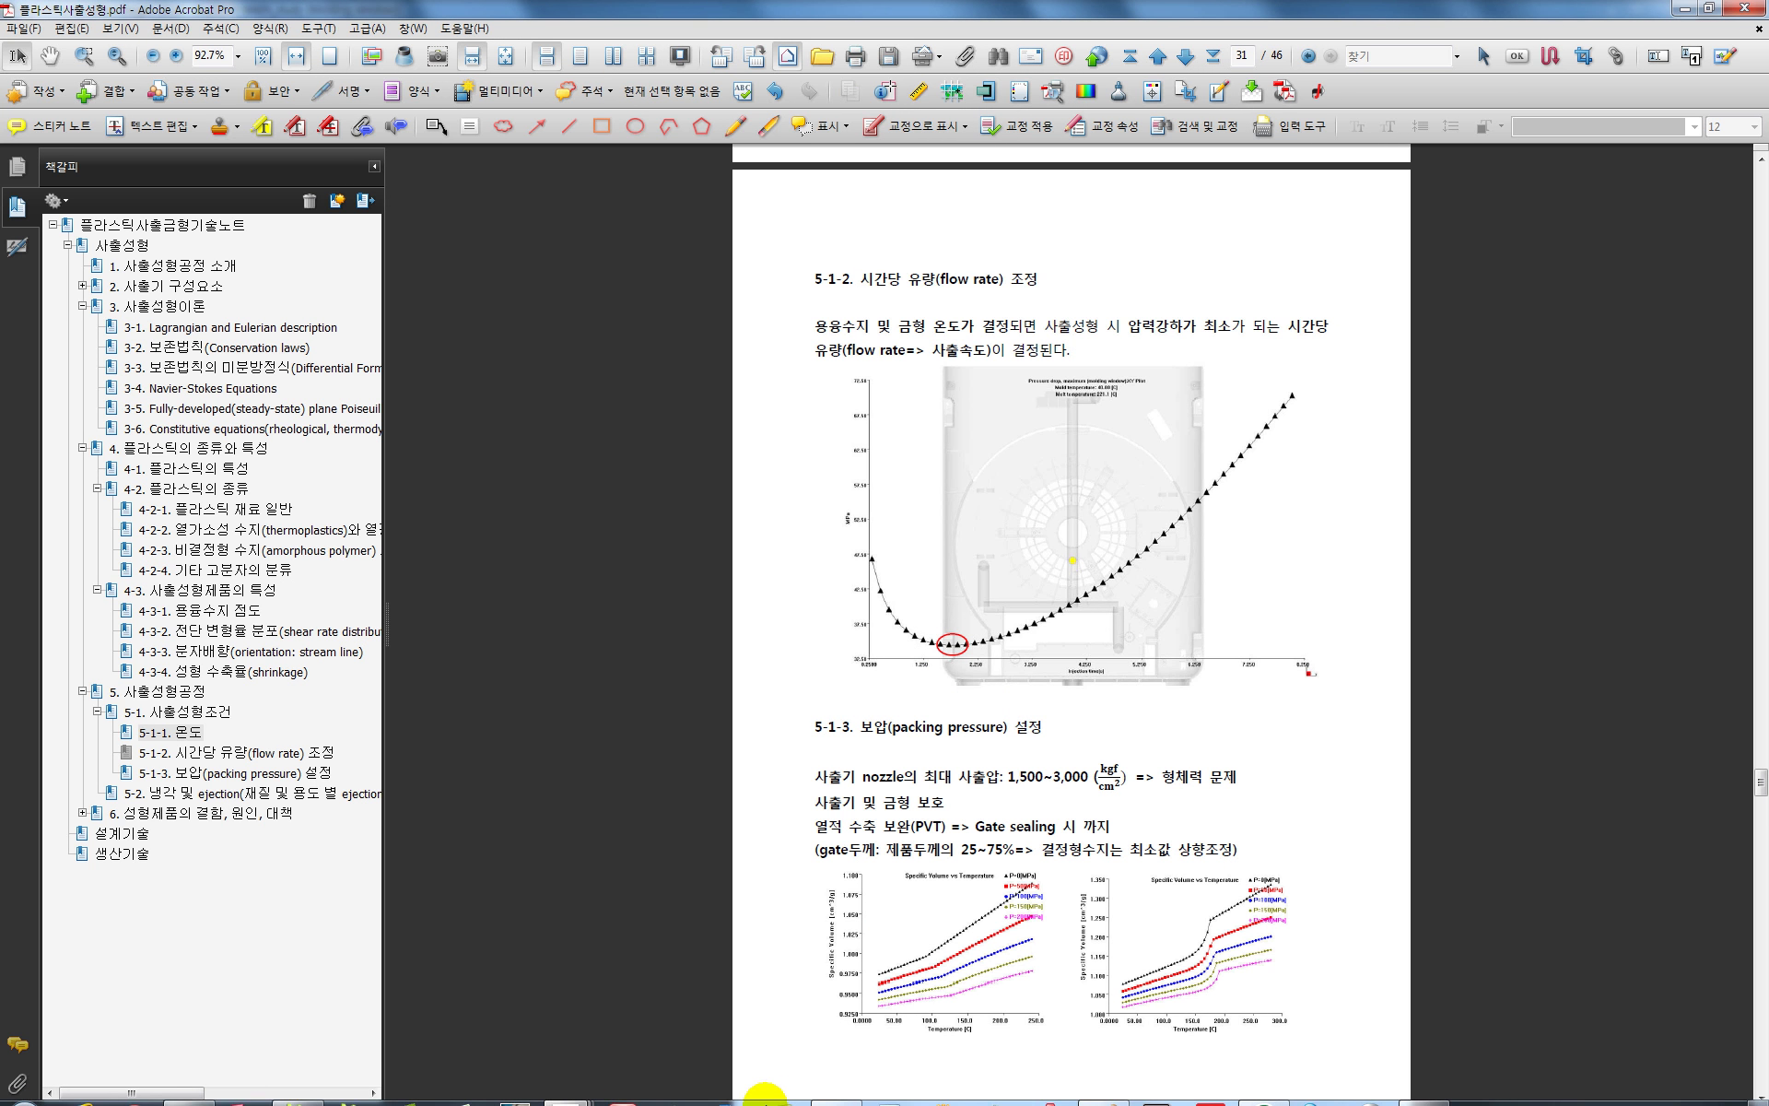
pyautogui.moveTo(773, 1098)
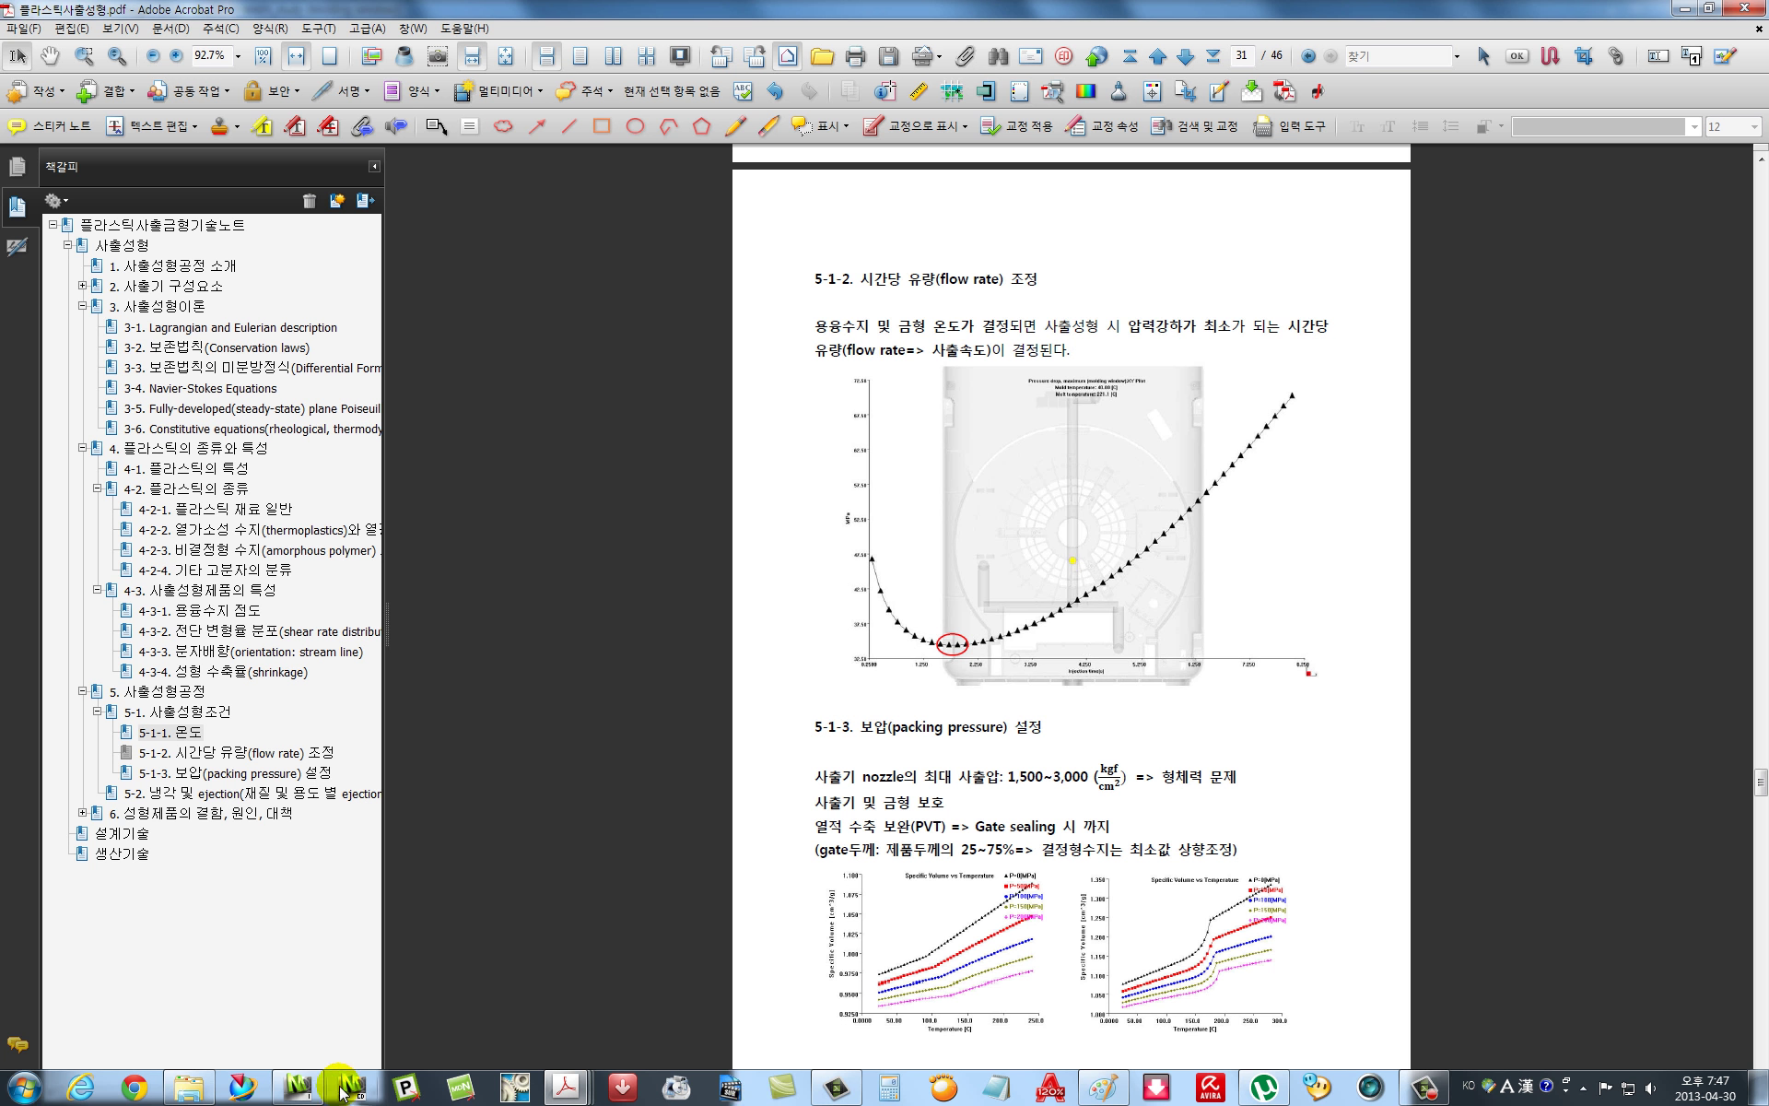
pyautogui.click(300, 1090)
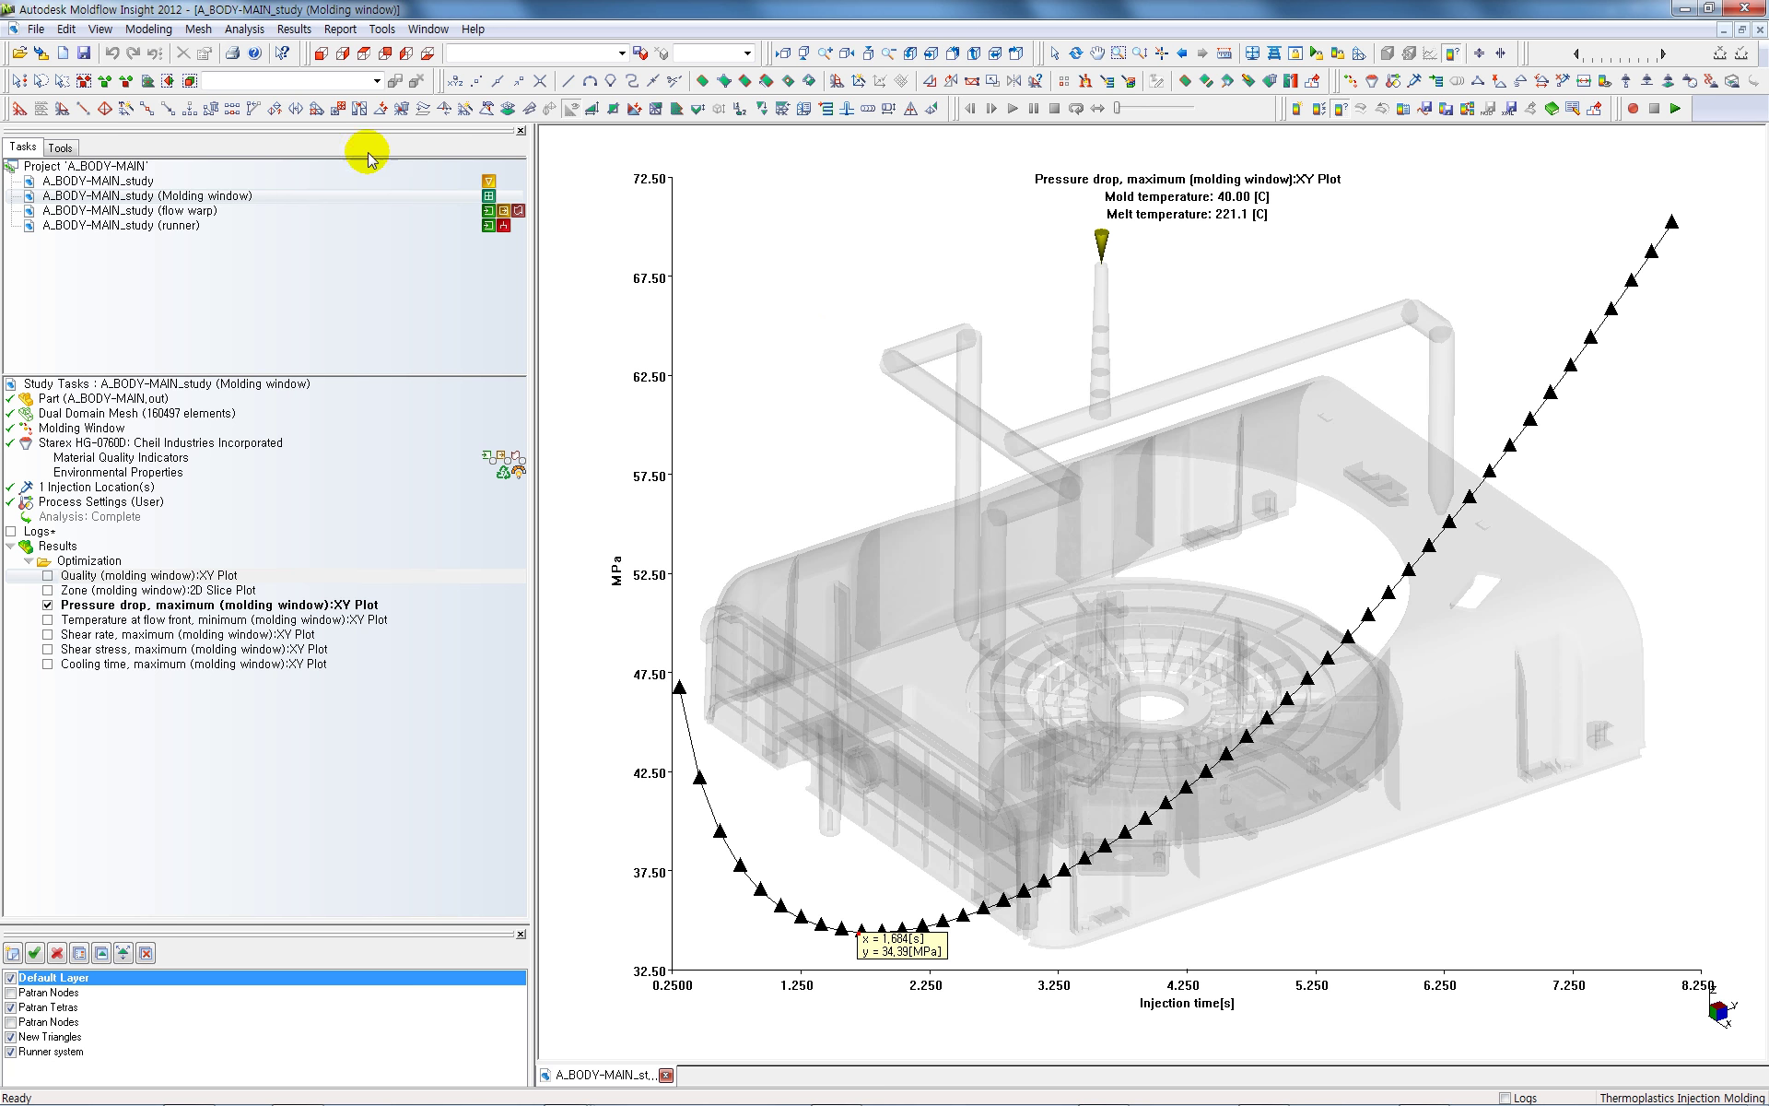
# Open the H-CASE.mpi project from the H-CASE folder, saving the changes to the current molding window study
pyautogui.click(17, 58)
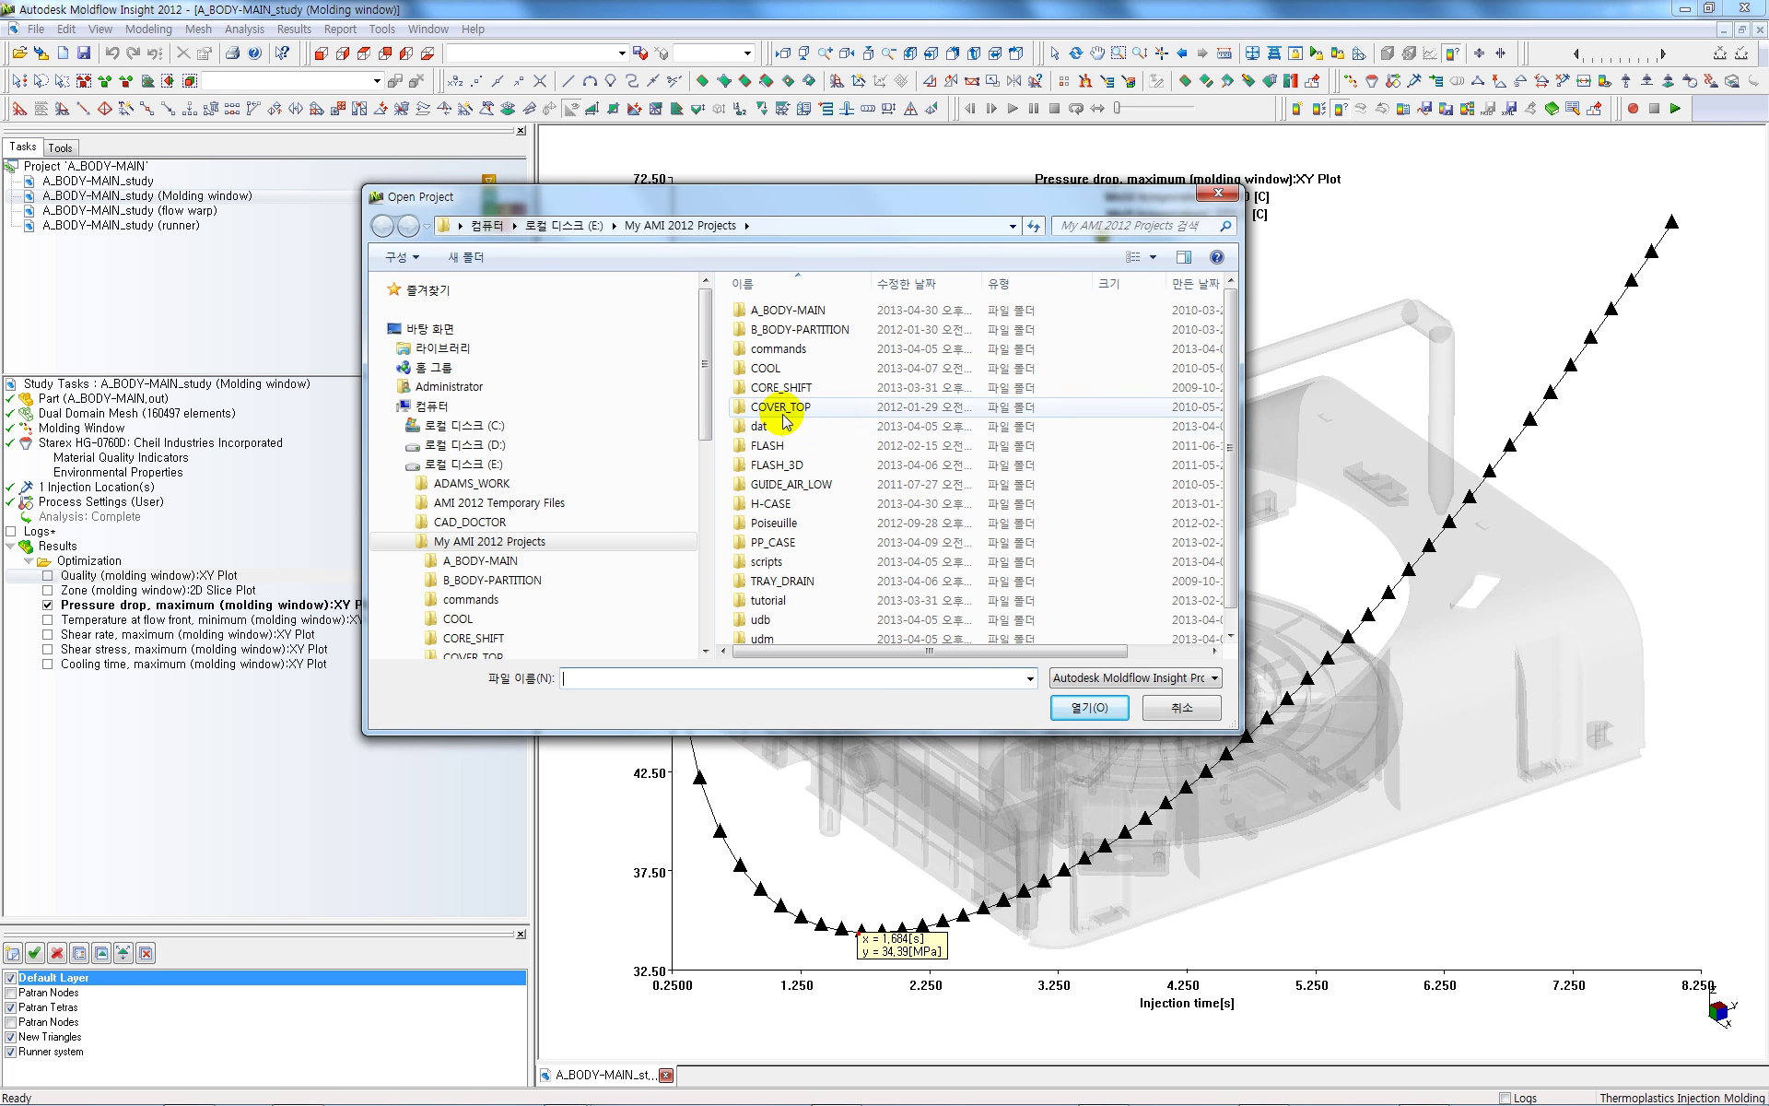
pyautogui.doubleClick(779, 505)
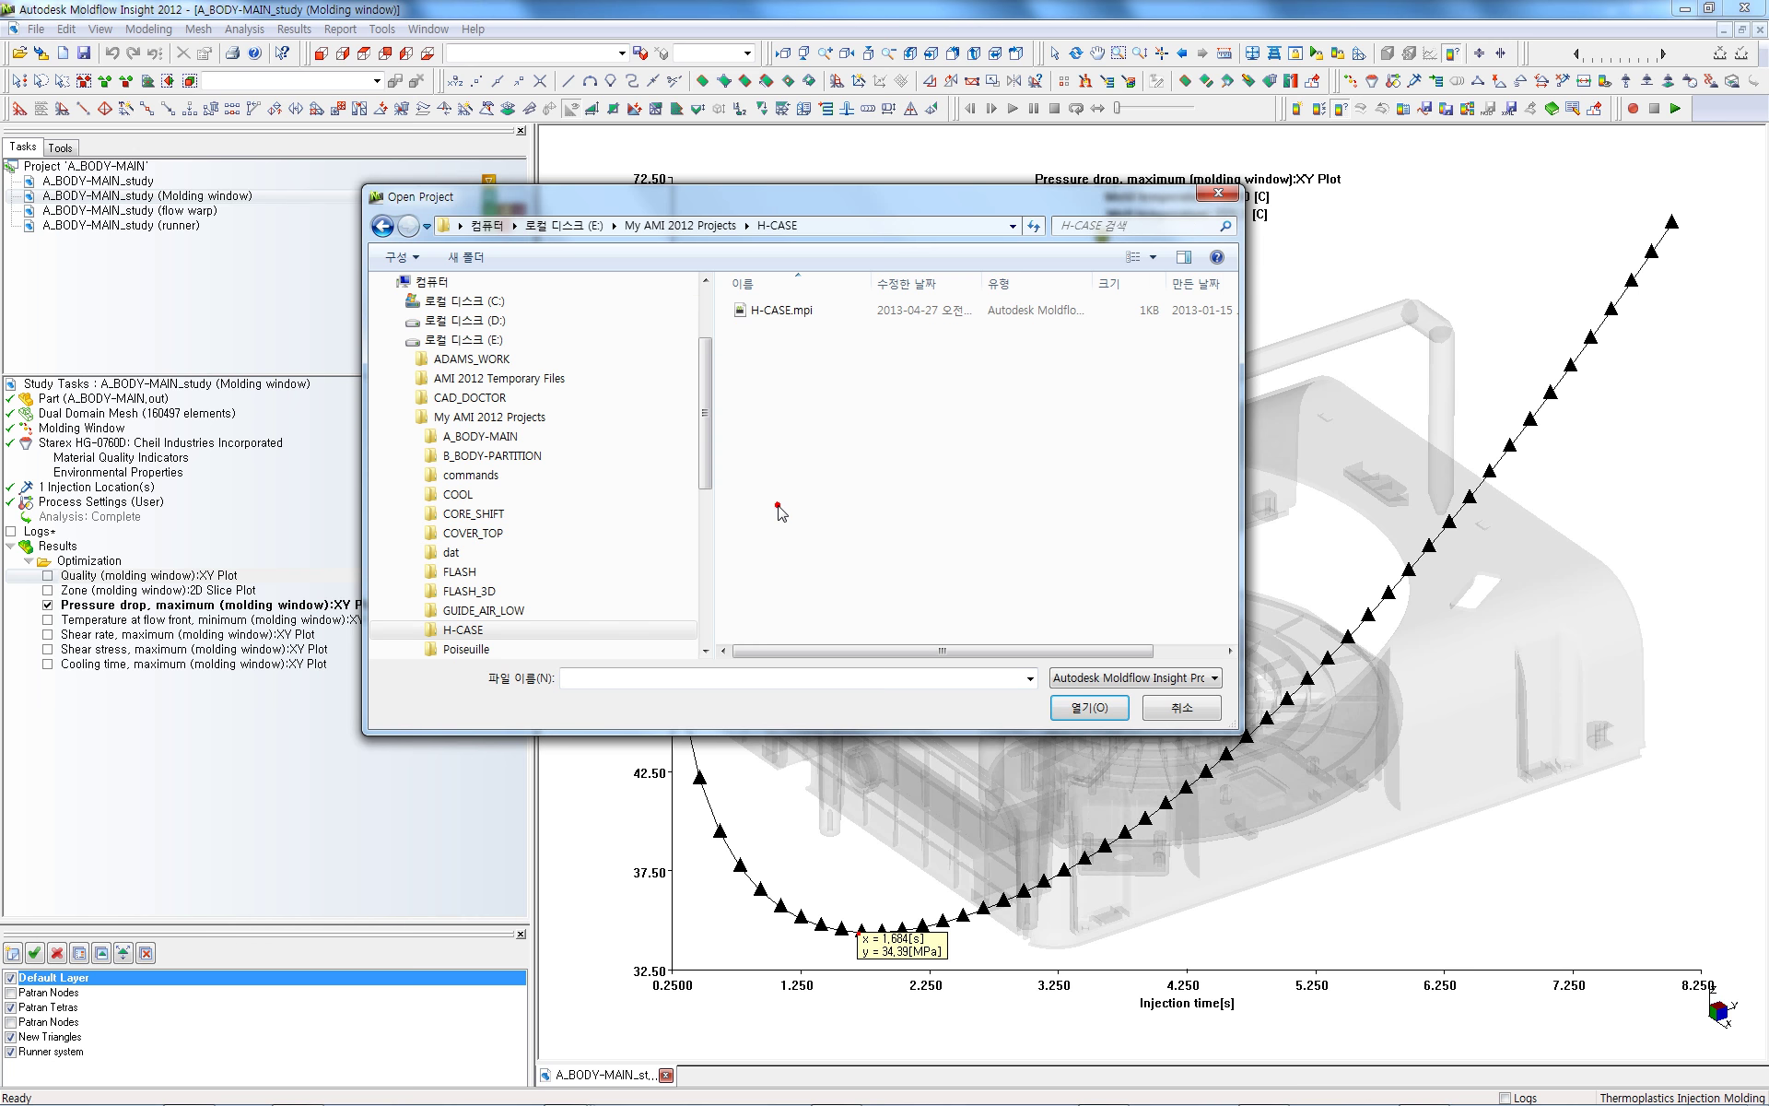
pyautogui.click(782, 311)
pyautogui.click(1093, 709)
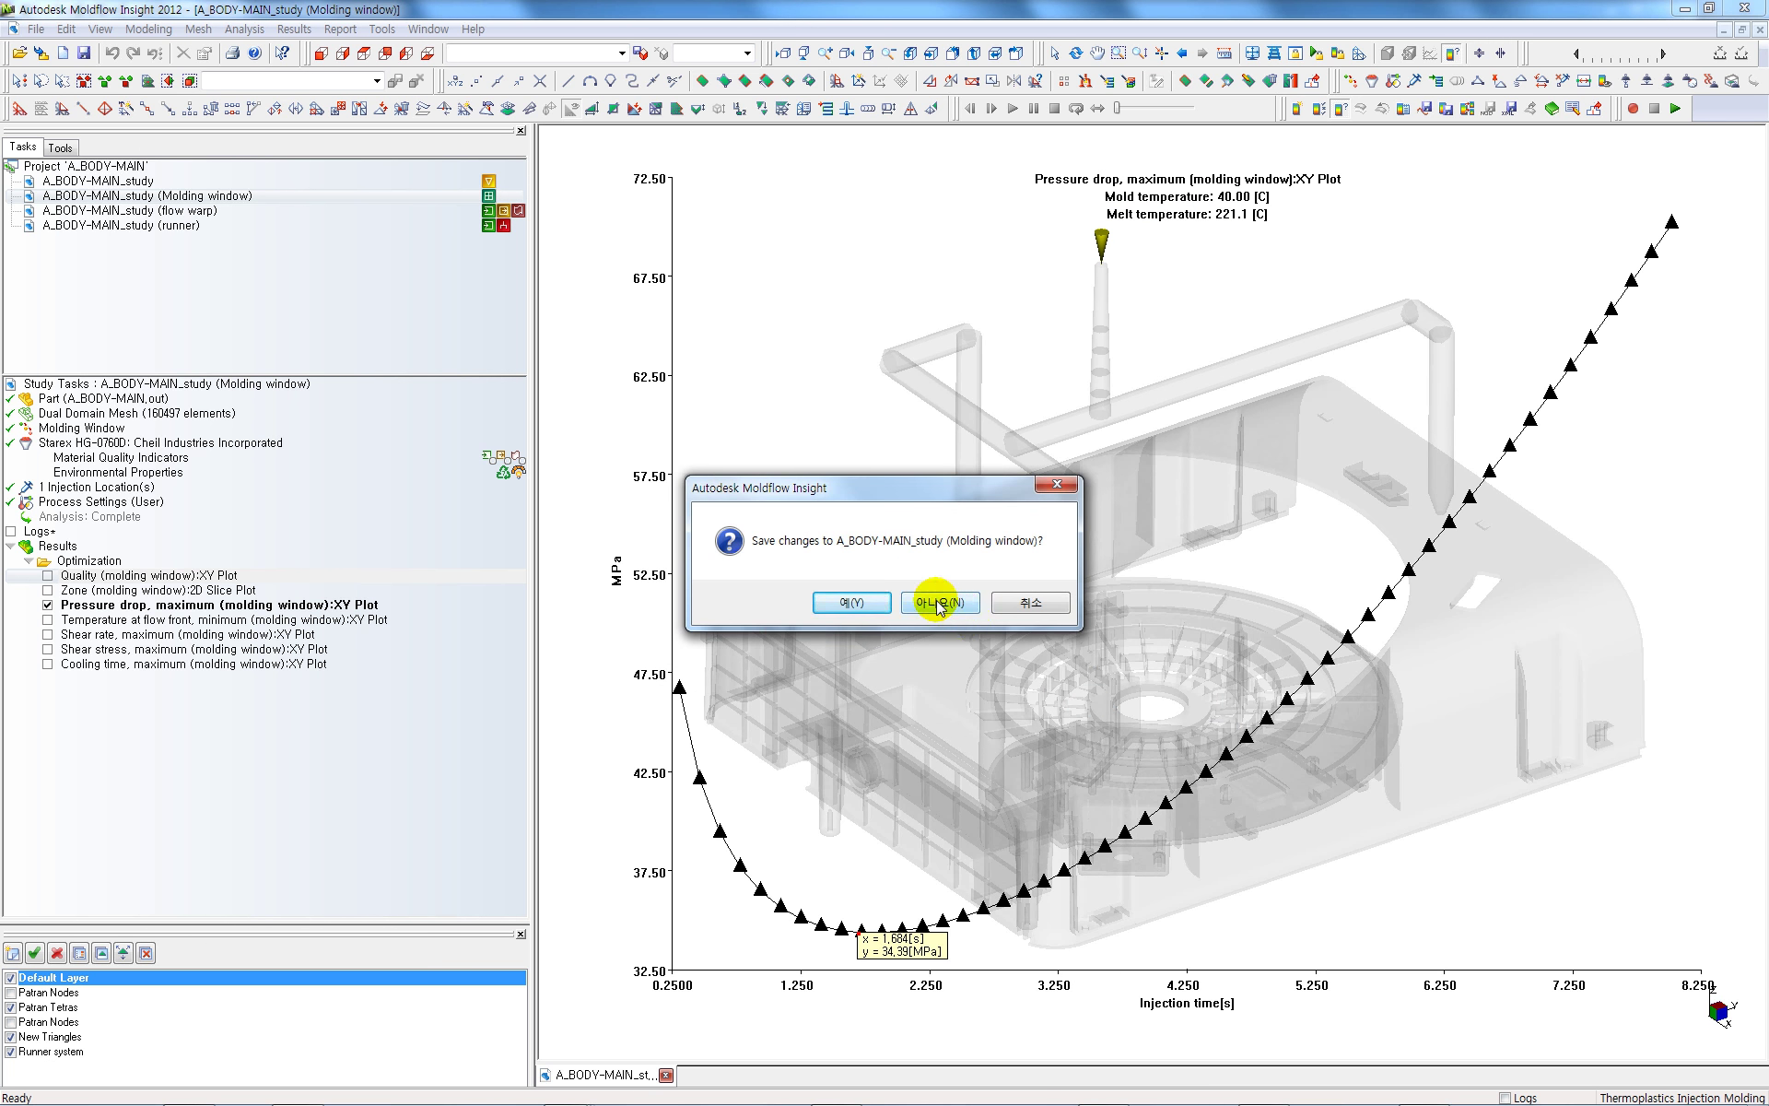
pyautogui.click(850, 602)
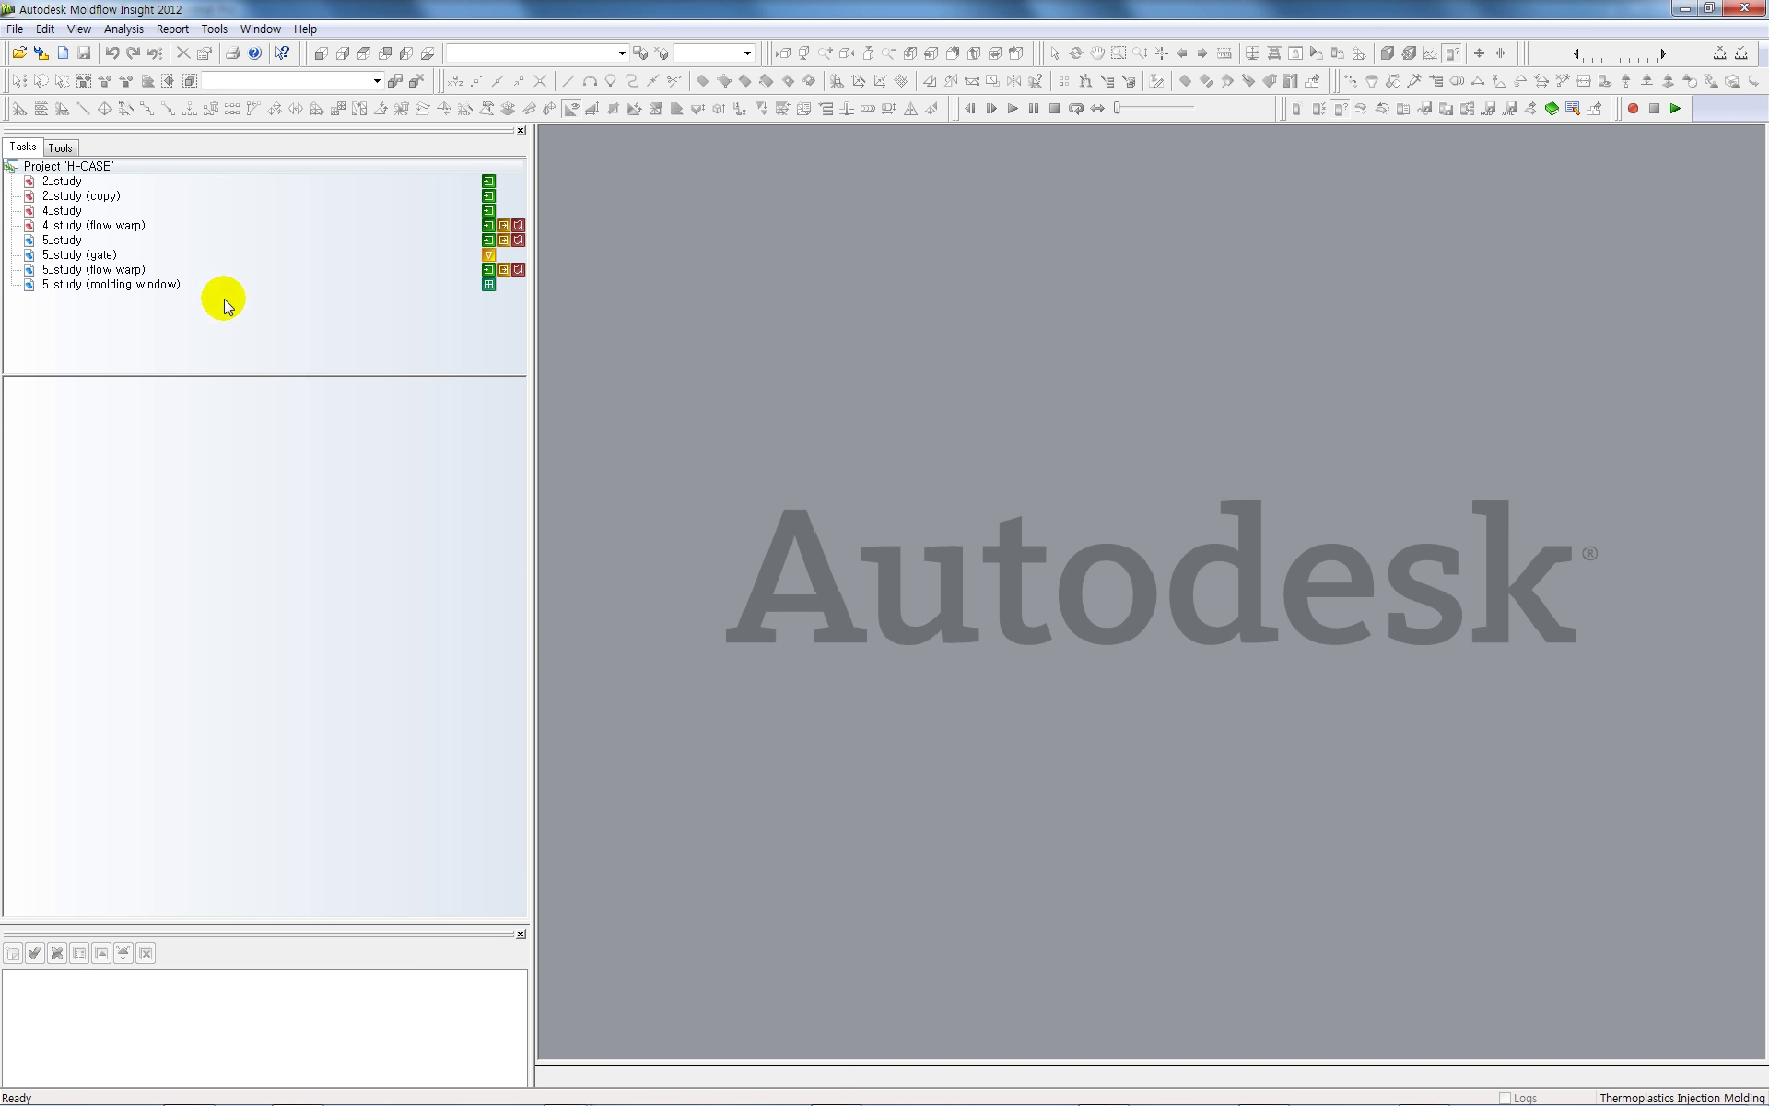
# Open the 5_study (molding window) study and inspect the part together with its runner system
pyautogui.doubleClick(96, 286)
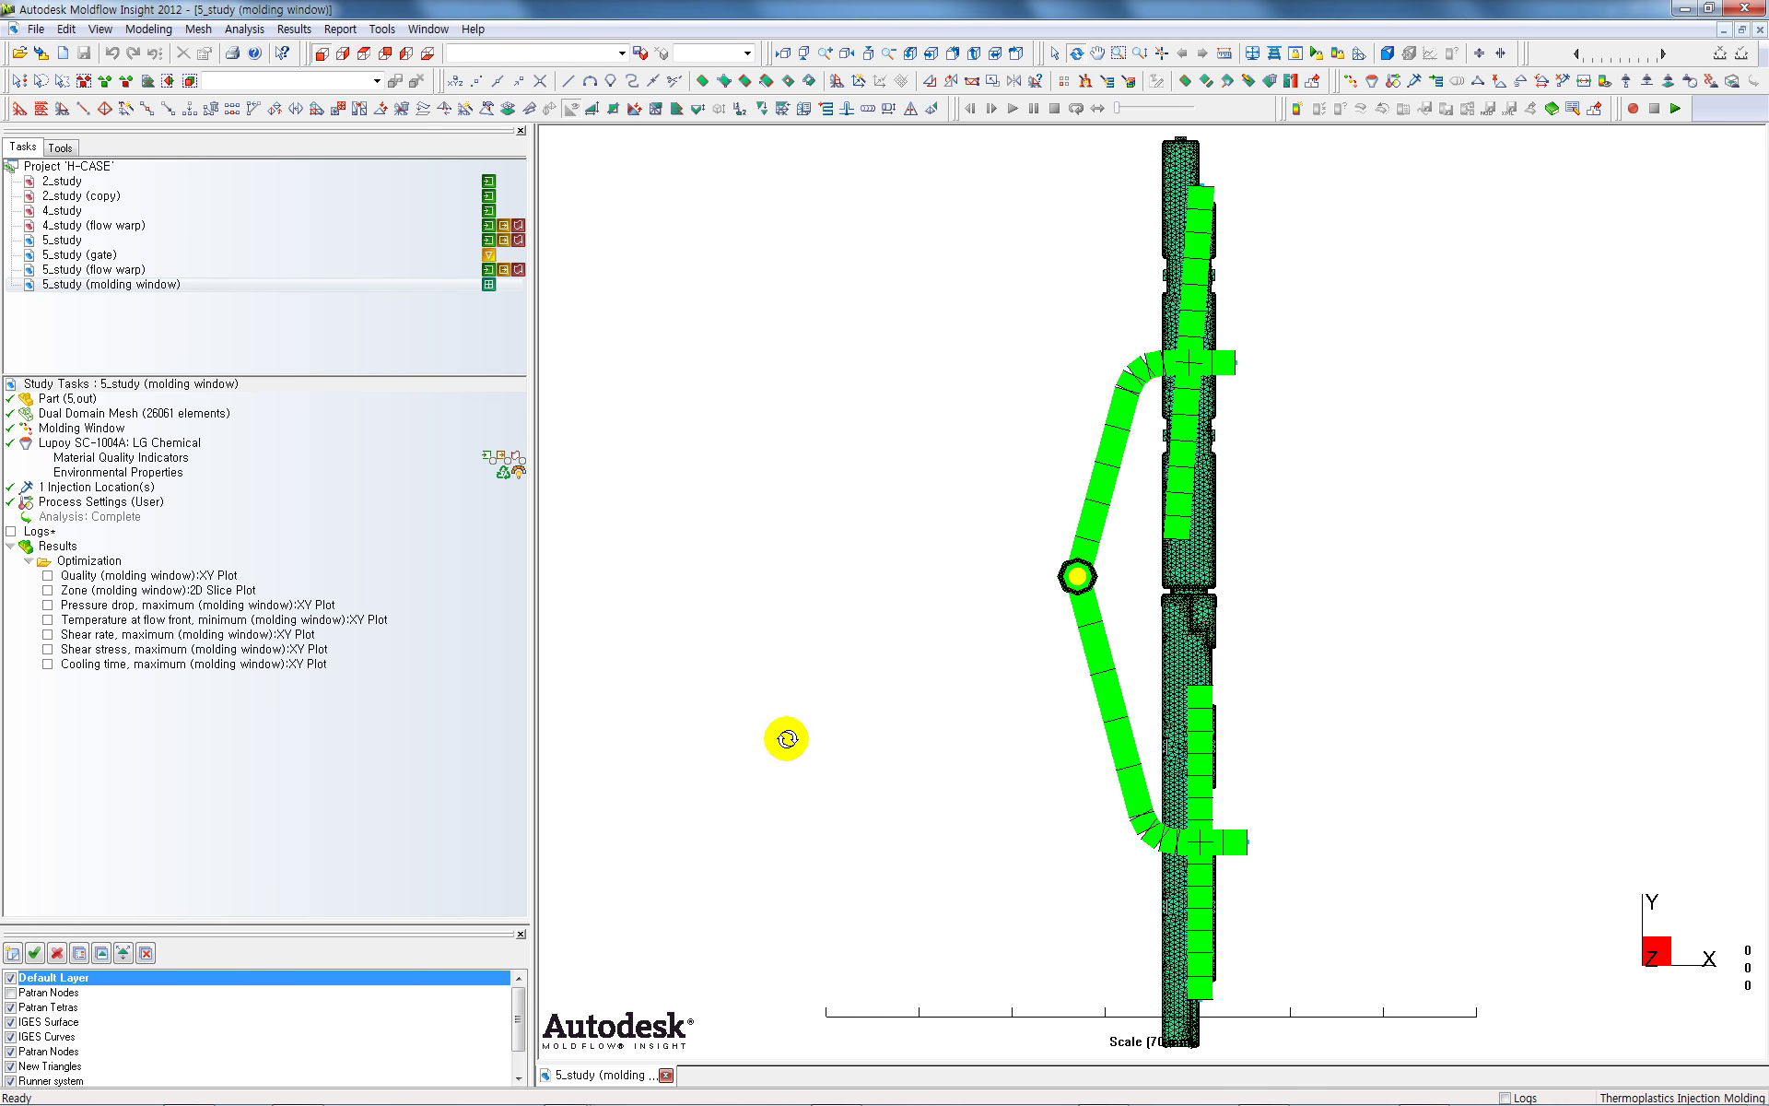
pyautogui.moveTo(899, 848); pyautogui.dragTo(892, 572)
pyautogui.scroll(5, 1130, 703)
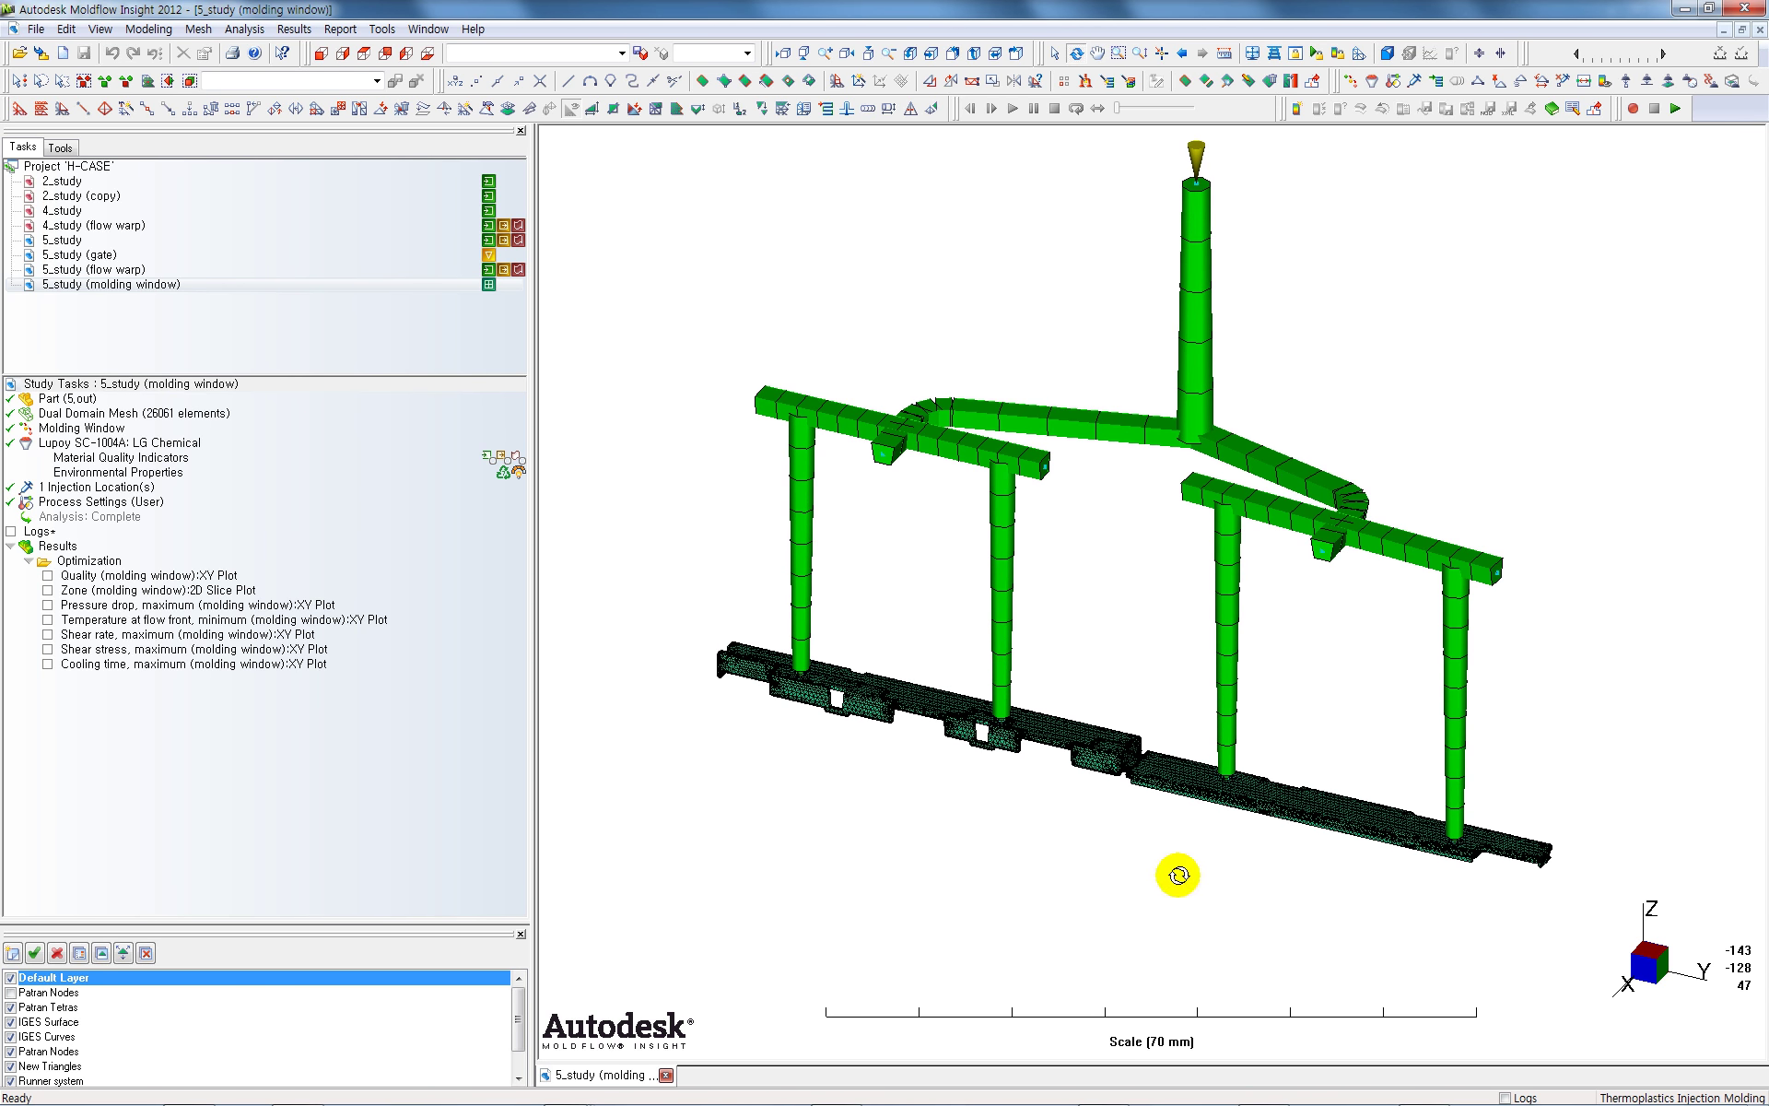
pyautogui.moveTo(1271, 867); pyautogui.dragTo(1192, 461)
pyautogui.moveTo(1161, 853); pyautogui.dragTo(1148, 460)
# Check the specified thickness in the properties of a surface element on the H-CASE part, and cancel without keeping changes
pyautogui.rightClick(1153, 477)
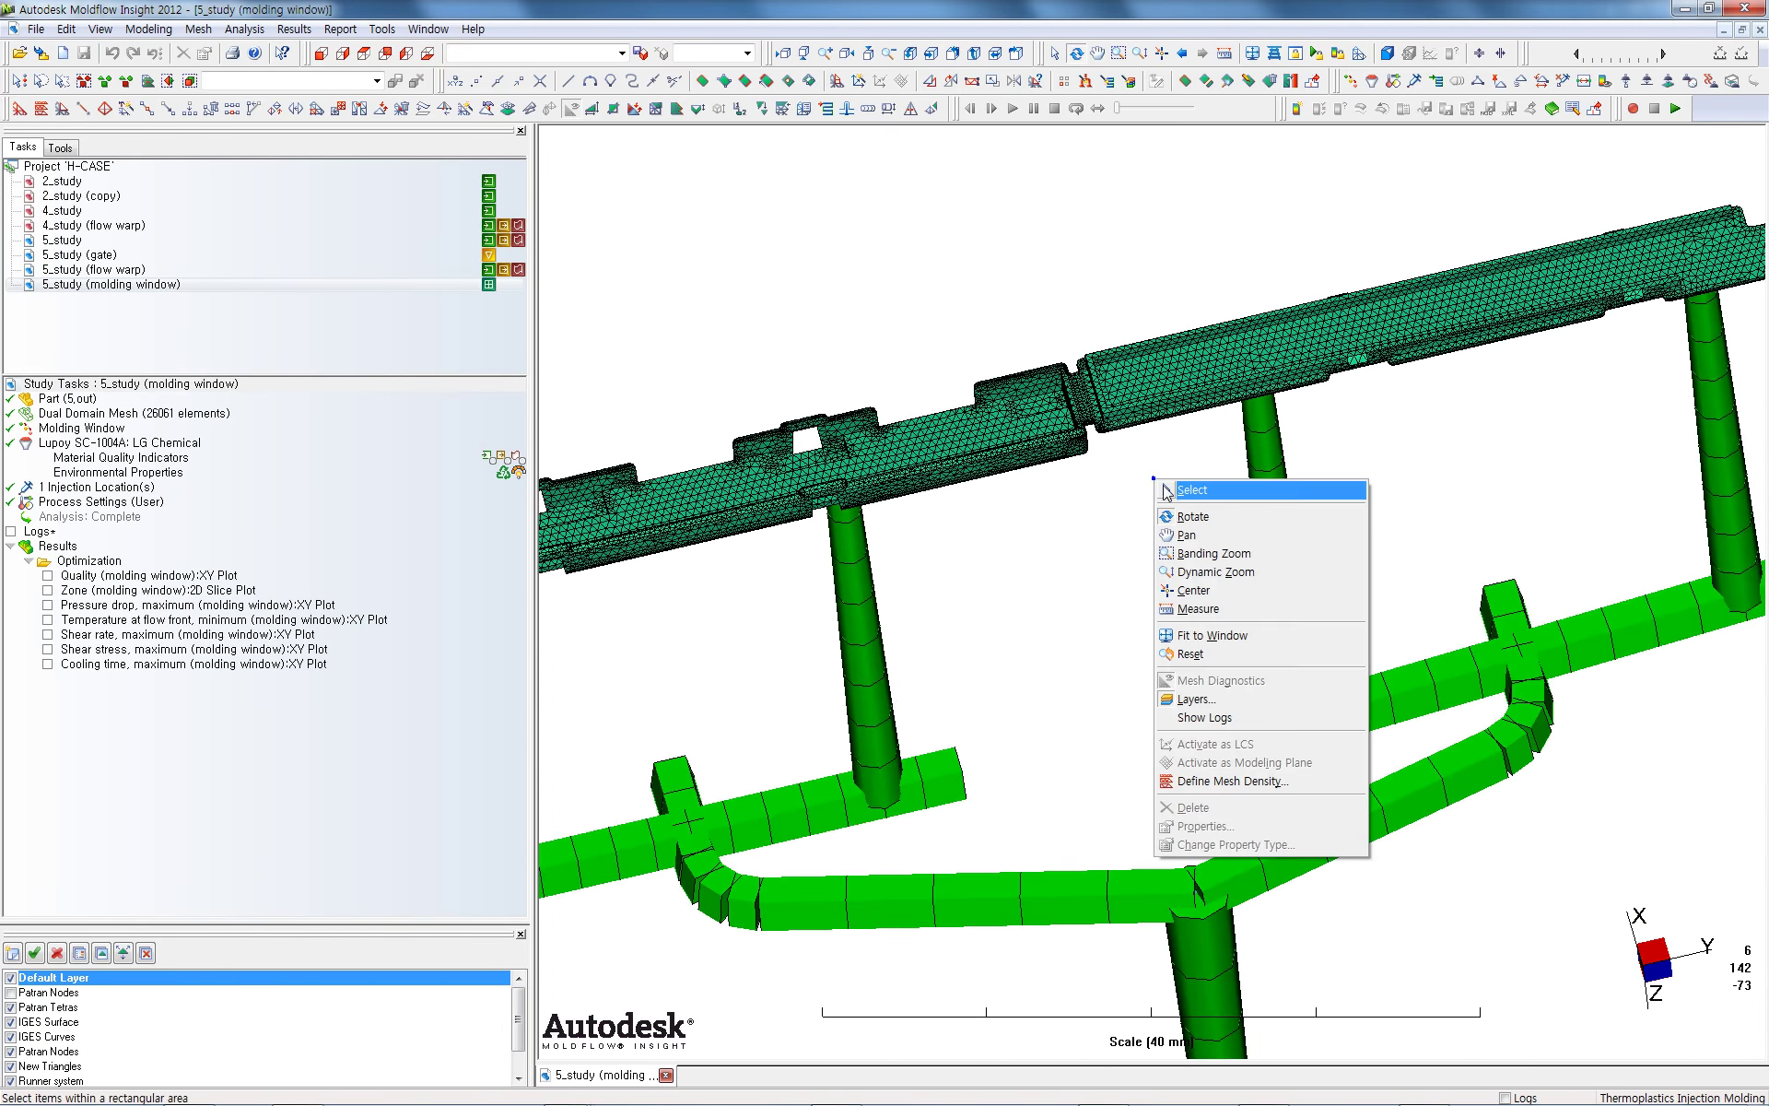
pyautogui.click(1189, 490)
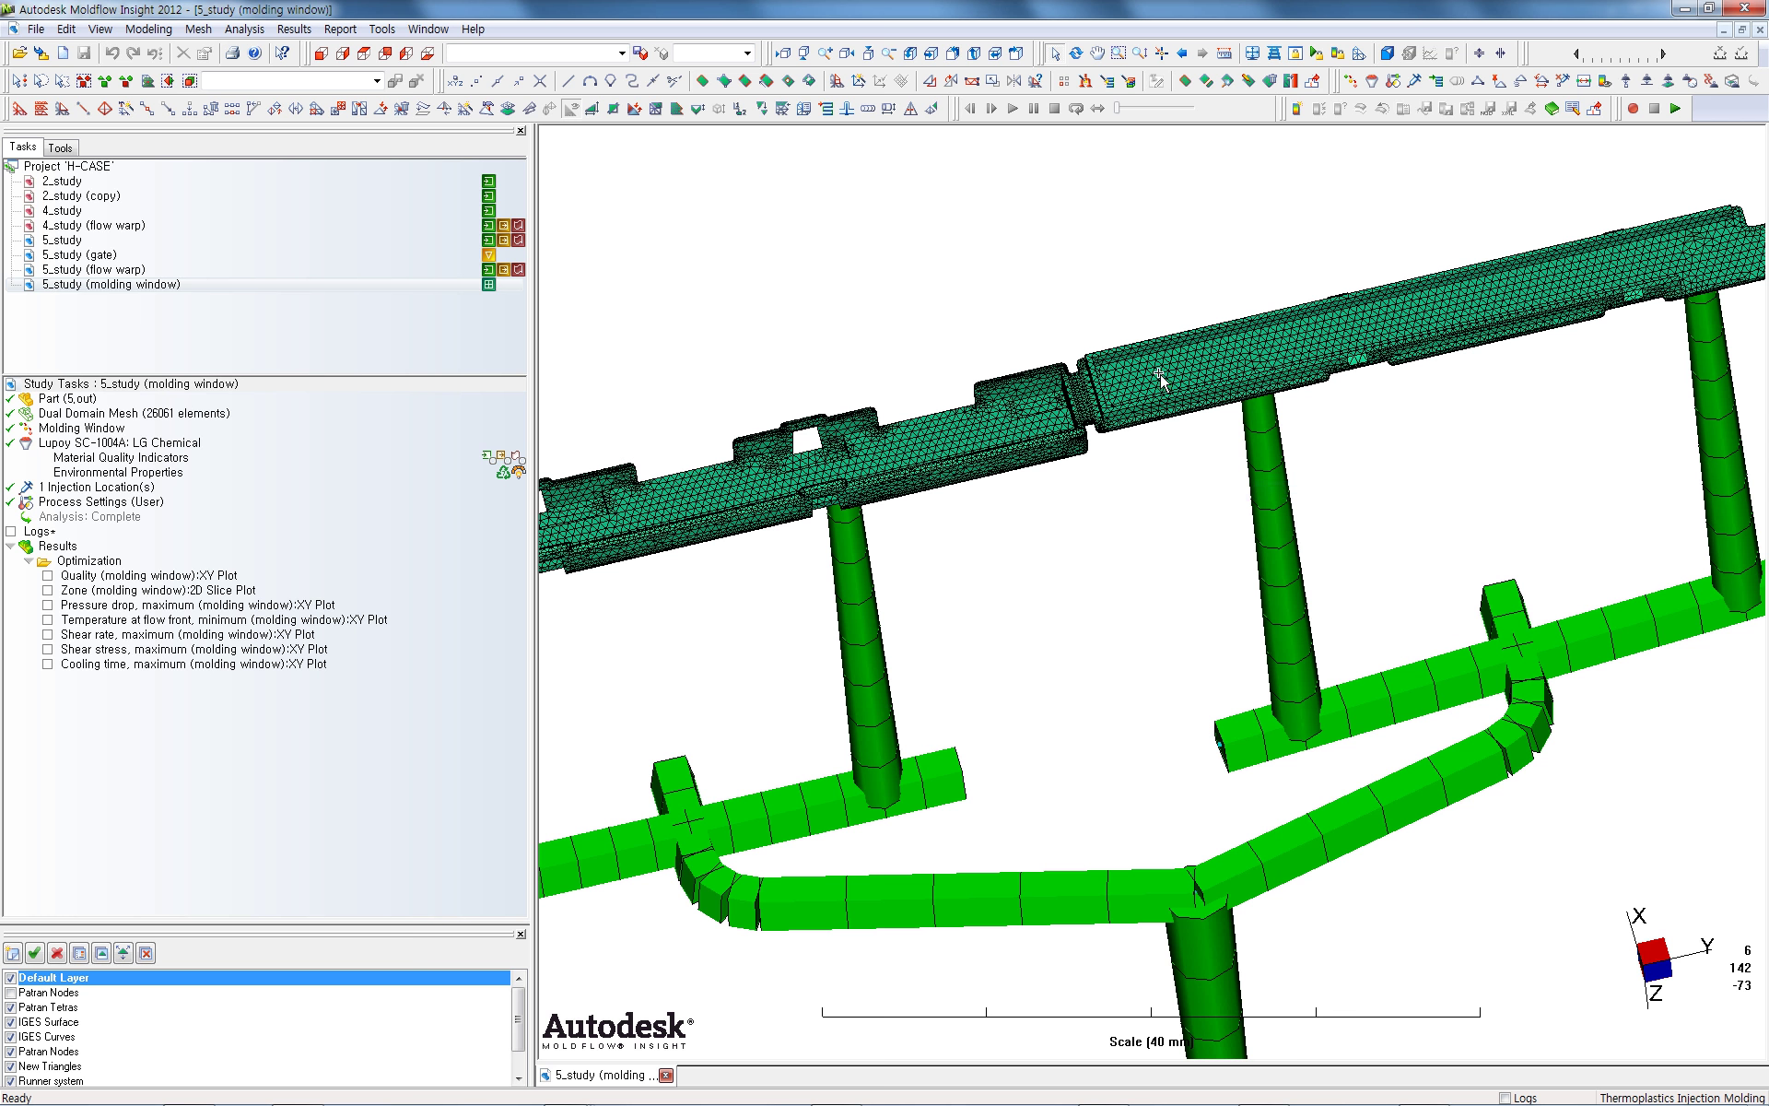
pyautogui.scroll(2, 1173, 376)
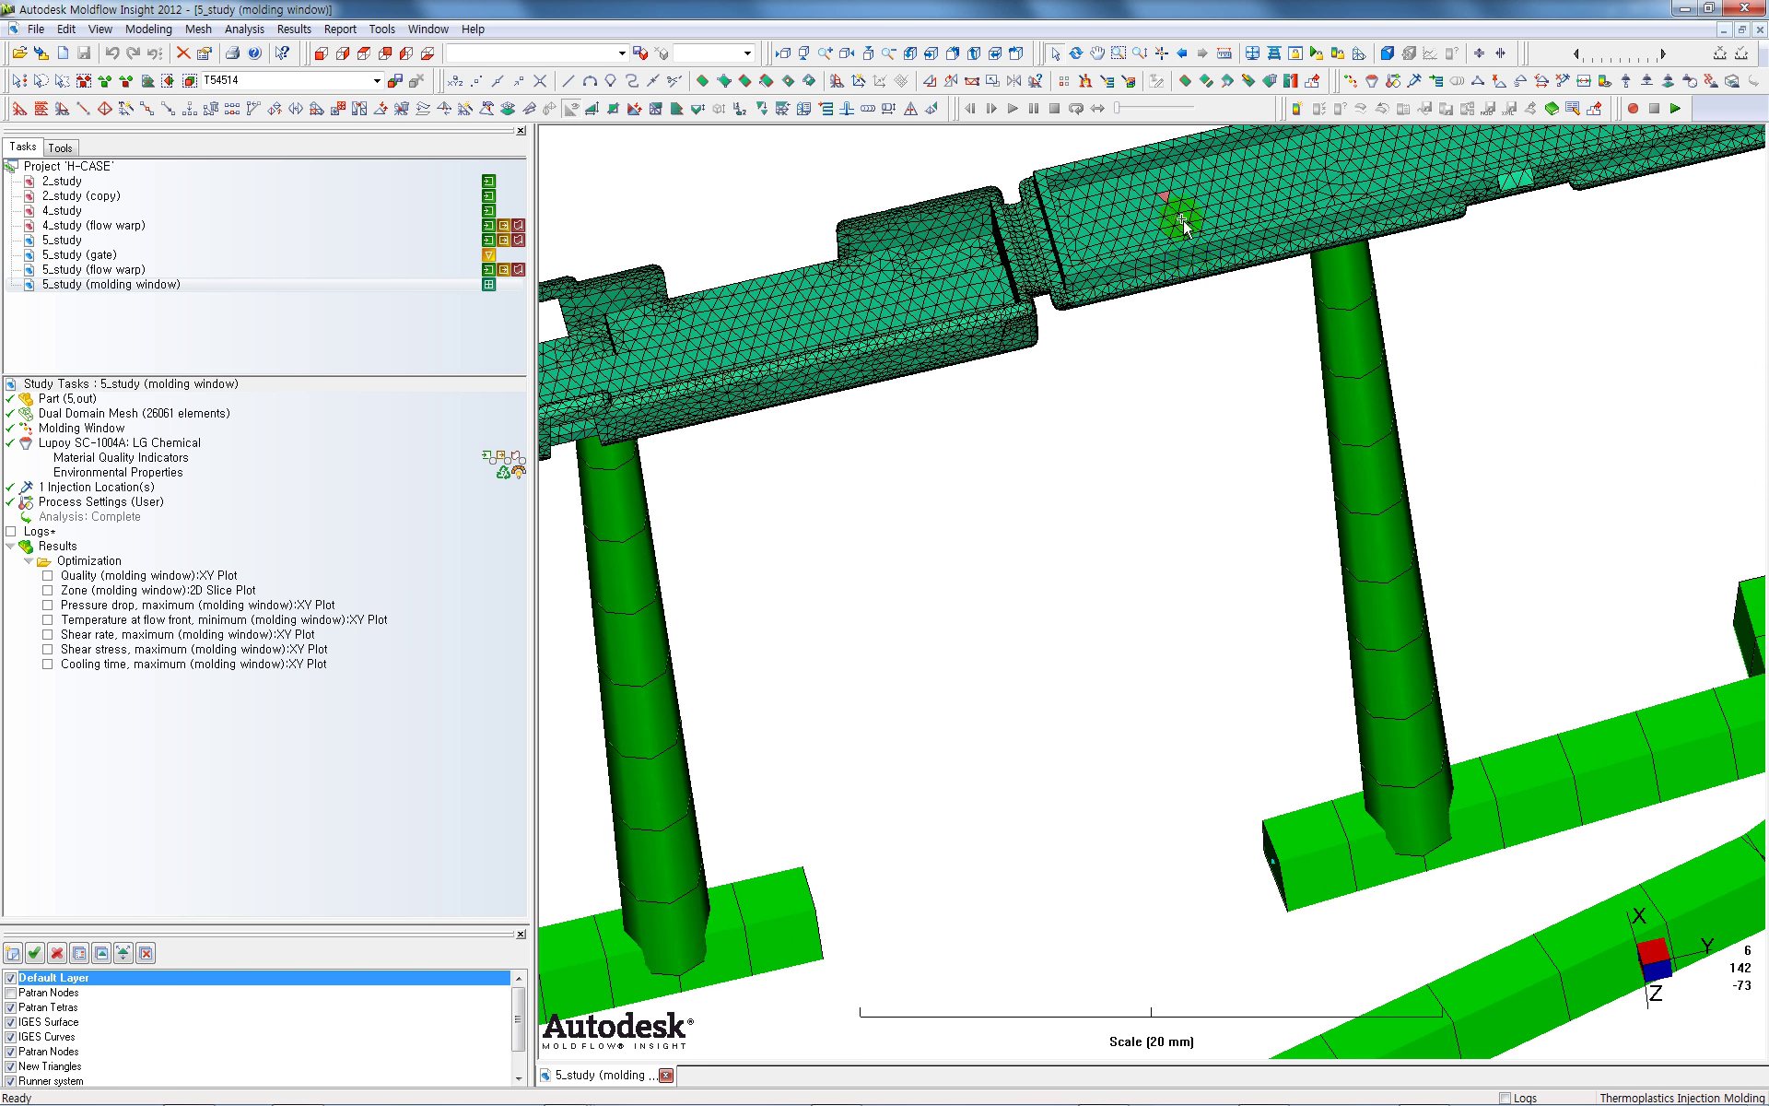
pyautogui.rightClick(1165, 197)
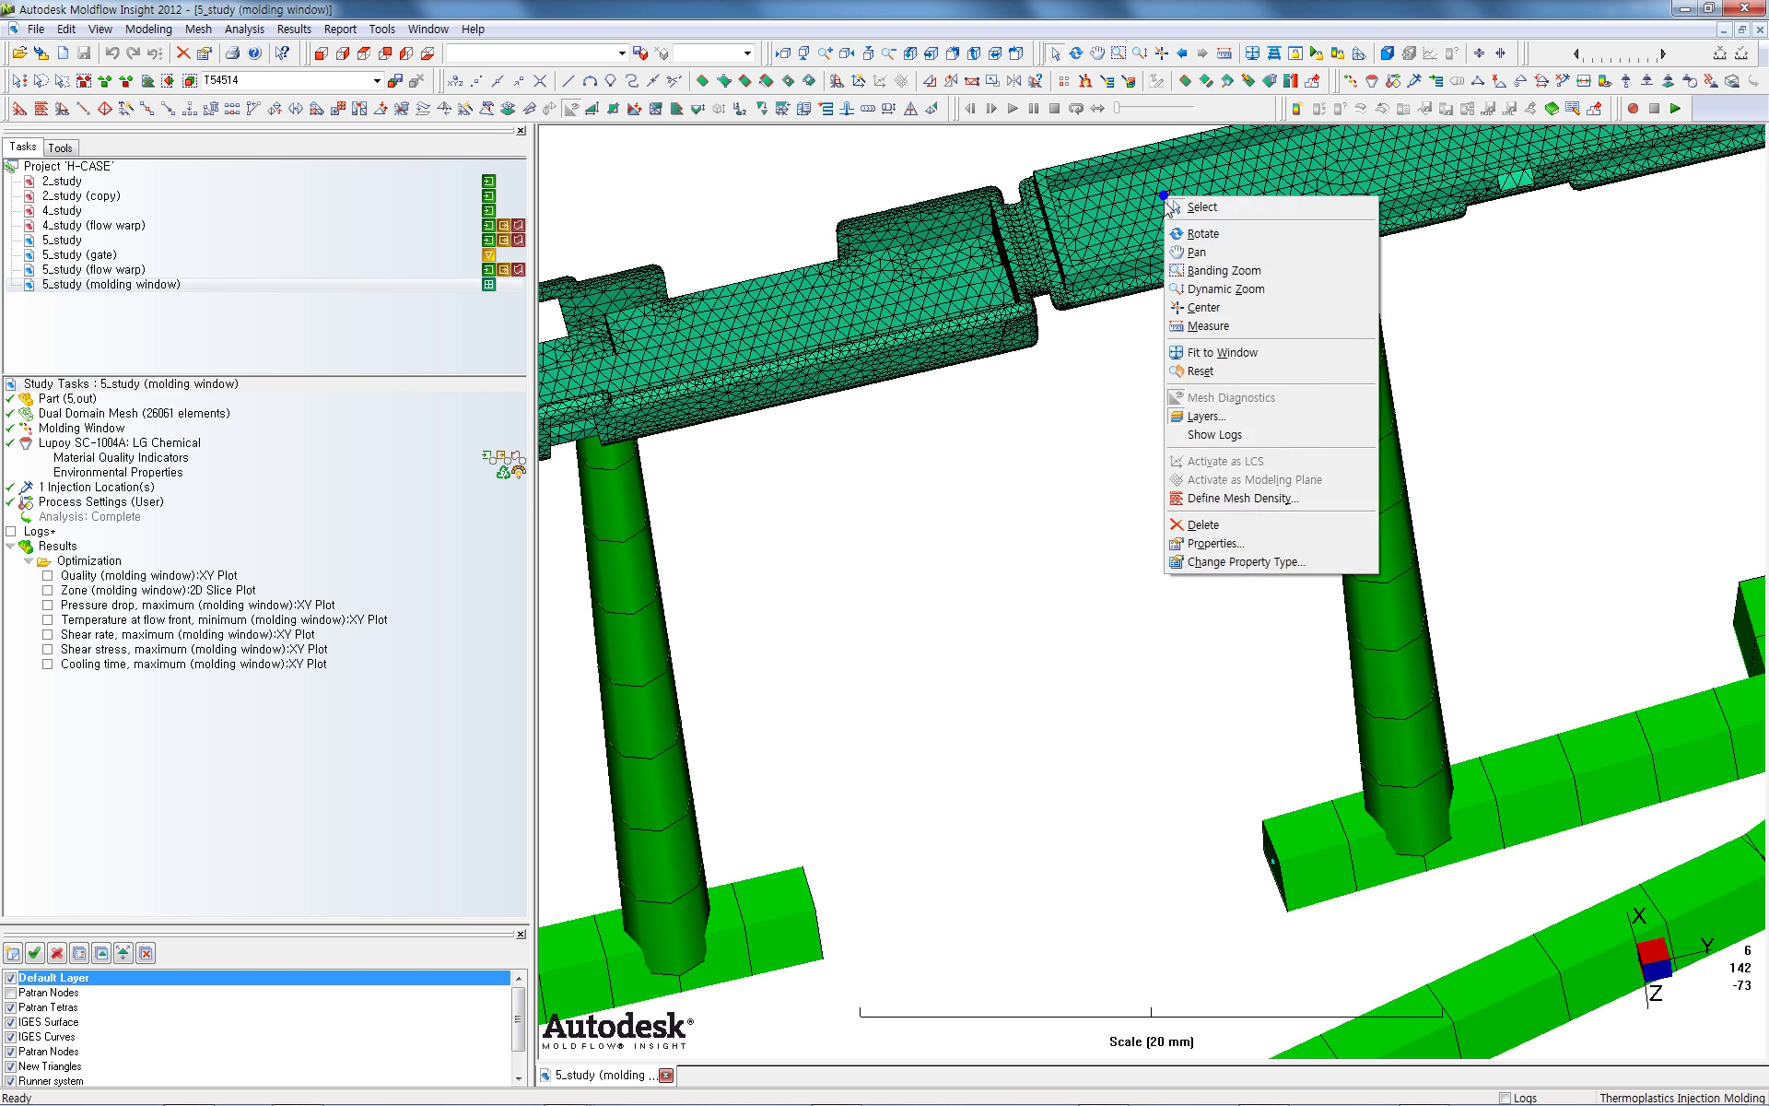
pyautogui.click(1224, 545)
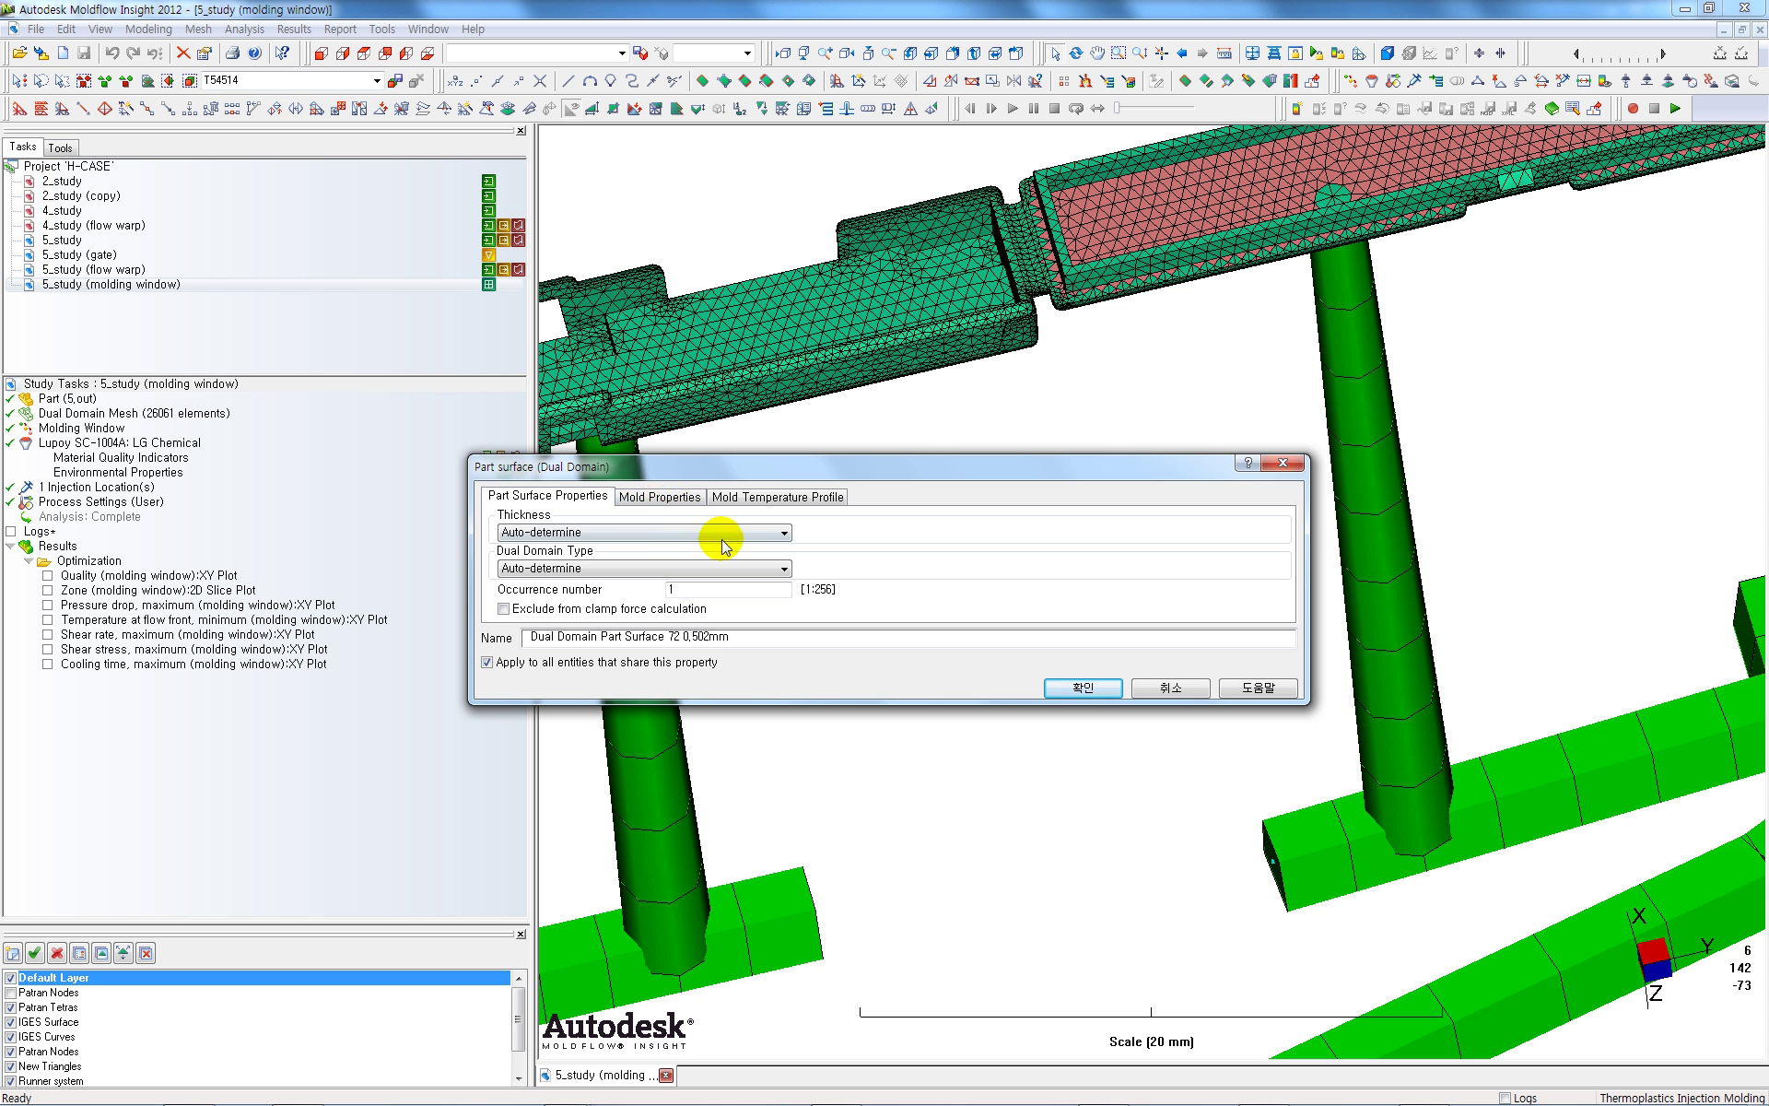
pyautogui.click(787, 538)
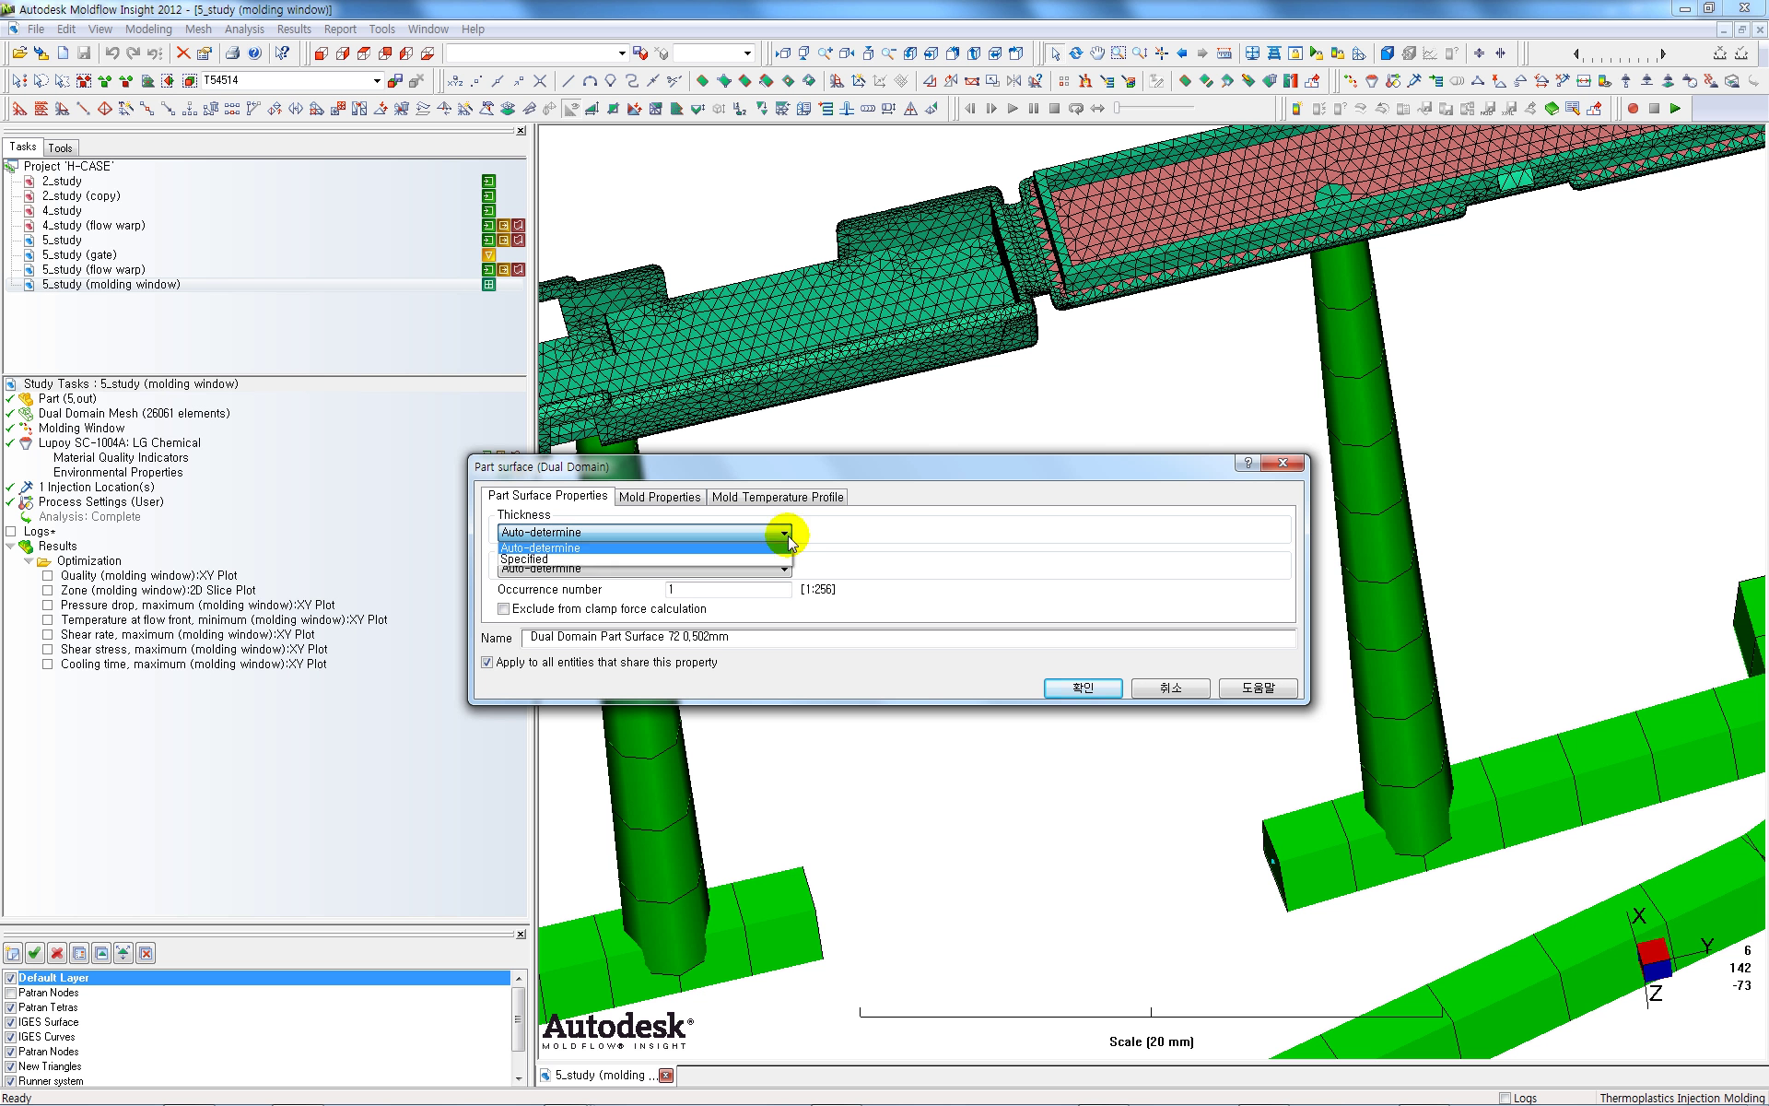
pyautogui.click(786, 559)
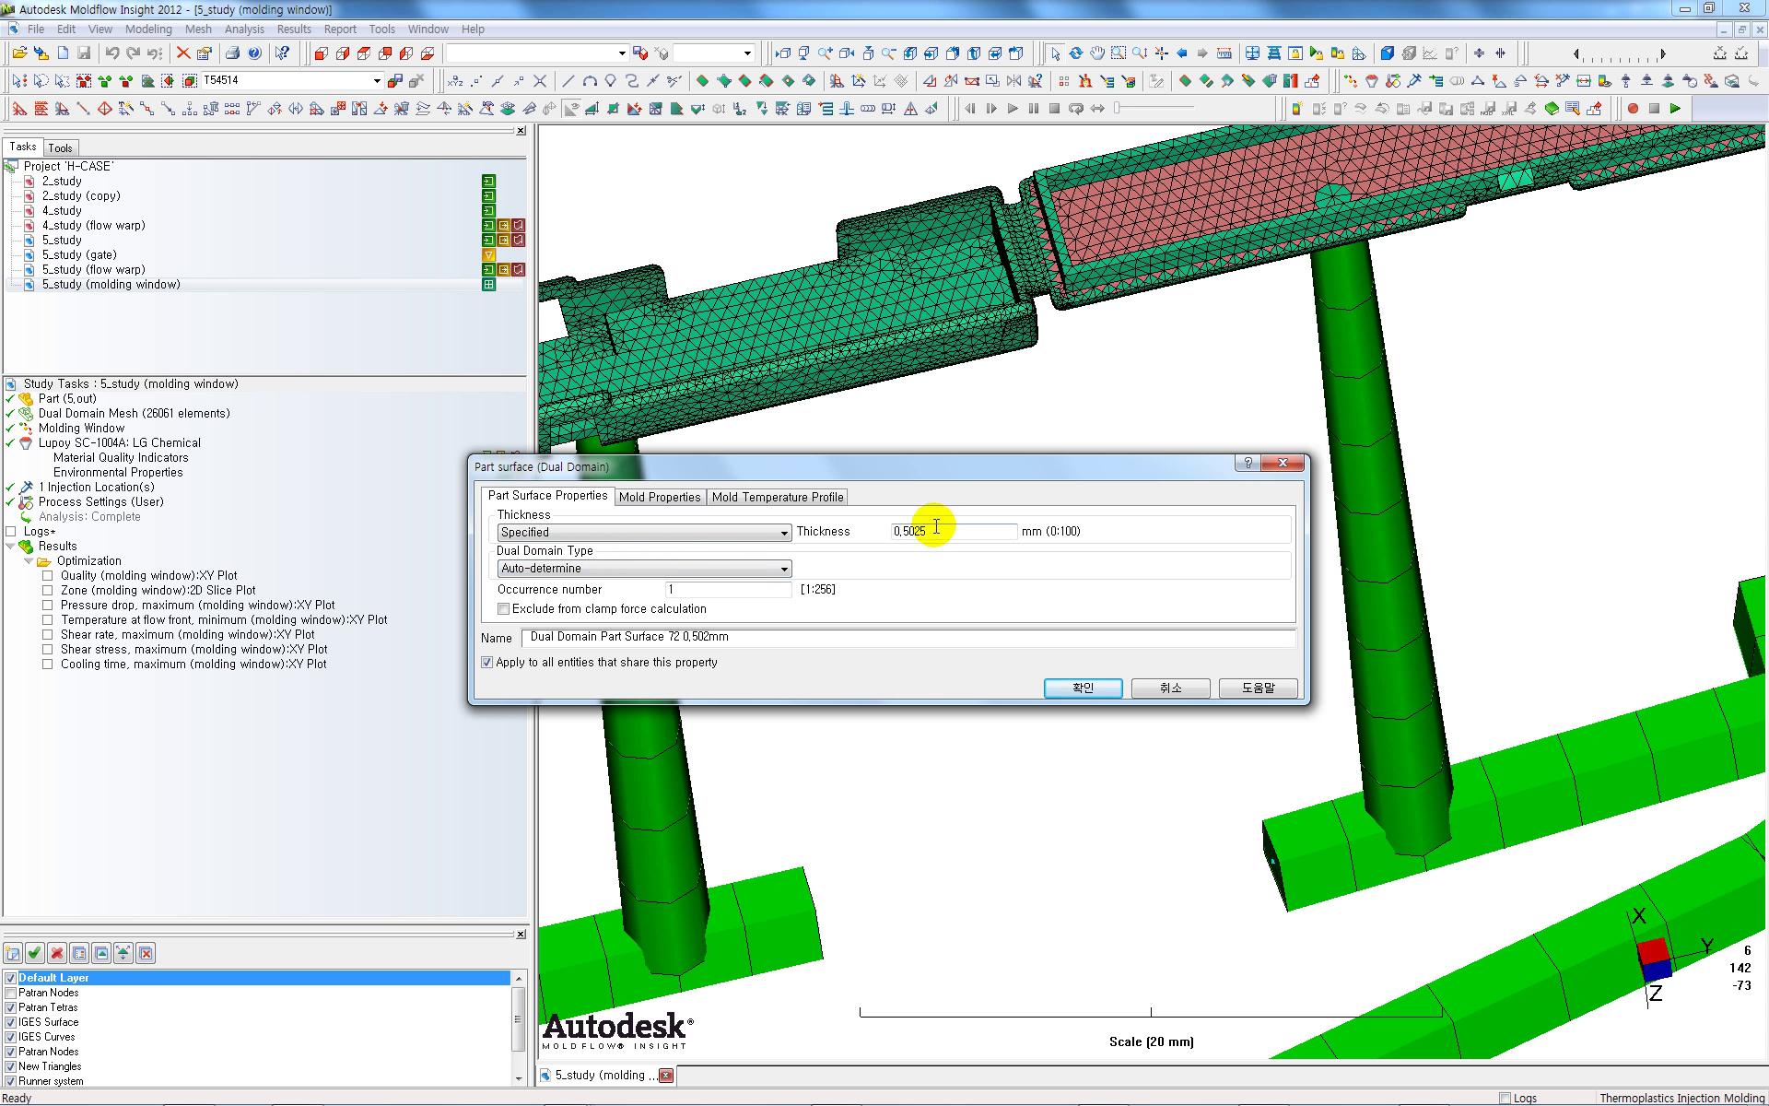
pyautogui.click(784, 532)
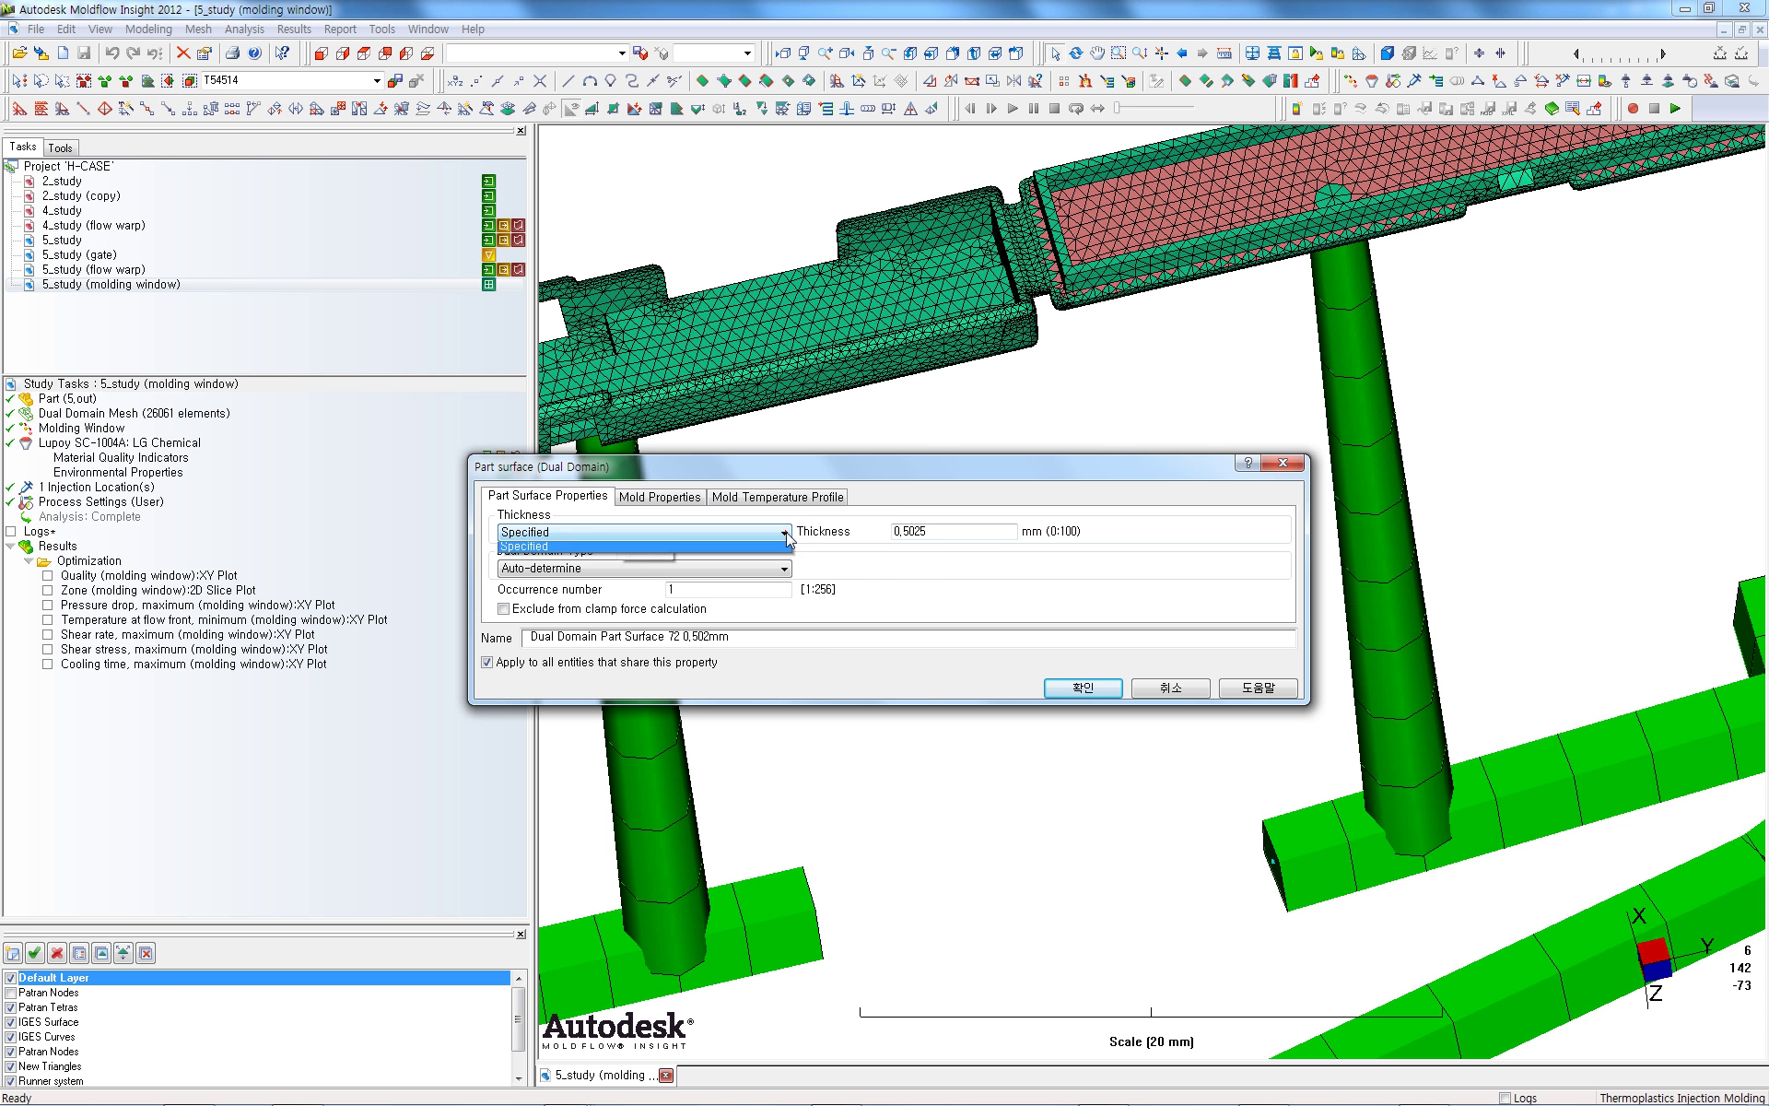
pyautogui.click(731, 548)
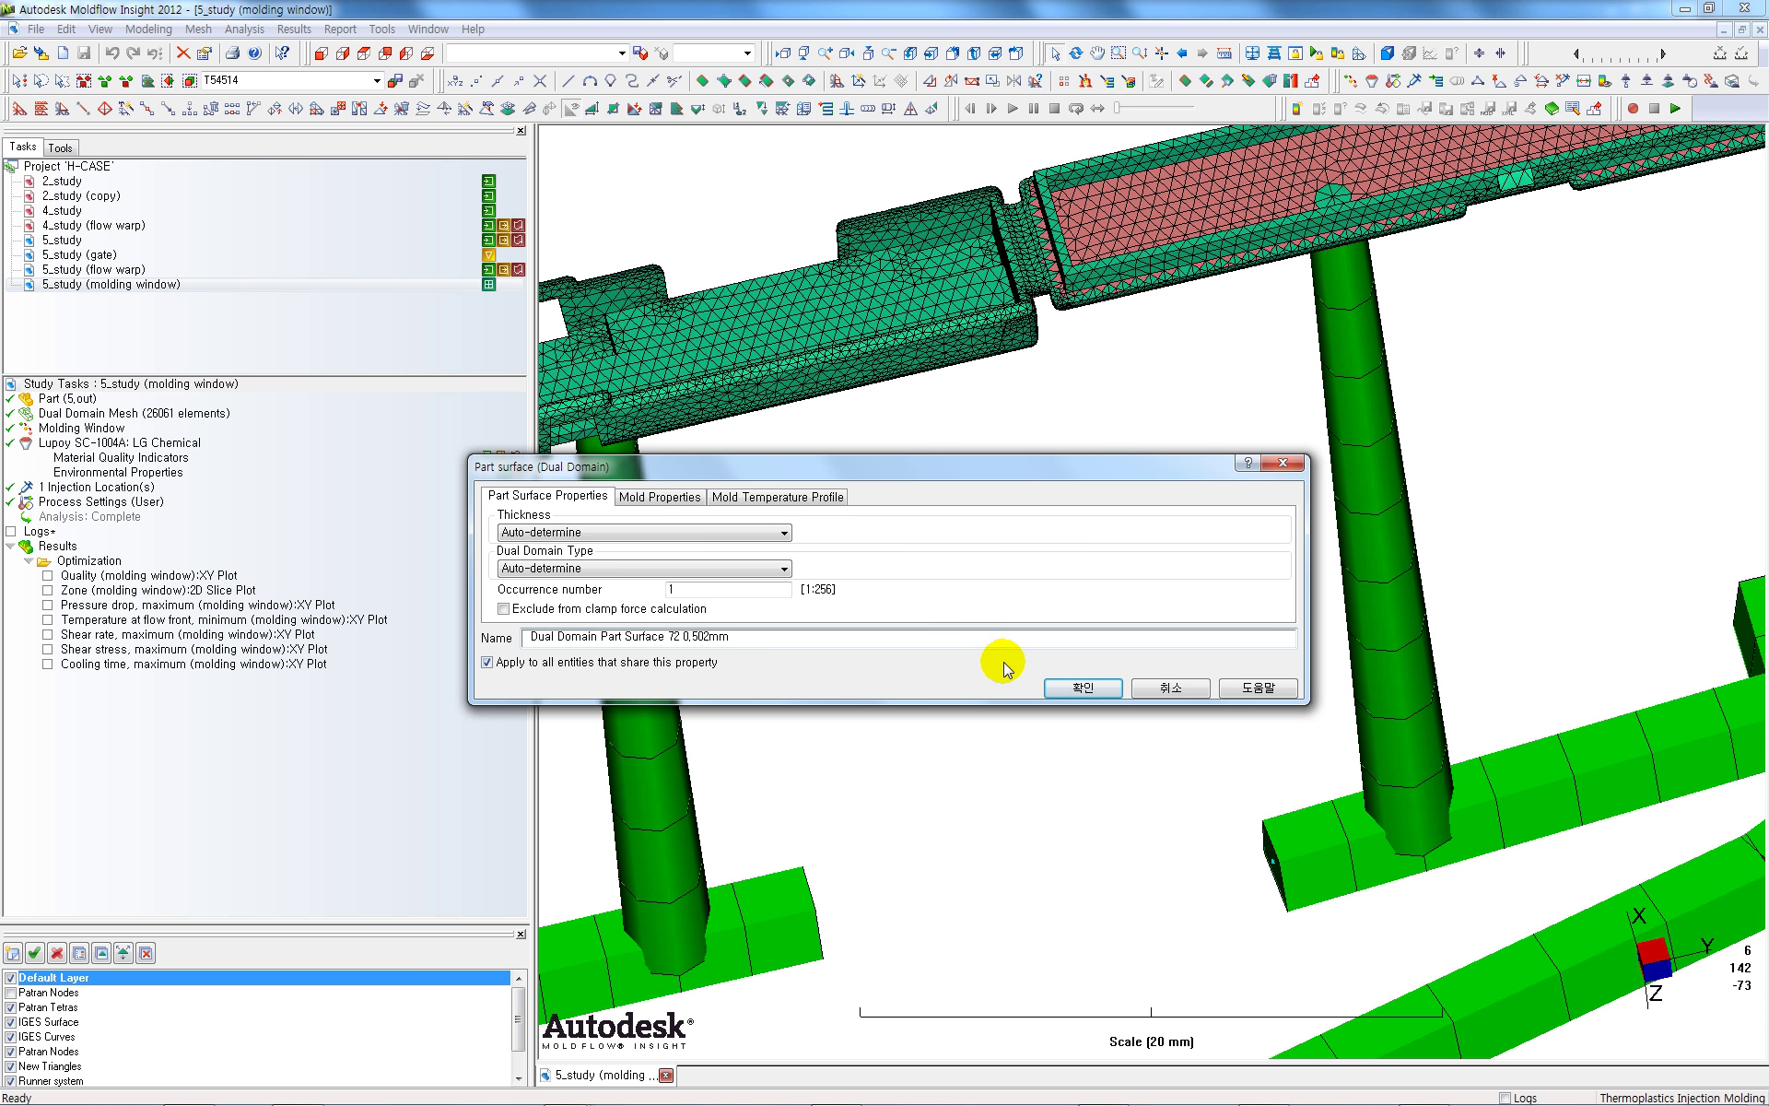
pyautogui.click(1149, 686)
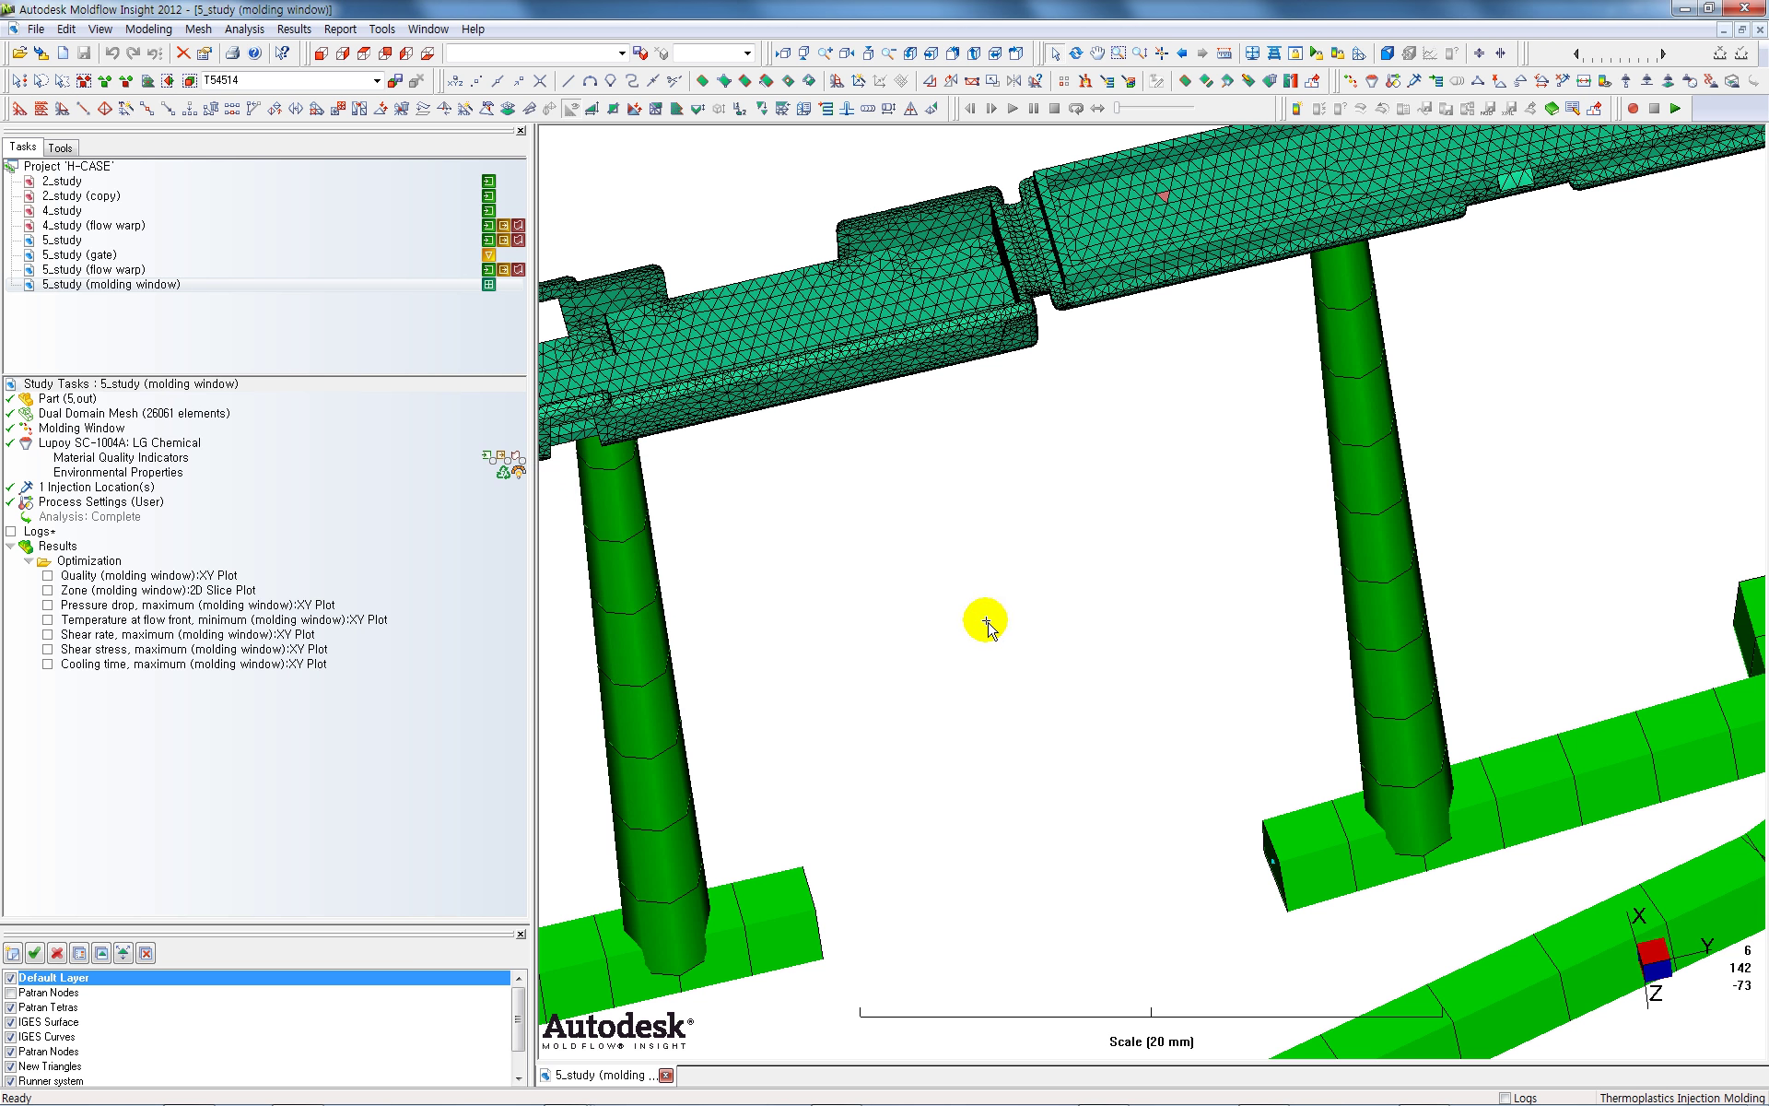
# Display the Zone (molding window) 2D slice plot and examine its feasible region, mold temperature and melt temperature axis
pyautogui.scroll(-10, 978, 619)
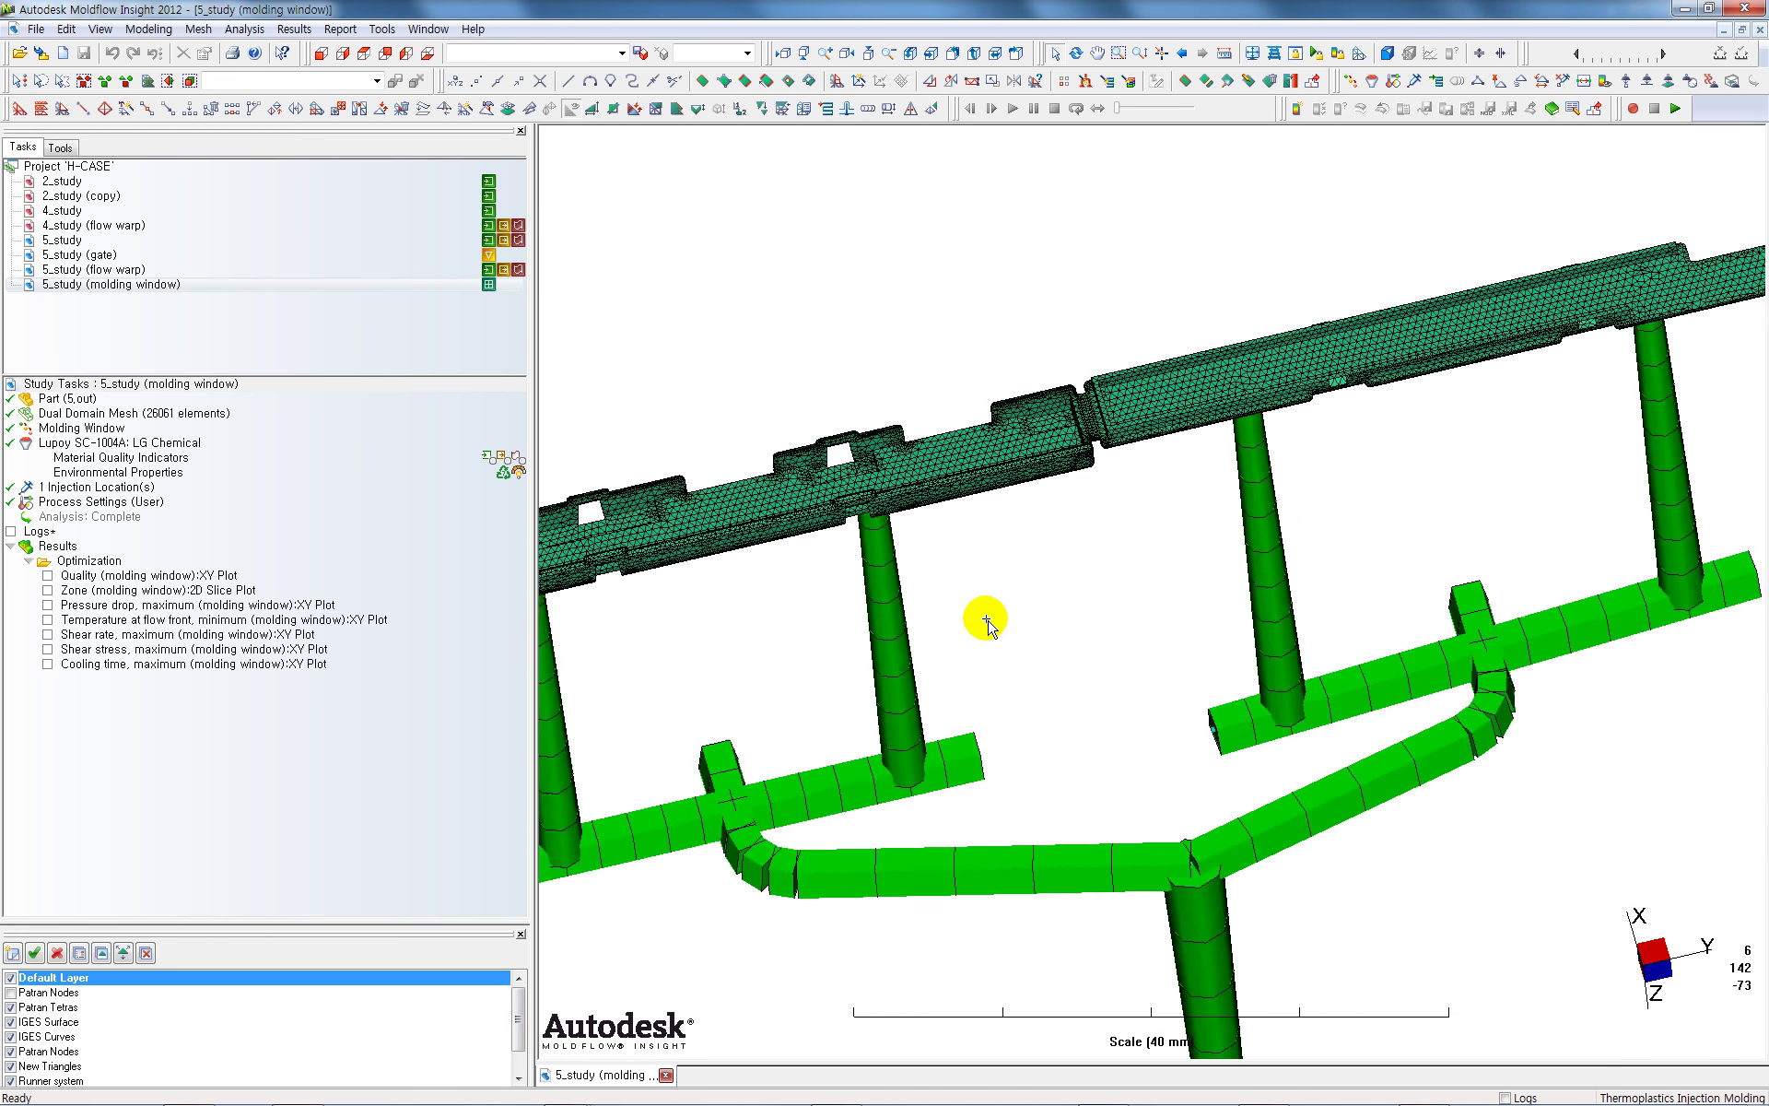
pyautogui.moveTo(1106, 324); pyautogui.dragTo(1069, 783, button='middle')
pyautogui.moveTo(940, 612); pyautogui.dragTo(1122, 793, button='middle')
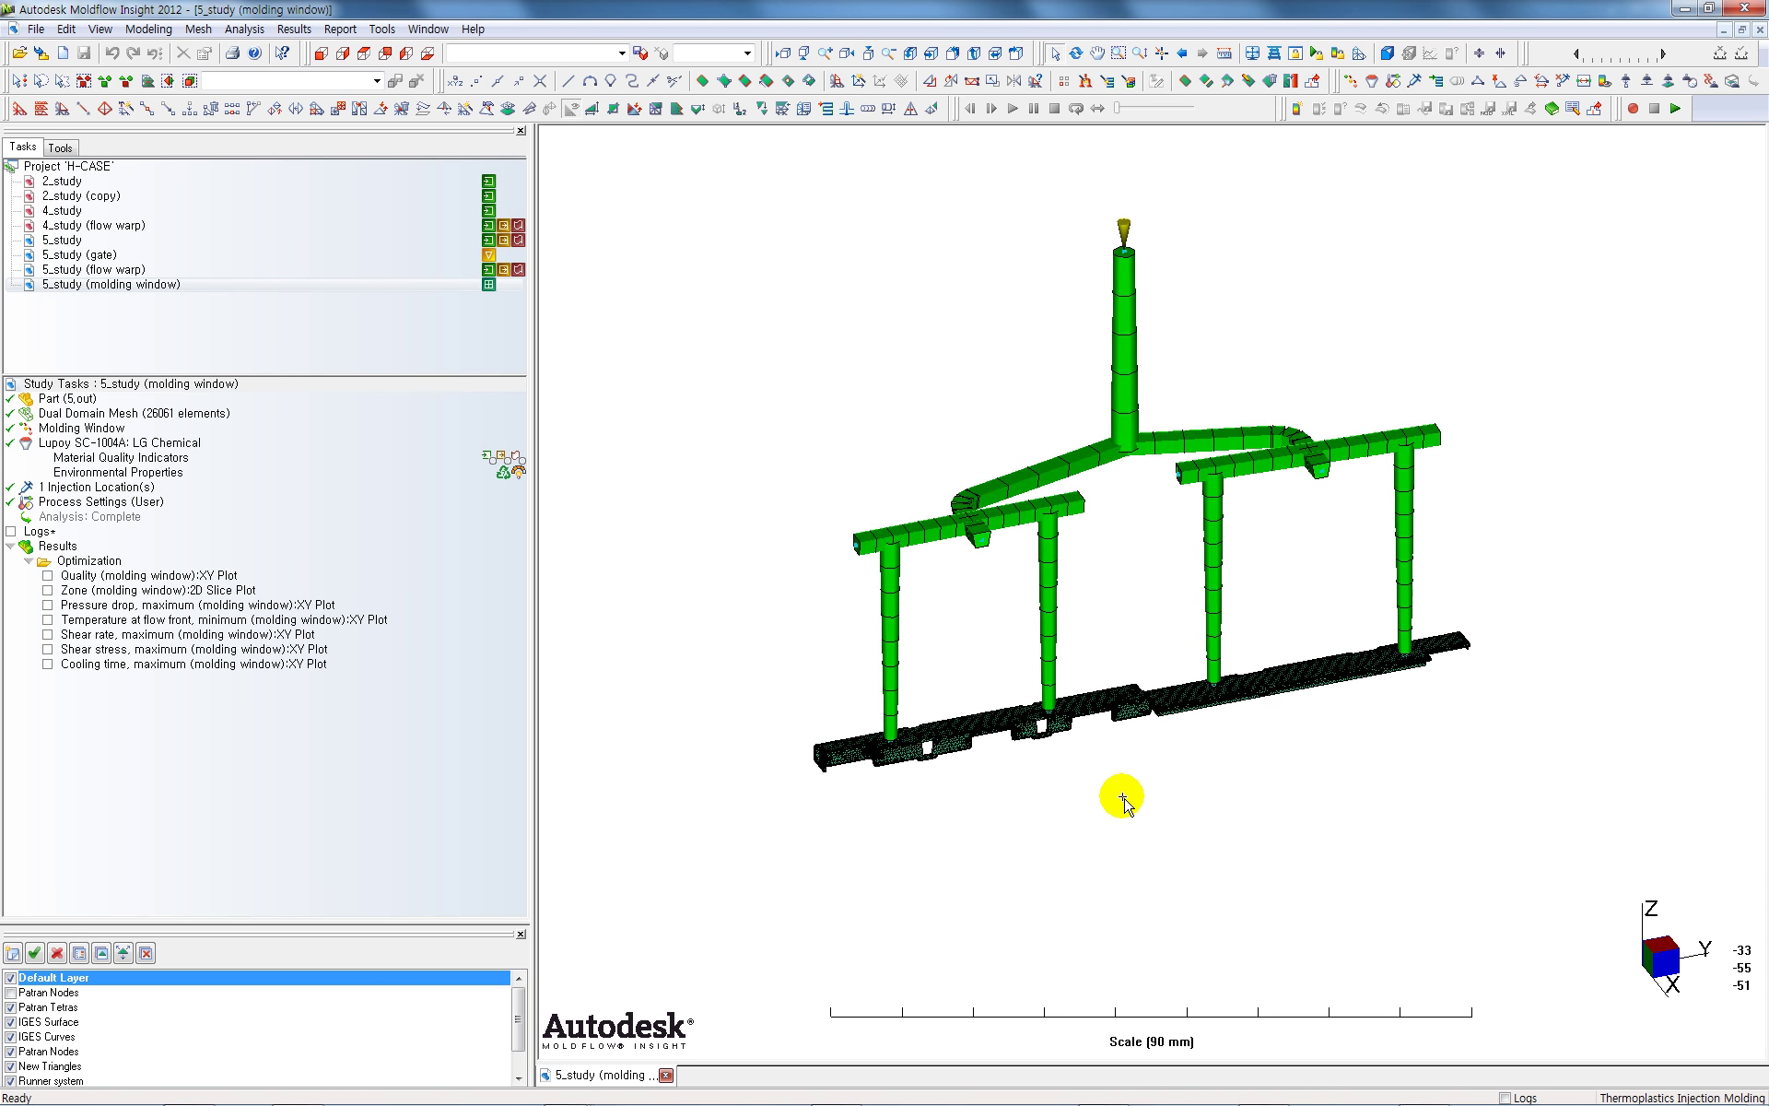
pyautogui.scroll(2, 1122, 794)
pyautogui.moveTo(1097, 589); pyautogui.dragTo(1138, 644, button='middle')
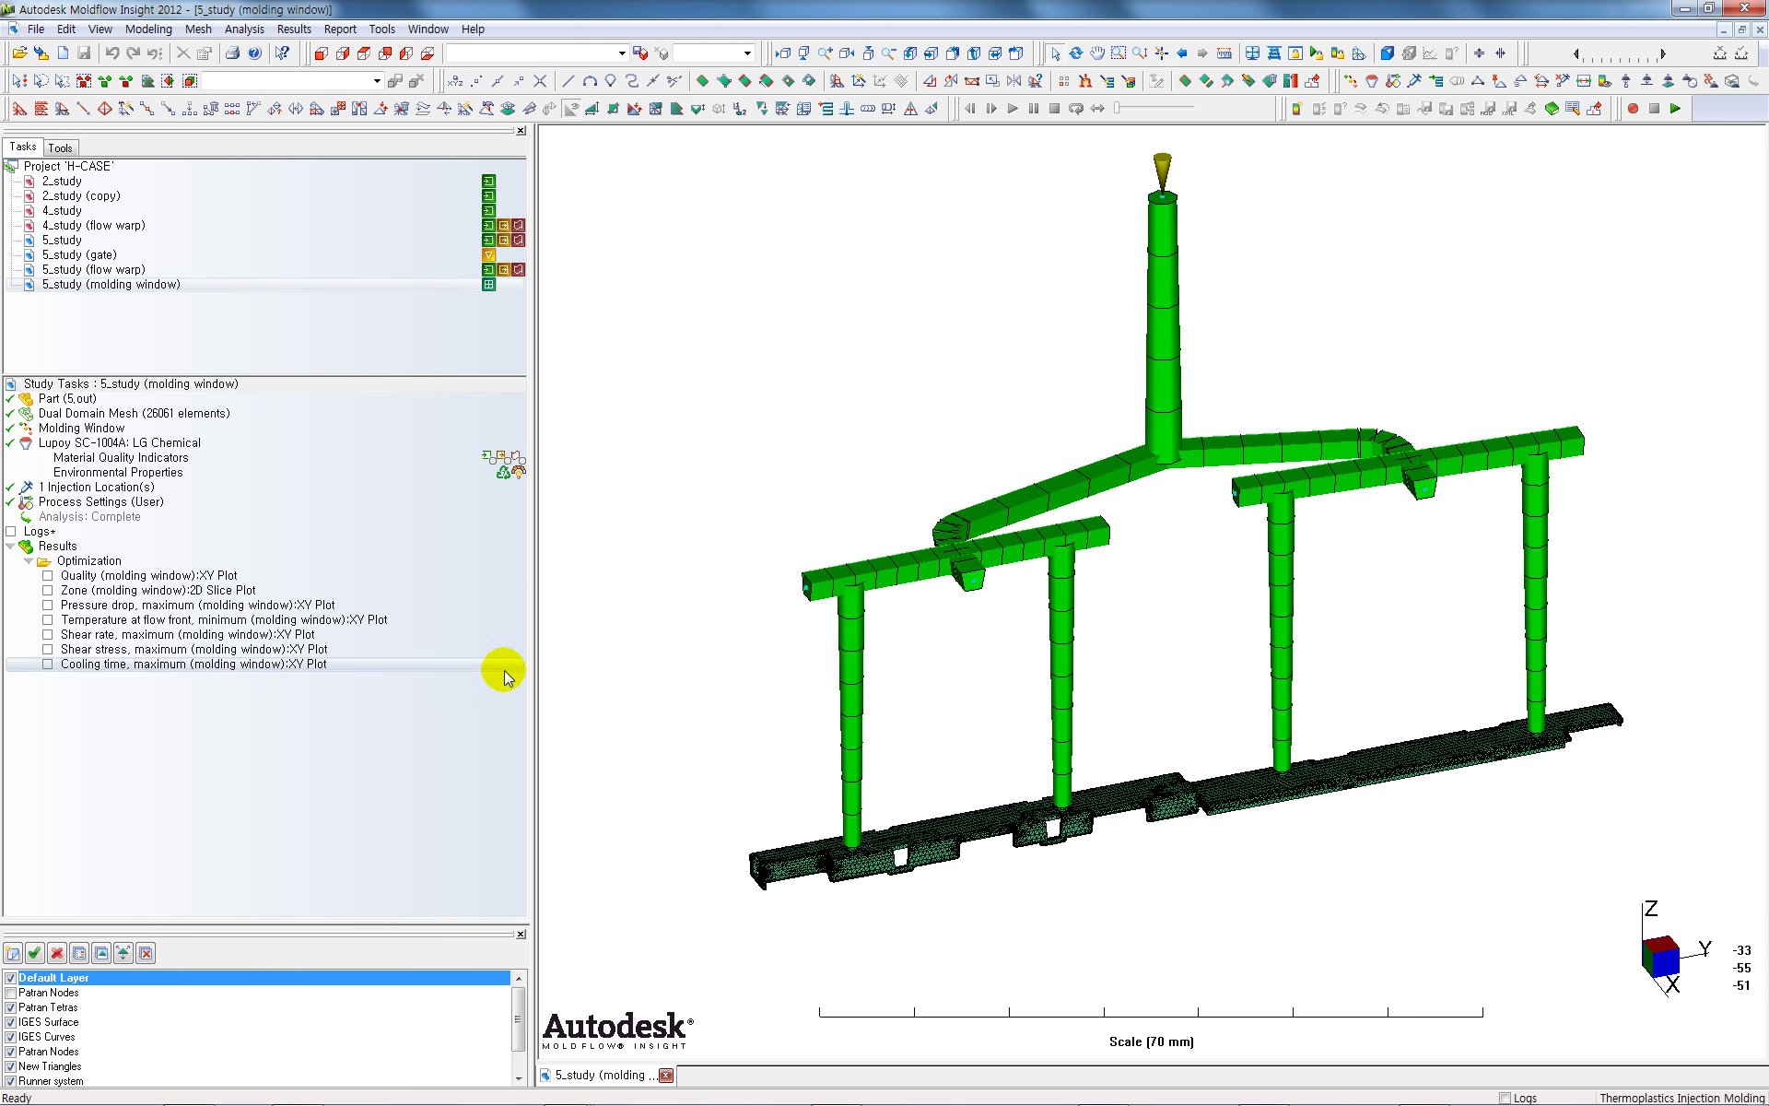
pyautogui.click(48, 591)
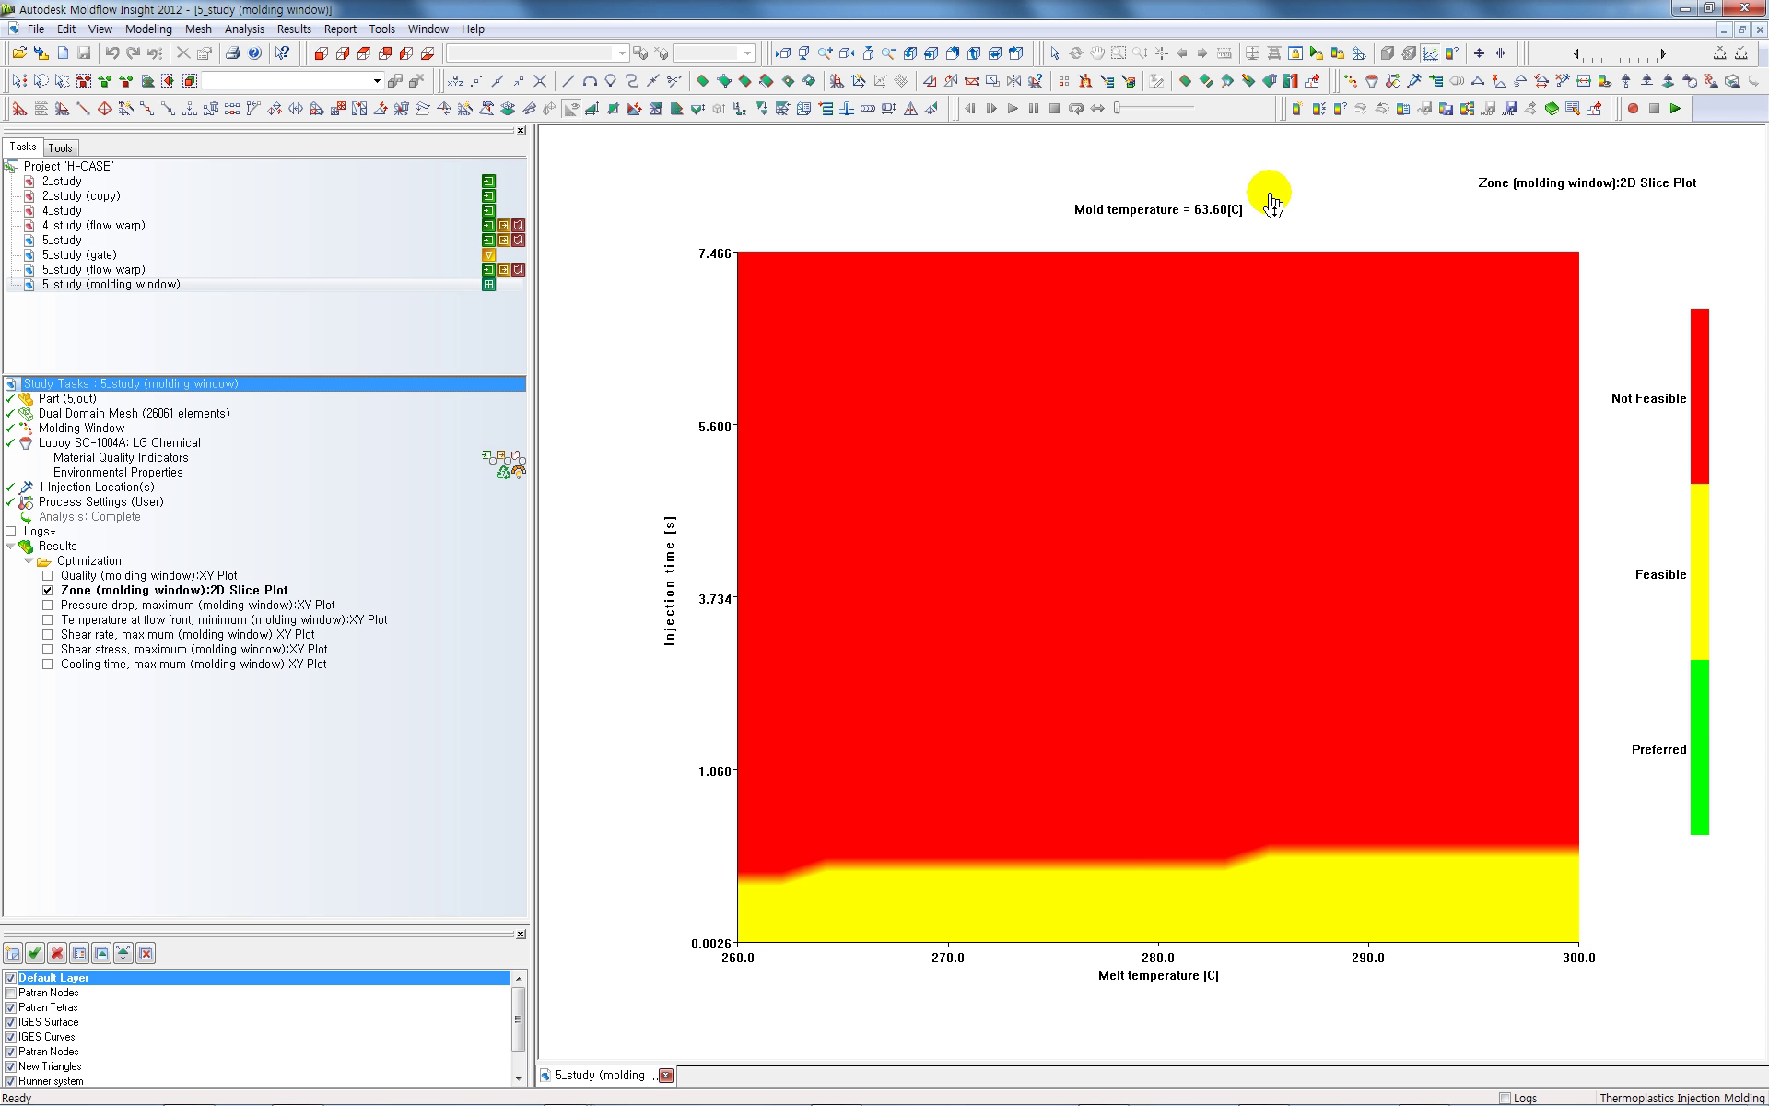
pyautogui.click(1181, 964)
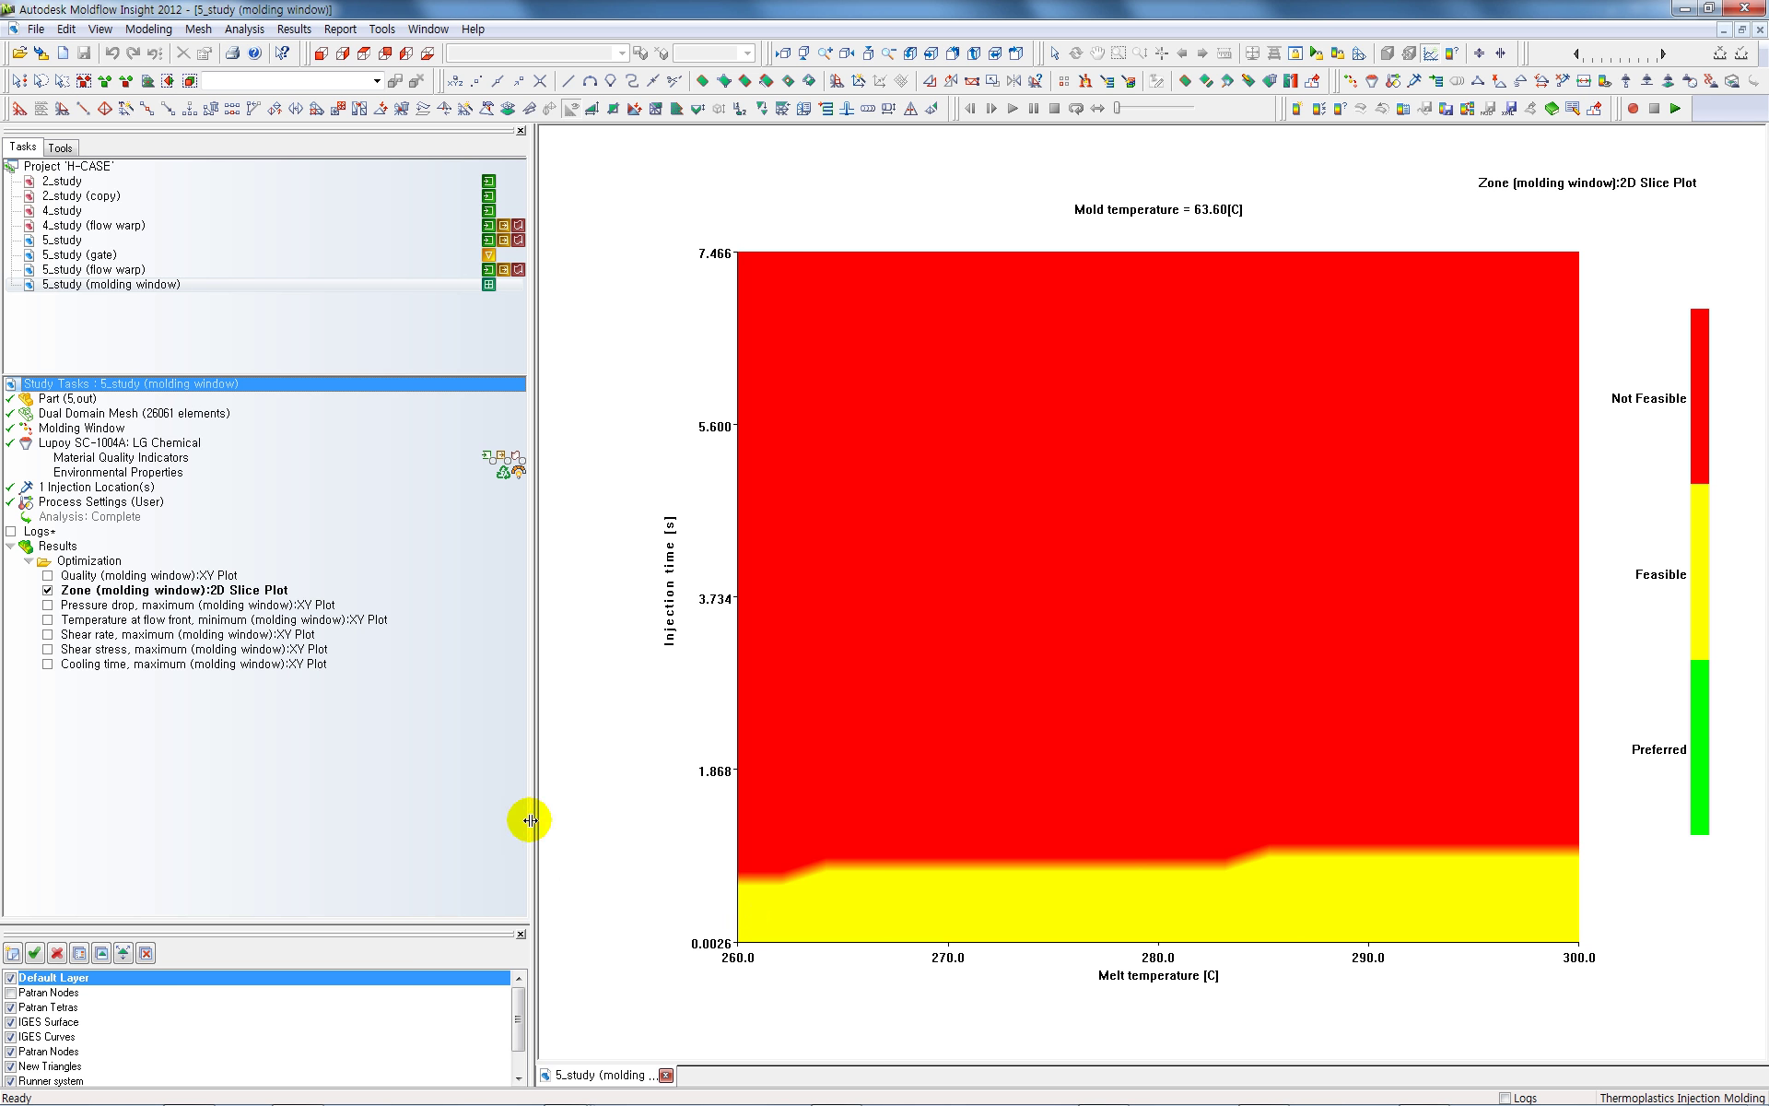
# Display the Quality (molding window) XY plot and review the mold and melt temperature parameters in its properties
pyautogui.click(47, 576)
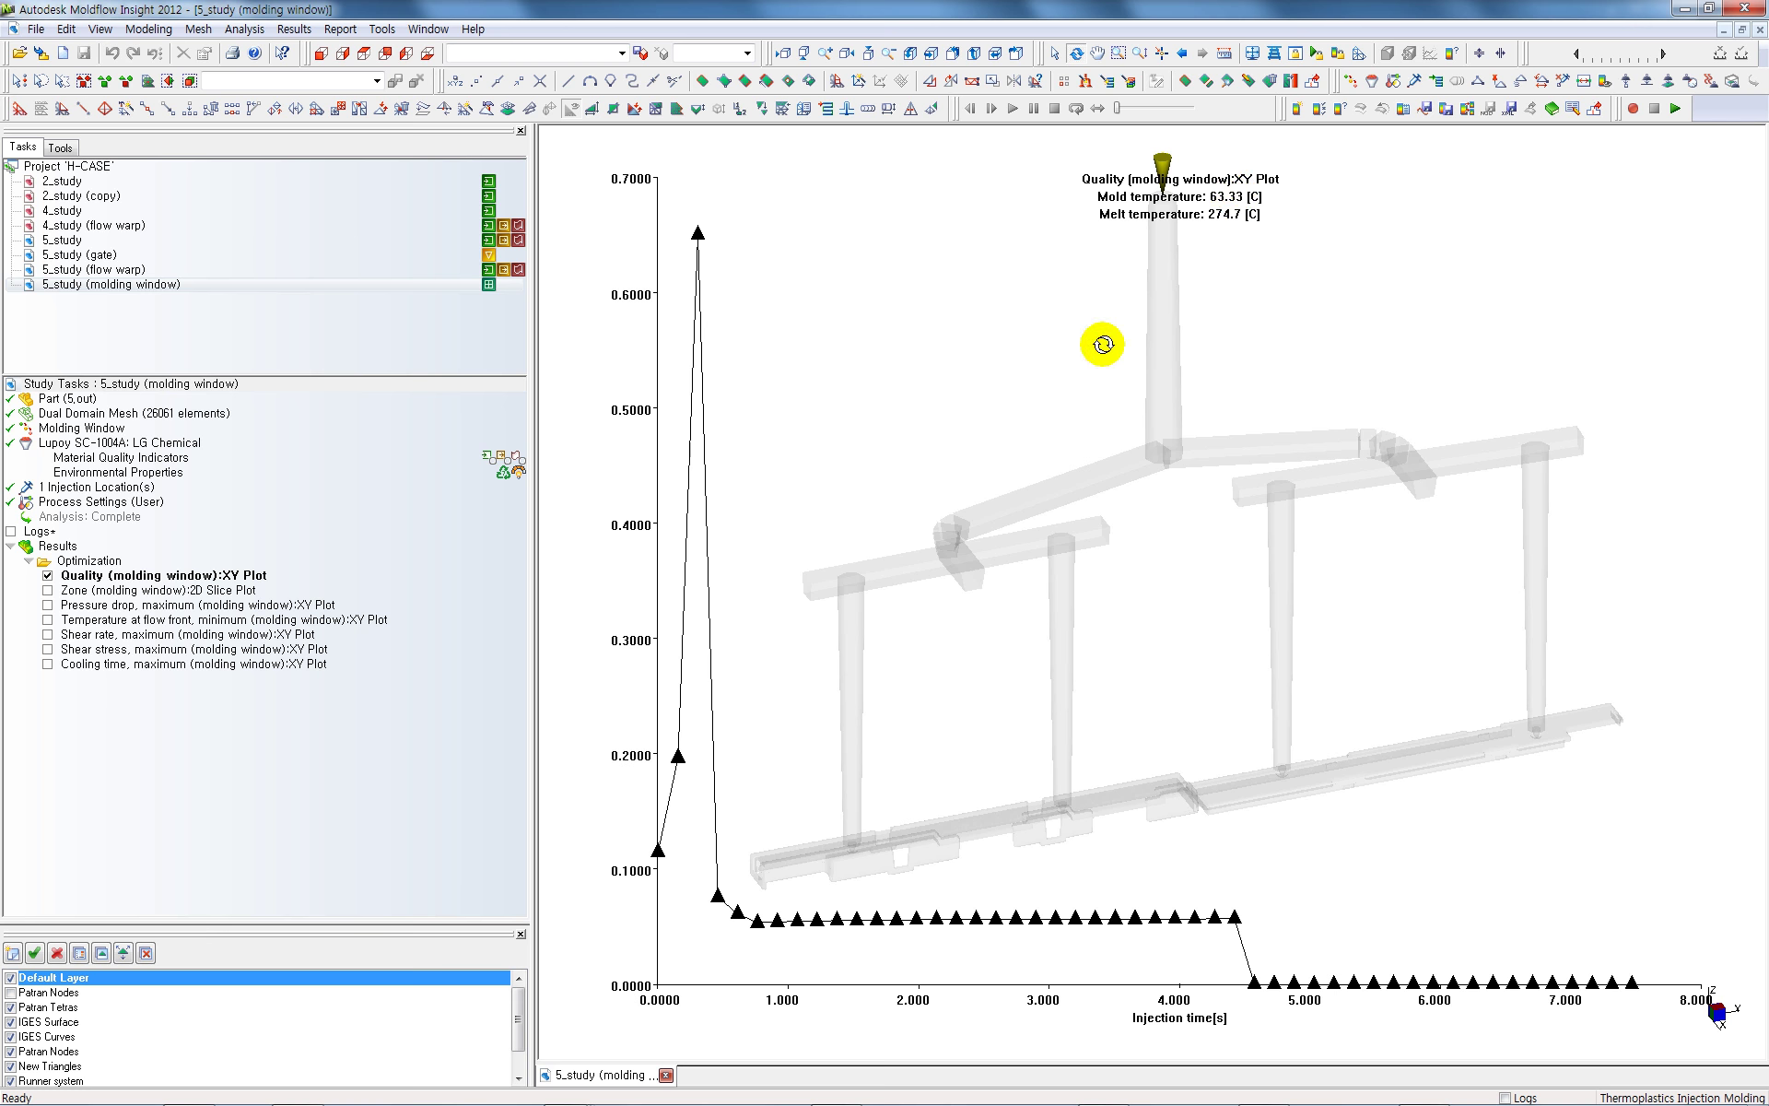
pyautogui.click(112, 578)
pyautogui.rightClick(112, 586)
pyautogui.click(155, 649)
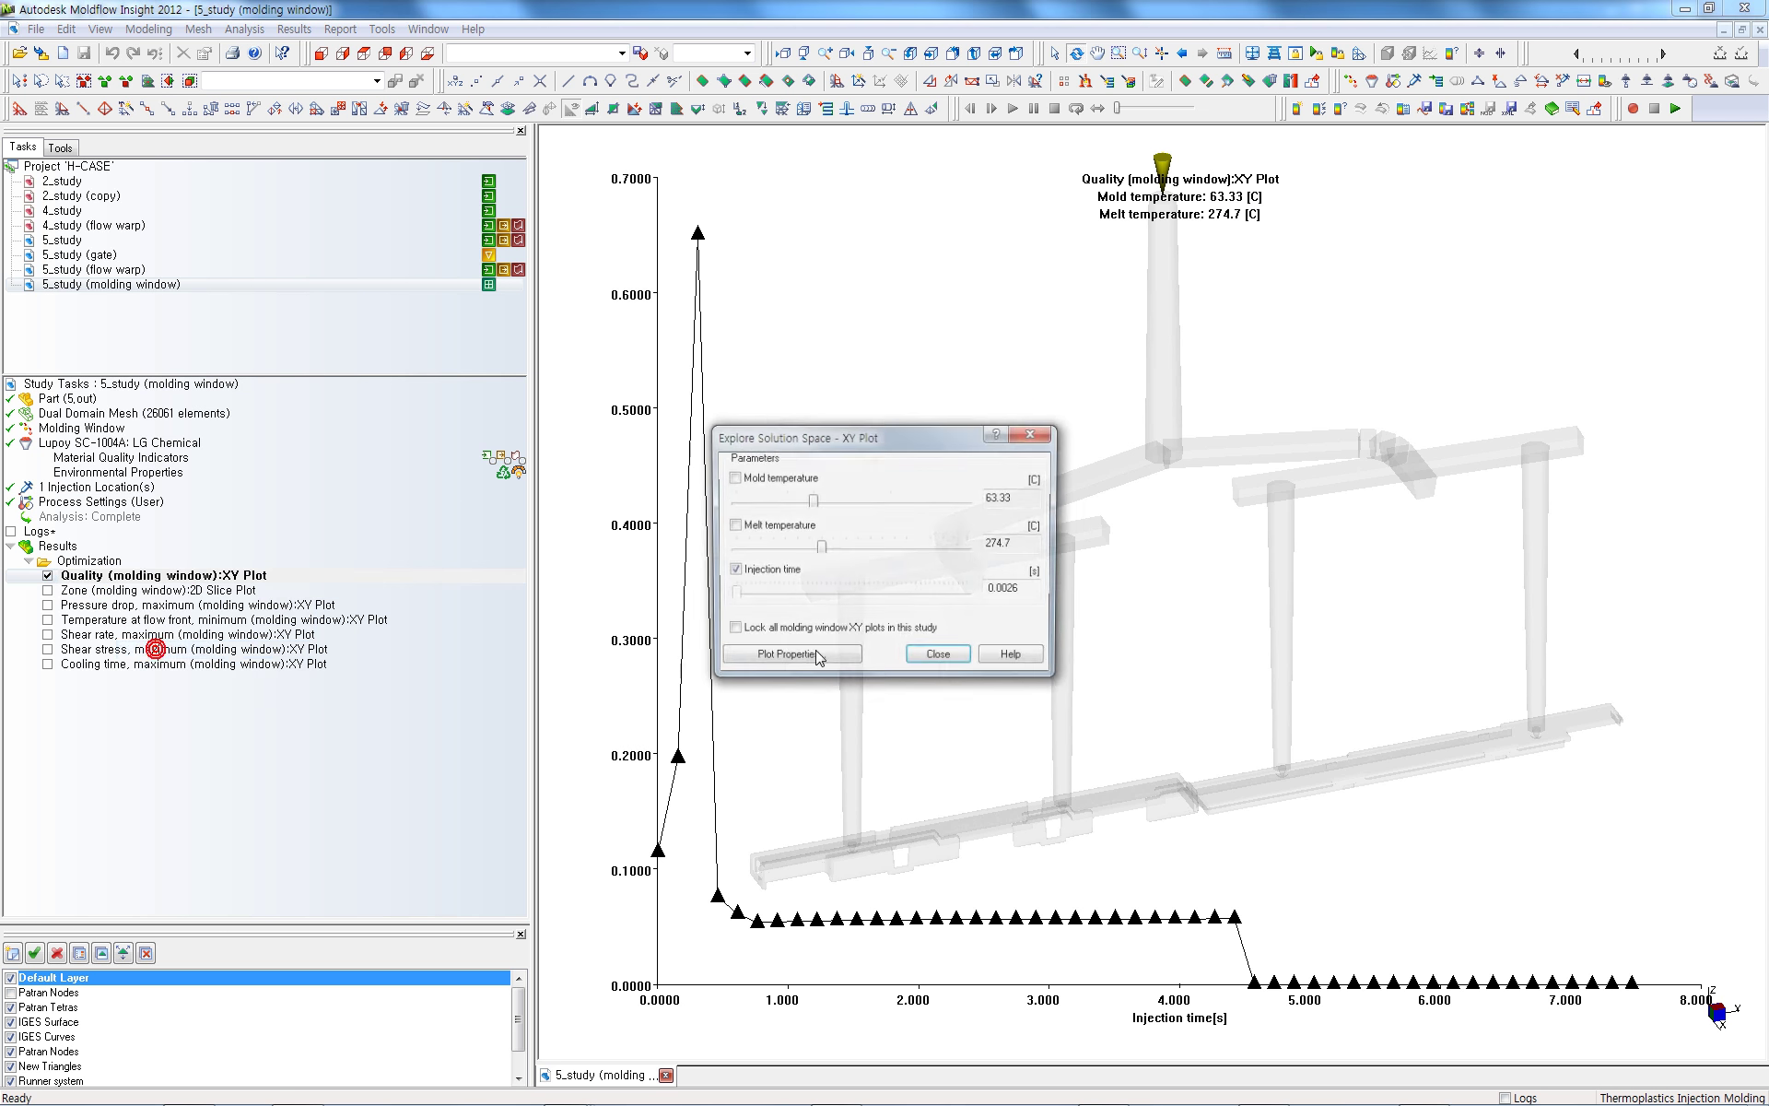
pyautogui.moveTo(852, 444); pyautogui.dragTo(1066, 494)
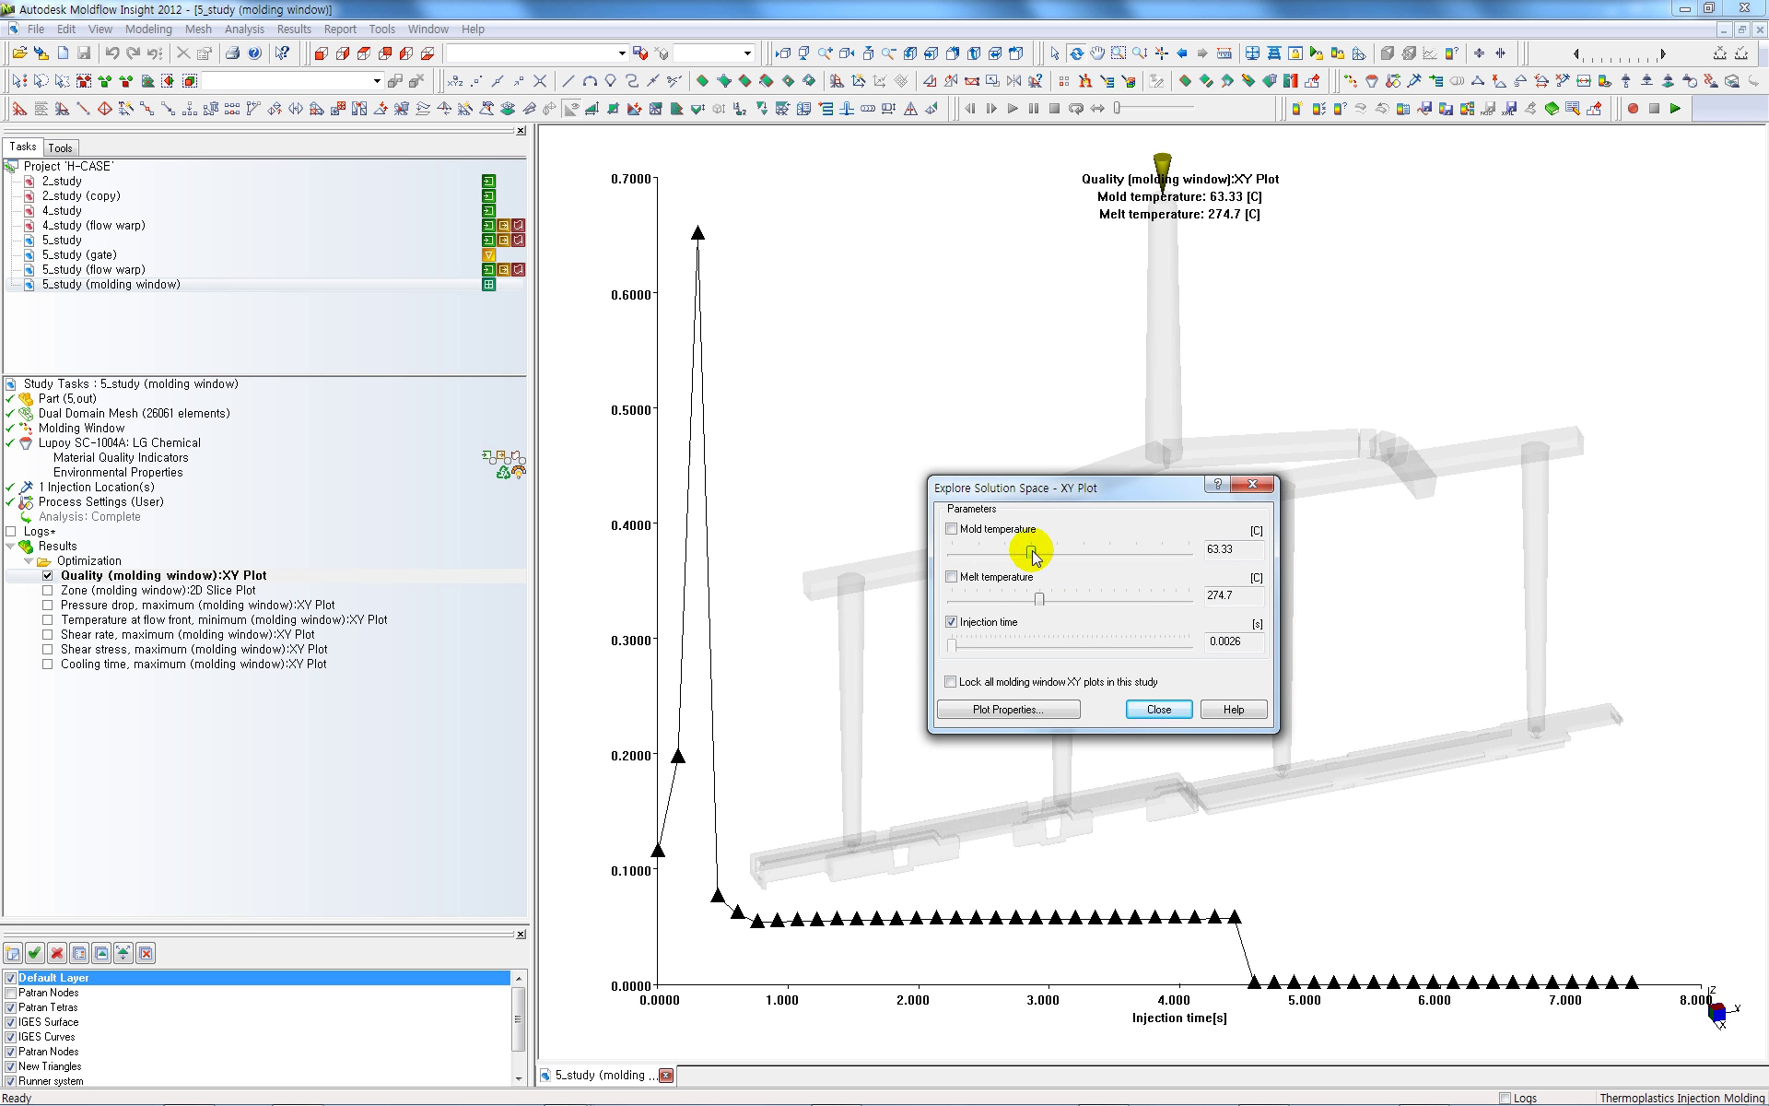
pyautogui.moveTo(1032, 551); pyautogui.dragTo(1041, 595)
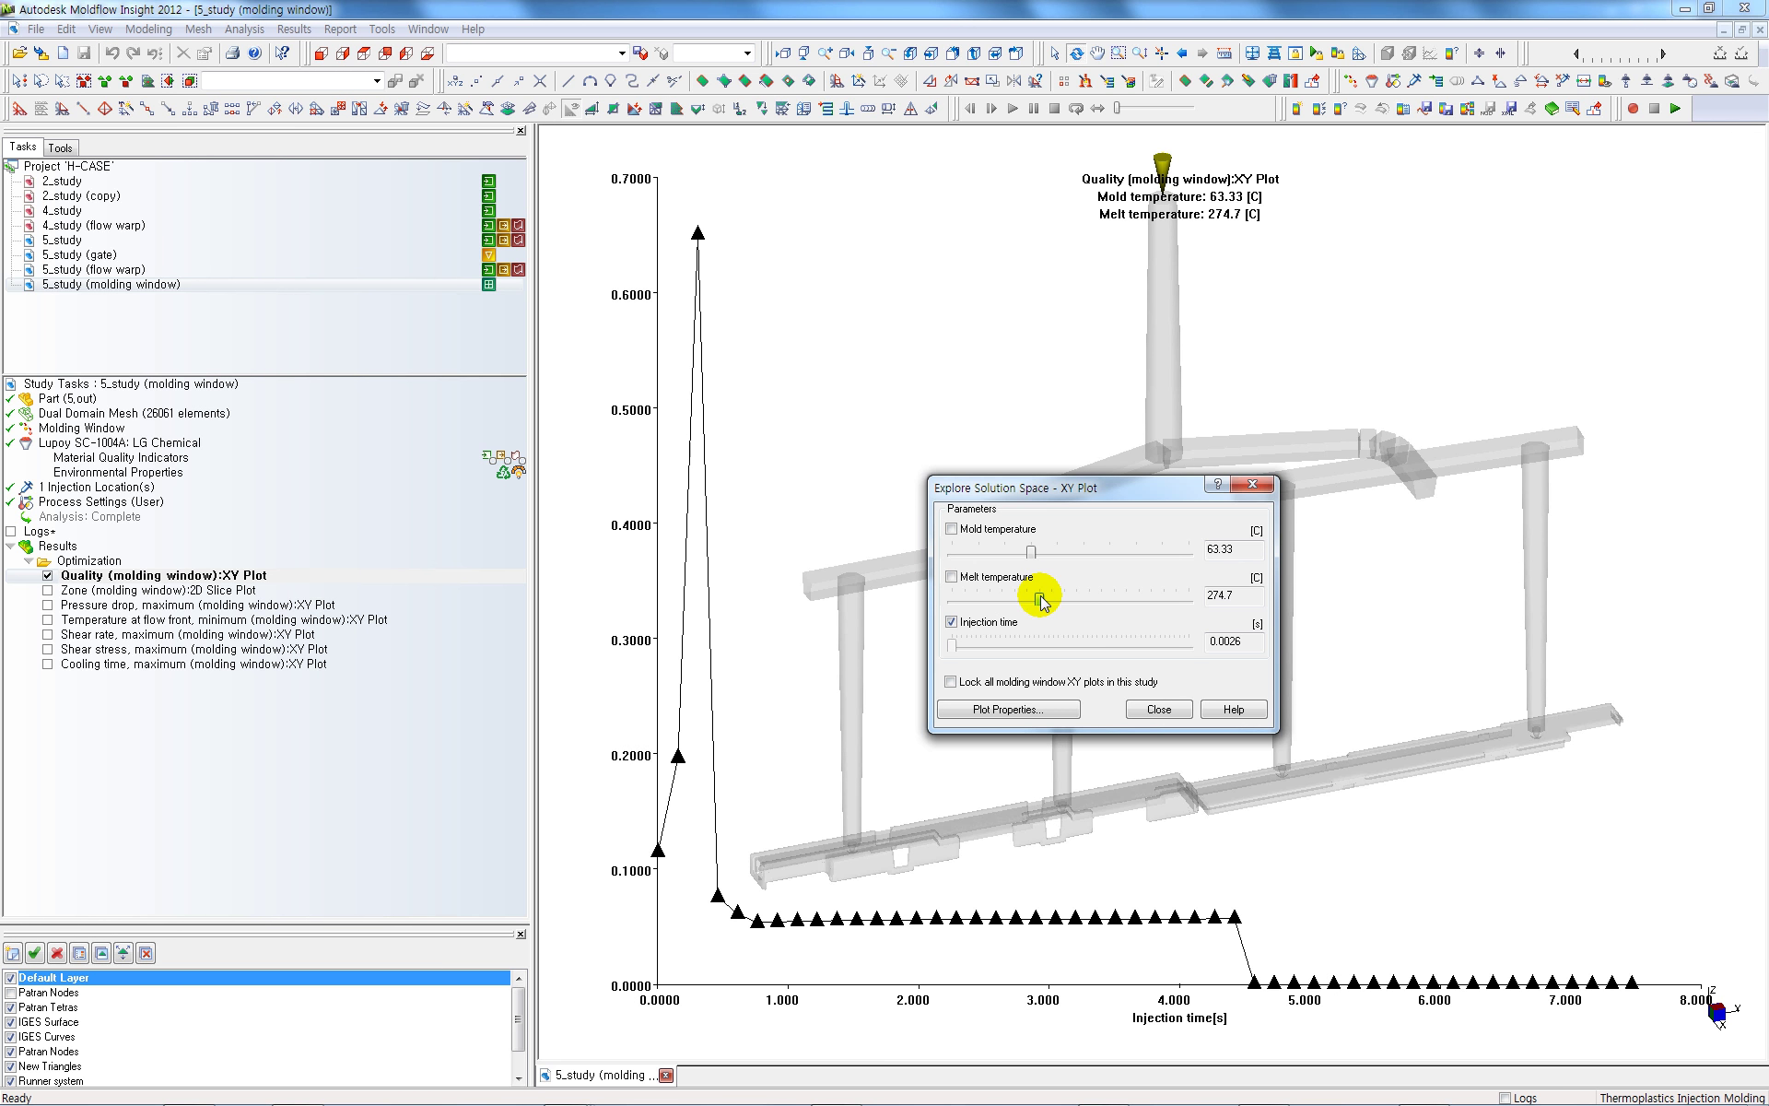
pyautogui.click(1159, 709)
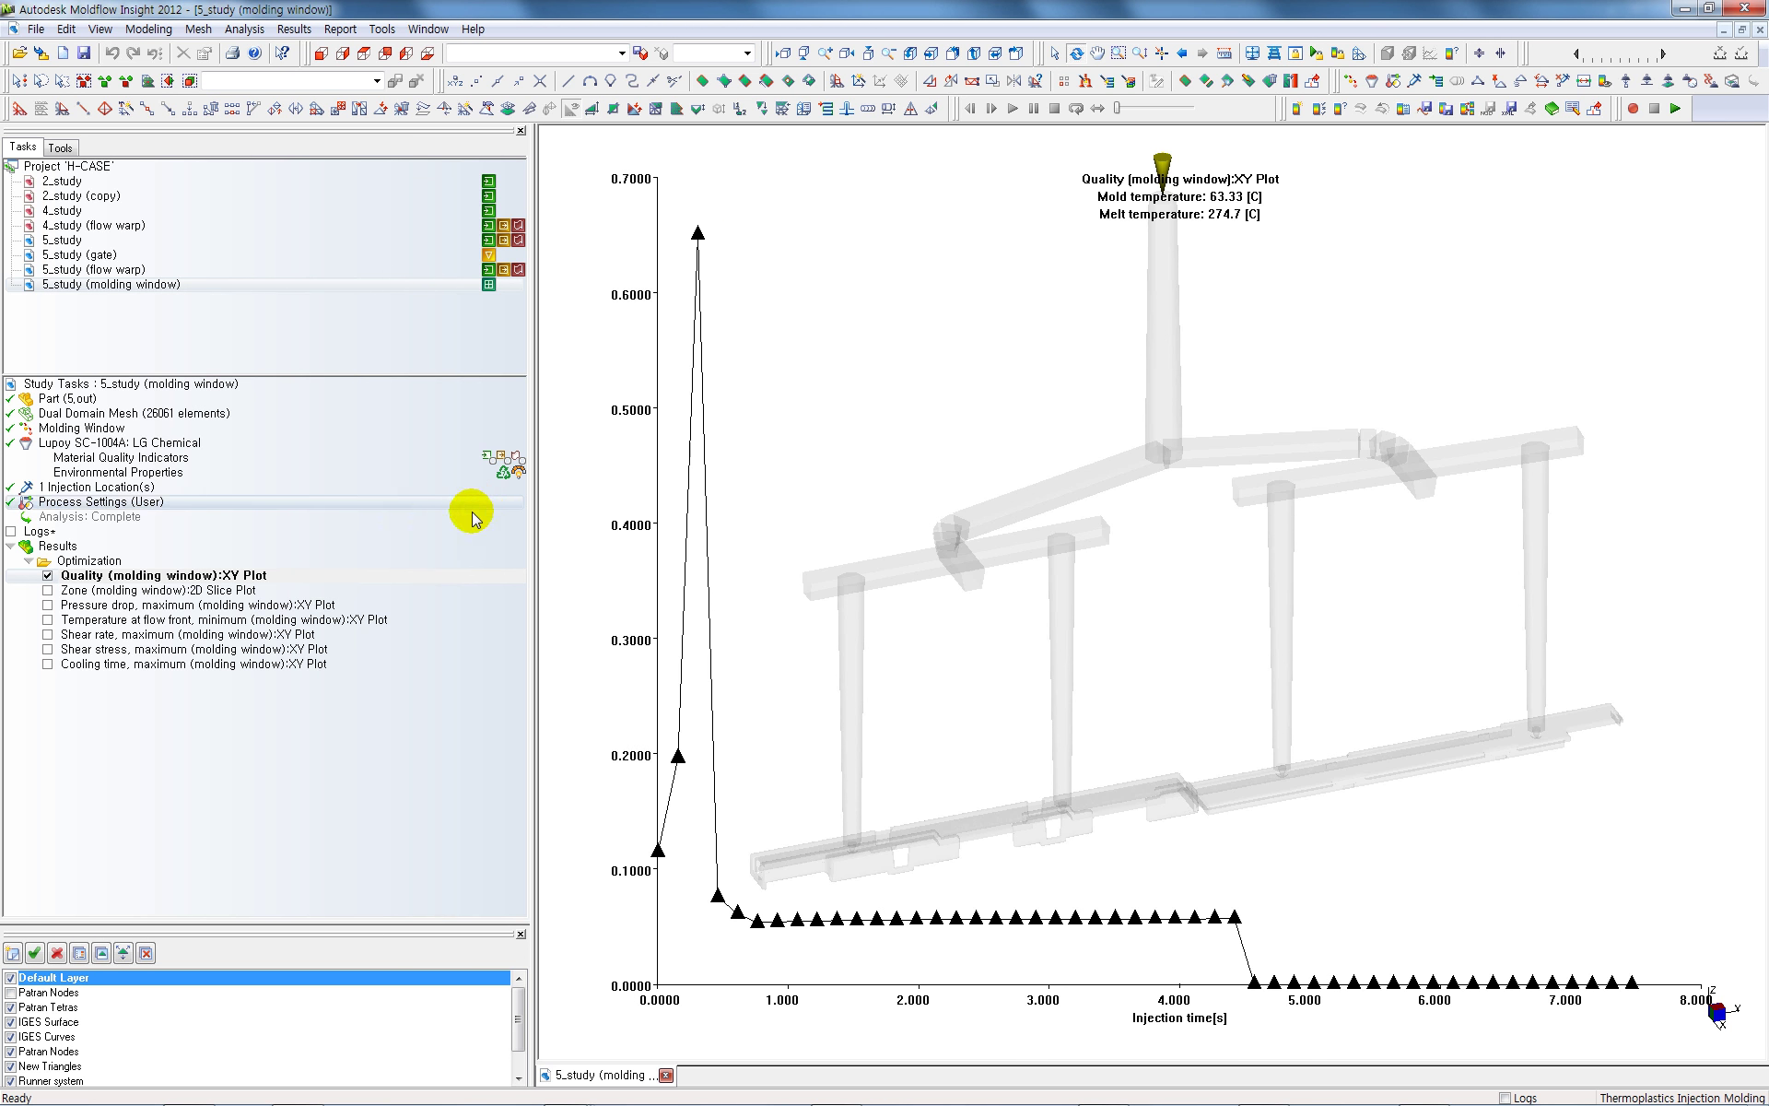
# Query the injection time and quality value at the peak of the quality curve
pyautogui.click(1338, 110)
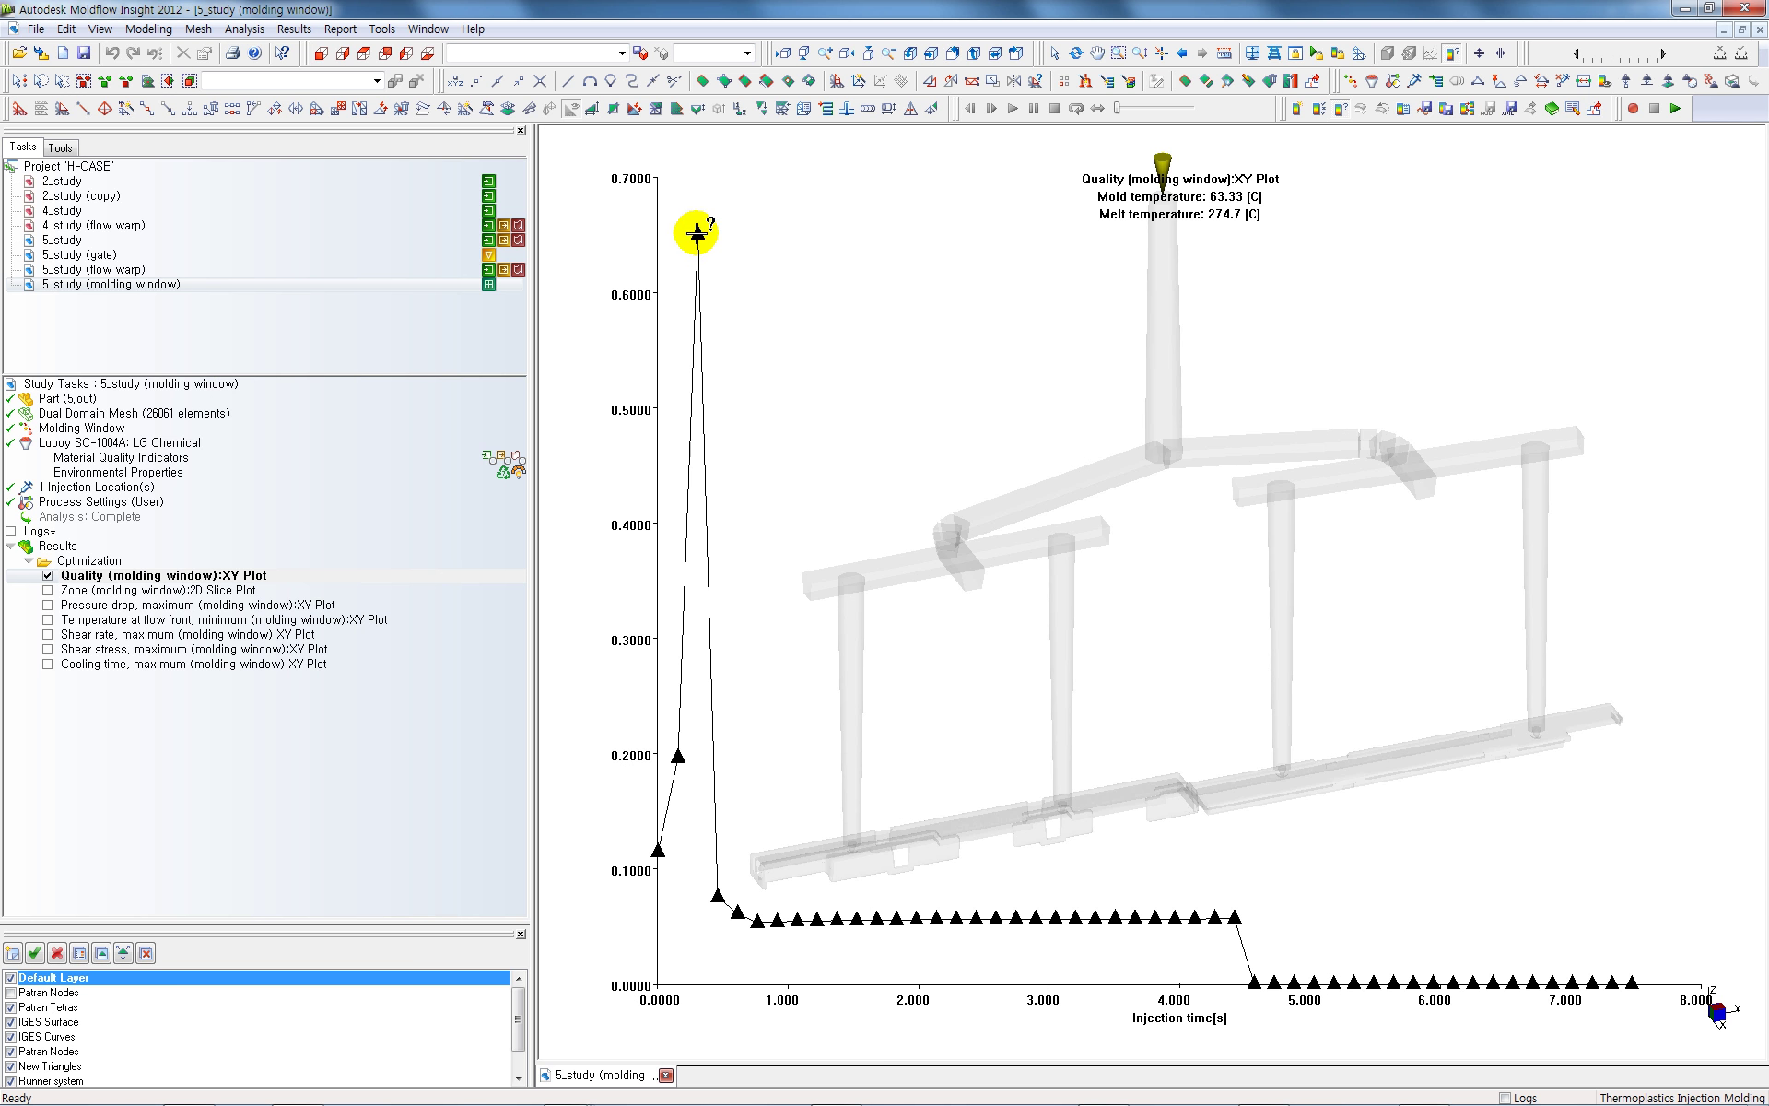
pyautogui.click(697, 232)
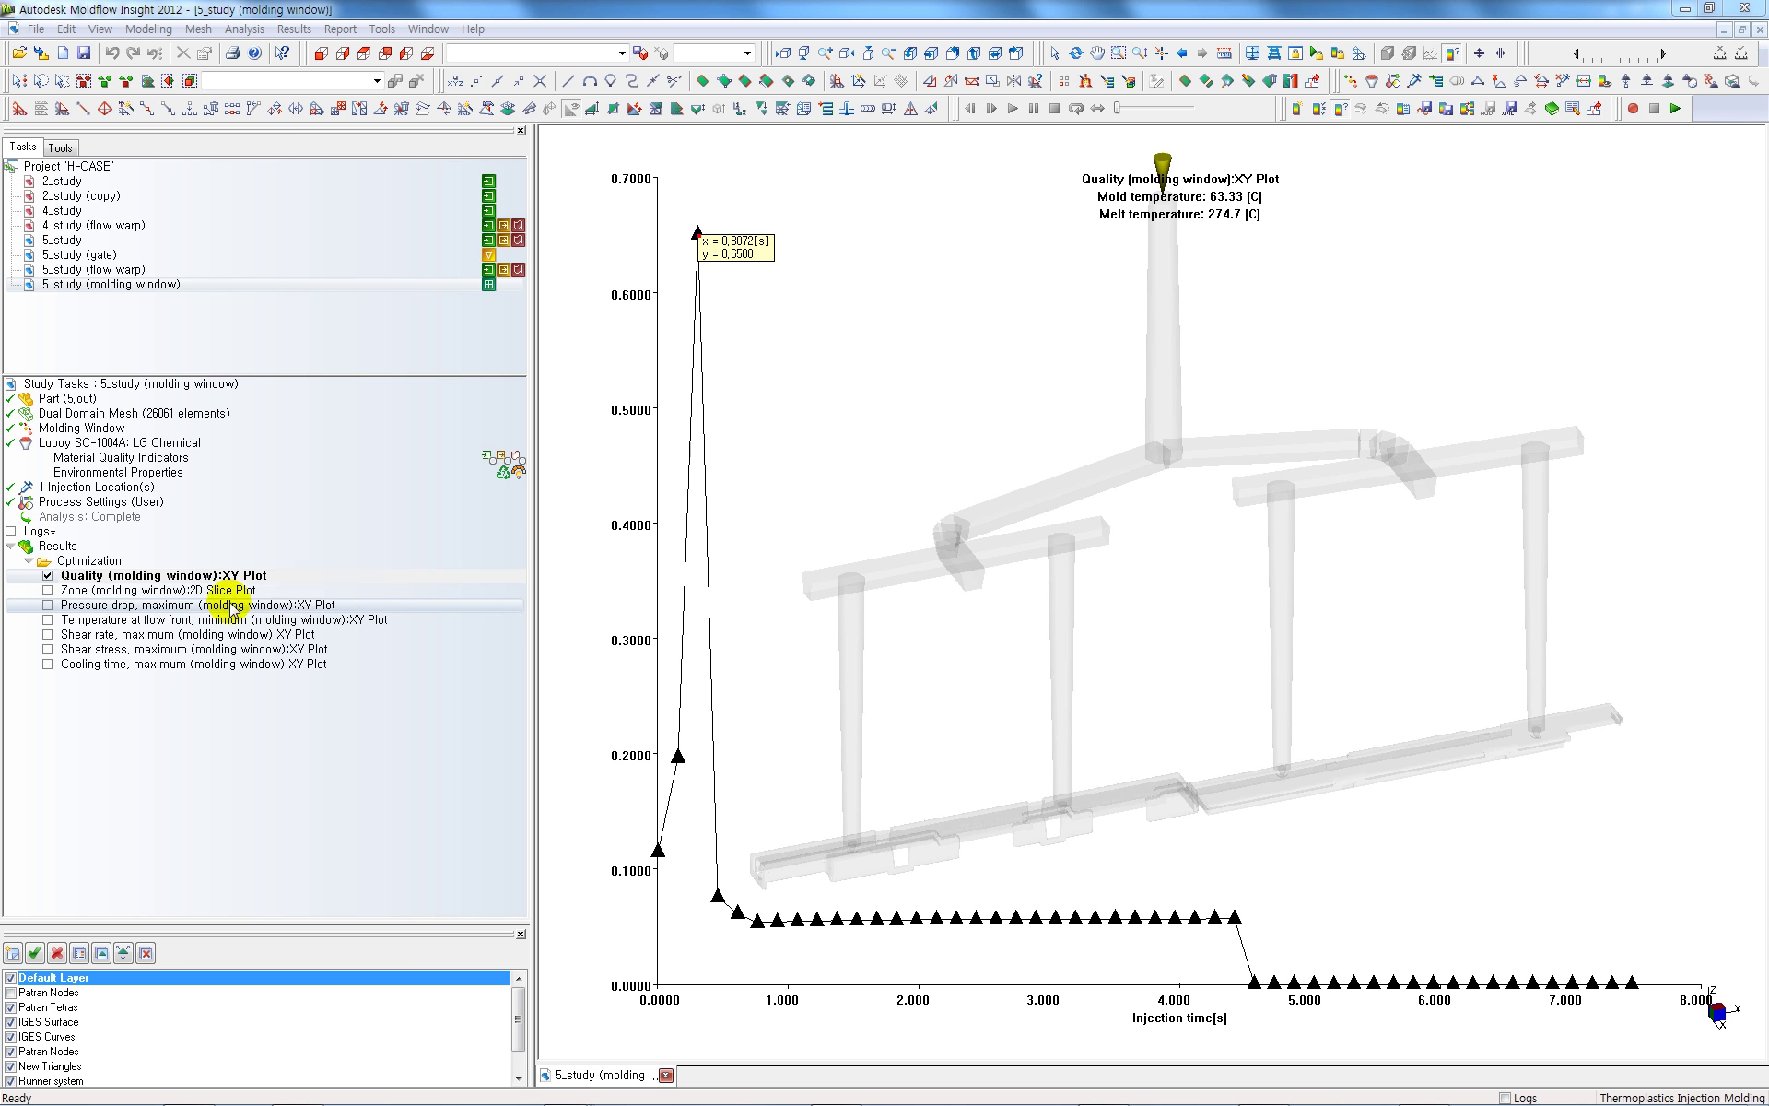
# Display the Zone (molding window) slice plot again and query the feasible region around 273 °C and 0.3 s
pyautogui.click(48, 593)
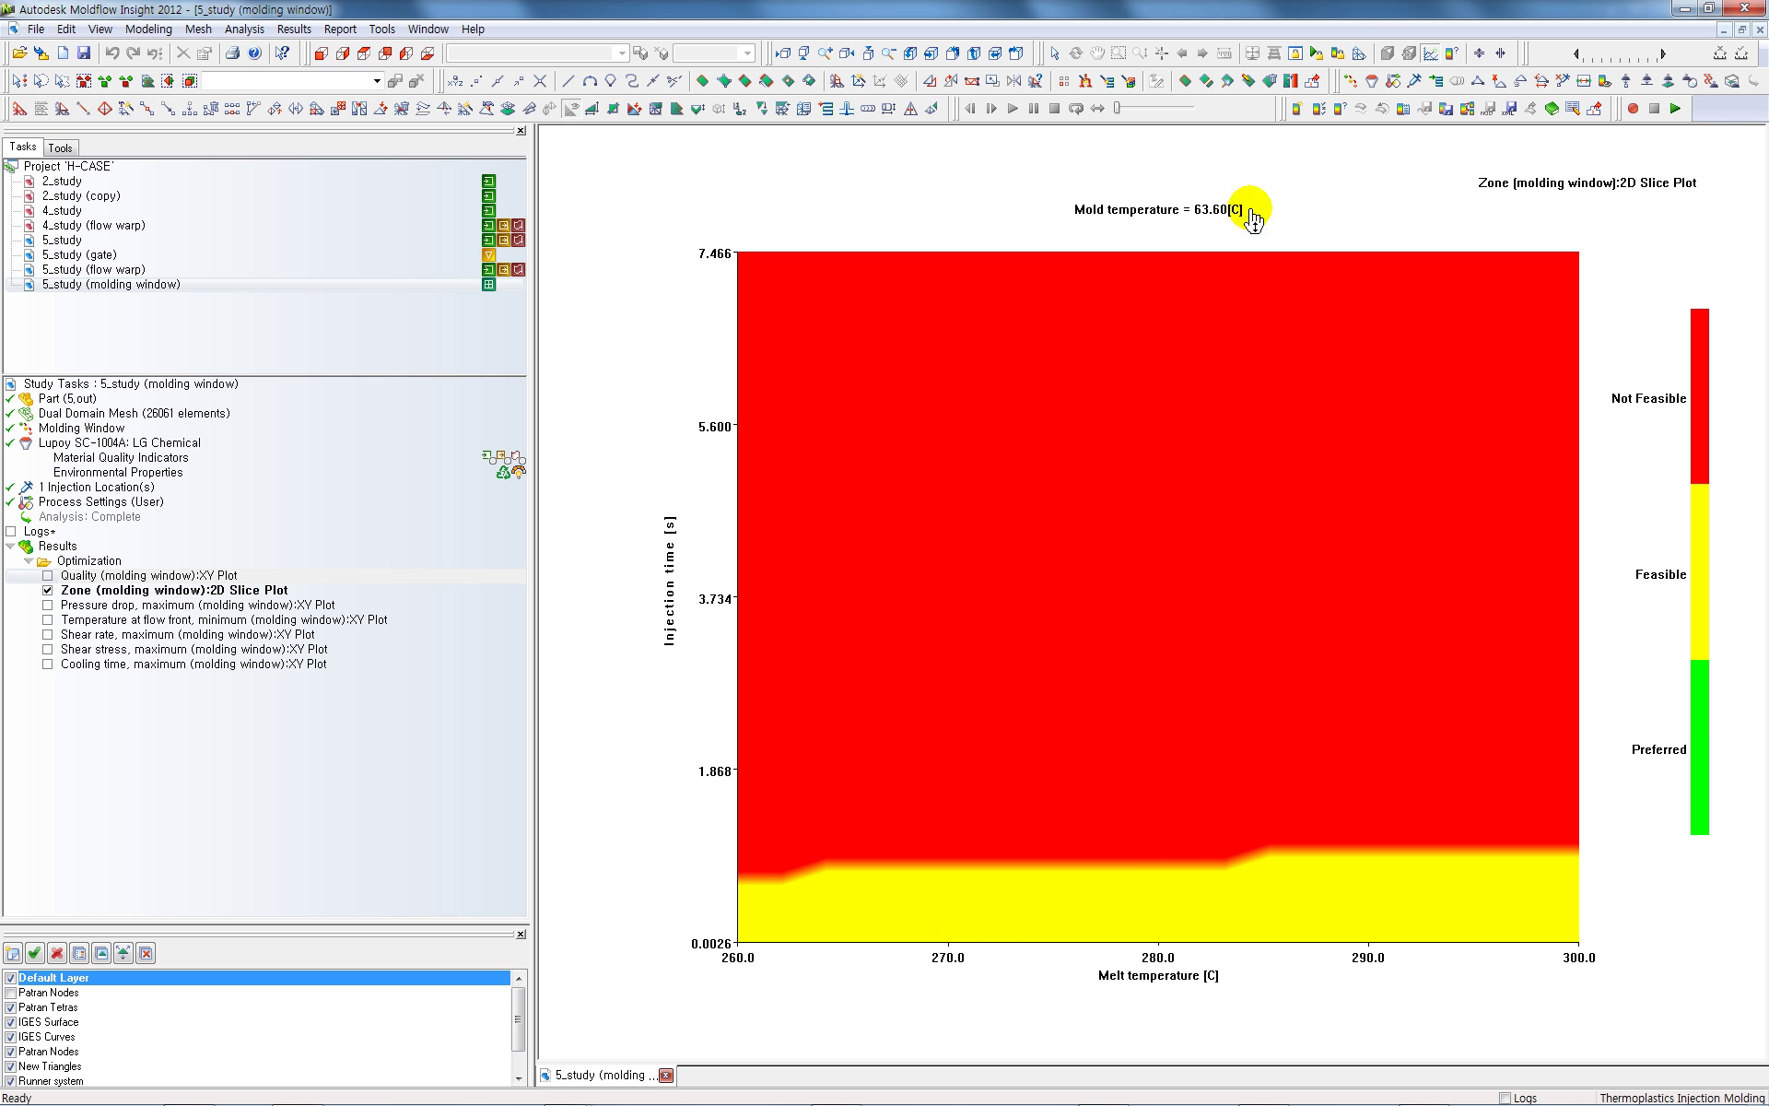
pyautogui.click(1341, 107)
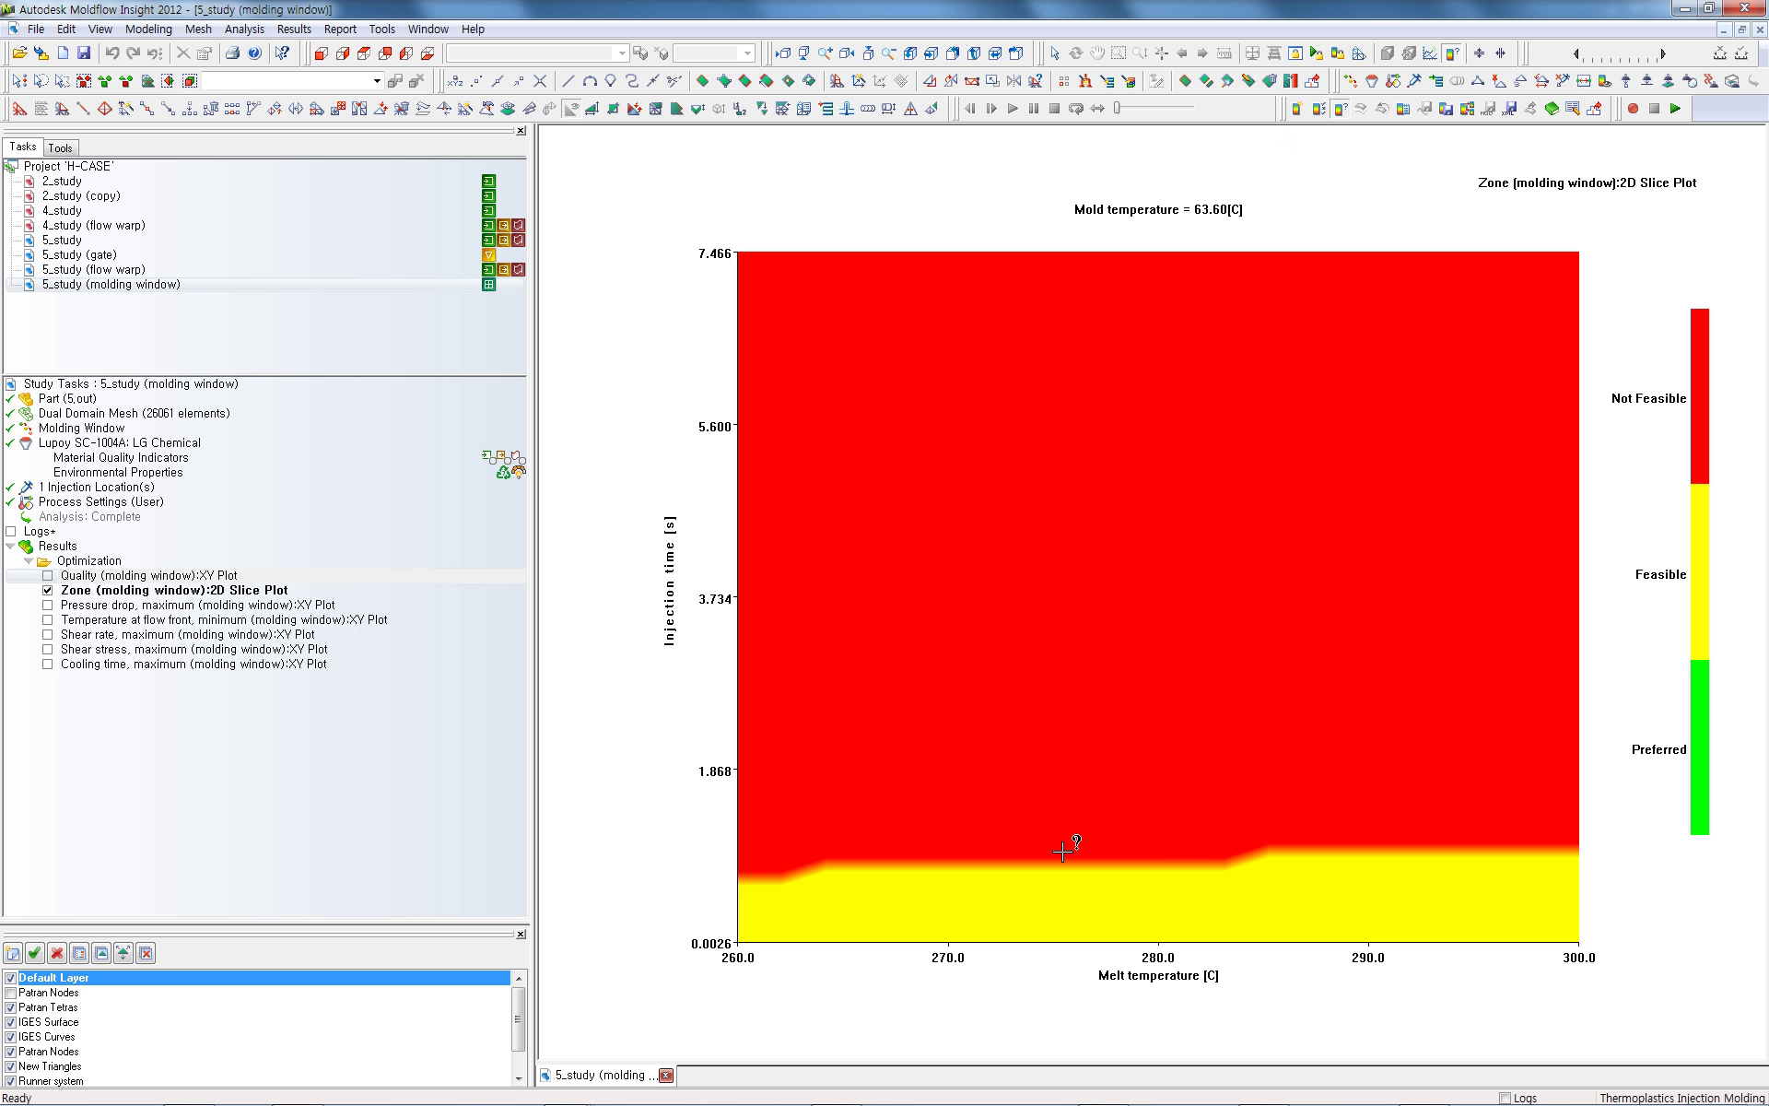
pyautogui.click(1011, 906)
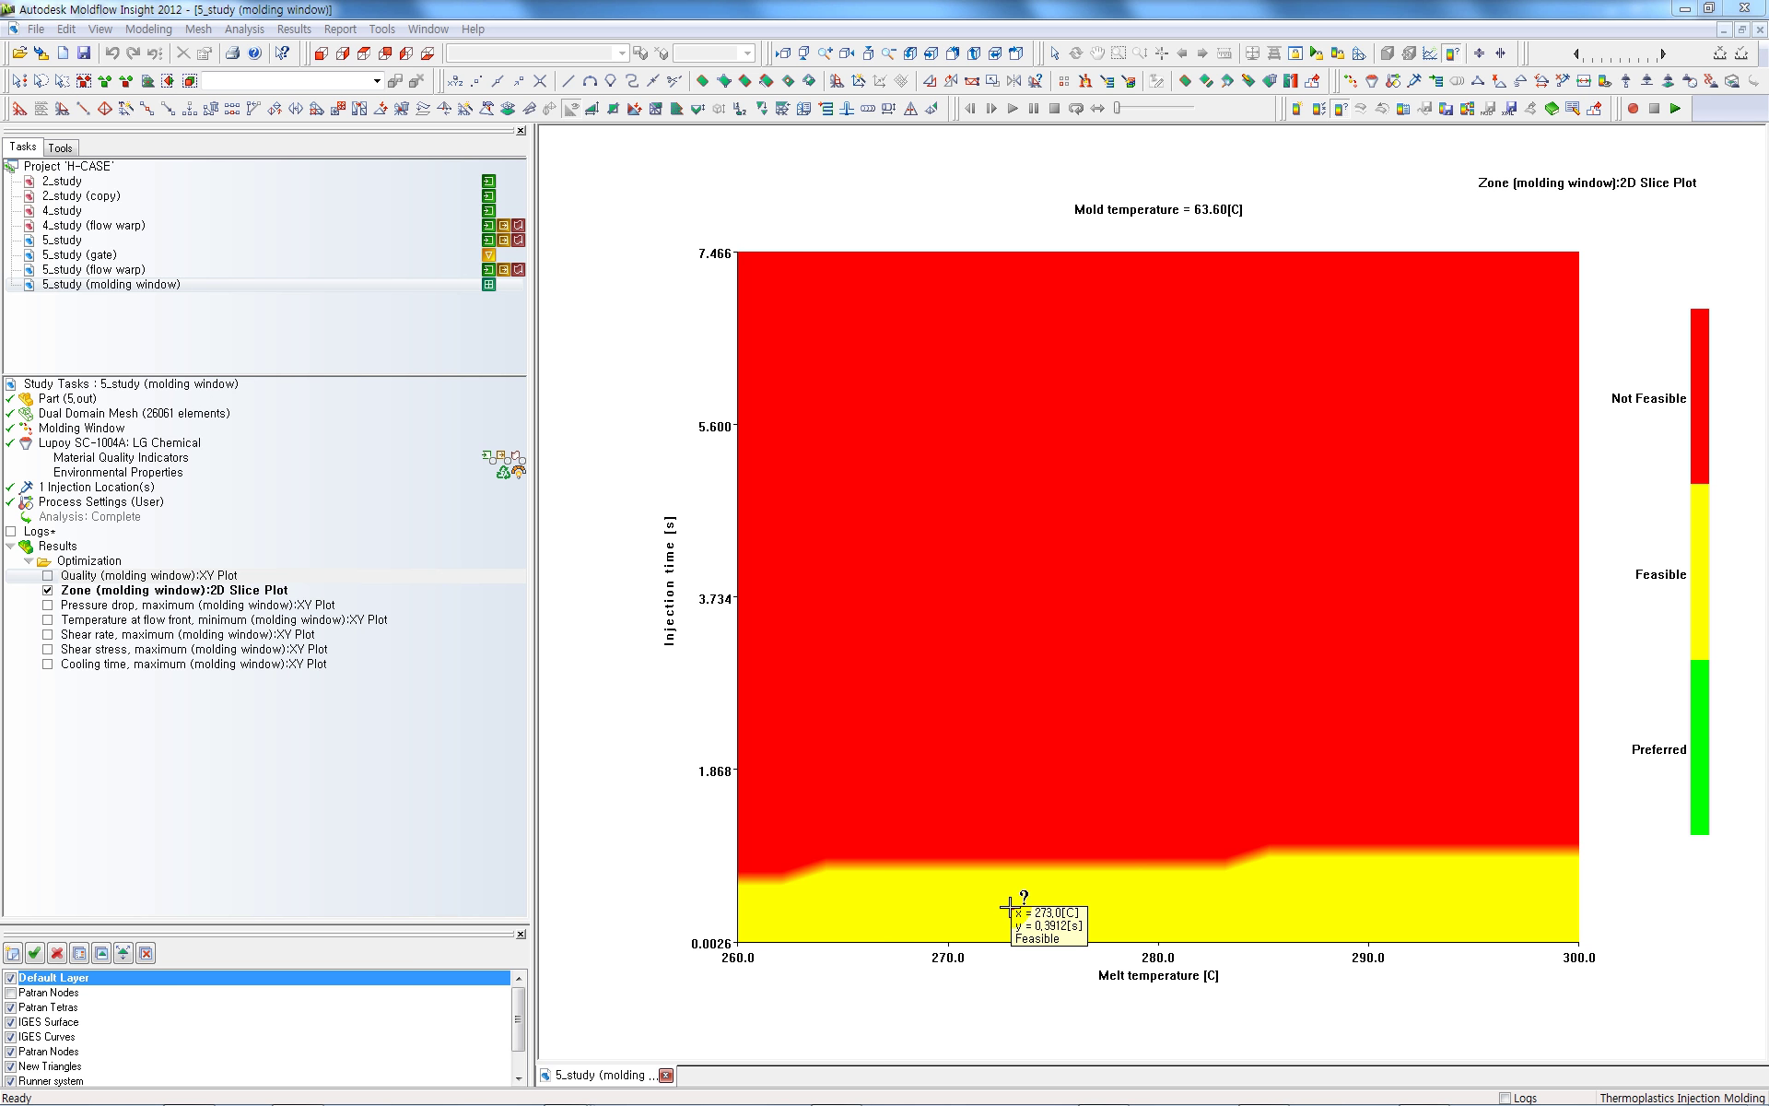
pyautogui.click(1008, 918)
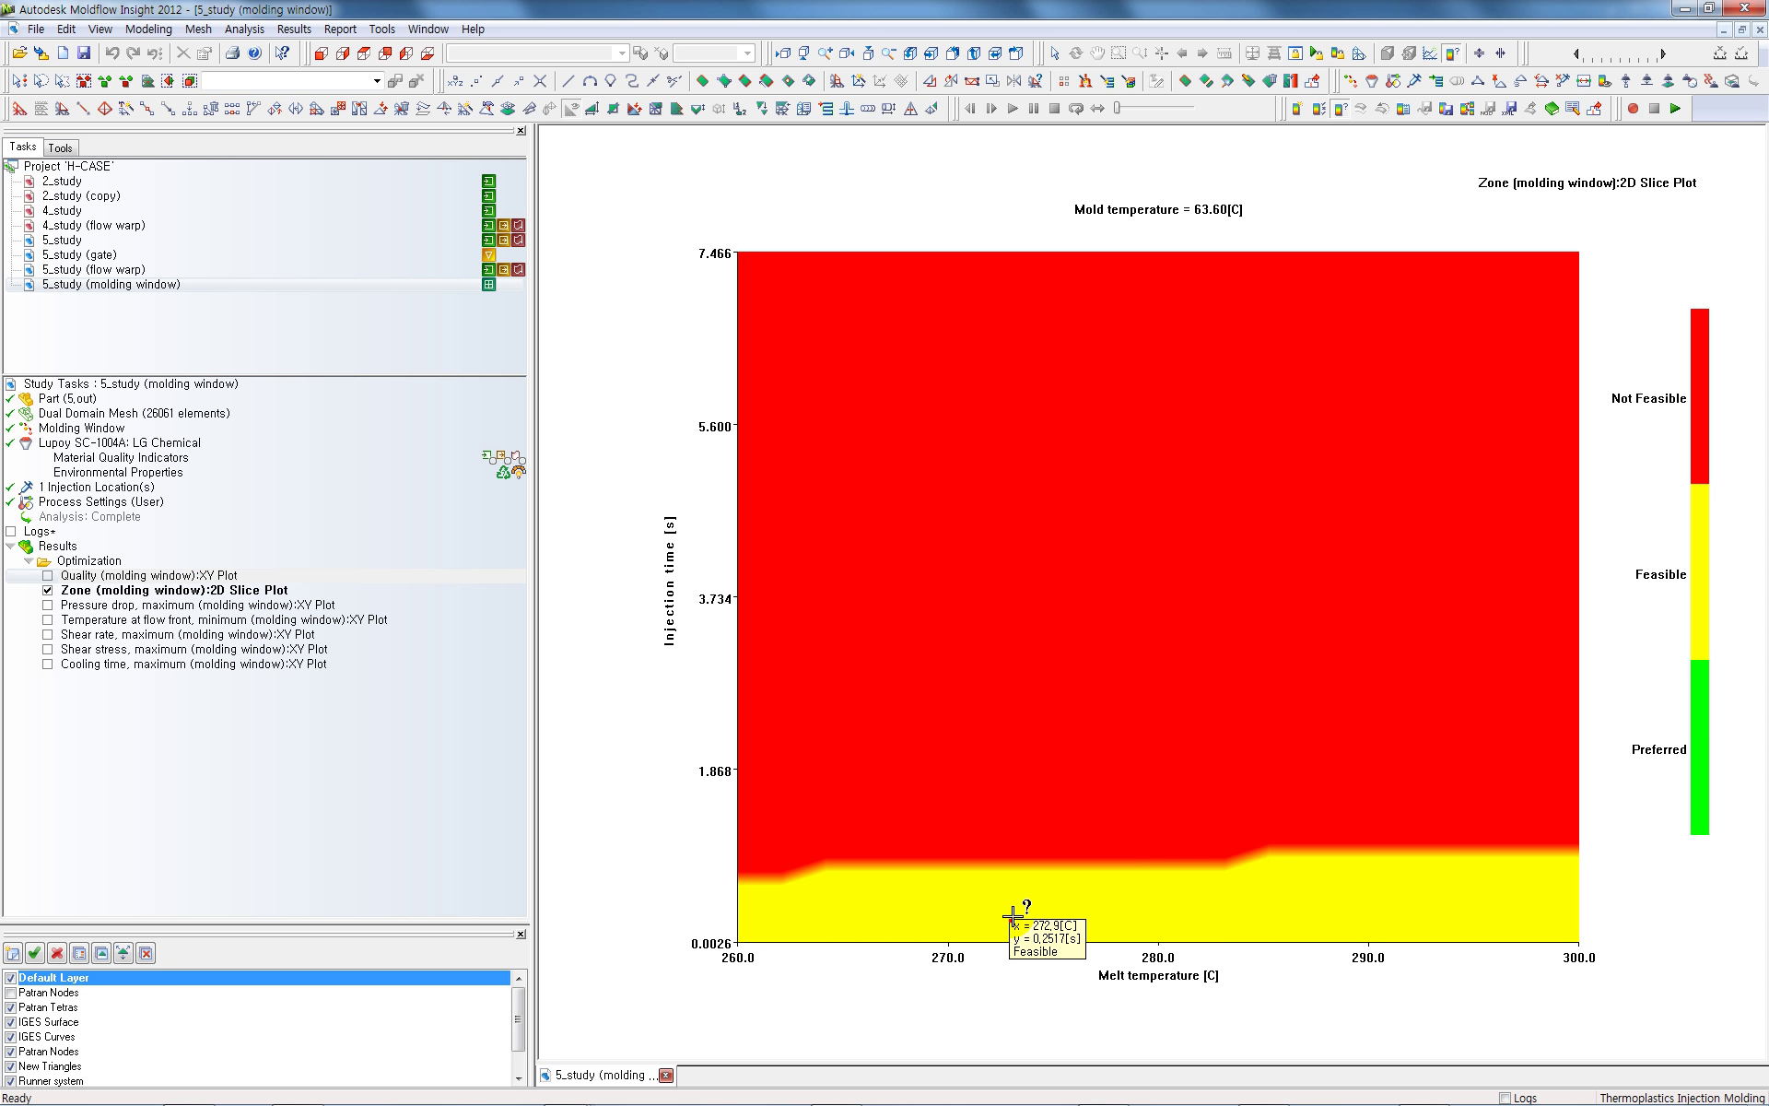
pyautogui.click(1012, 913)
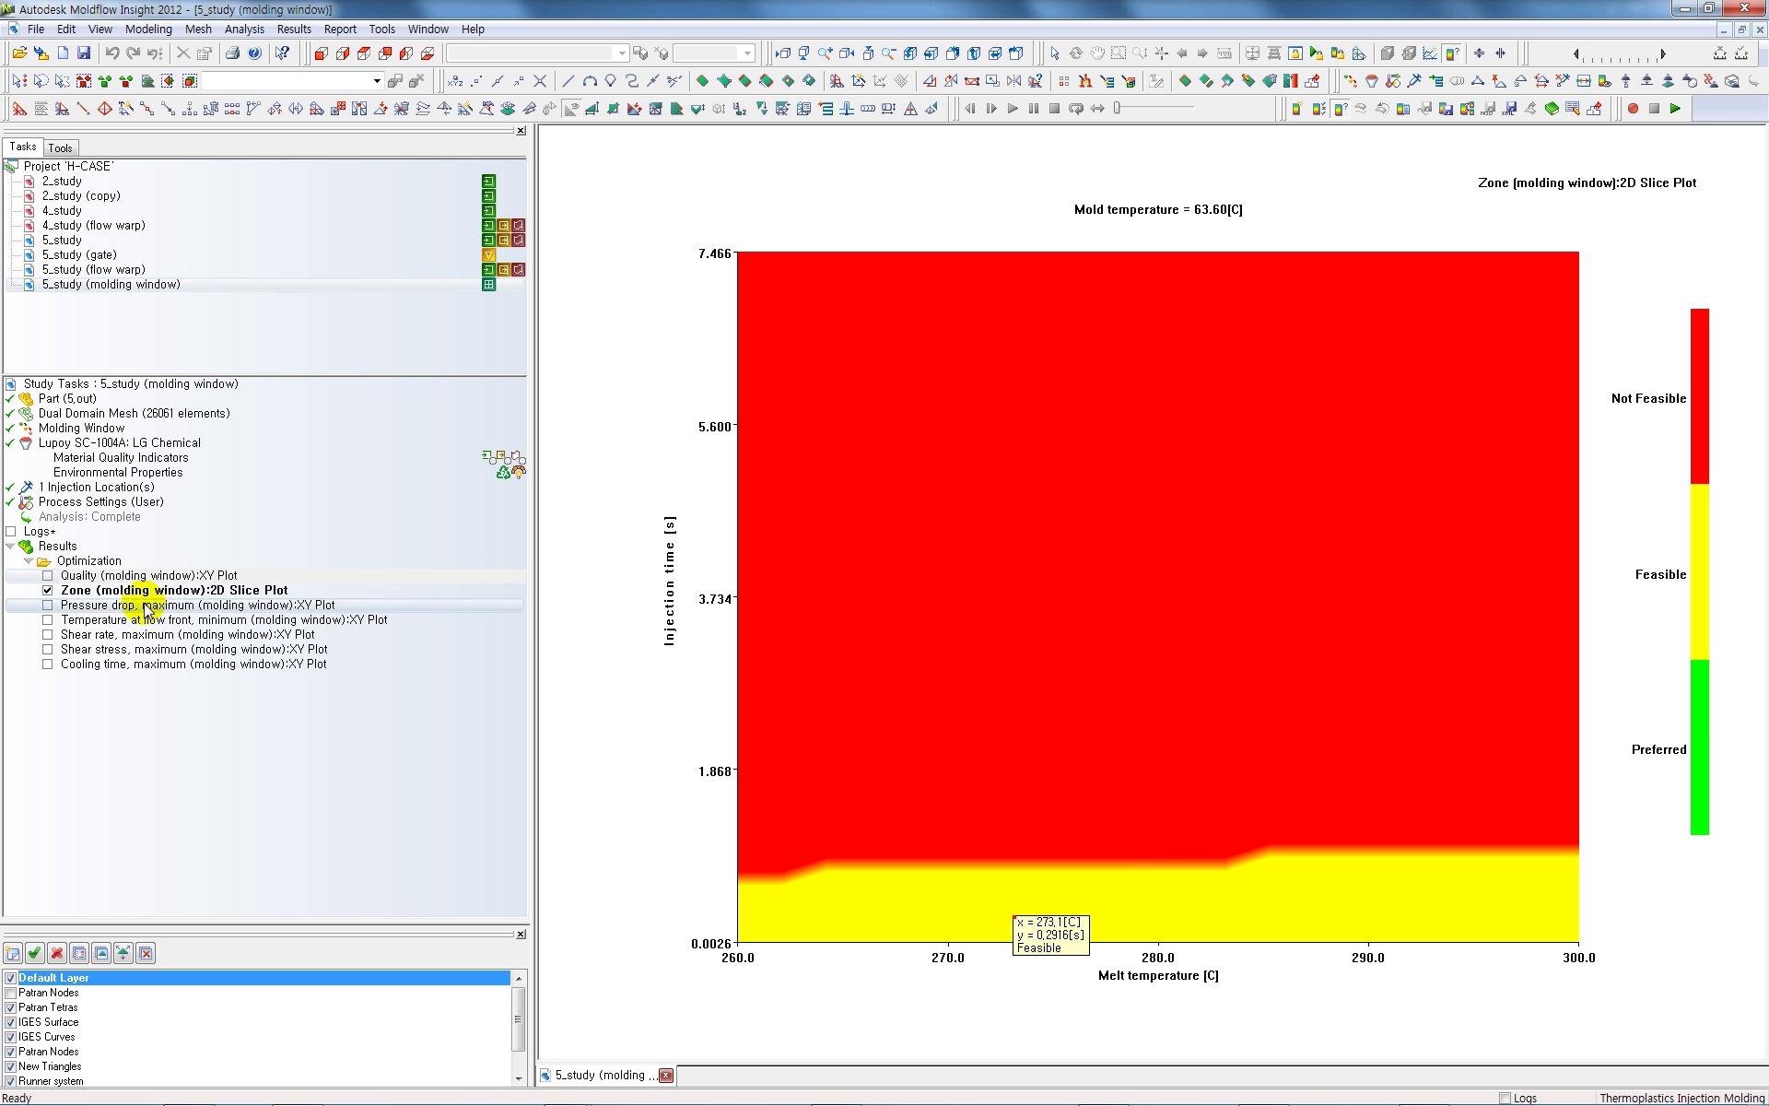
# Display the minimum temperature at flow front (molding window) plot and query the curve point near 0.3 s
pyautogui.click(47, 605)
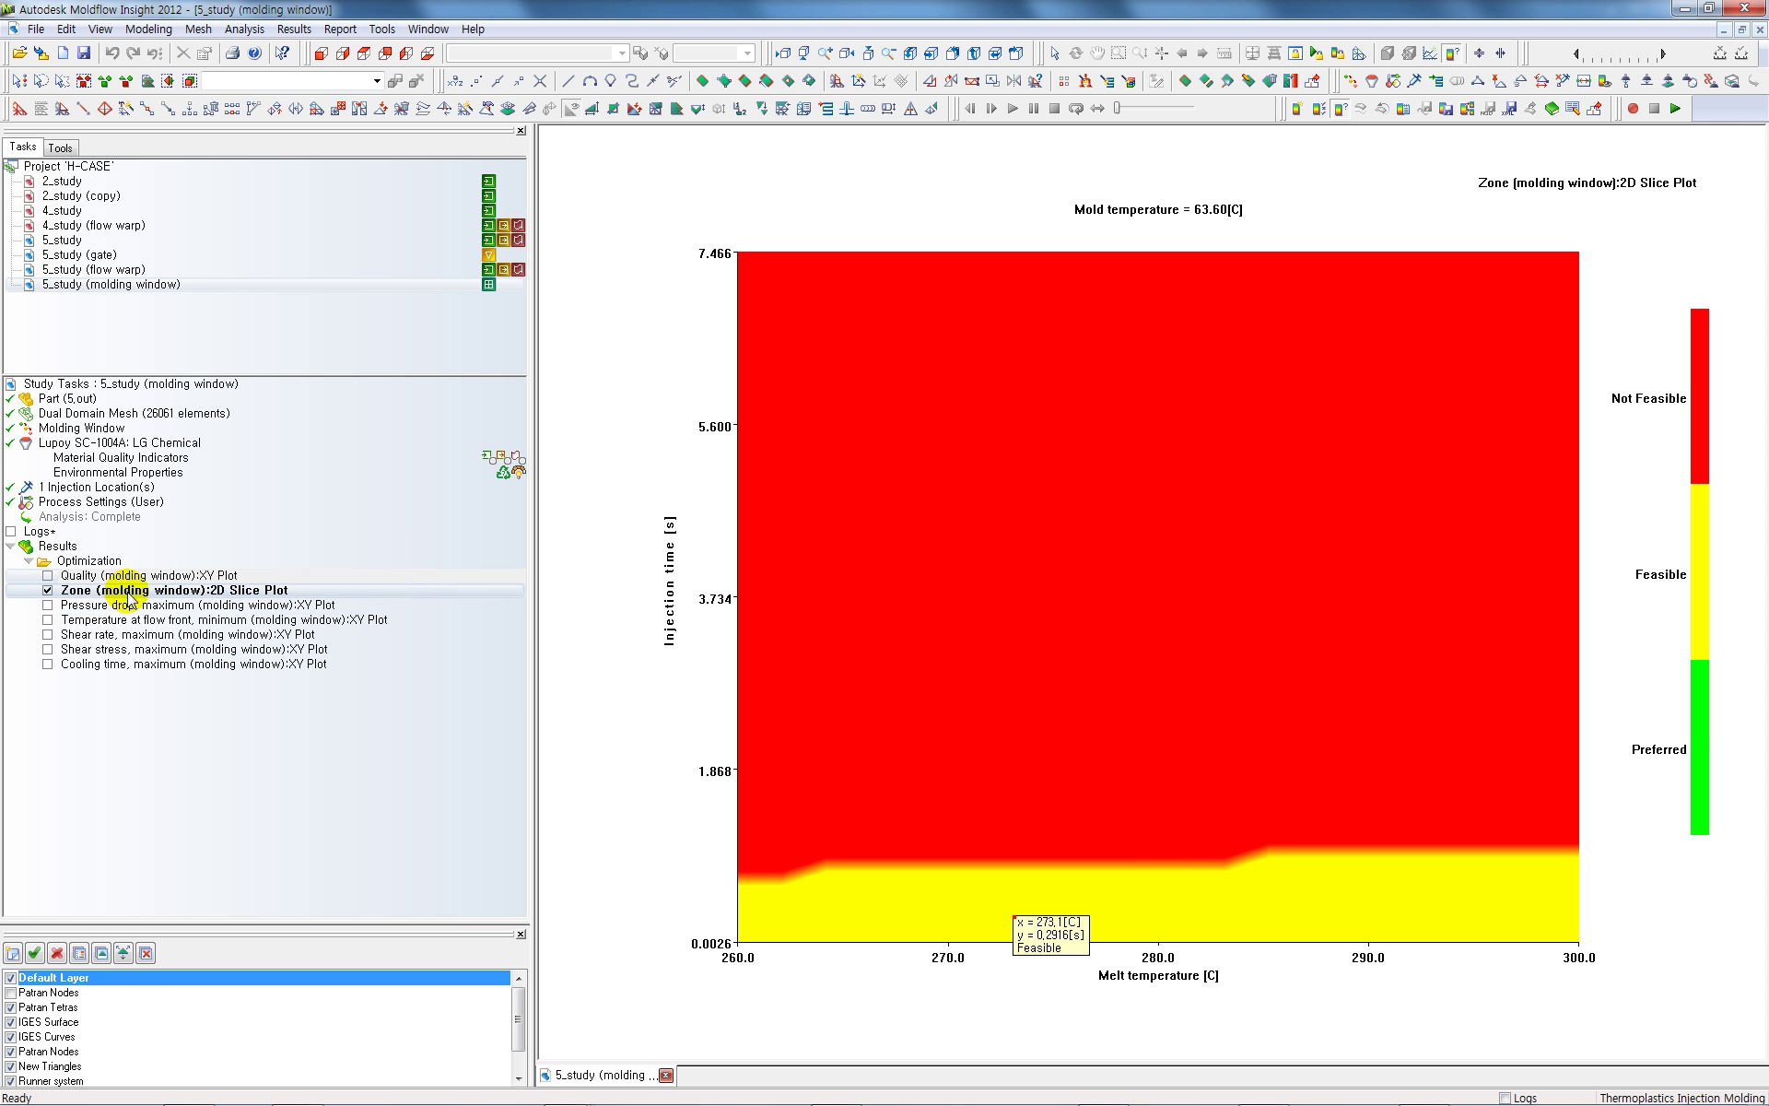
pyautogui.click(47, 621)
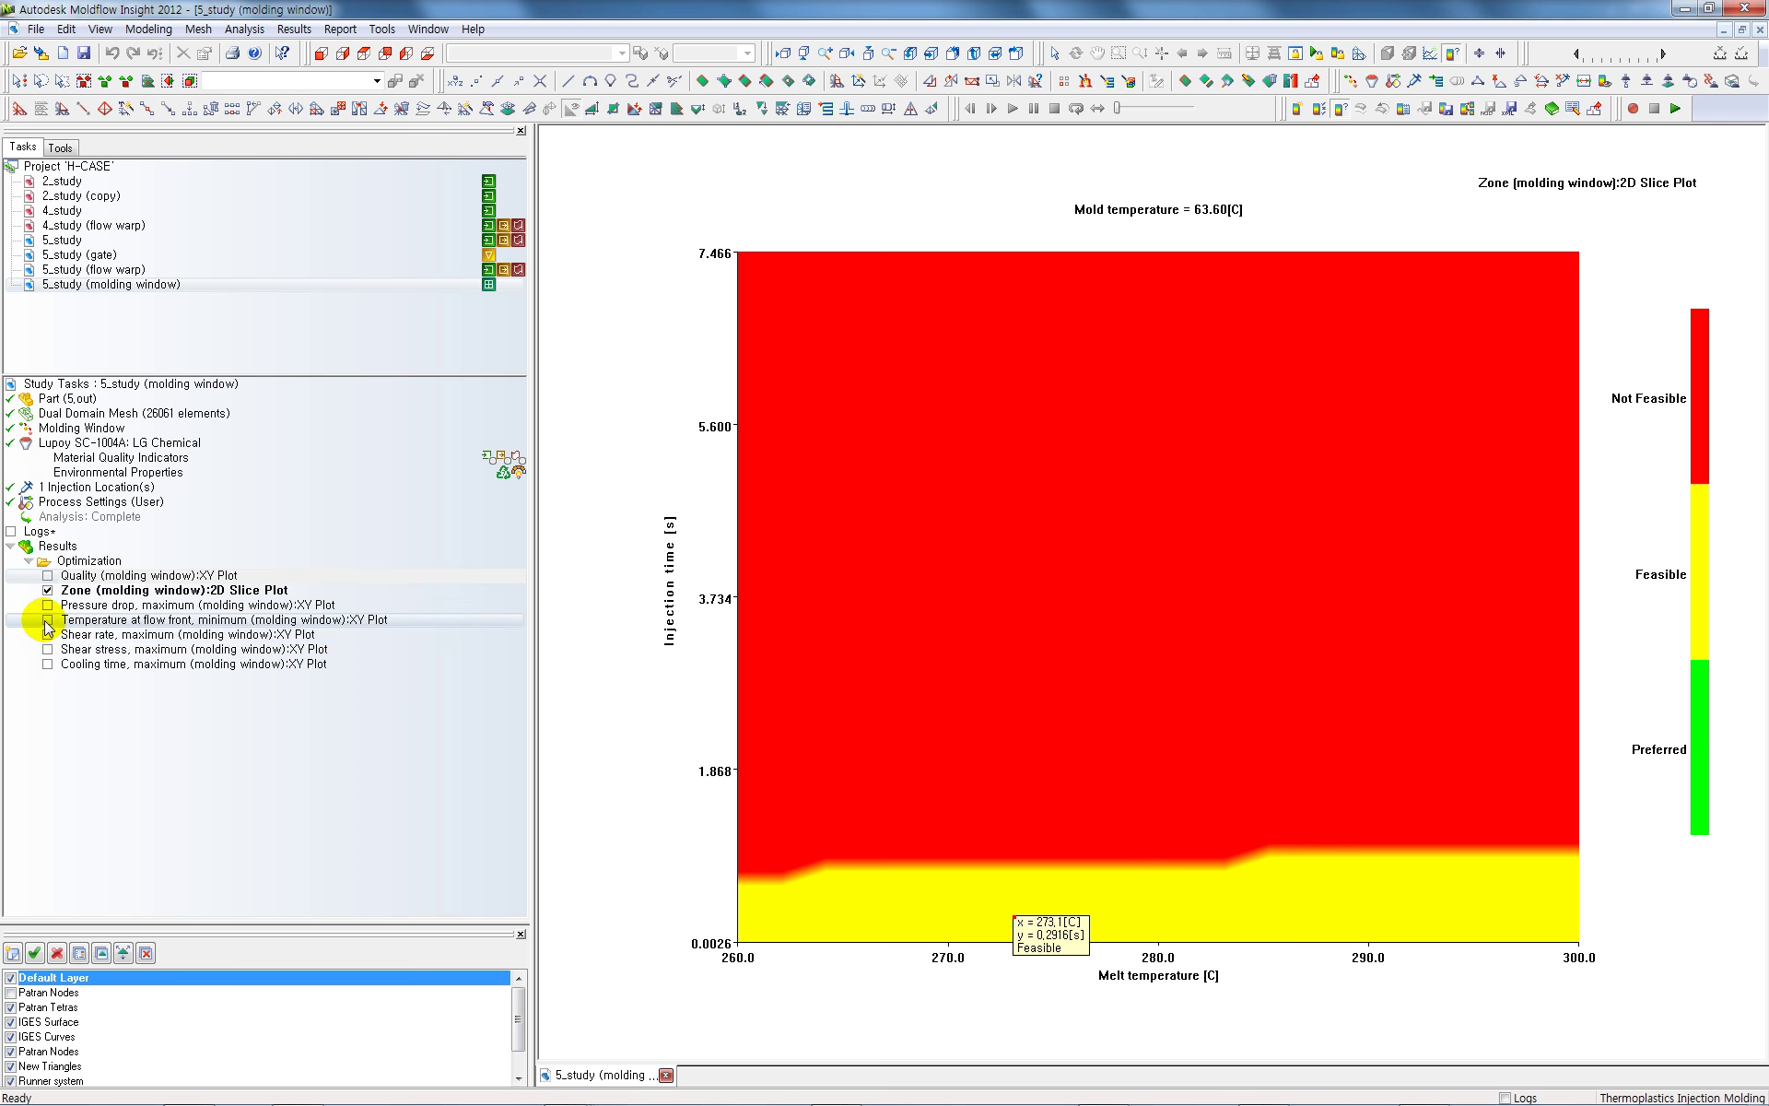
pyautogui.click(47, 622)
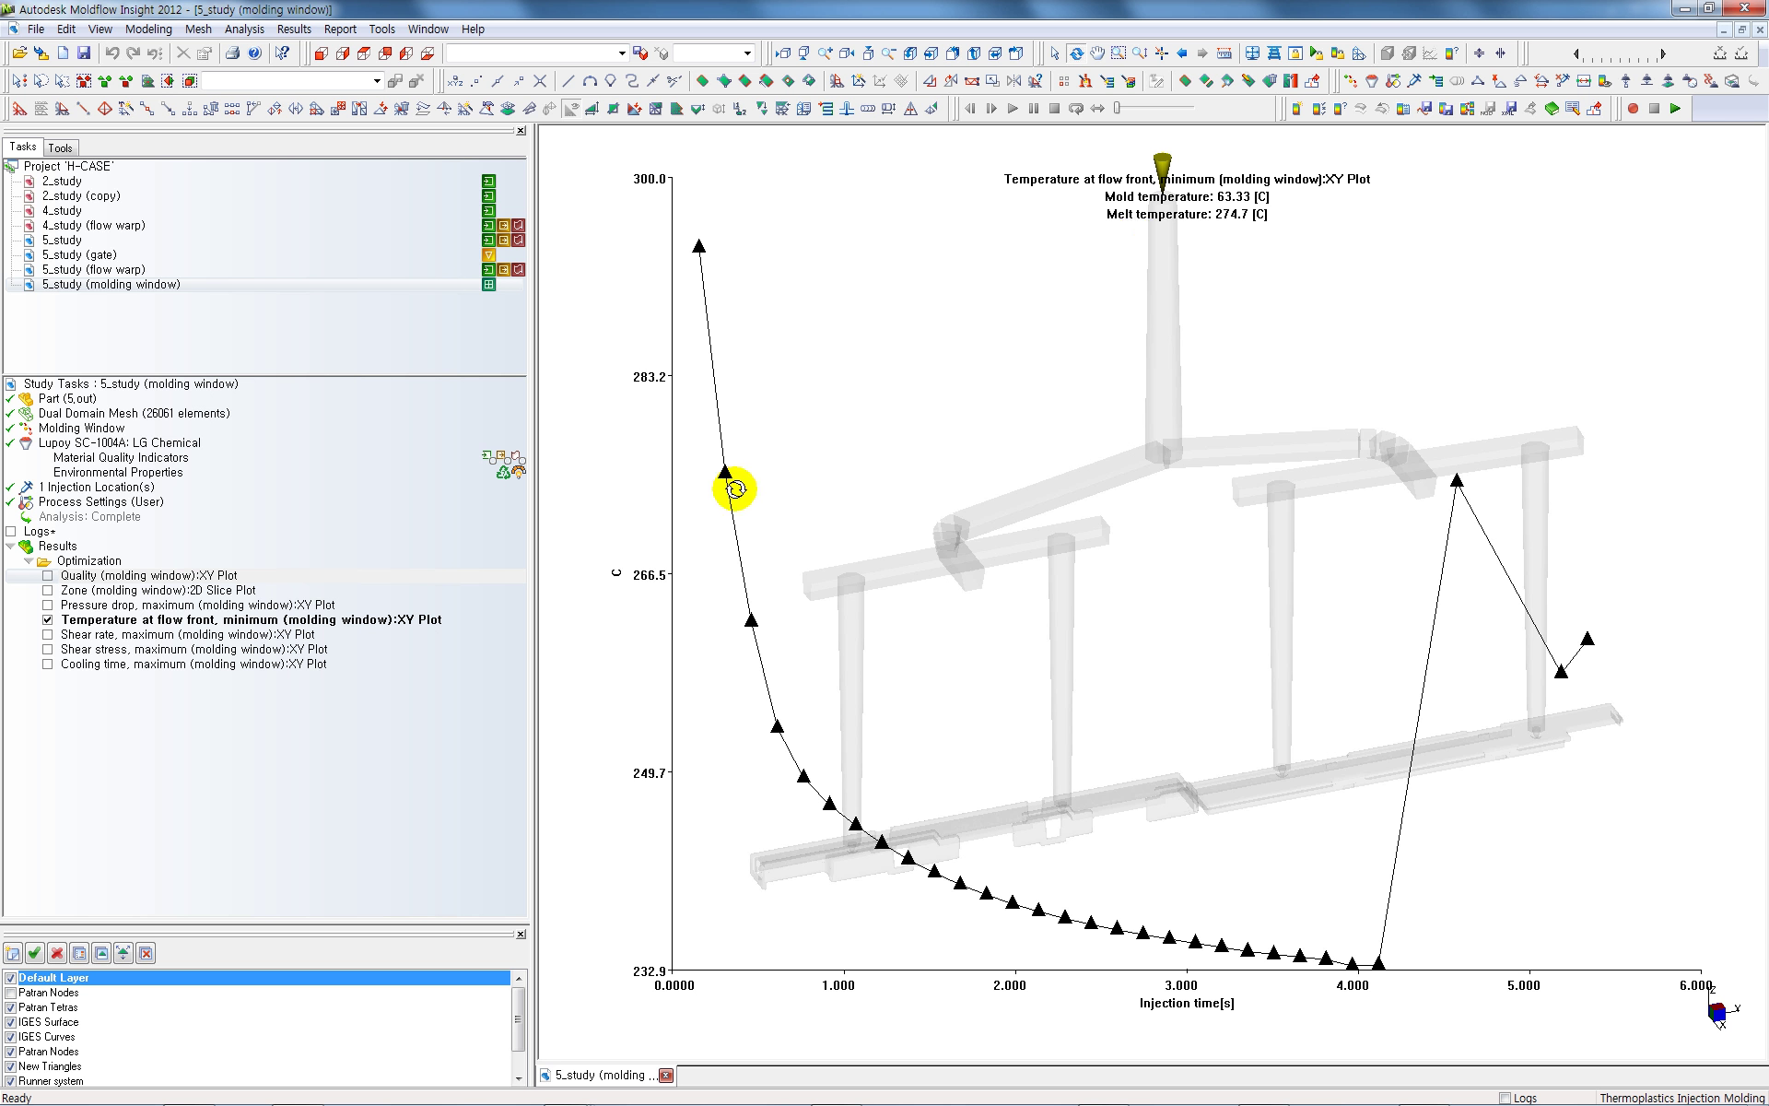
pyautogui.click(1341, 109)
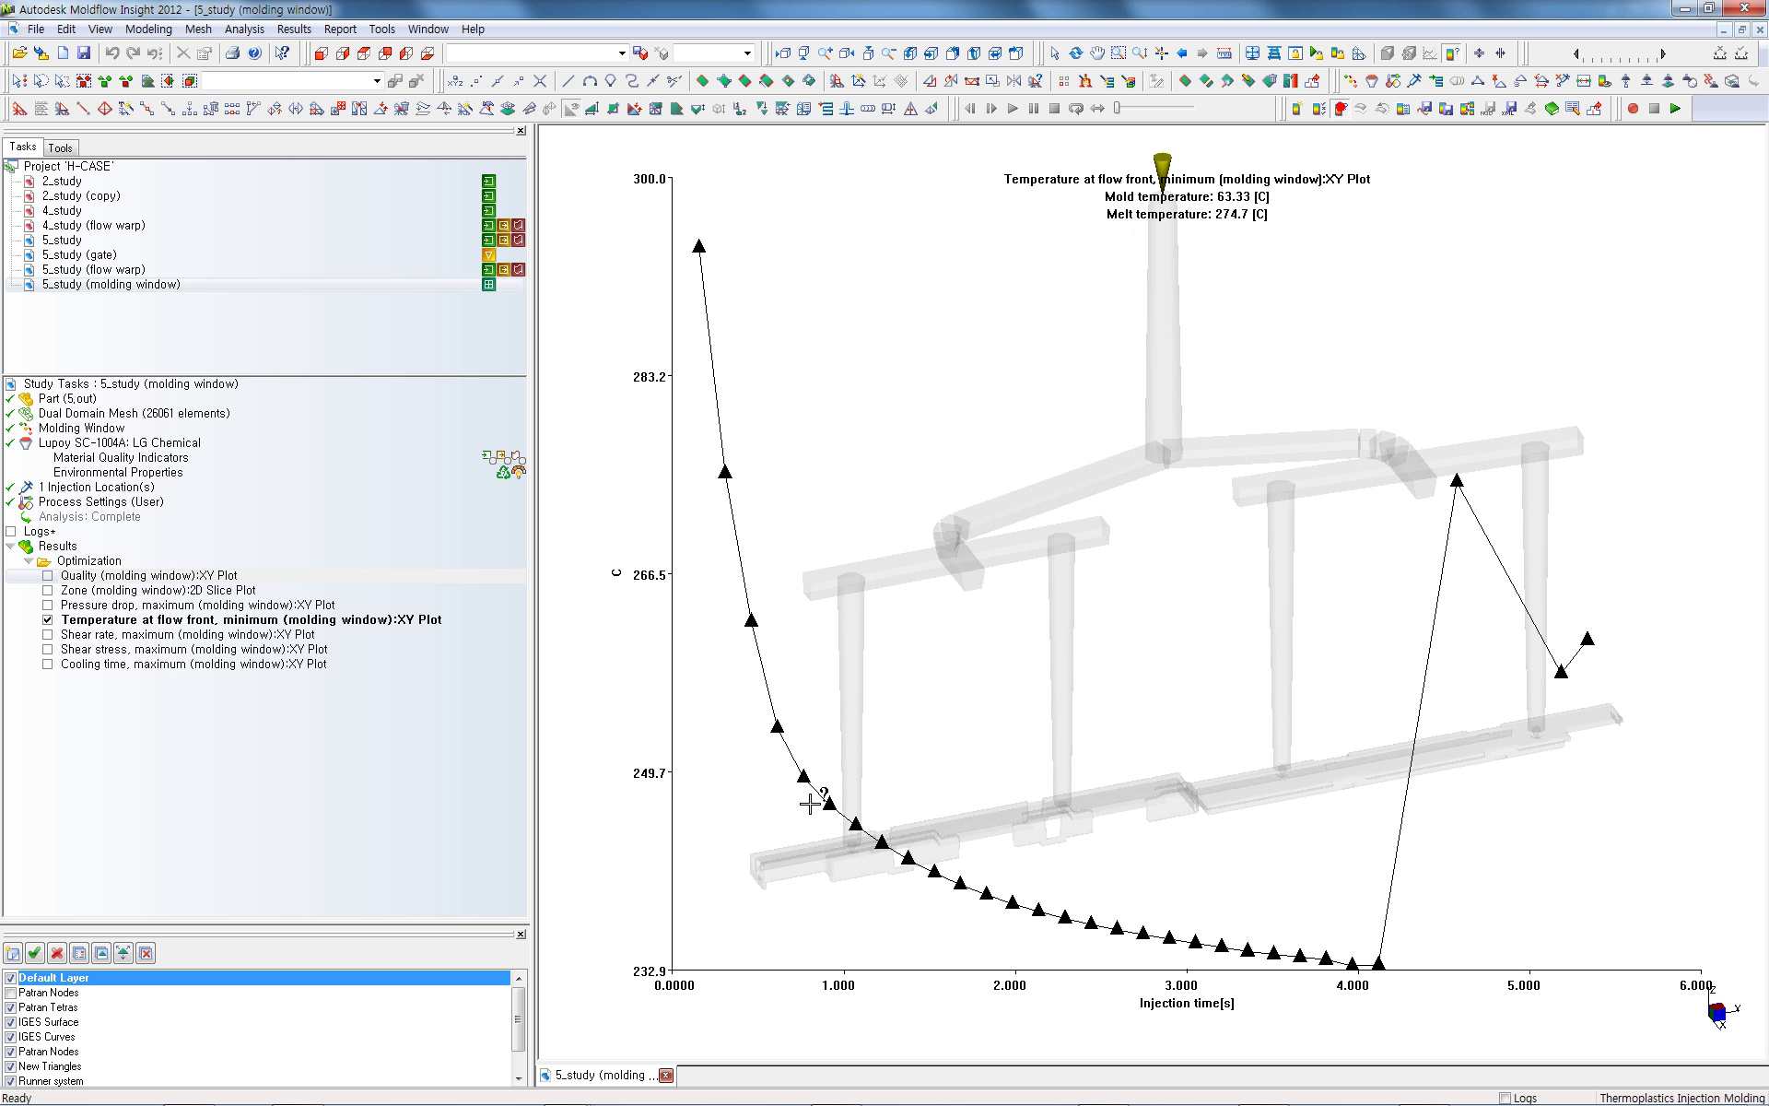
pyautogui.click(725, 469)
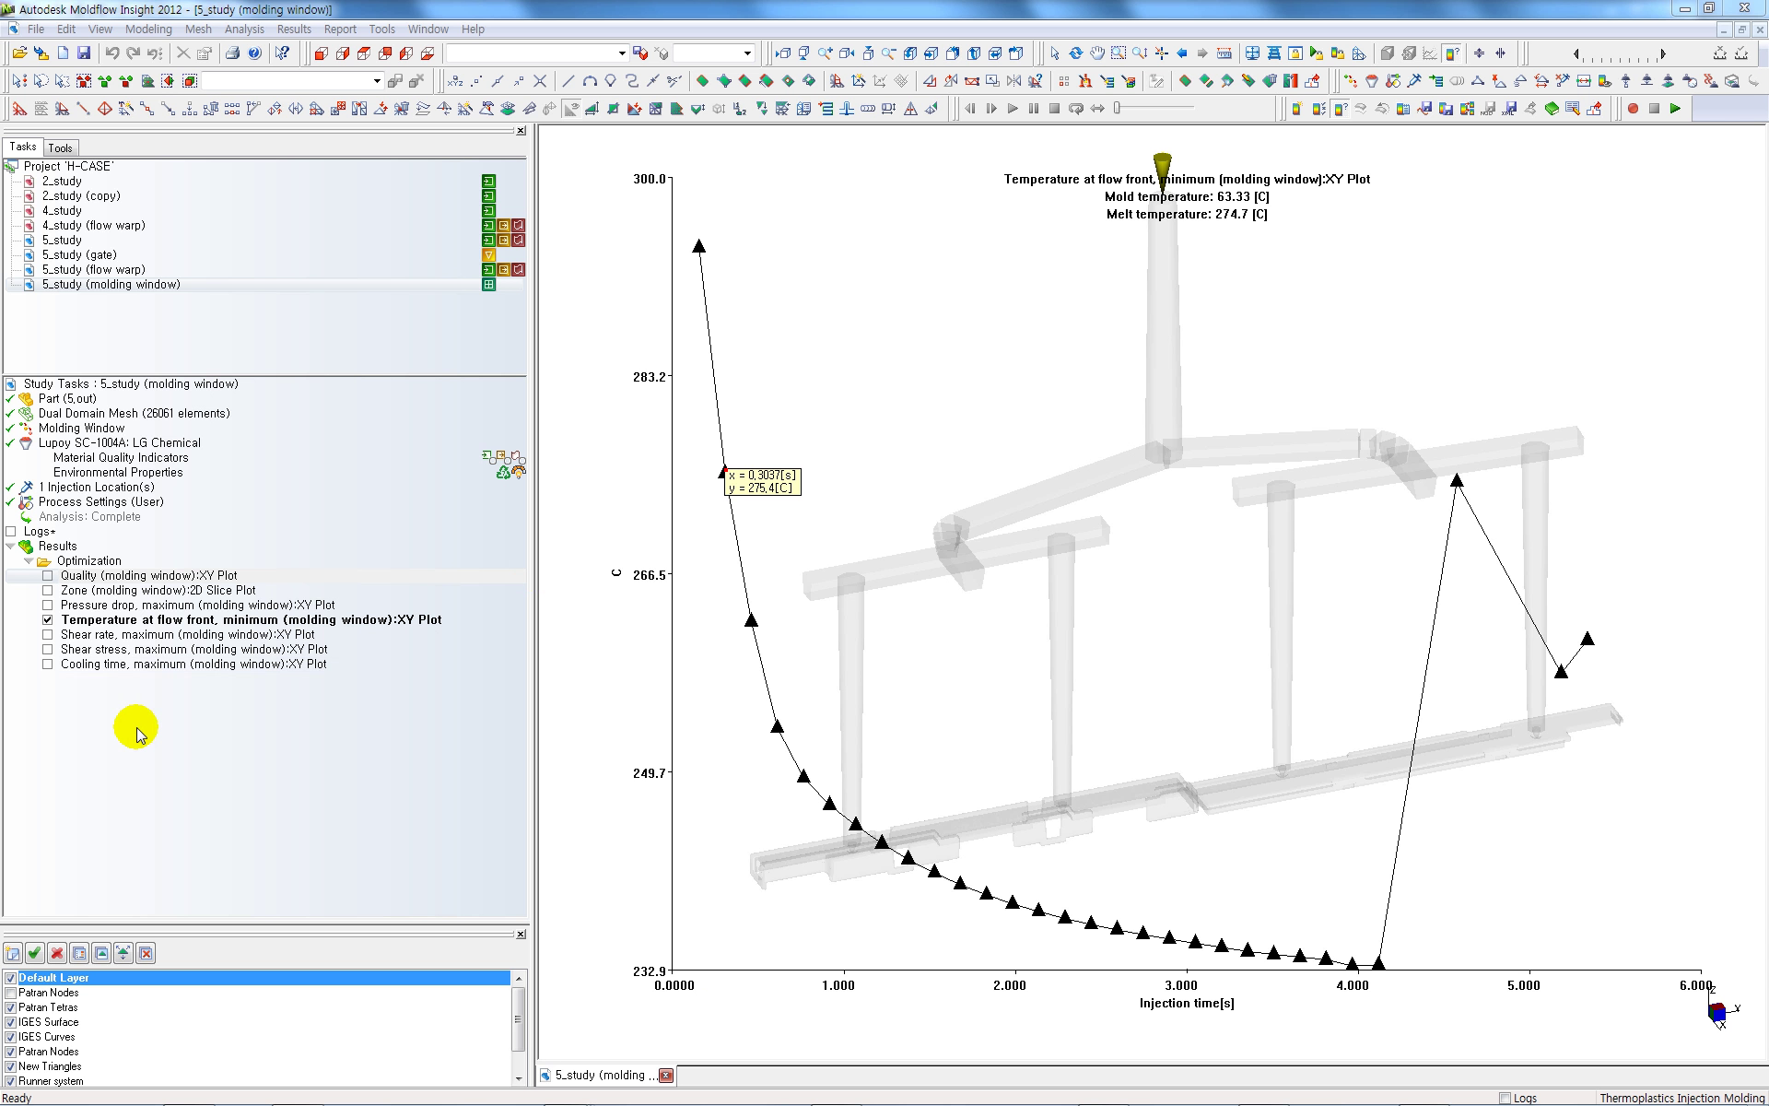
# Display the maximum pressure drop (molding window) plot and query the lowest point of the curve near 0.3 s
pyautogui.click(48, 606)
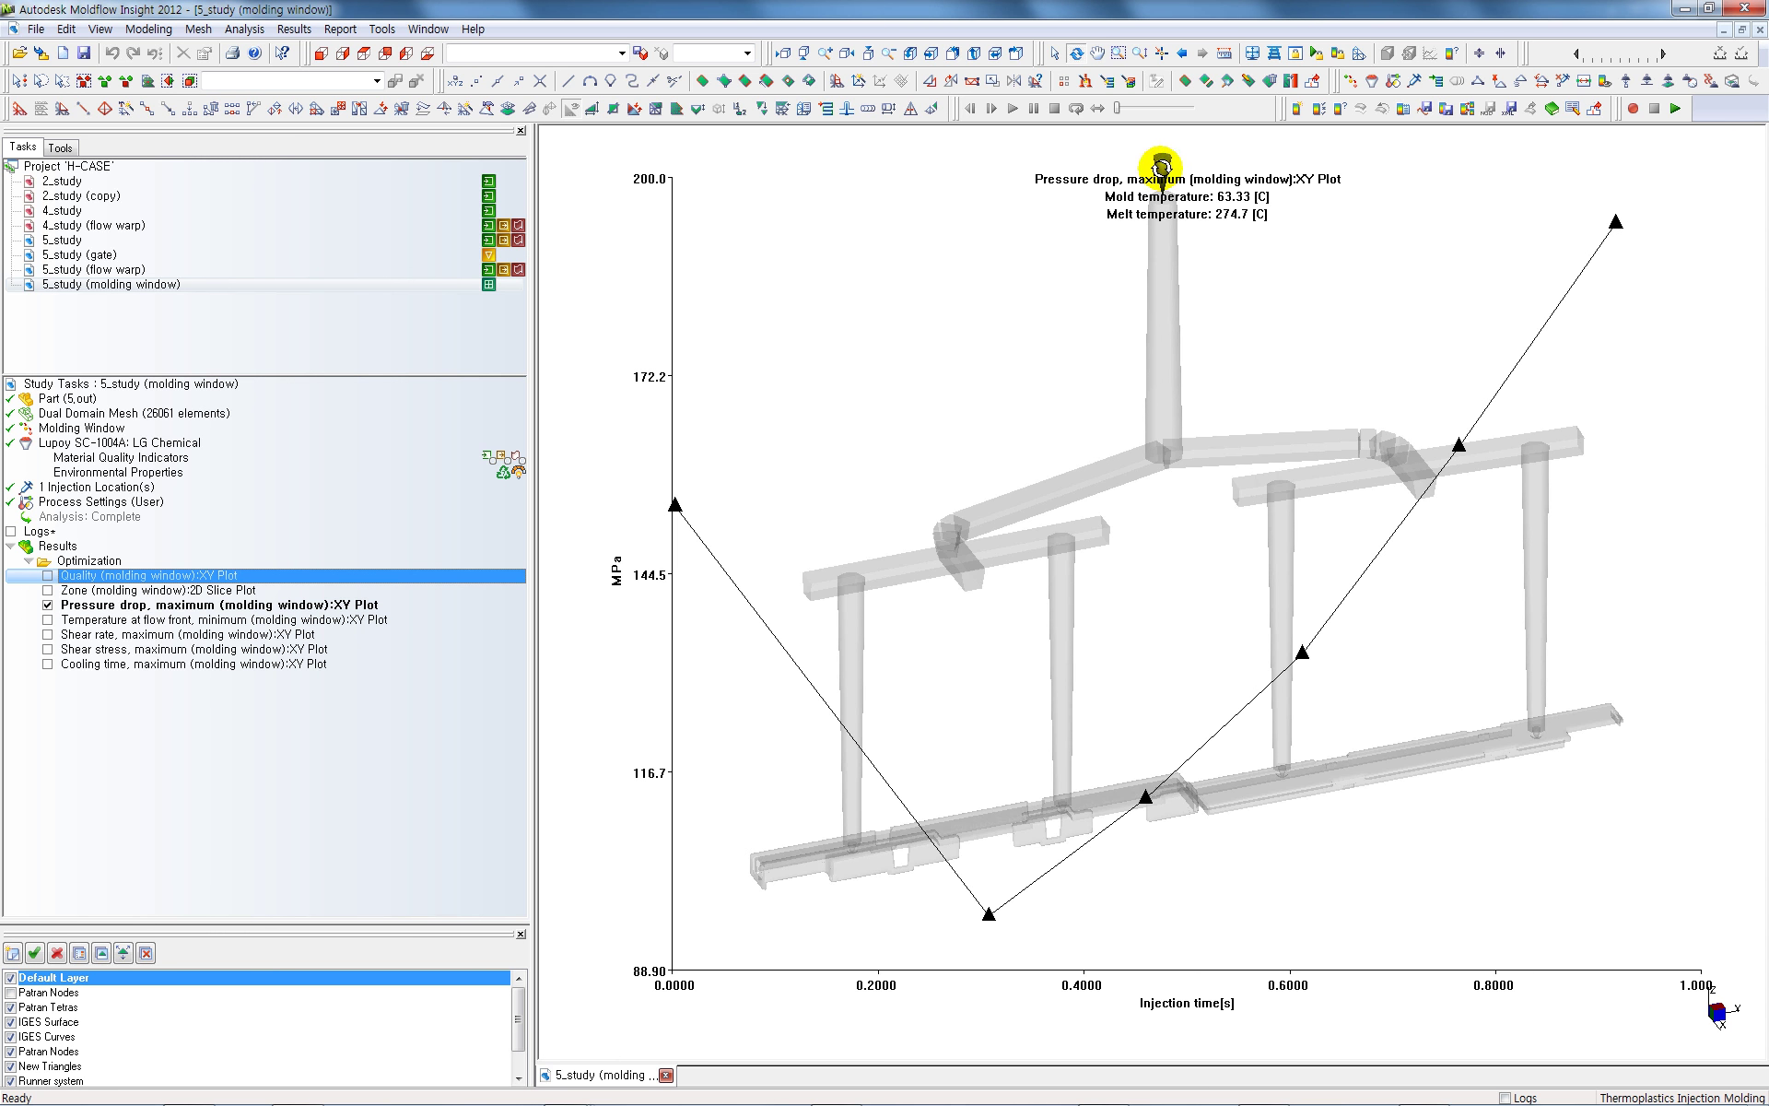
pyautogui.click(143, 606)
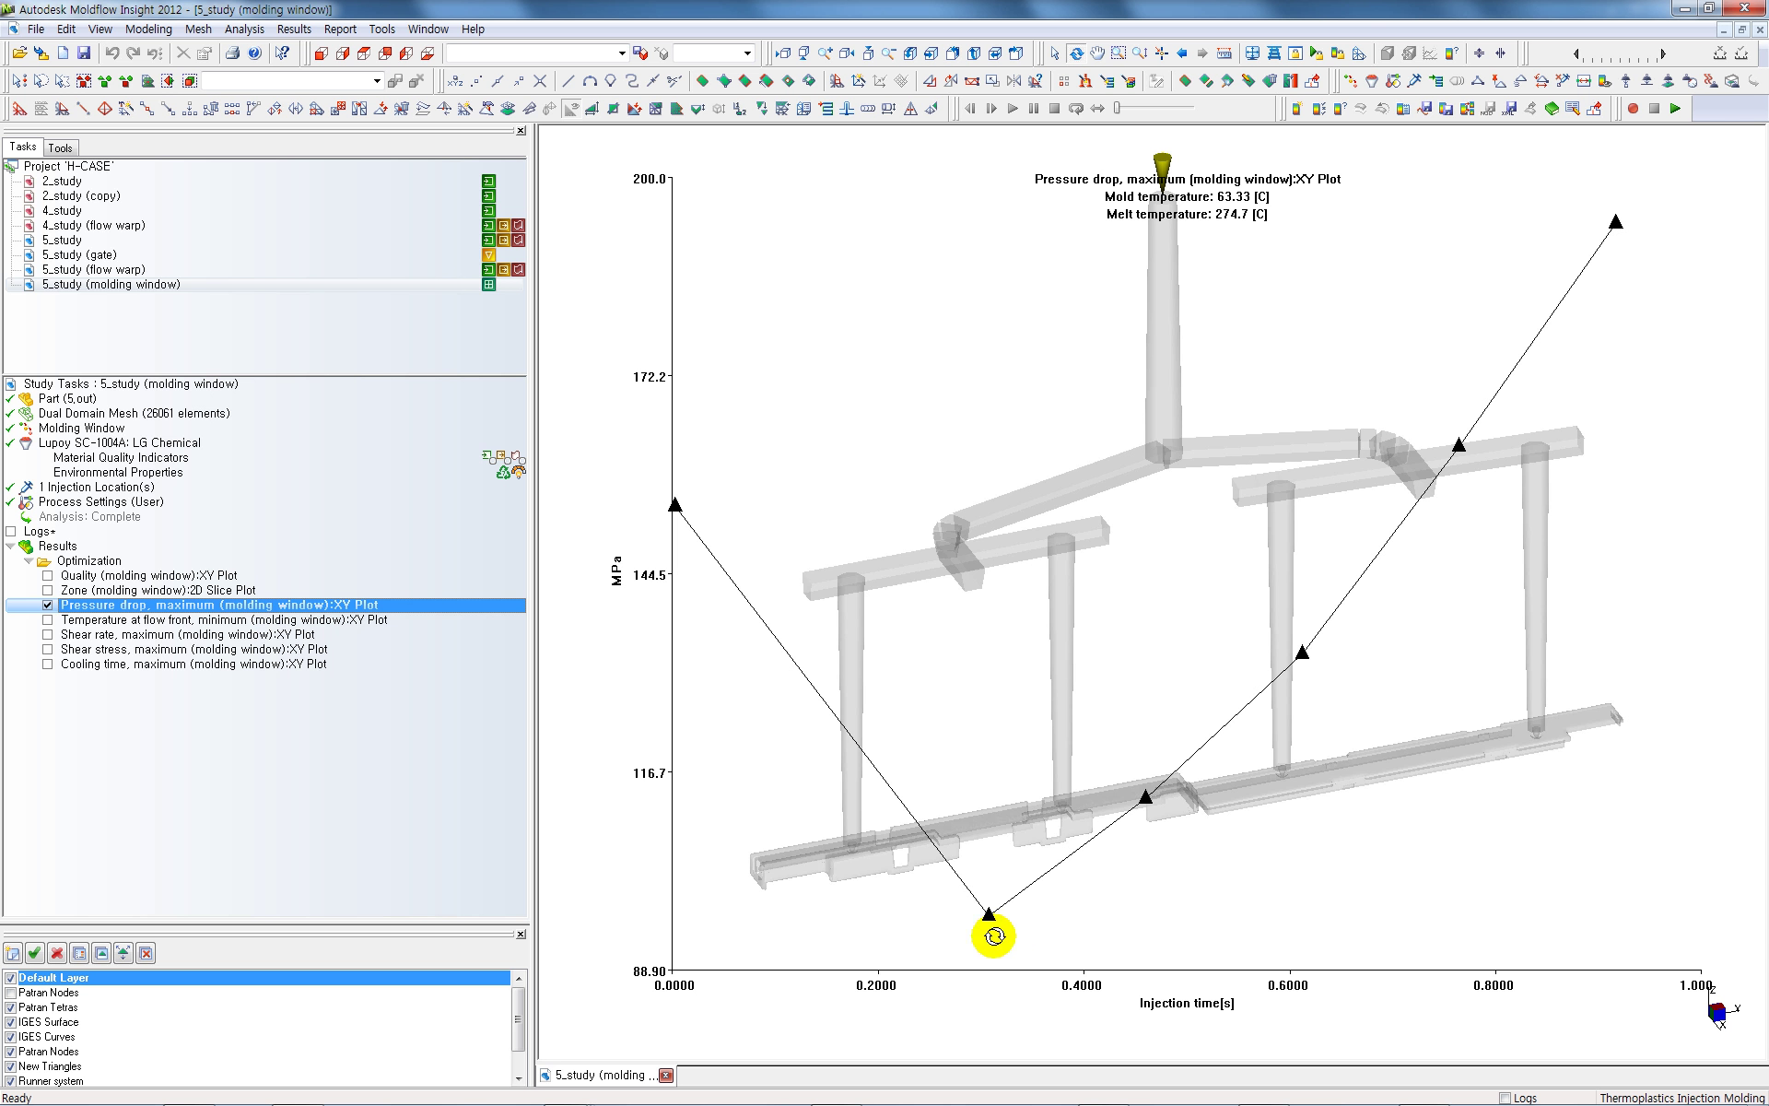
pyautogui.click(1343, 113)
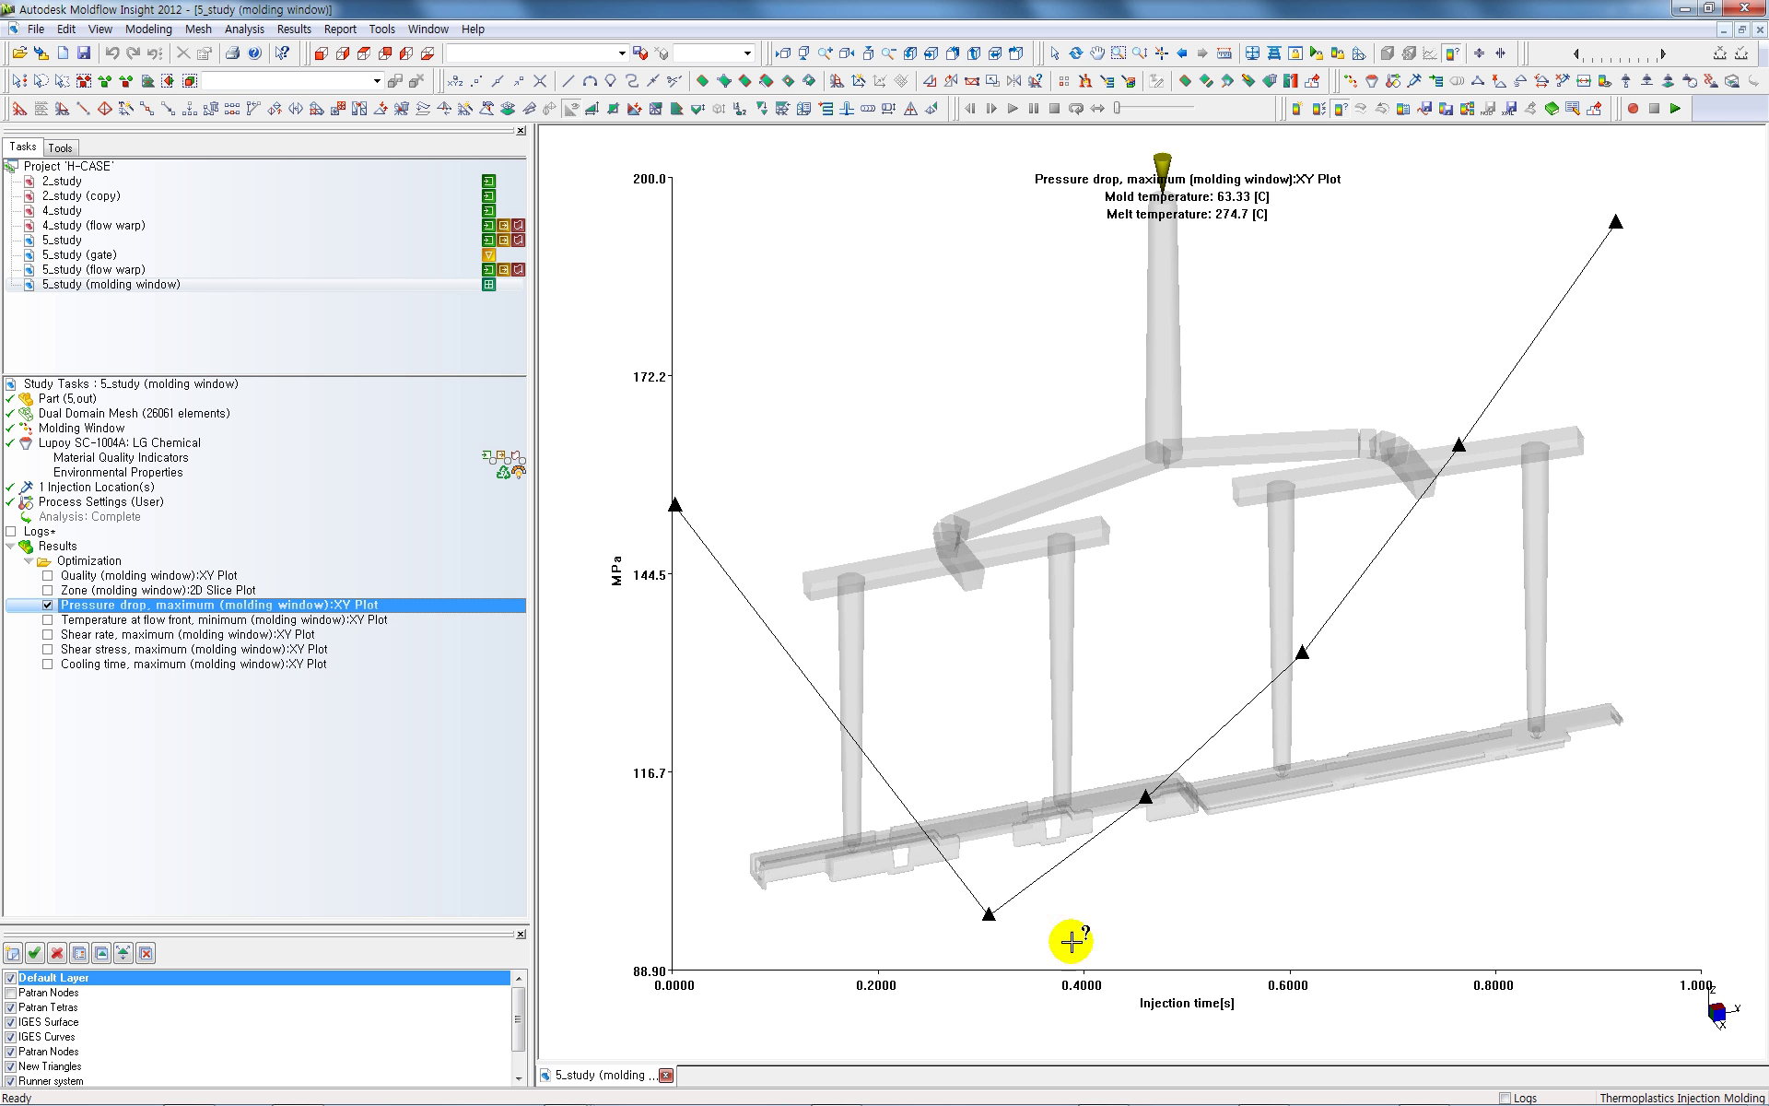
pyautogui.click(989, 915)
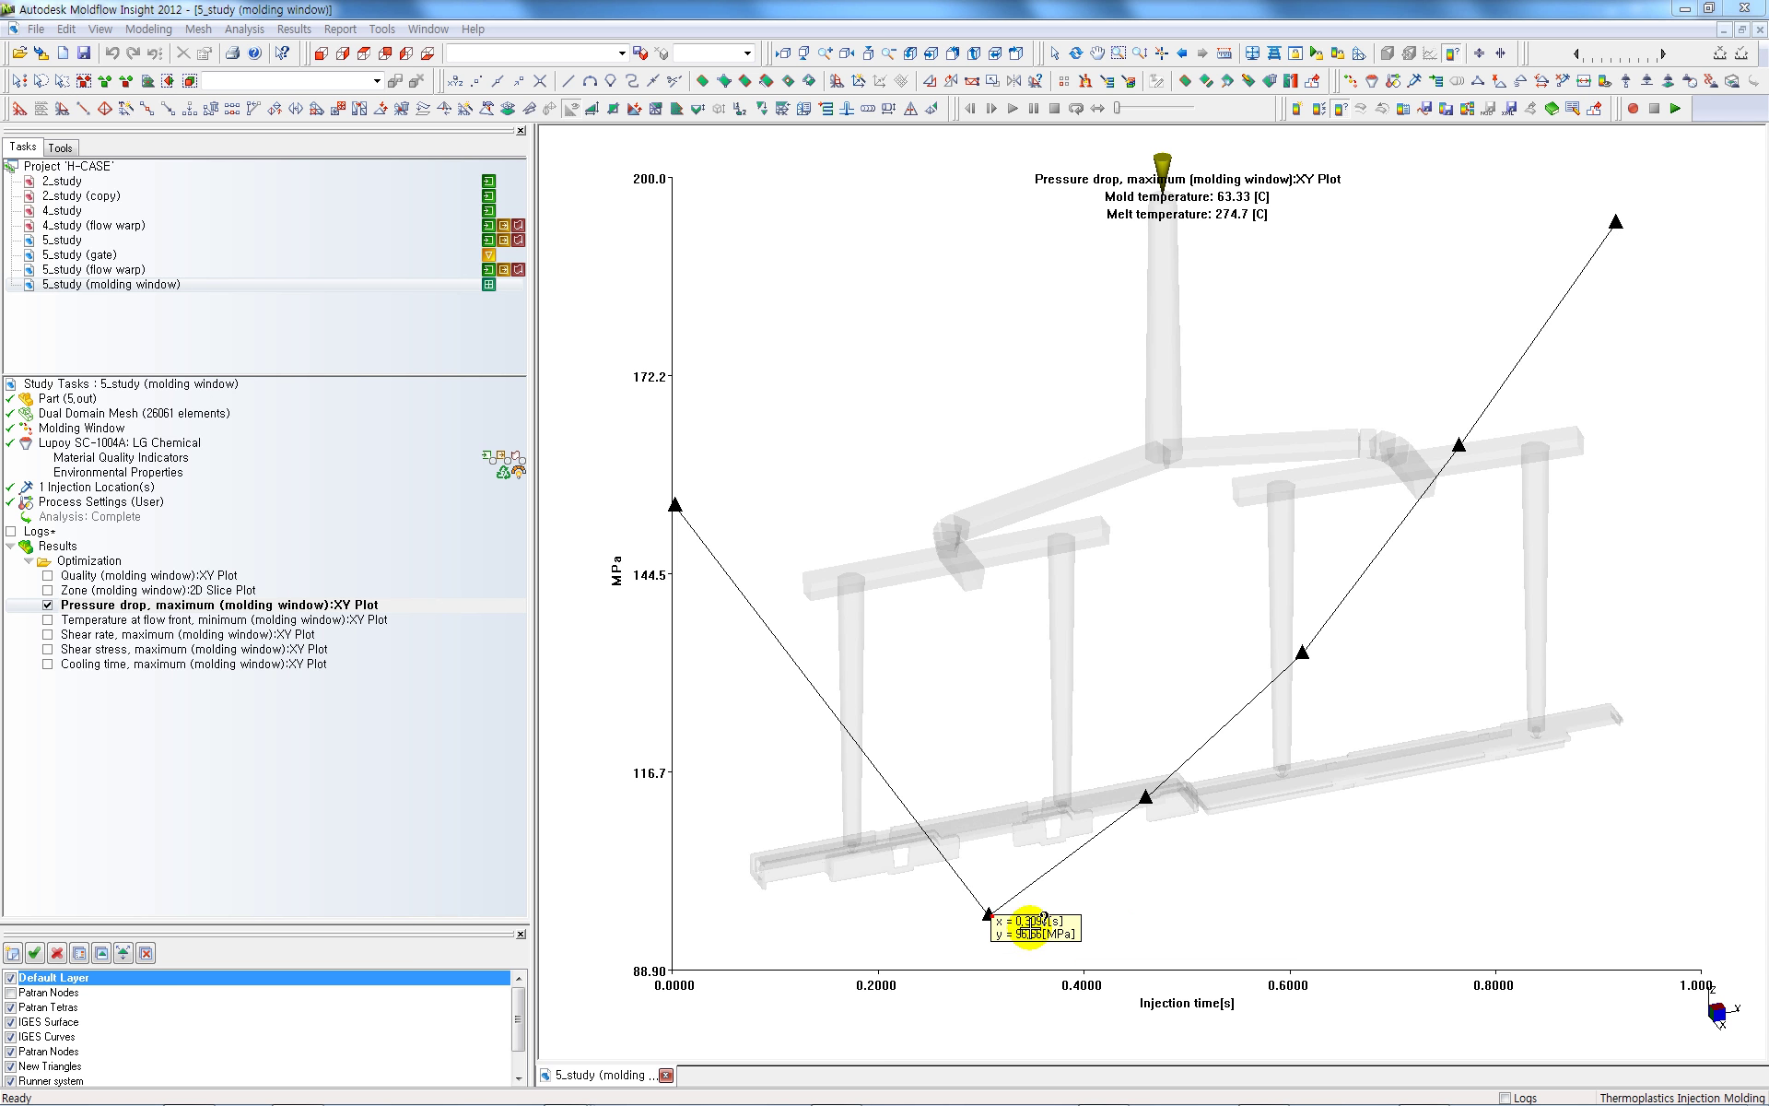
pyautogui.click(988, 914)
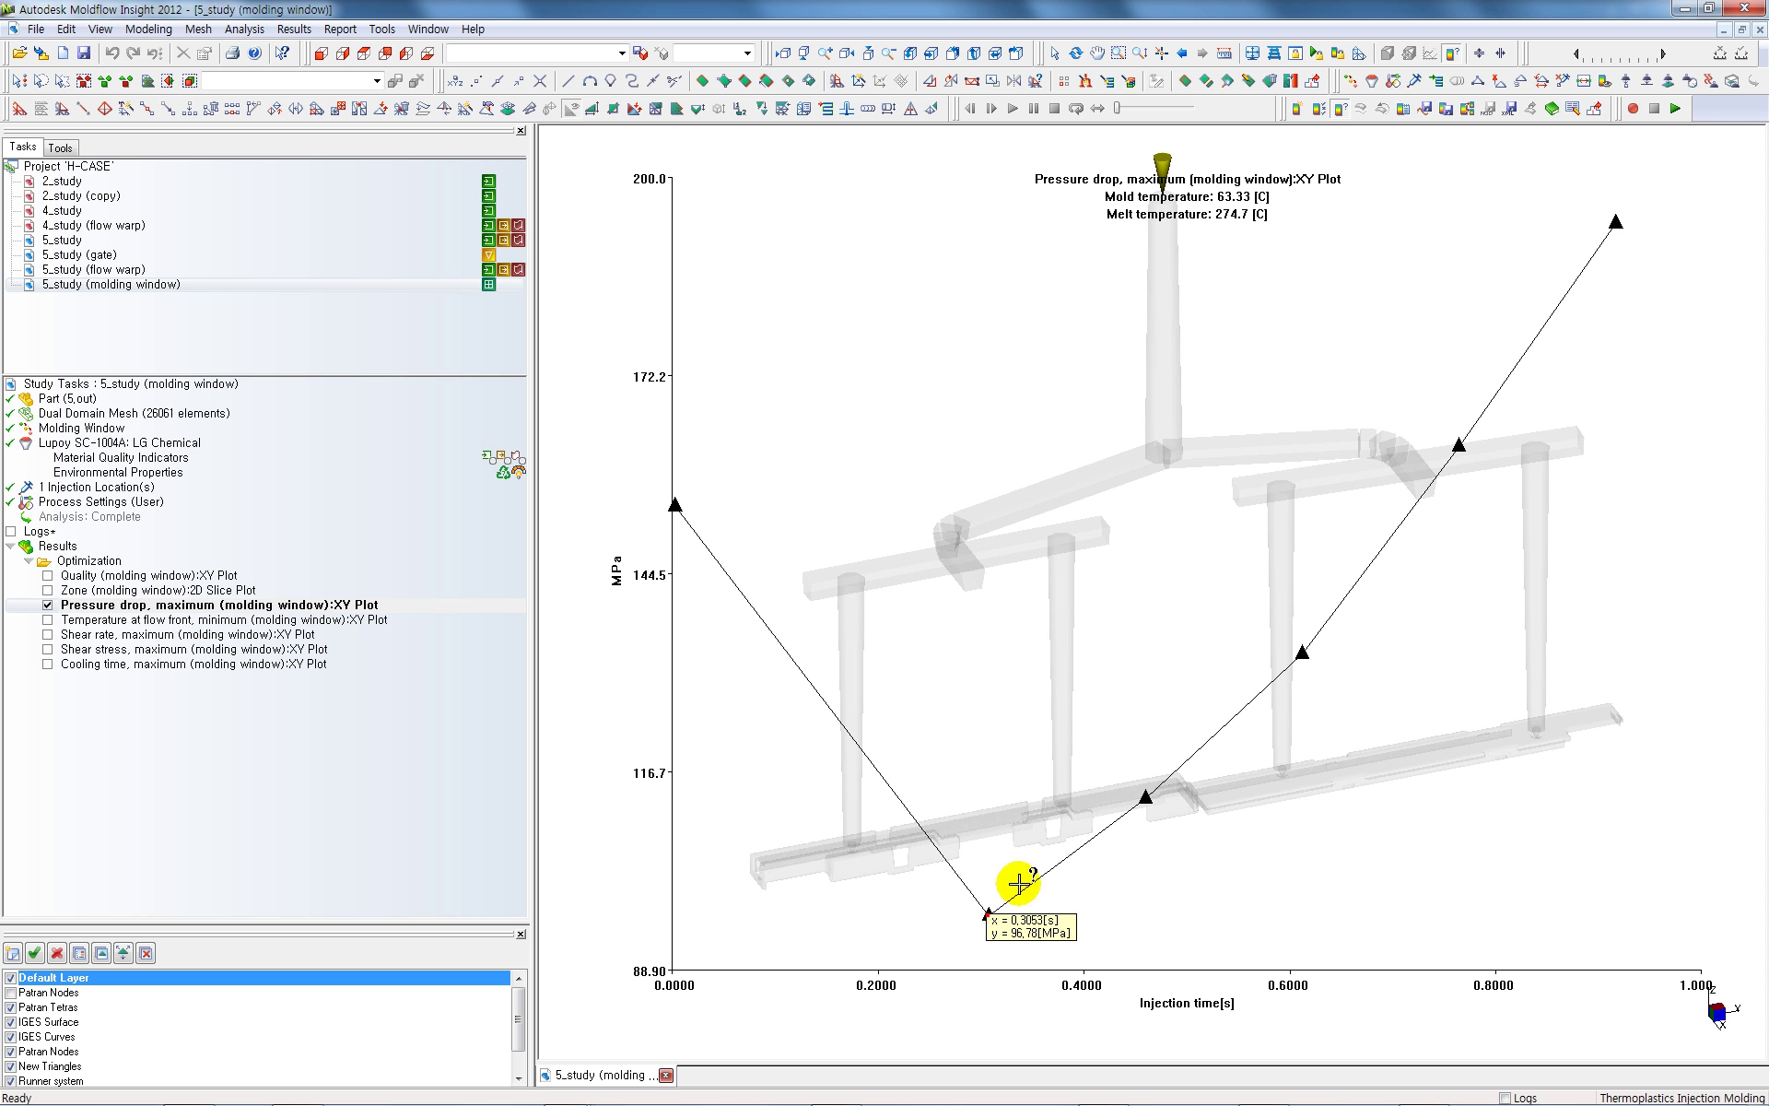
# Query the pressure drop at the first point and the last two points of the curve
pyautogui.click(674, 505)
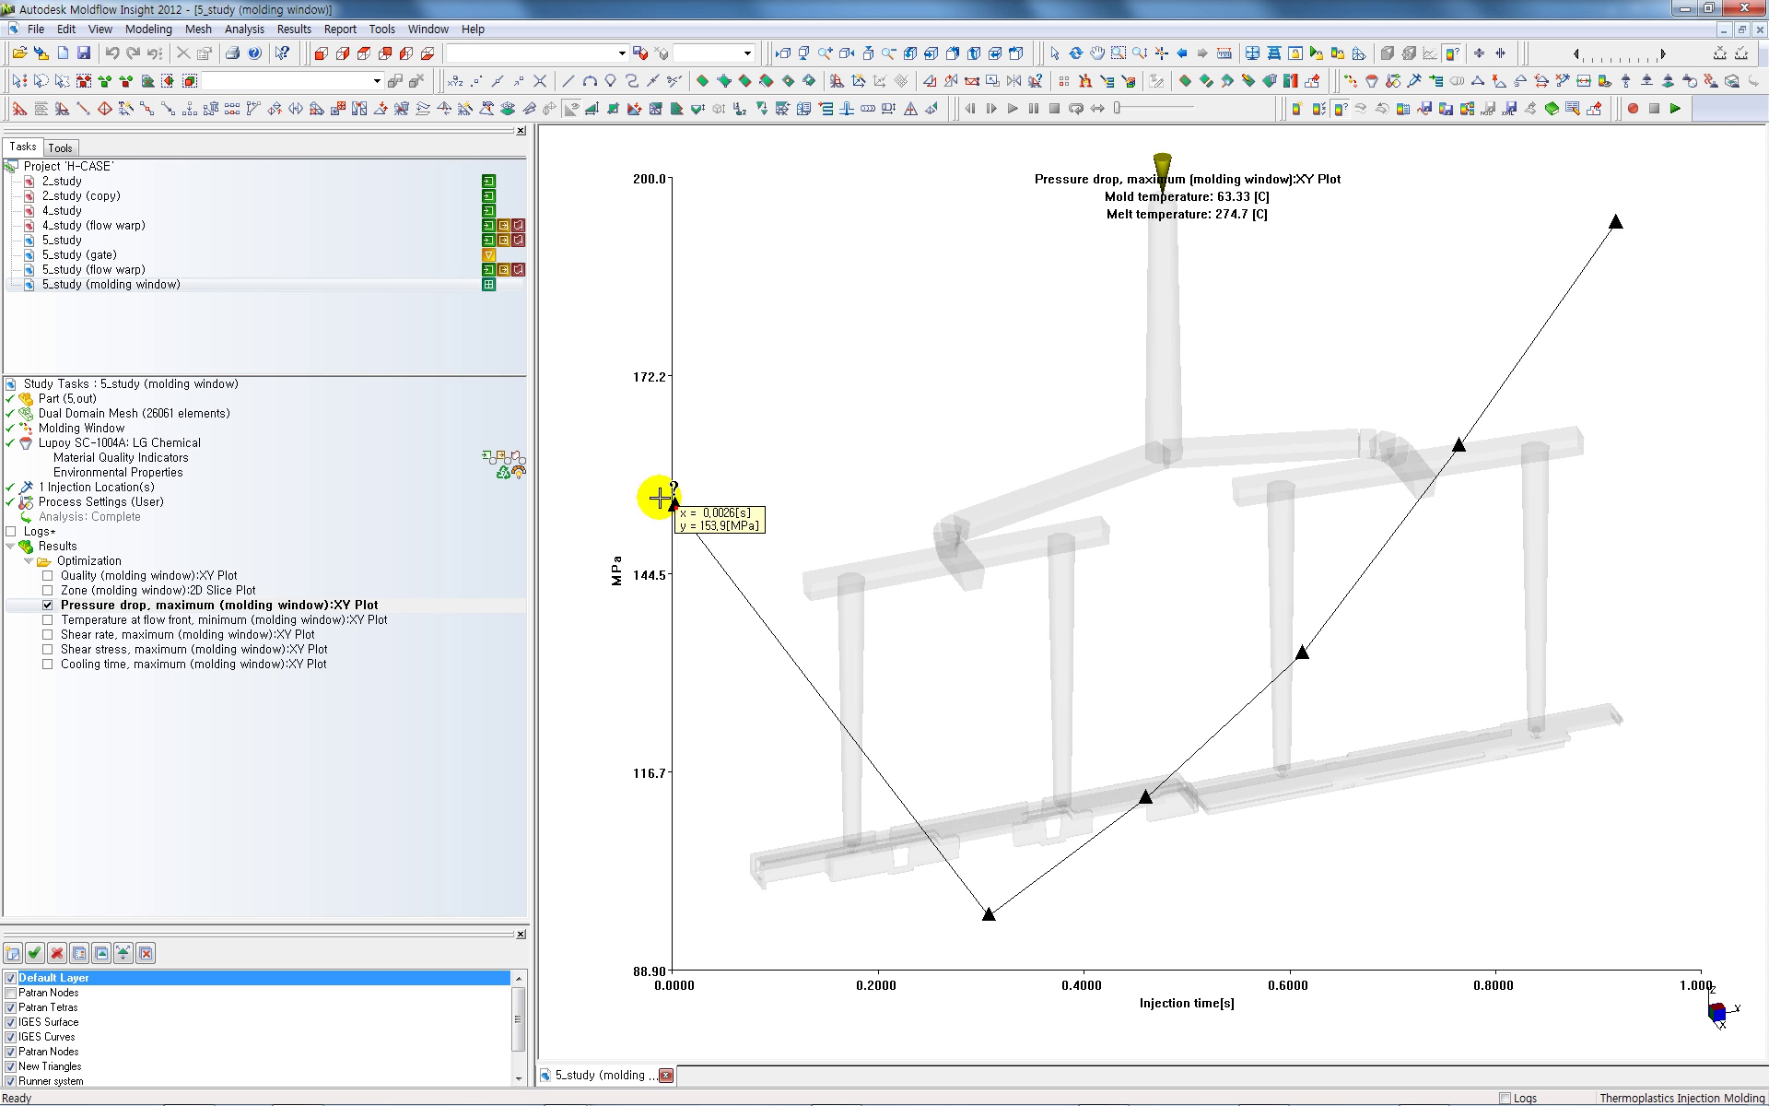
pyautogui.click(1458, 445)
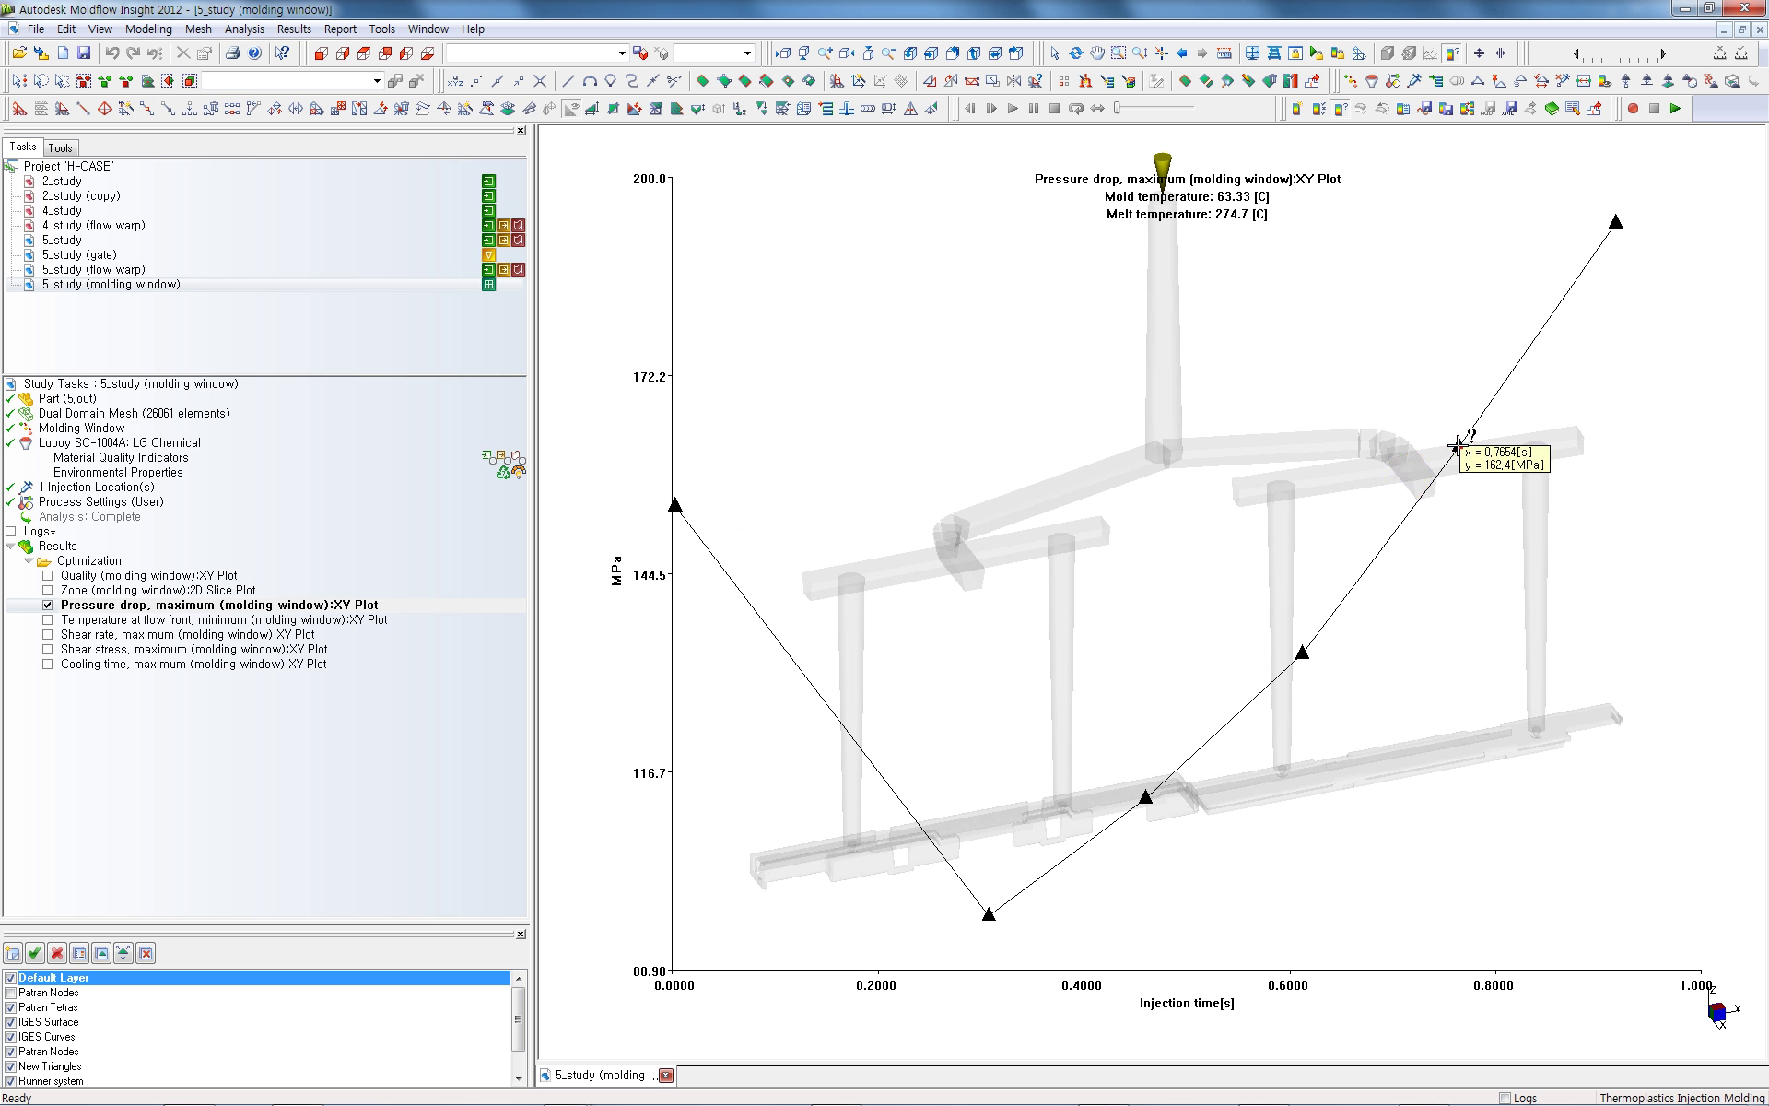
pyautogui.click(1616, 221)
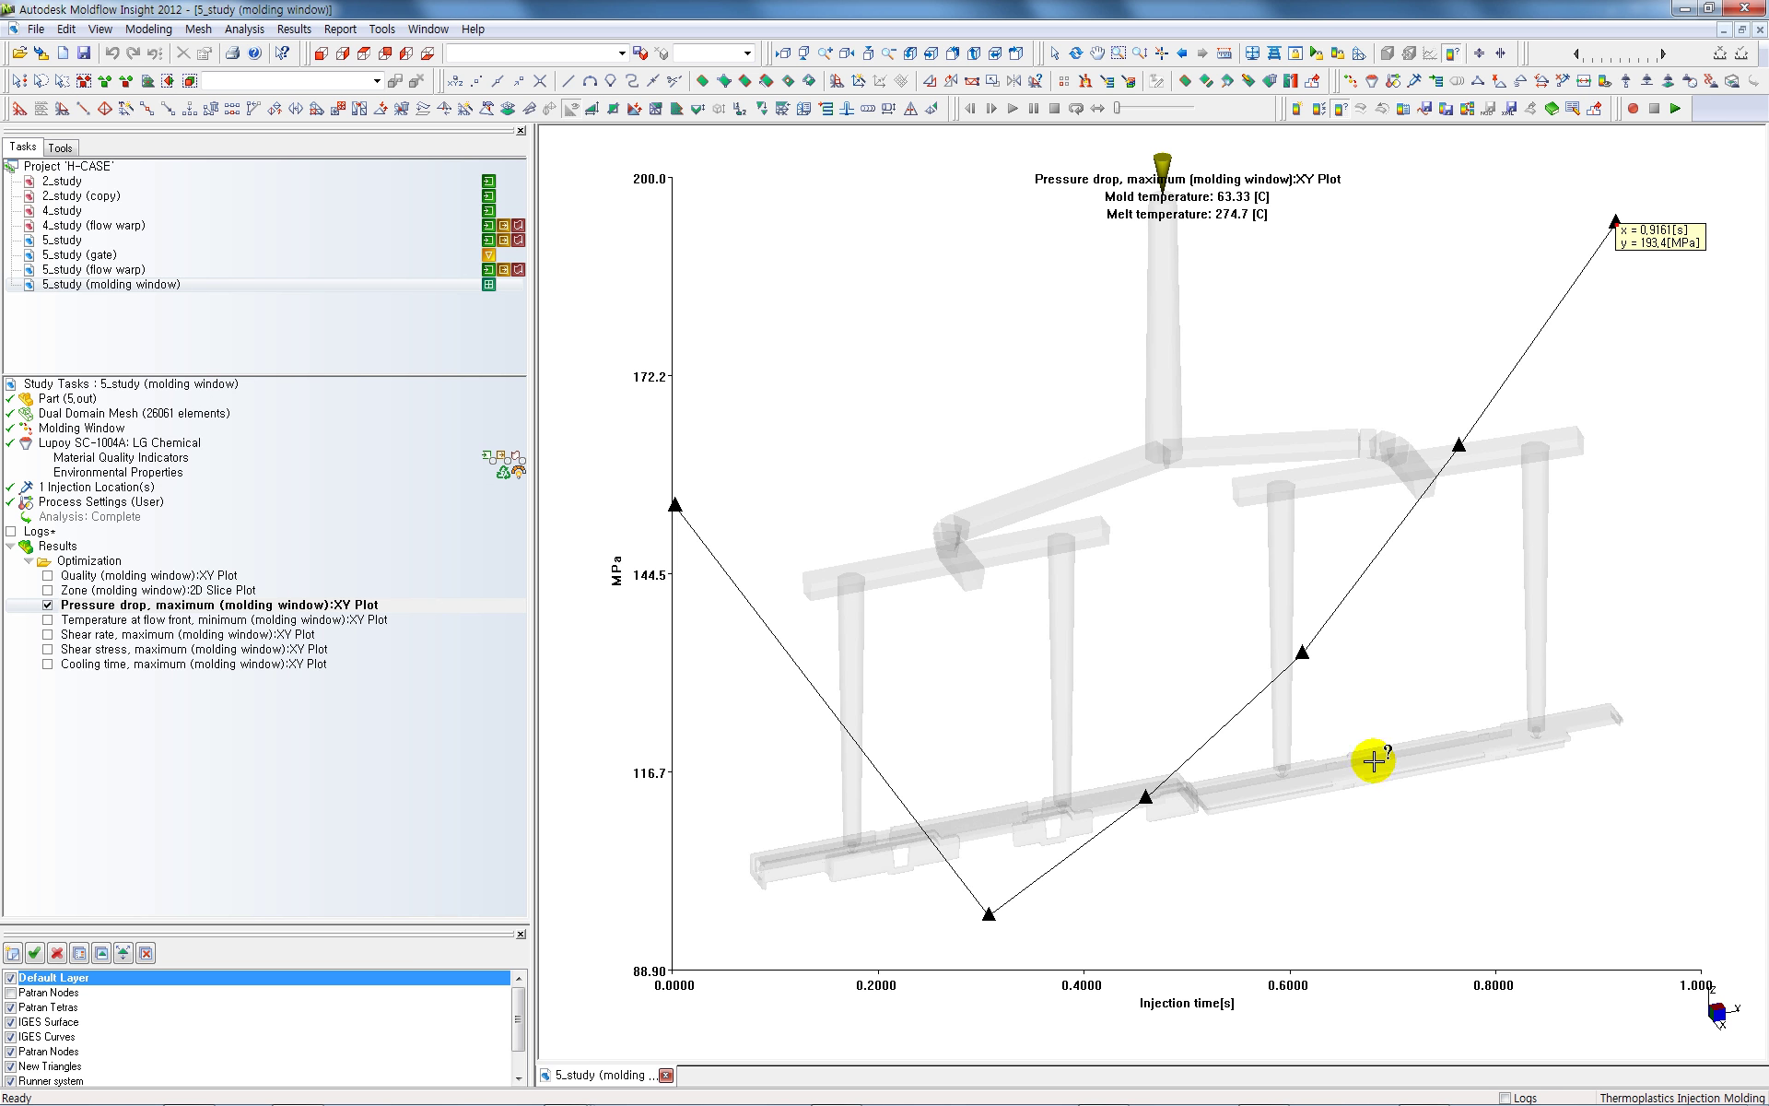
# Switch to 플라스틱사출성형.pdf in Acrobat to view the flow rate curve in section 5-1-2, return to Moldflow and clear the query label
pyautogui.moveTo(790, 1085)
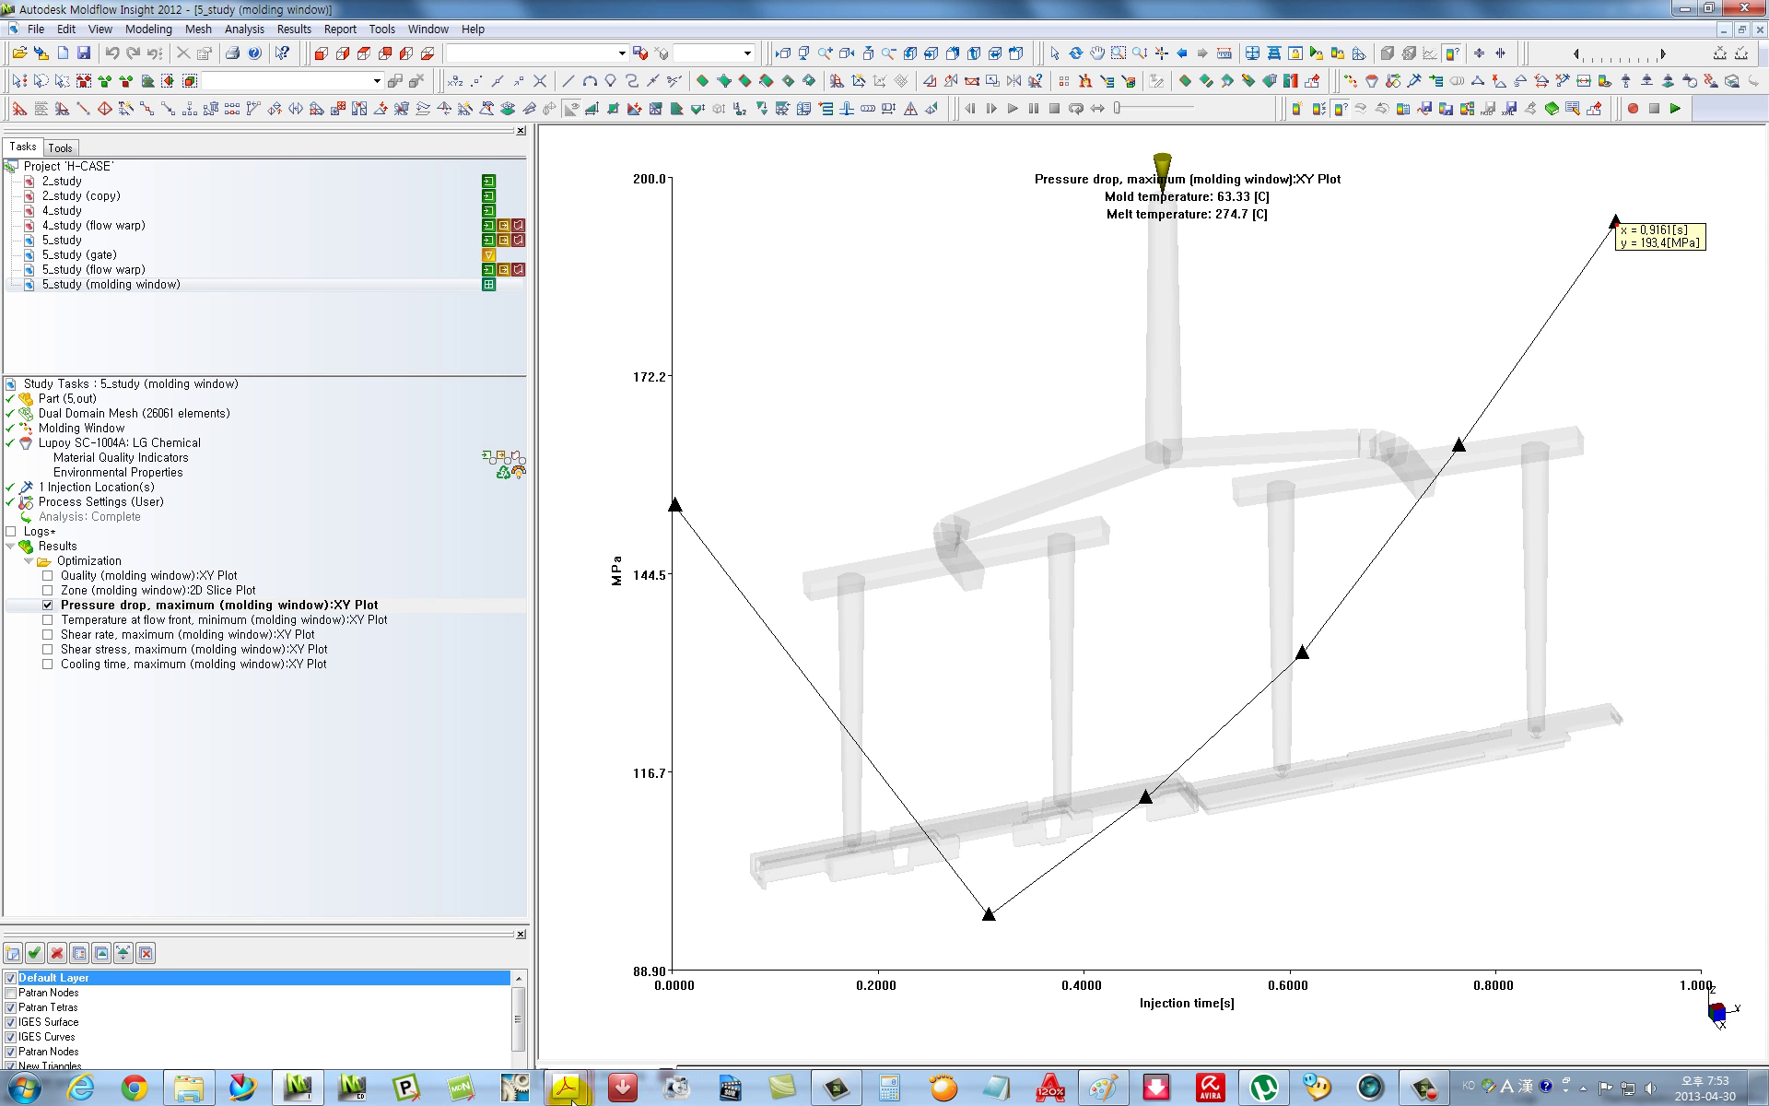
pyautogui.moveTo(571, 1095)
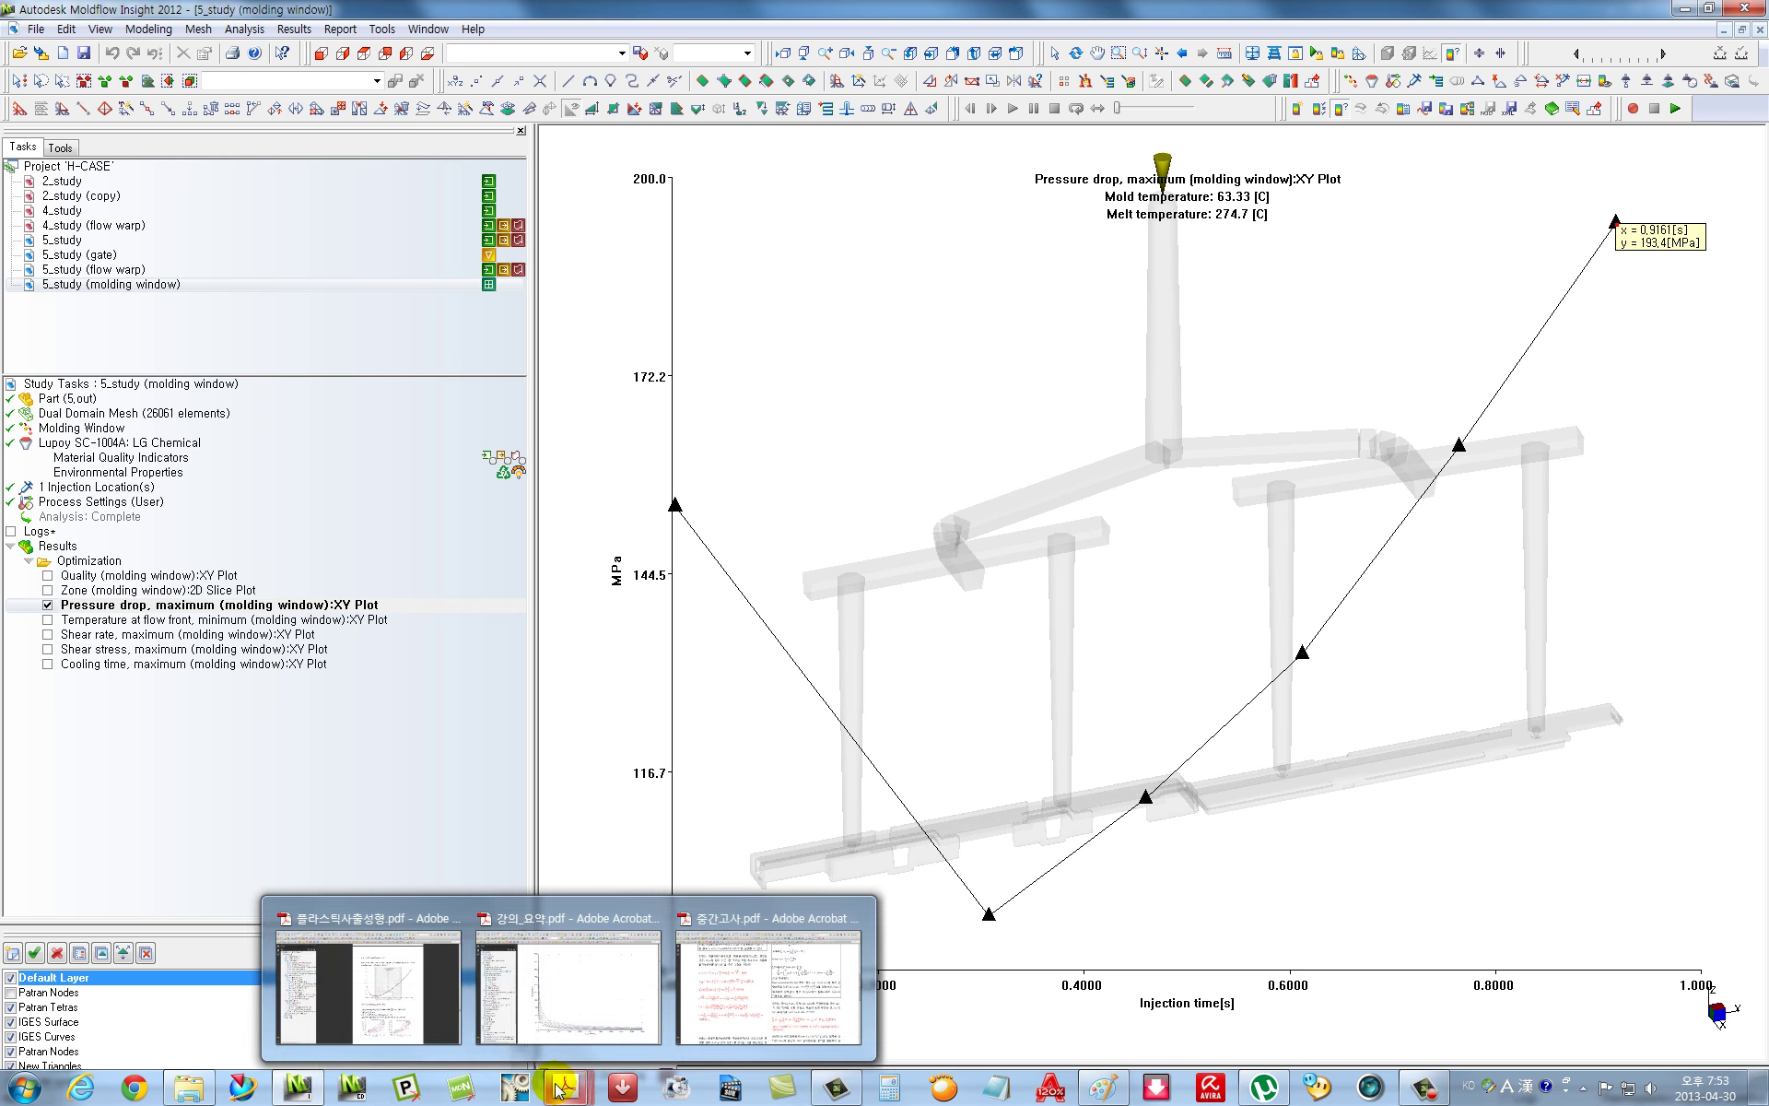
pyautogui.click(422, 1026)
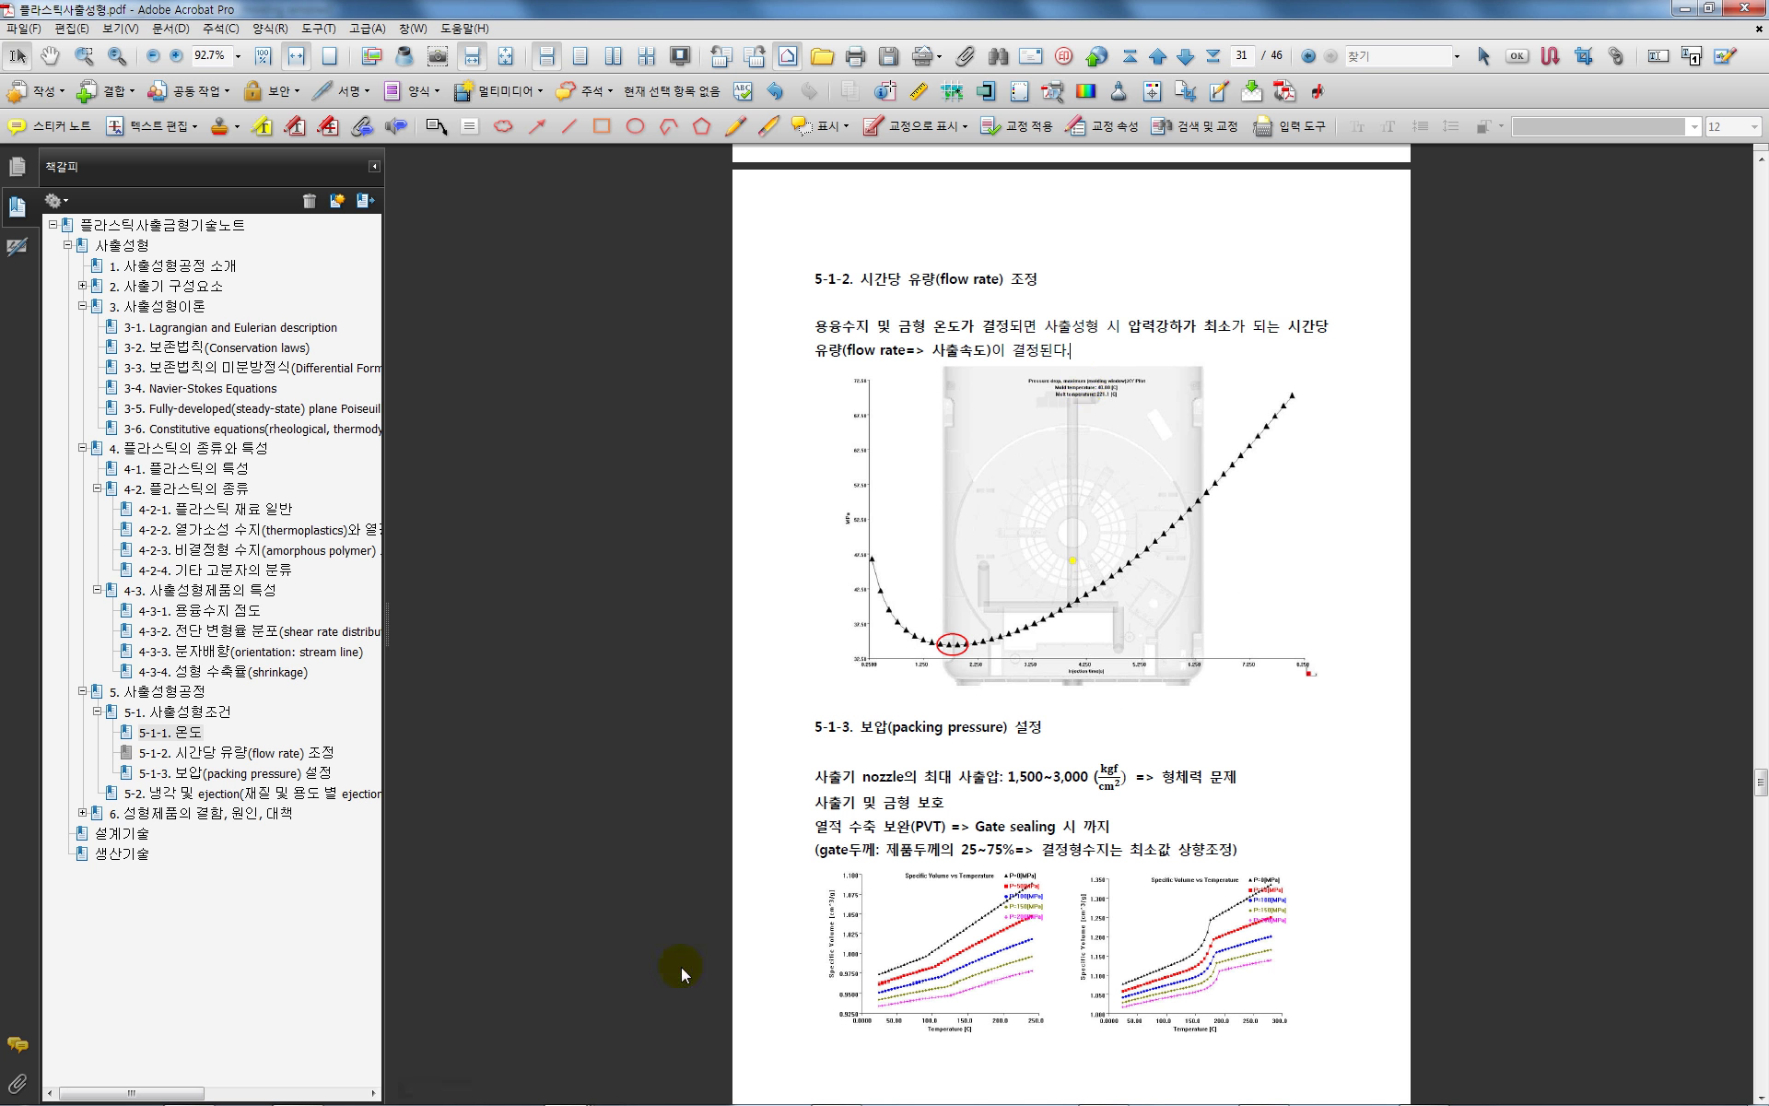
pyautogui.click(298, 1088)
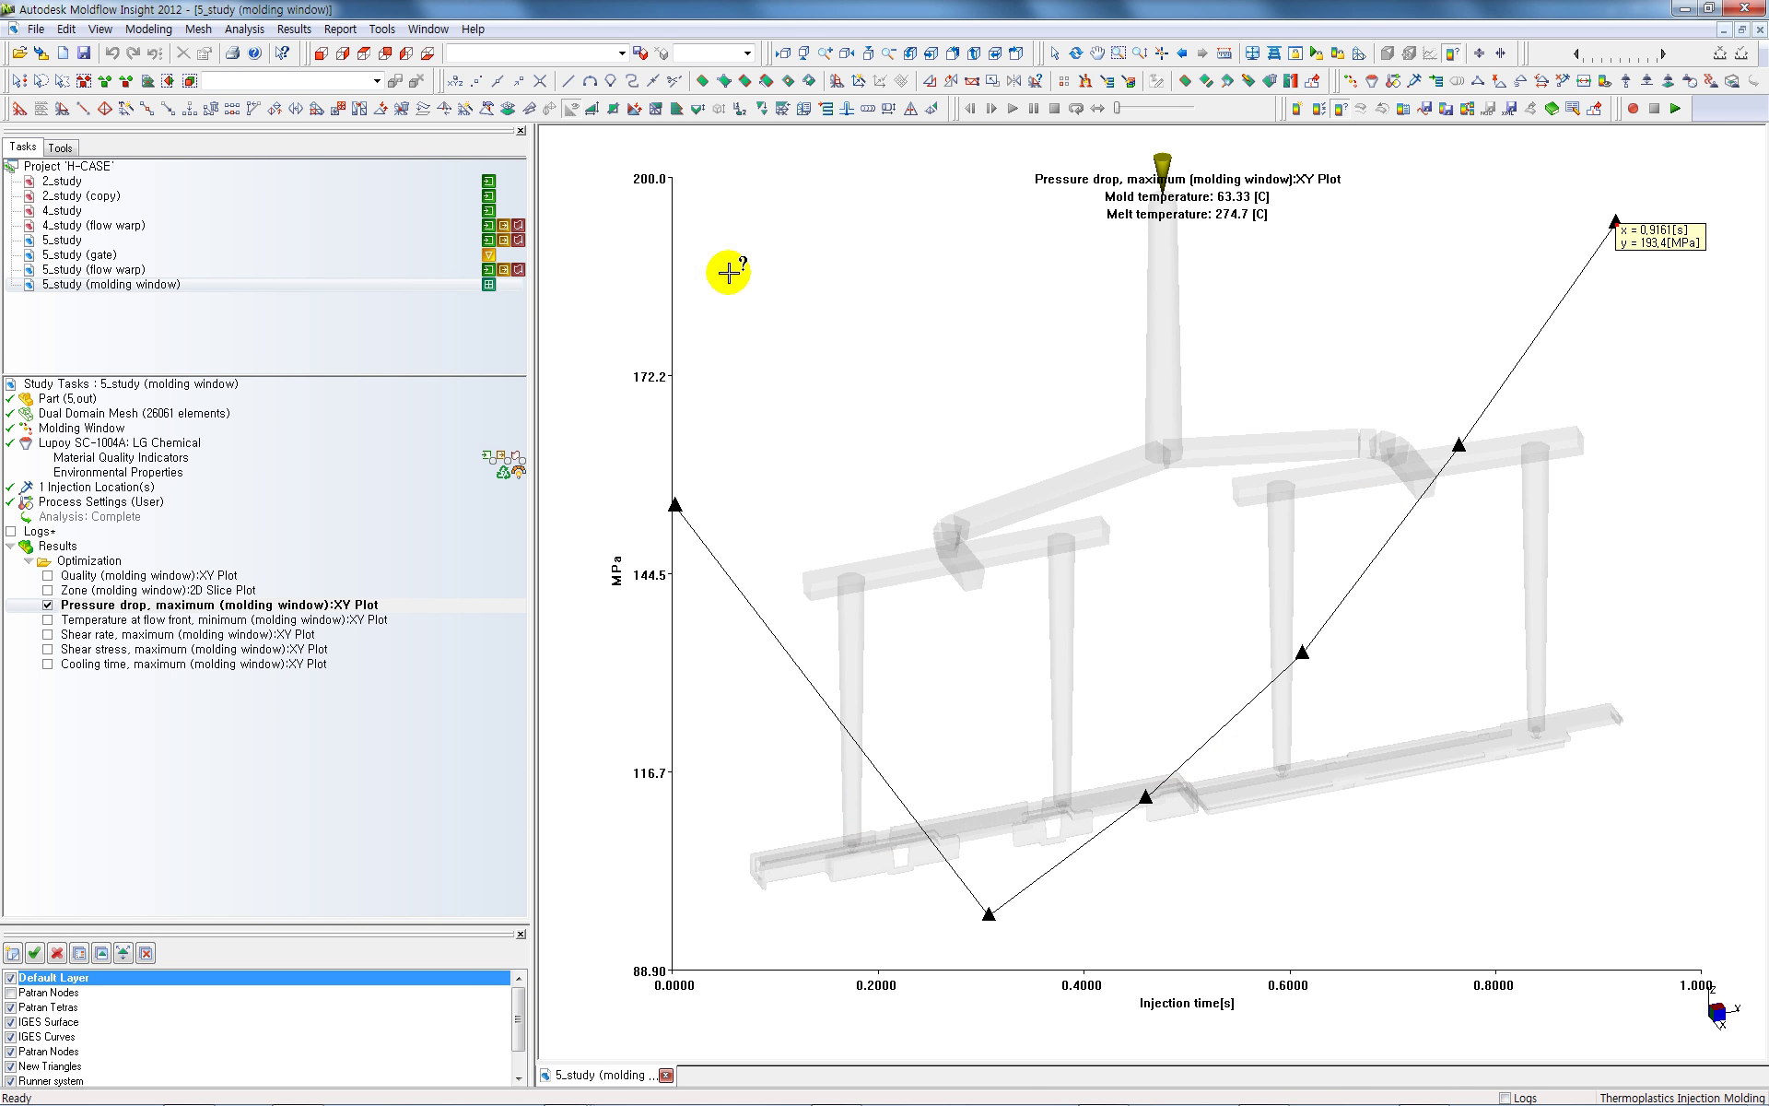
pyautogui.click(1341, 108)
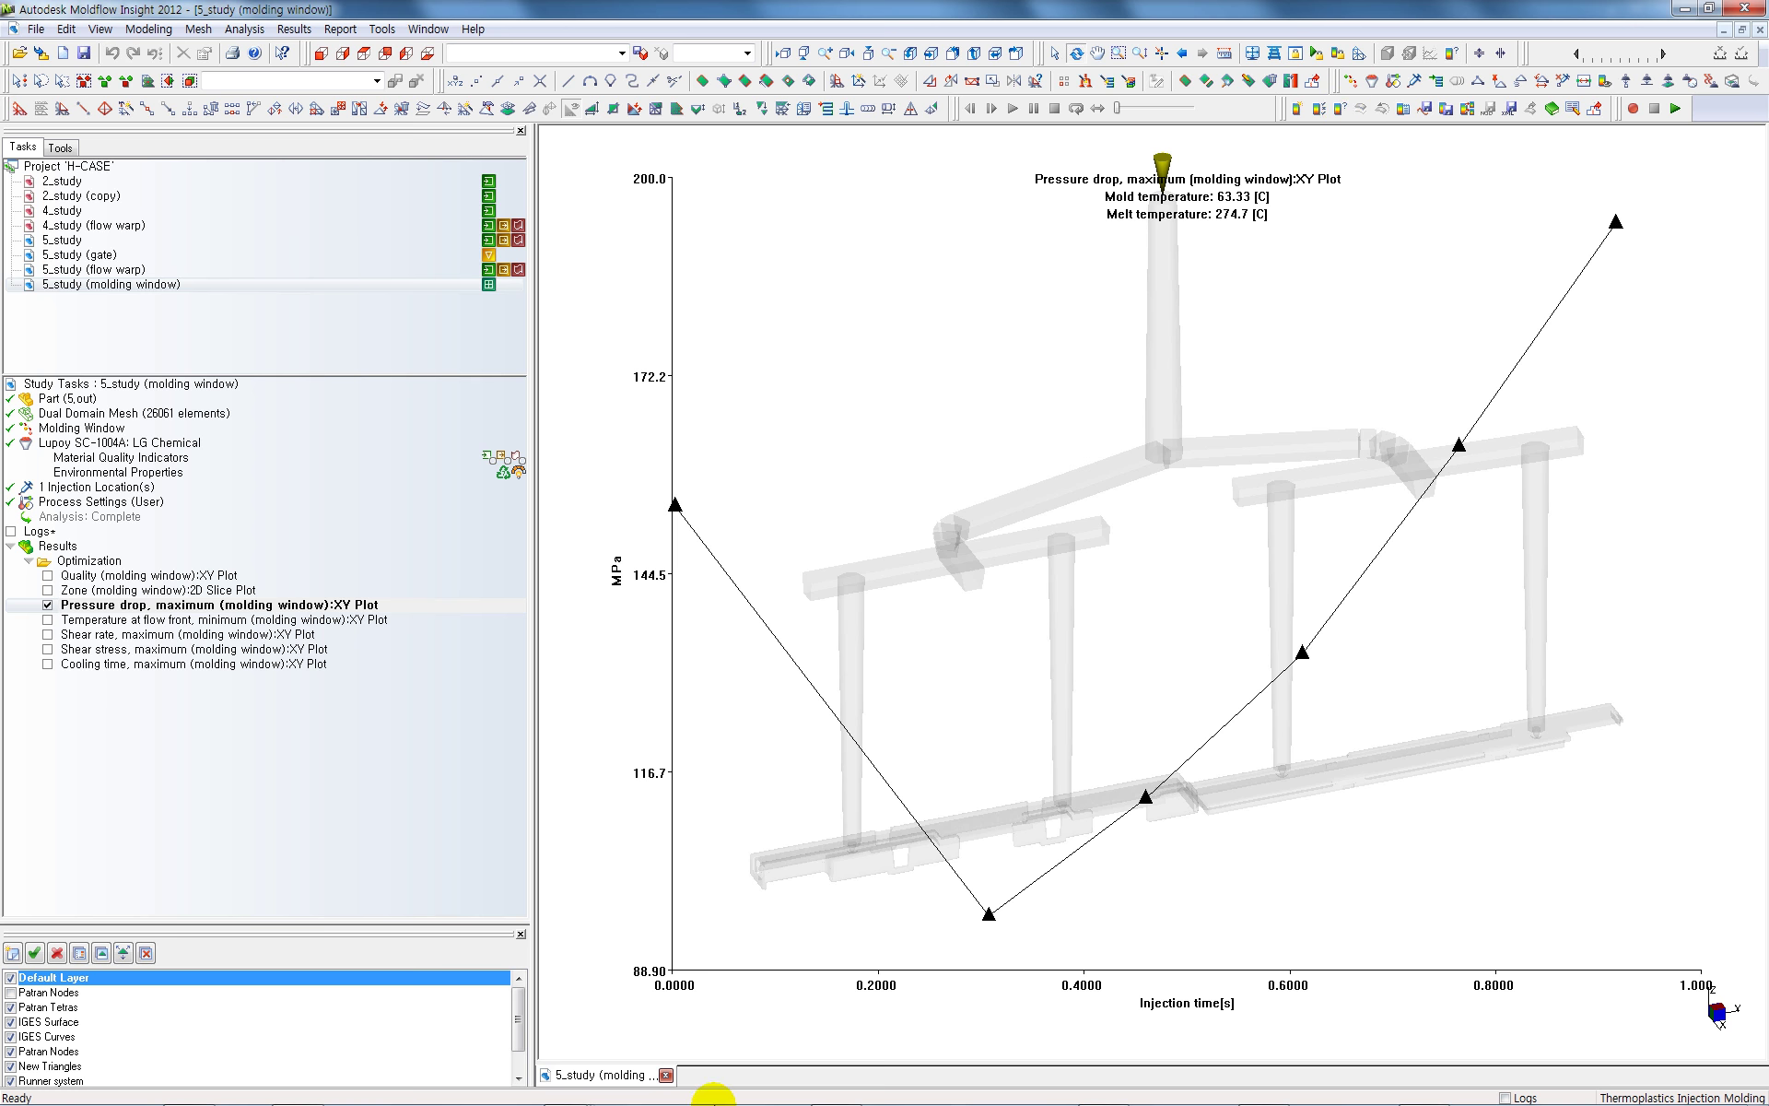
# Switch back to 플라스틱사출성형.pdf in Acrobat, fit the page and highlight the flow rate and packing pressure headings as text selections
pyautogui.moveTo(566, 1087)
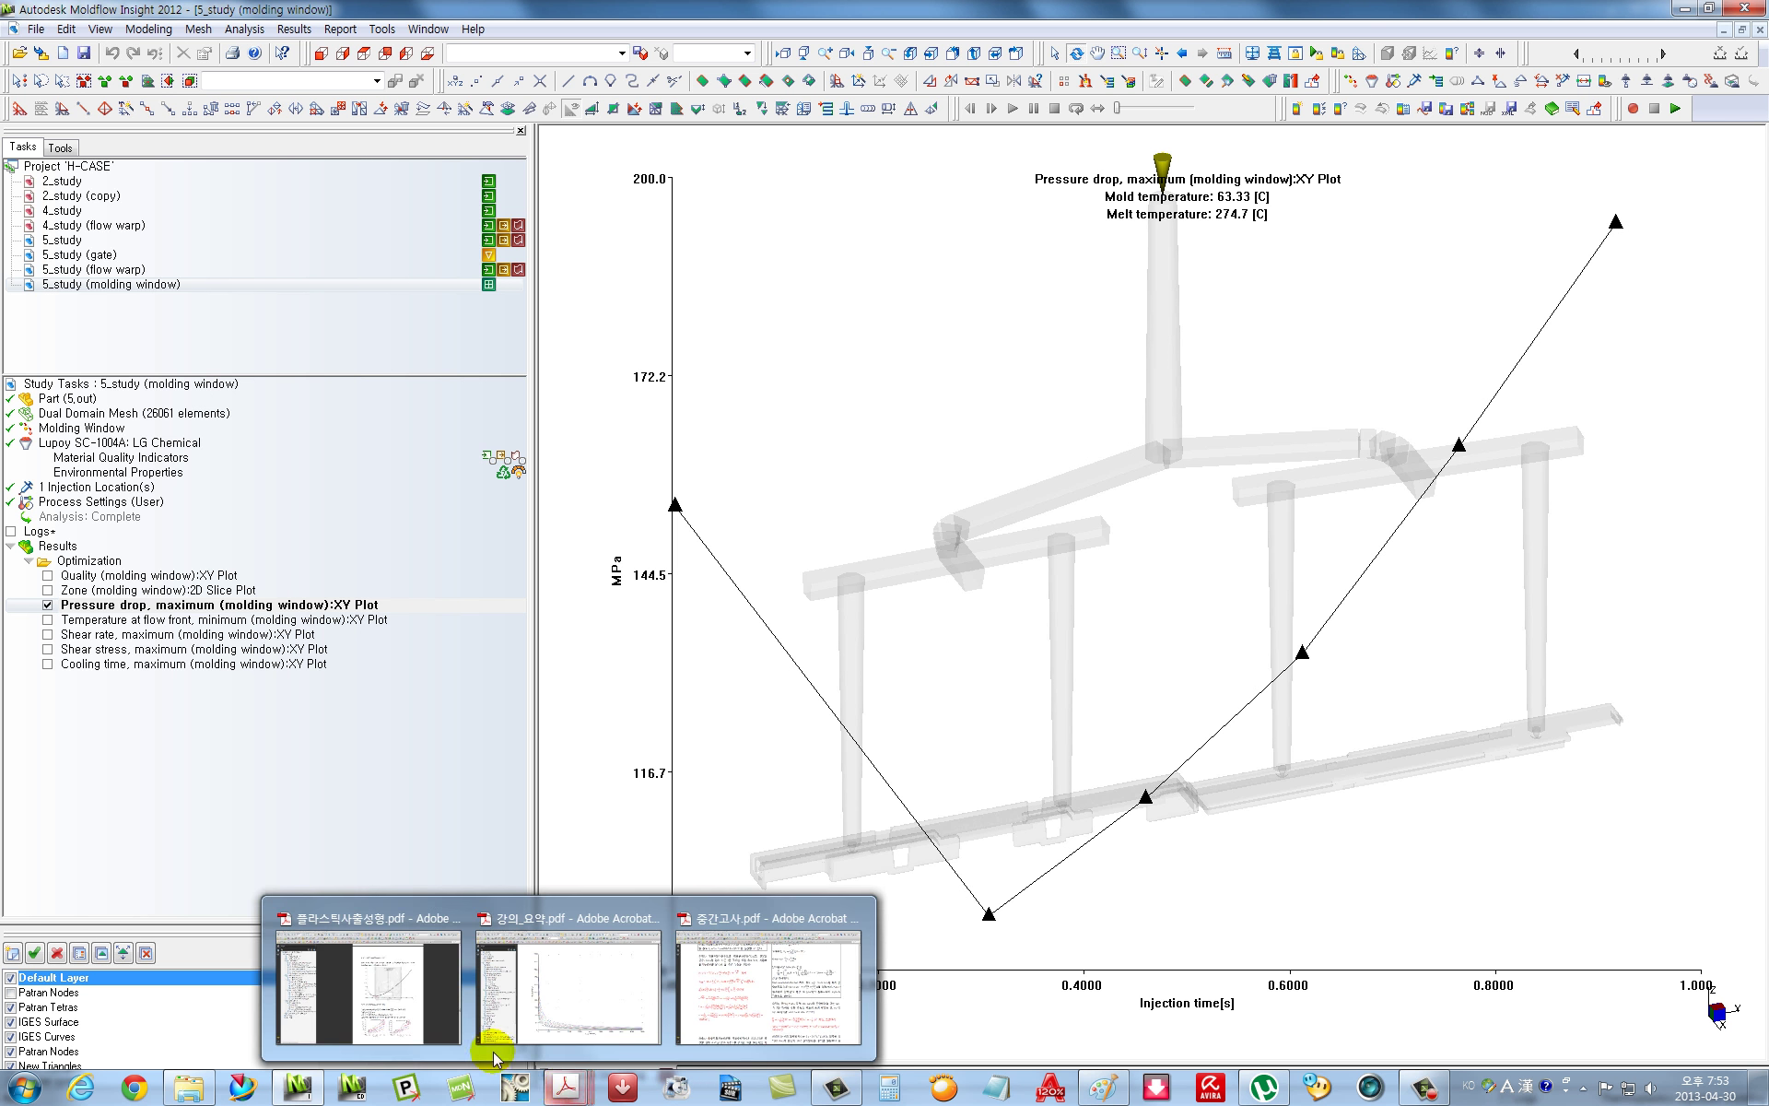
pyautogui.click(406, 976)
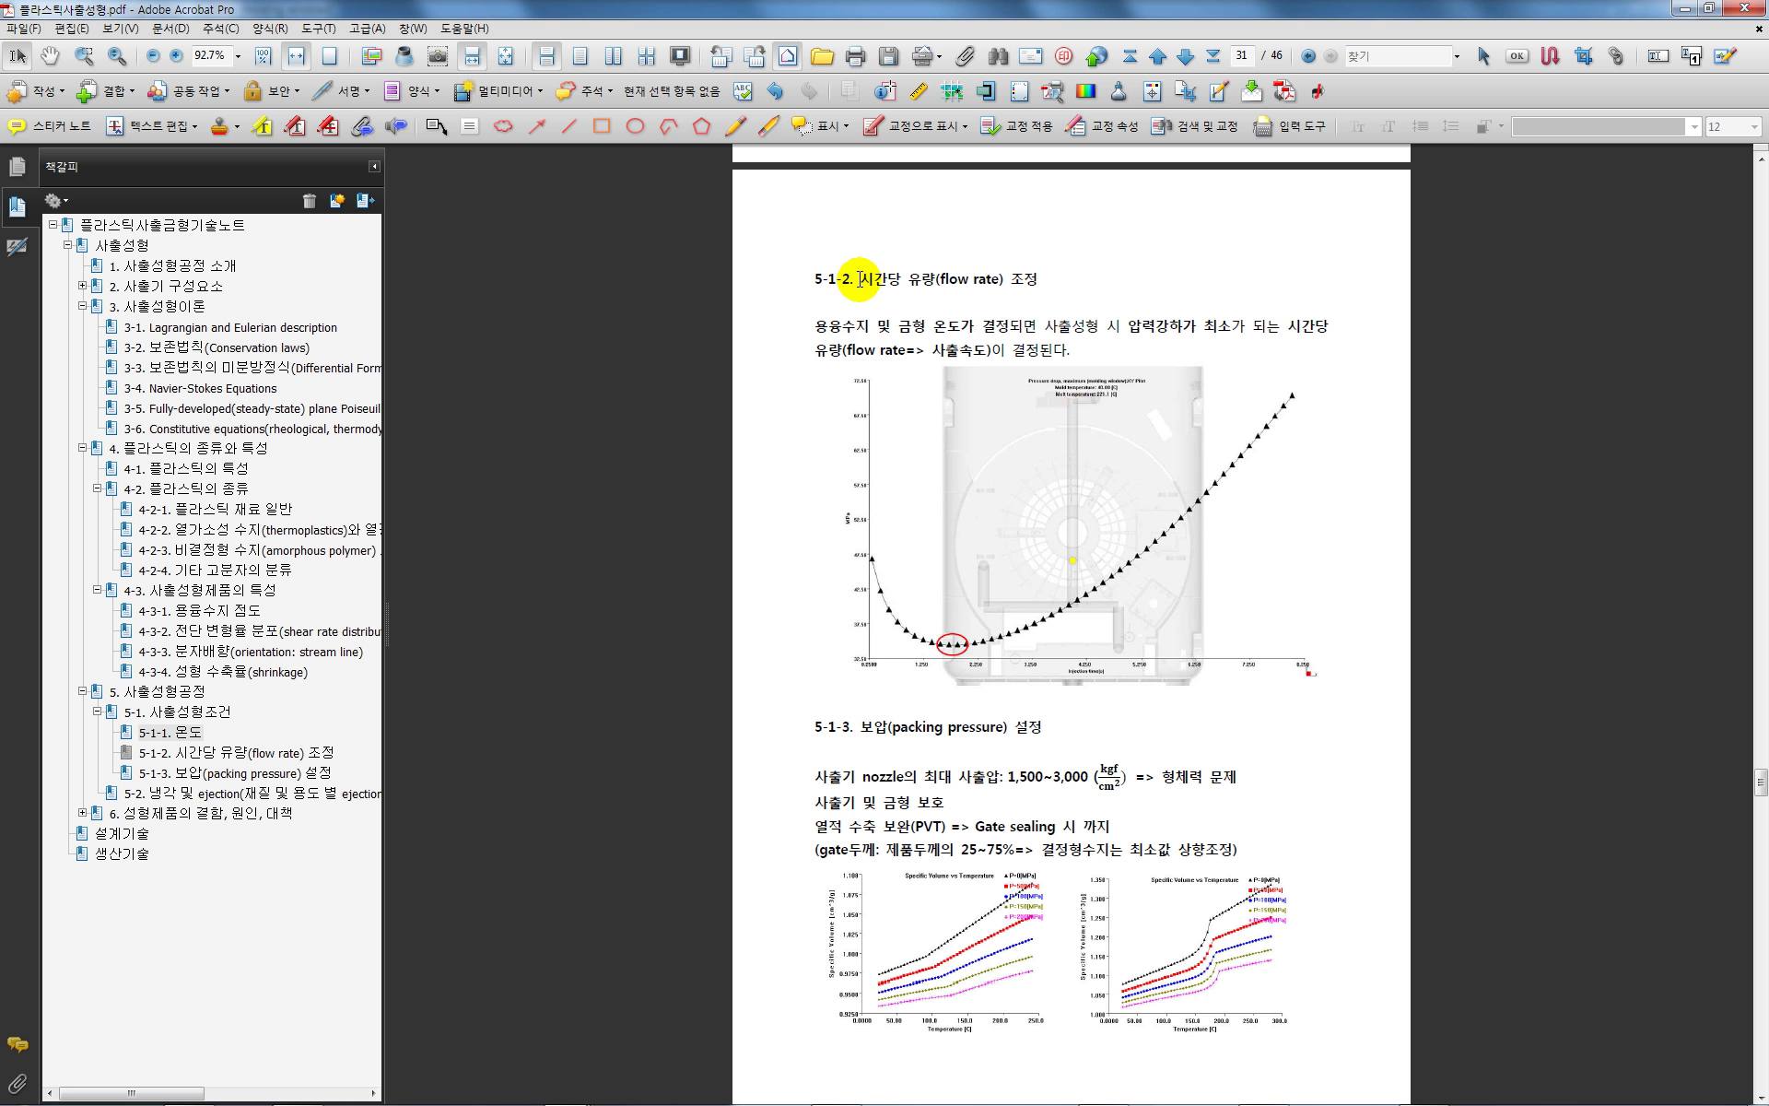
pyautogui.moveTo(892, 274); pyautogui.dragTo(999, 273)
pyautogui.hotkey('ctrl', '0')
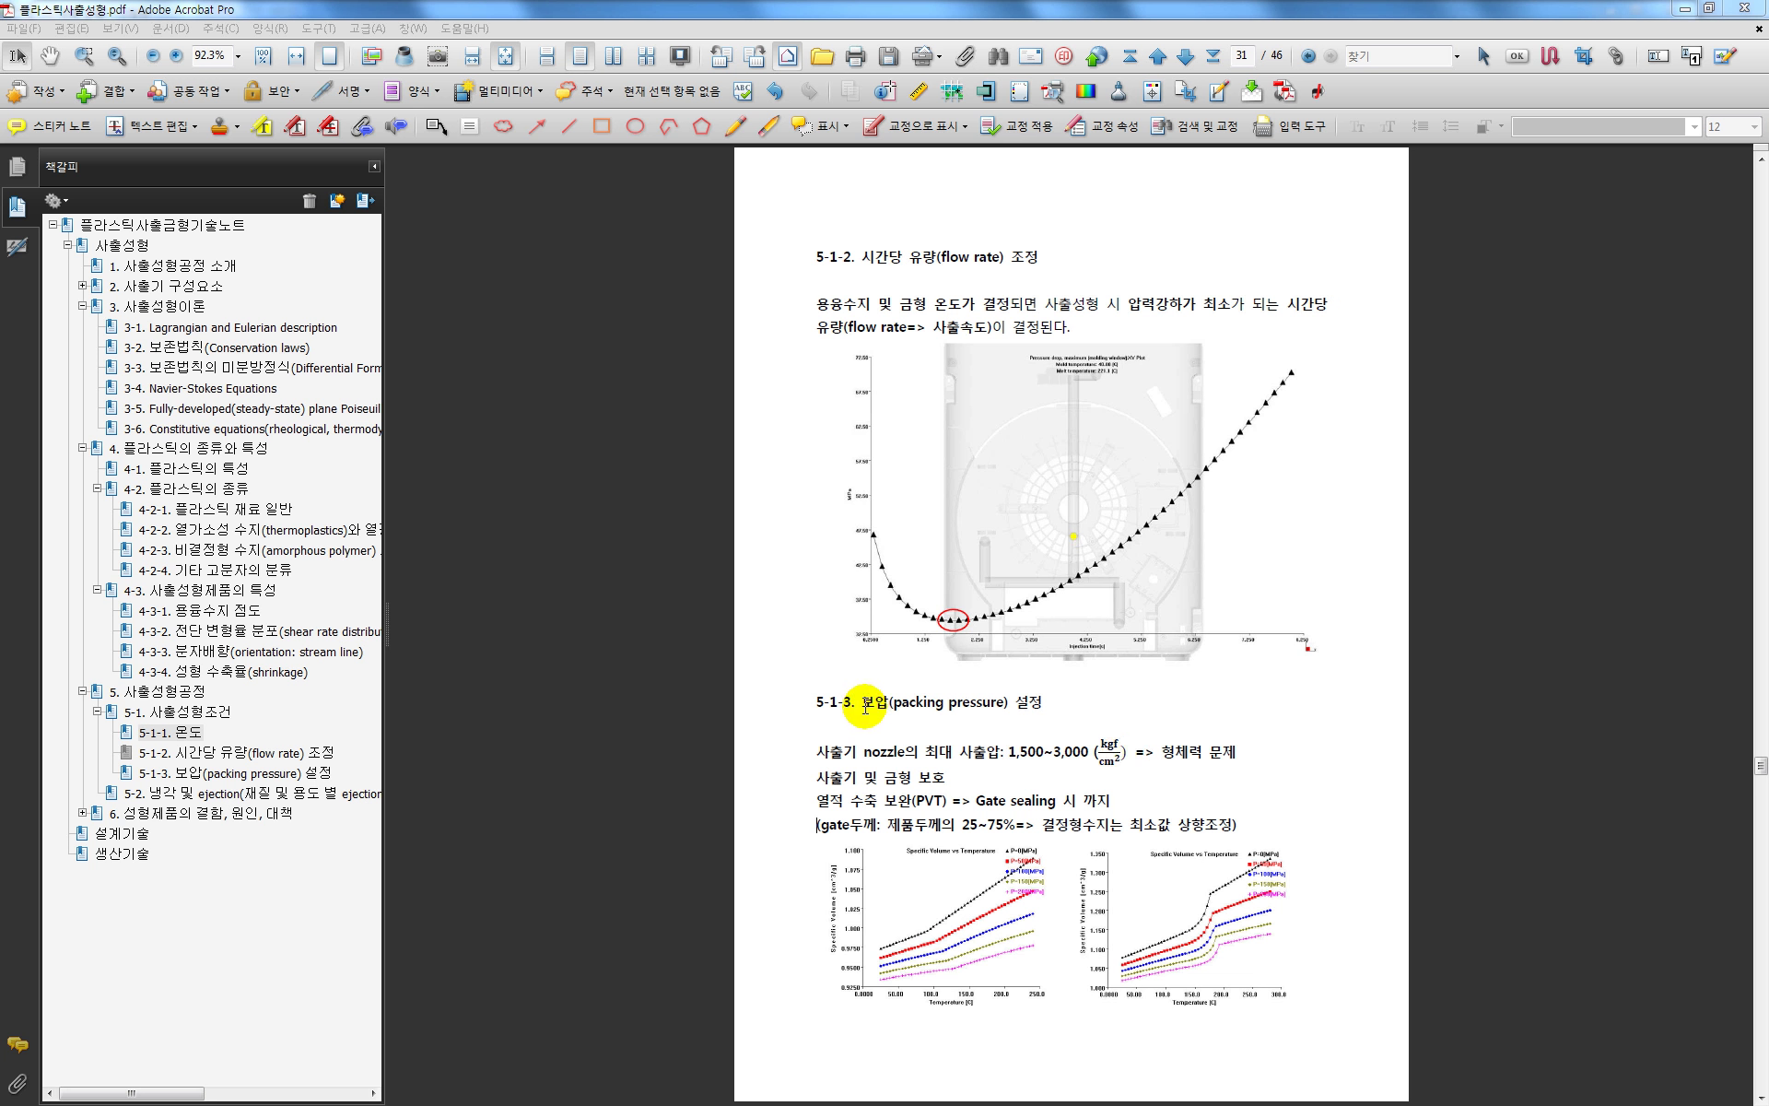
pyautogui.moveTo(863, 706); pyautogui.dragTo(1020, 706)
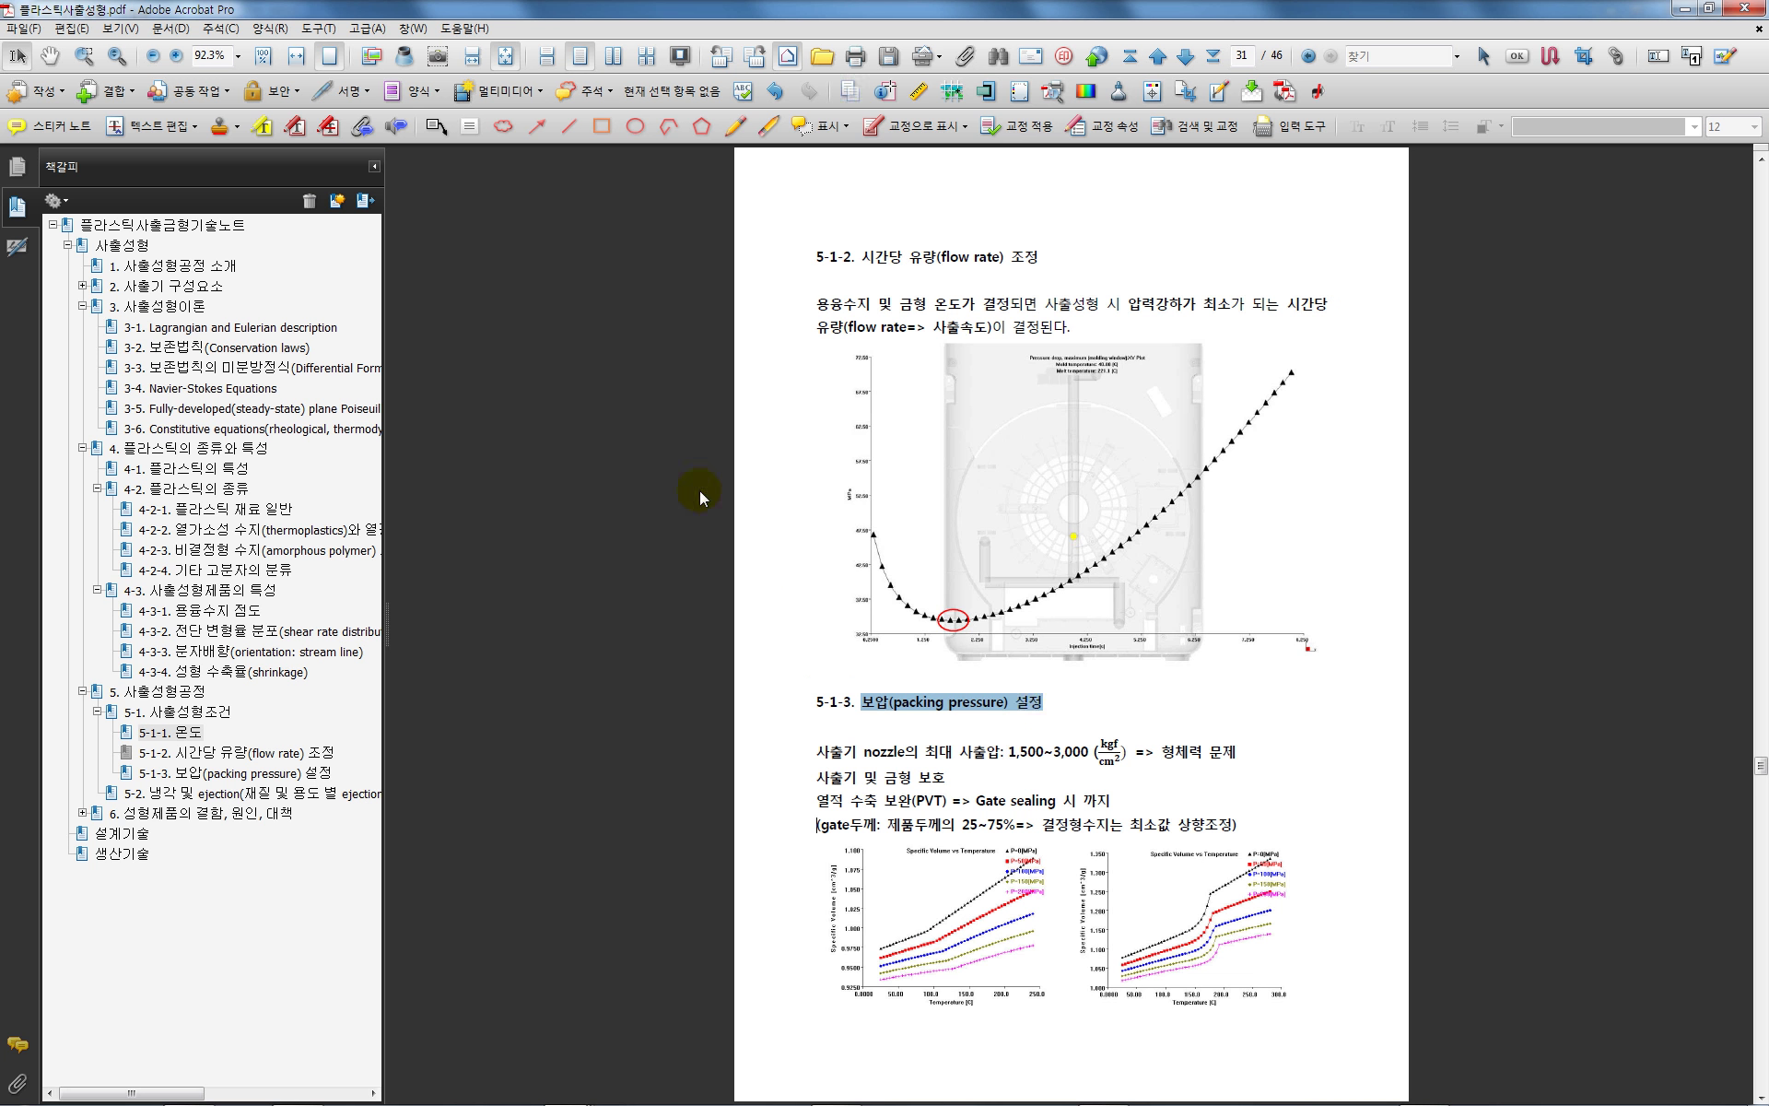
# Go back to section 5-1 on molding conditions with continuous page display and select the box around the pressure, time and position phrase
pyautogui.click(543, 59)
pyautogui.scroll(15, 734, 449)
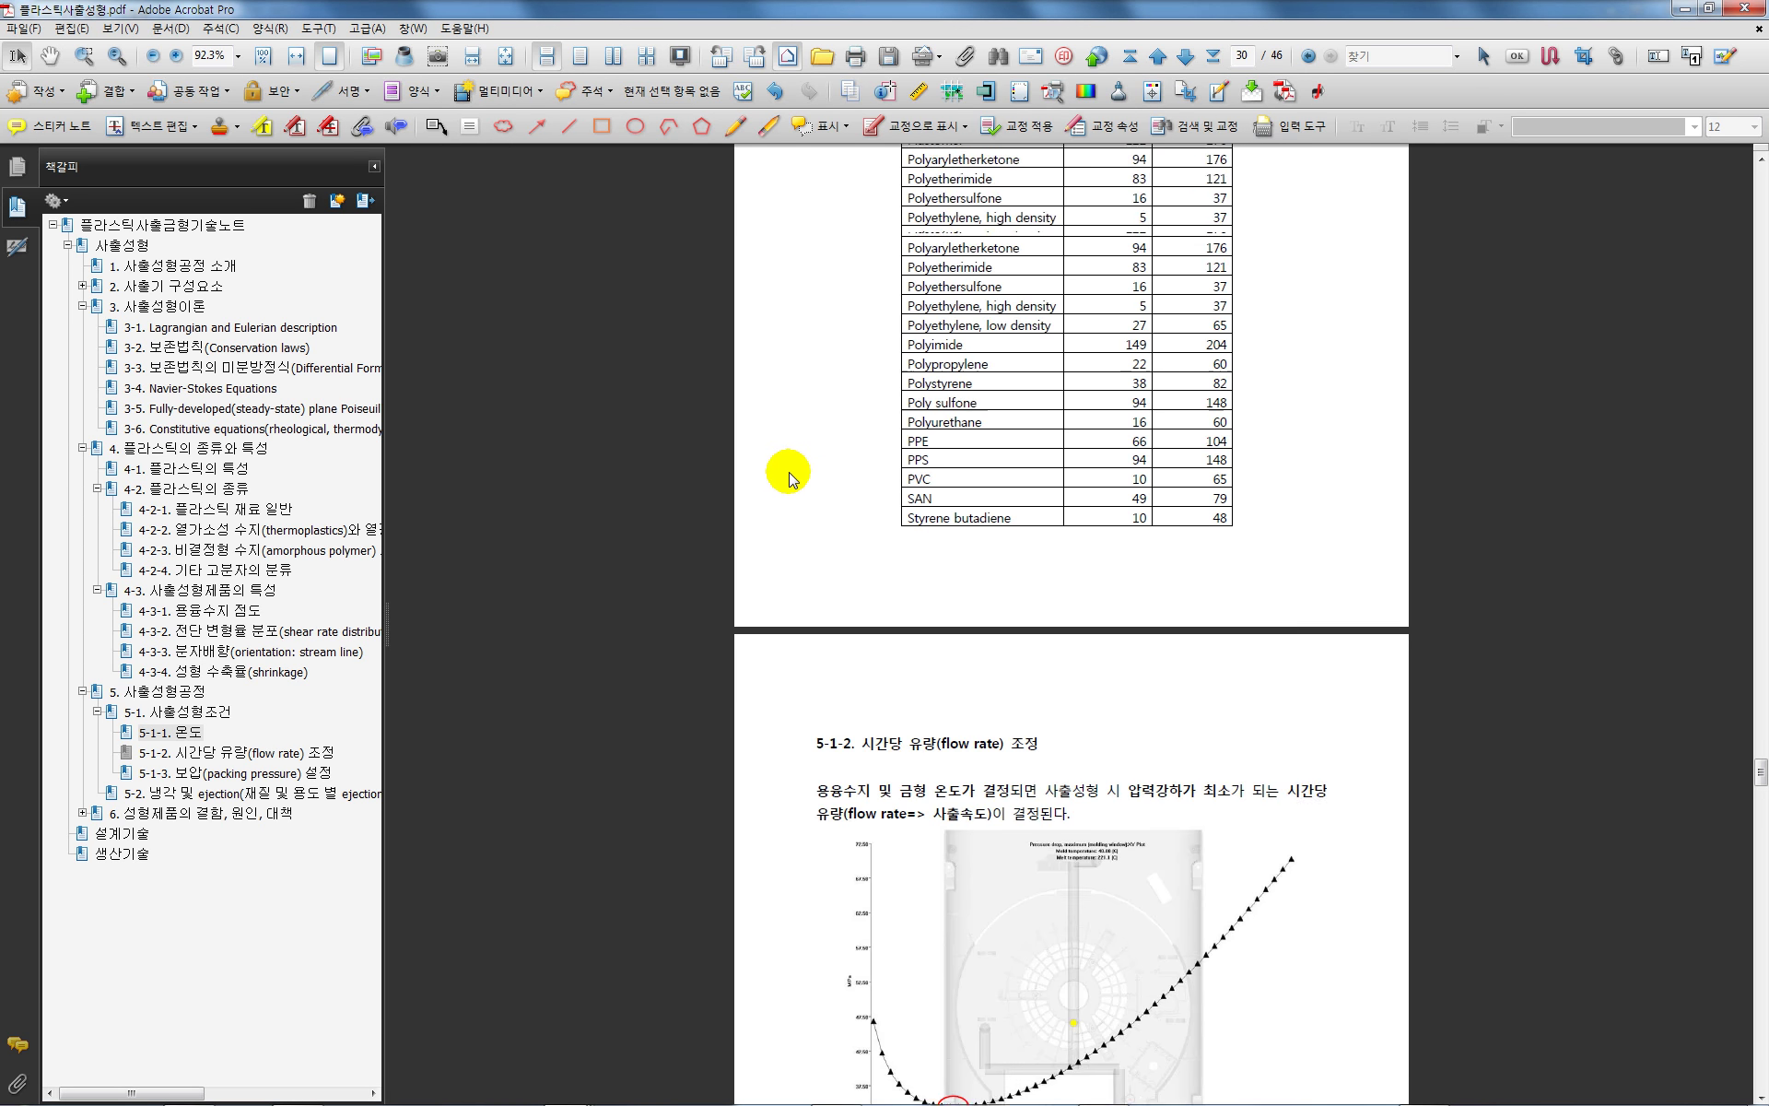
pyautogui.scroll(20, 802, 466)
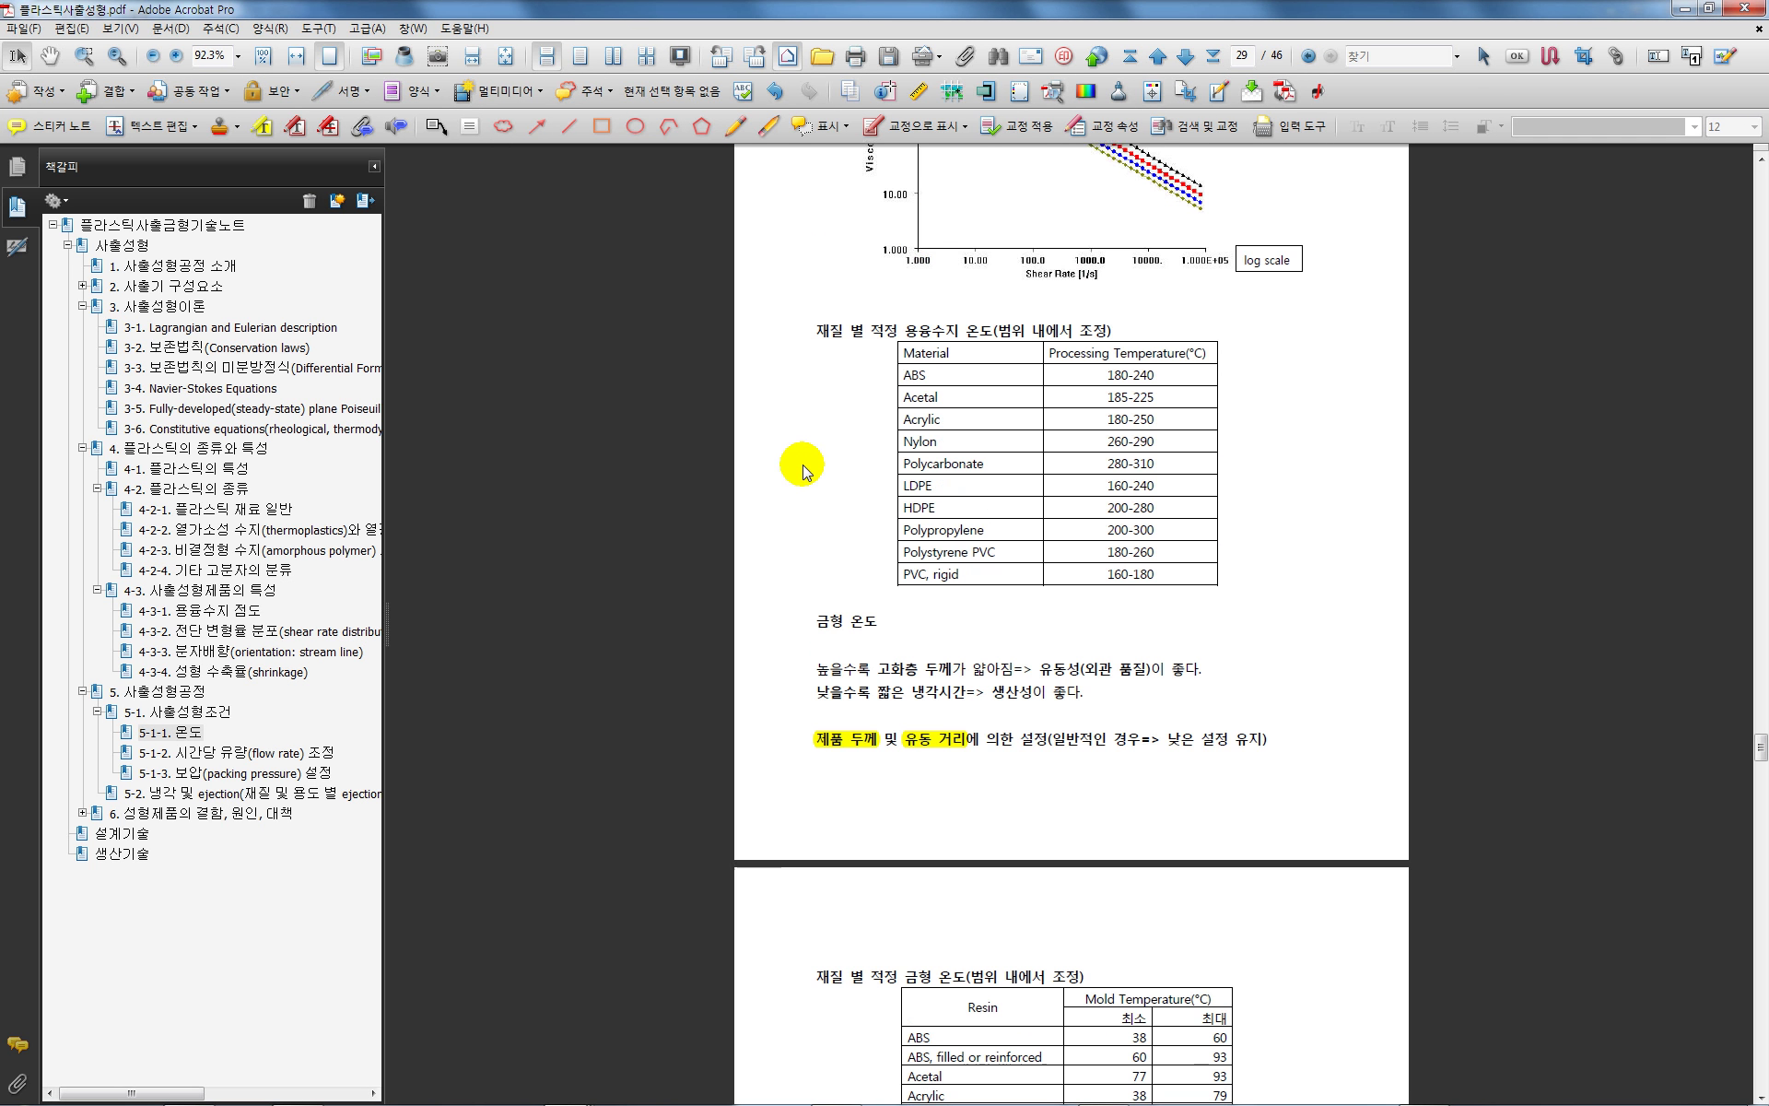
pyautogui.scroll(12, 802, 466)
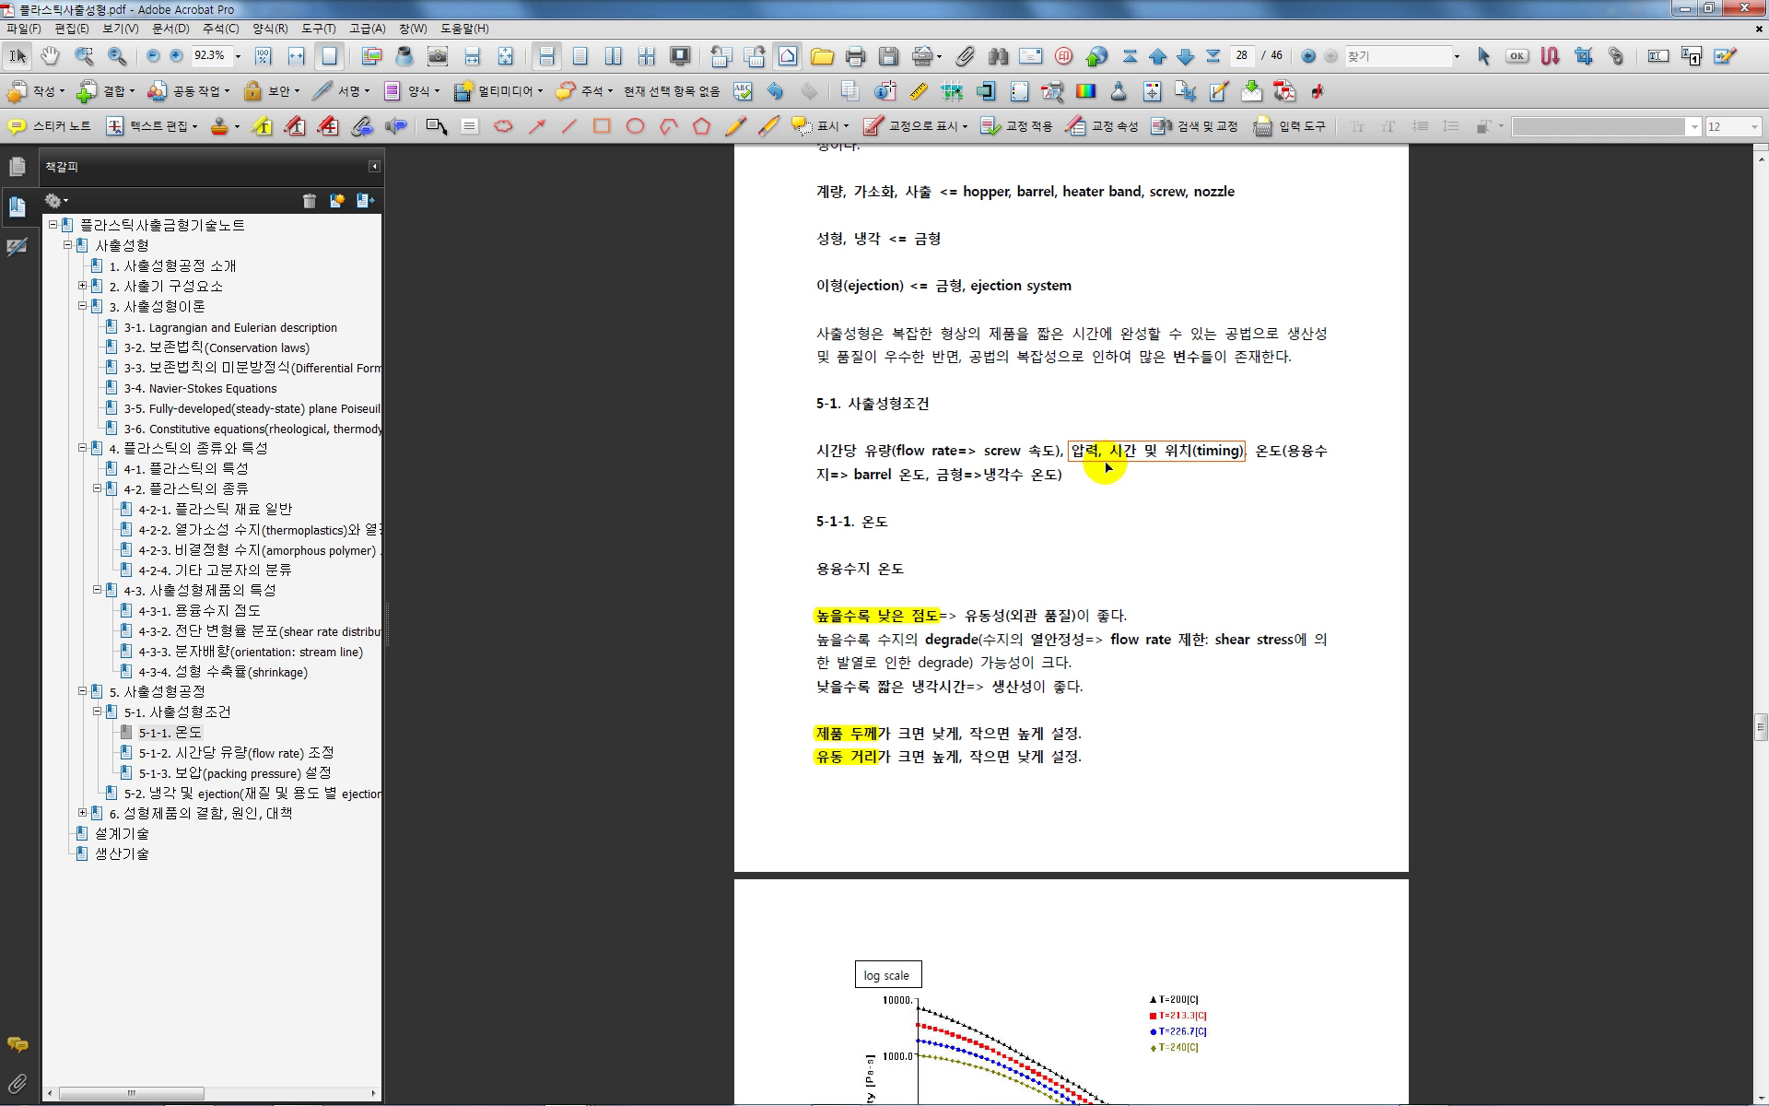
pyautogui.click(1107, 463)
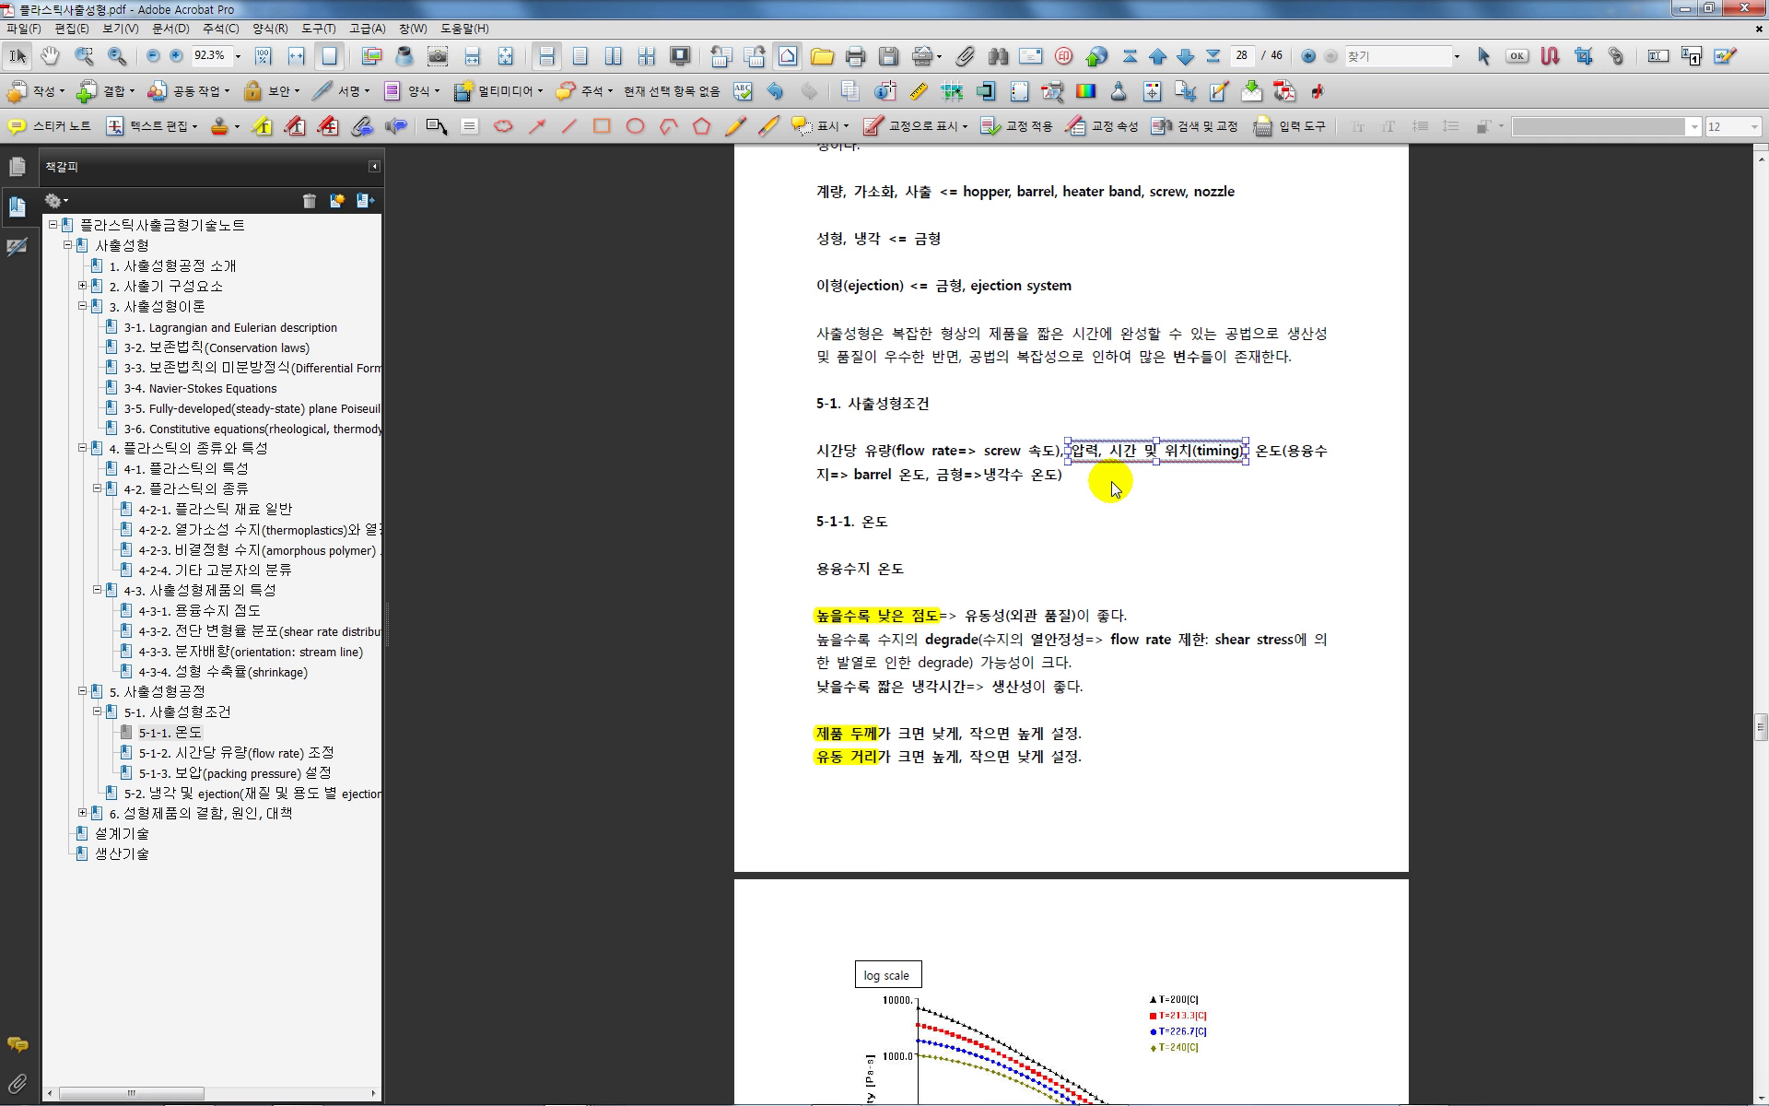
# Review the melt and mold temperature tables by material and return to sections 5-1-2 and 5-1-3
pyautogui.scroll(-10, 774, 442)
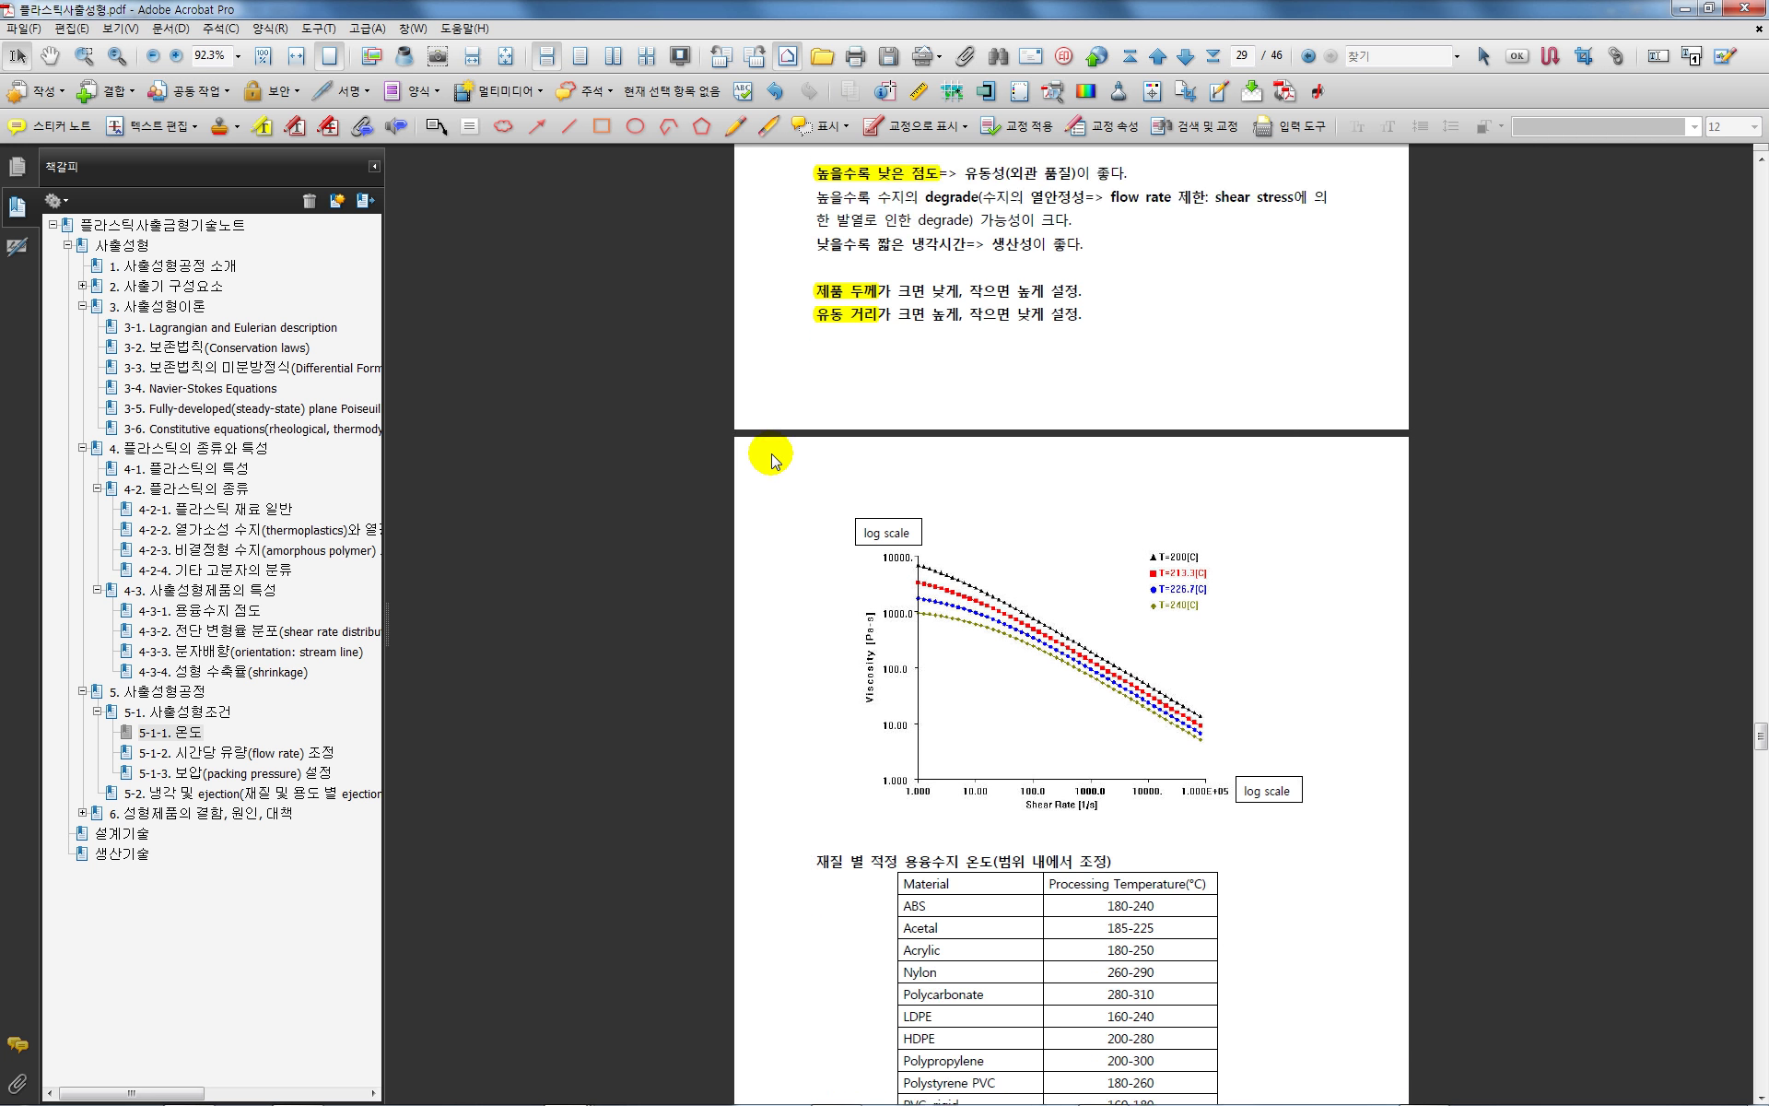
pyautogui.scroll(-20, 772, 470)
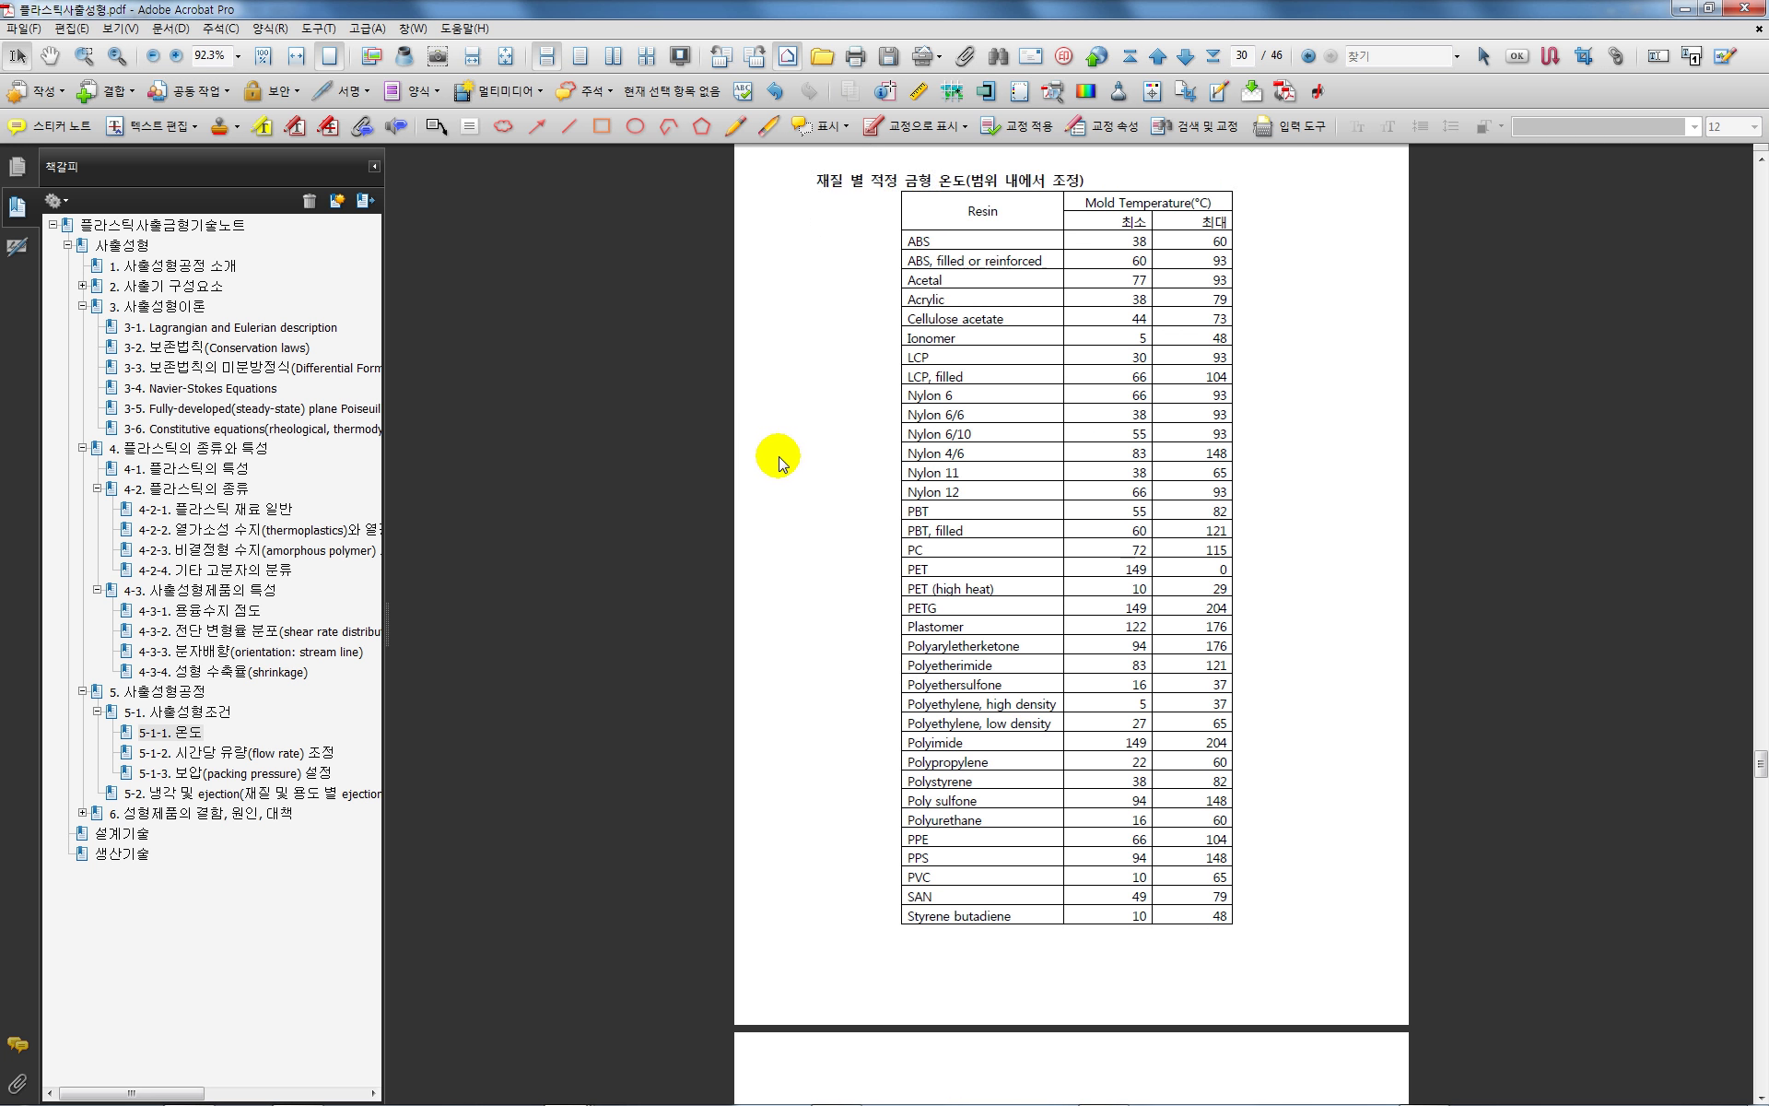
pyautogui.scroll(-9, 778, 460)
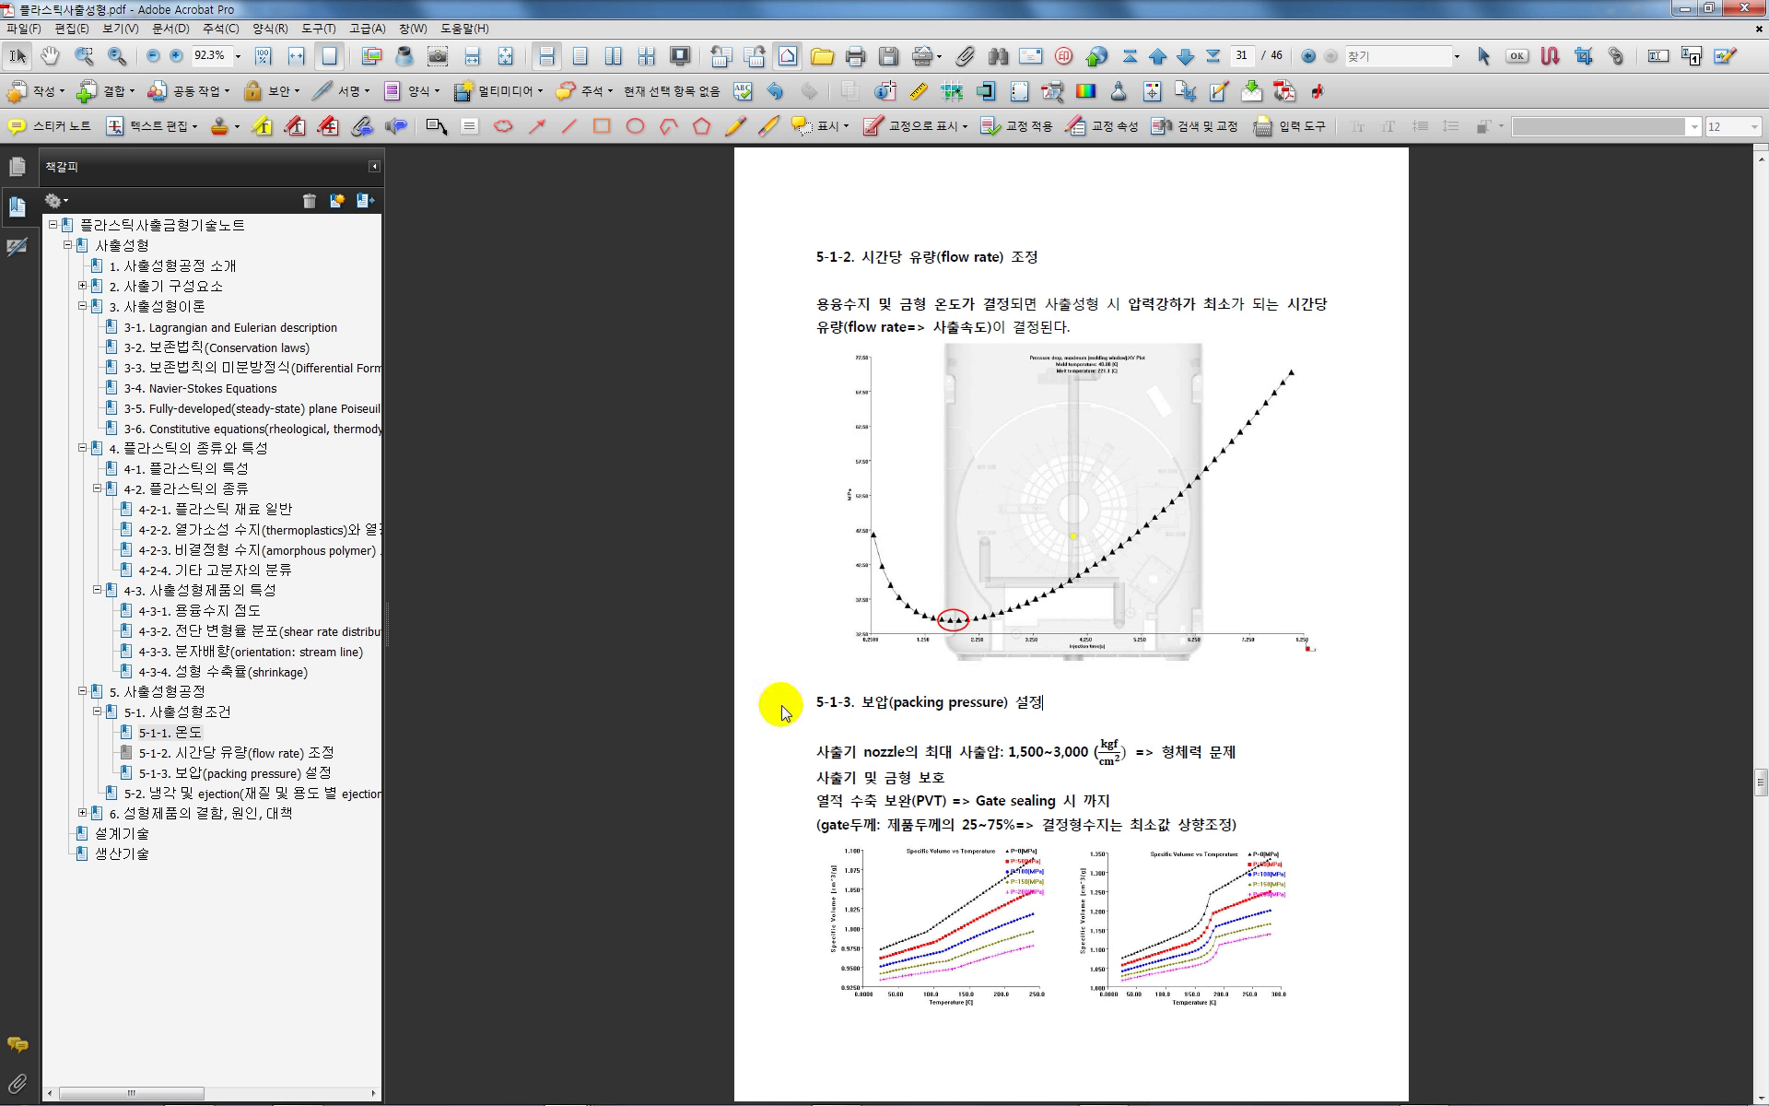
# Switch to the Paint sketch and draw curved marks beside the boxed "u: Neumann" and "P: Dirichlet" boundary conditions
pyautogui.moveTo(837, 1097)
pyautogui.click(1108, 1091)
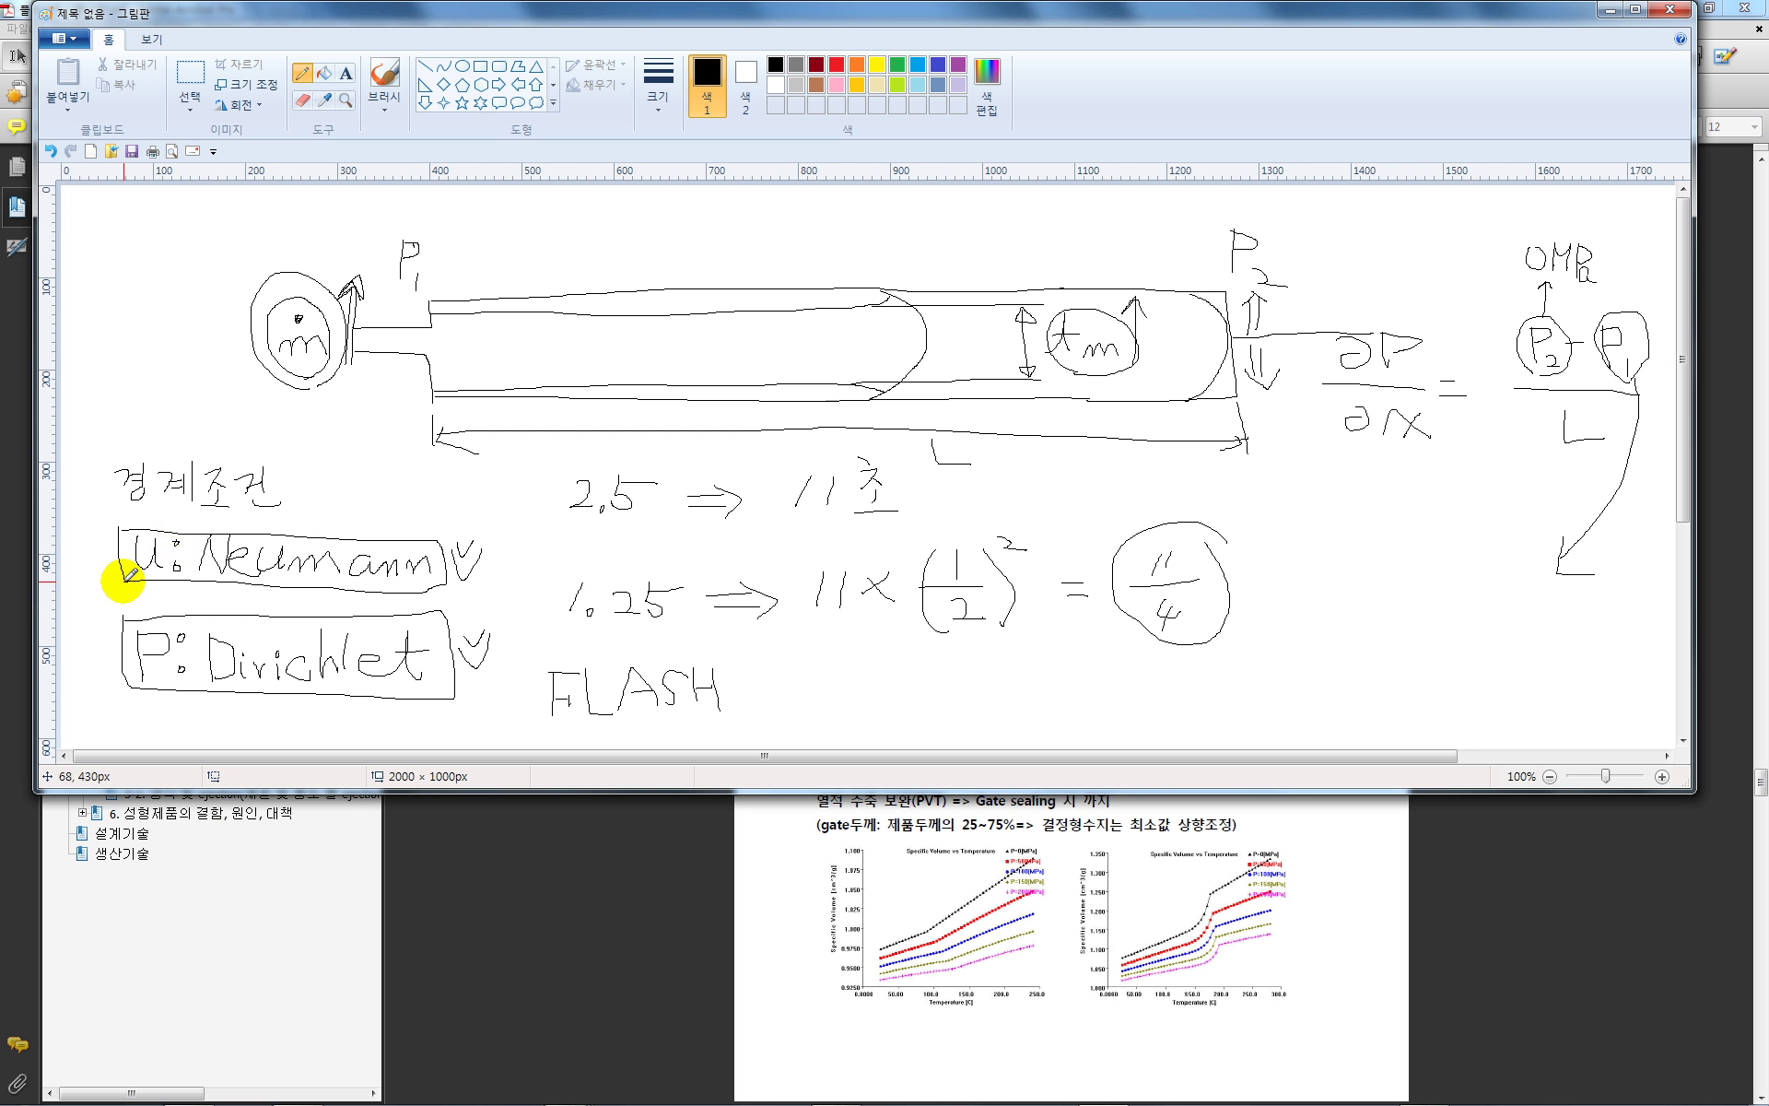
pyautogui.moveTo(107, 574)
pyautogui.mouseDown()
pyautogui.moveTo(112, 525)
pyautogui.moveTo(79, 562)
pyautogui.moveTo(99, 586)
pyautogui.moveTo(437, 576)
pyautogui.mouseUp()
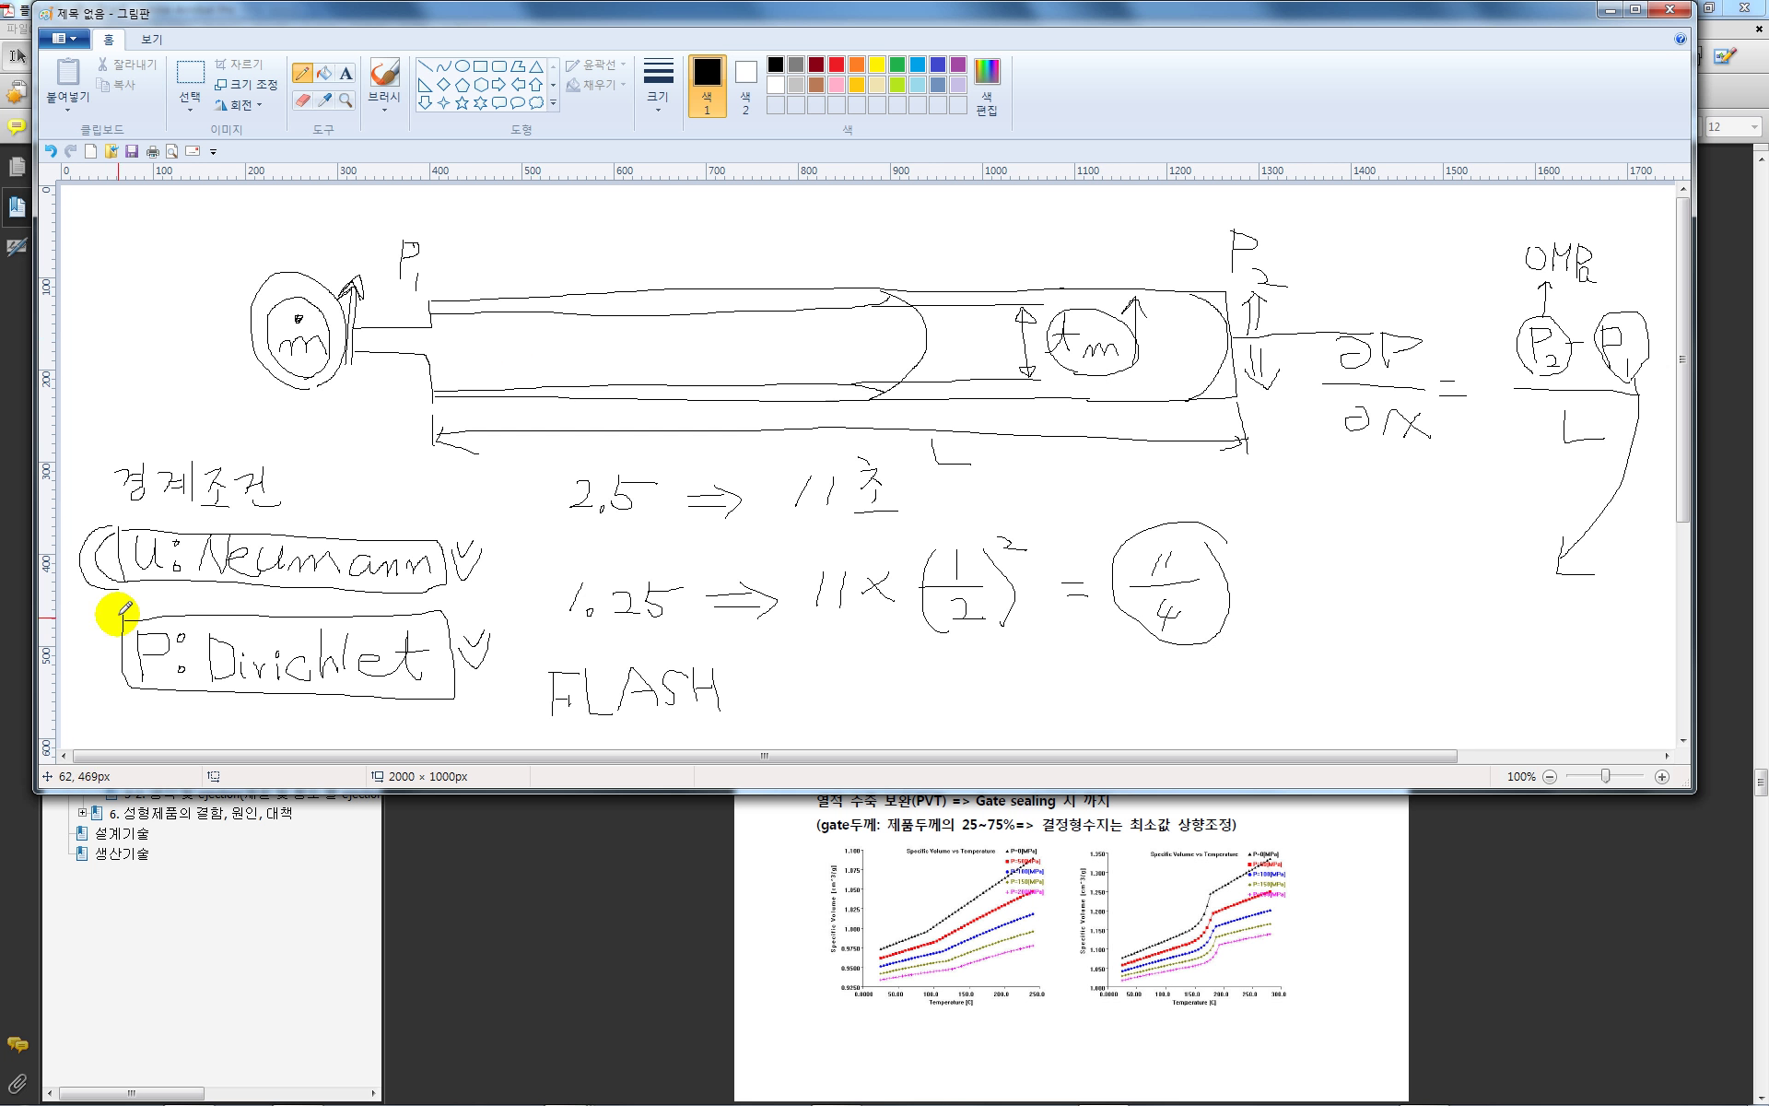
pyautogui.moveTo(119, 623)
pyautogui.mouseDown()
pyautogui.moveTo(96, 645)
pyautogui.moveTo(119, 687)
pyautogui.moveTo(101, 688)
pyautogui.mouseUp()
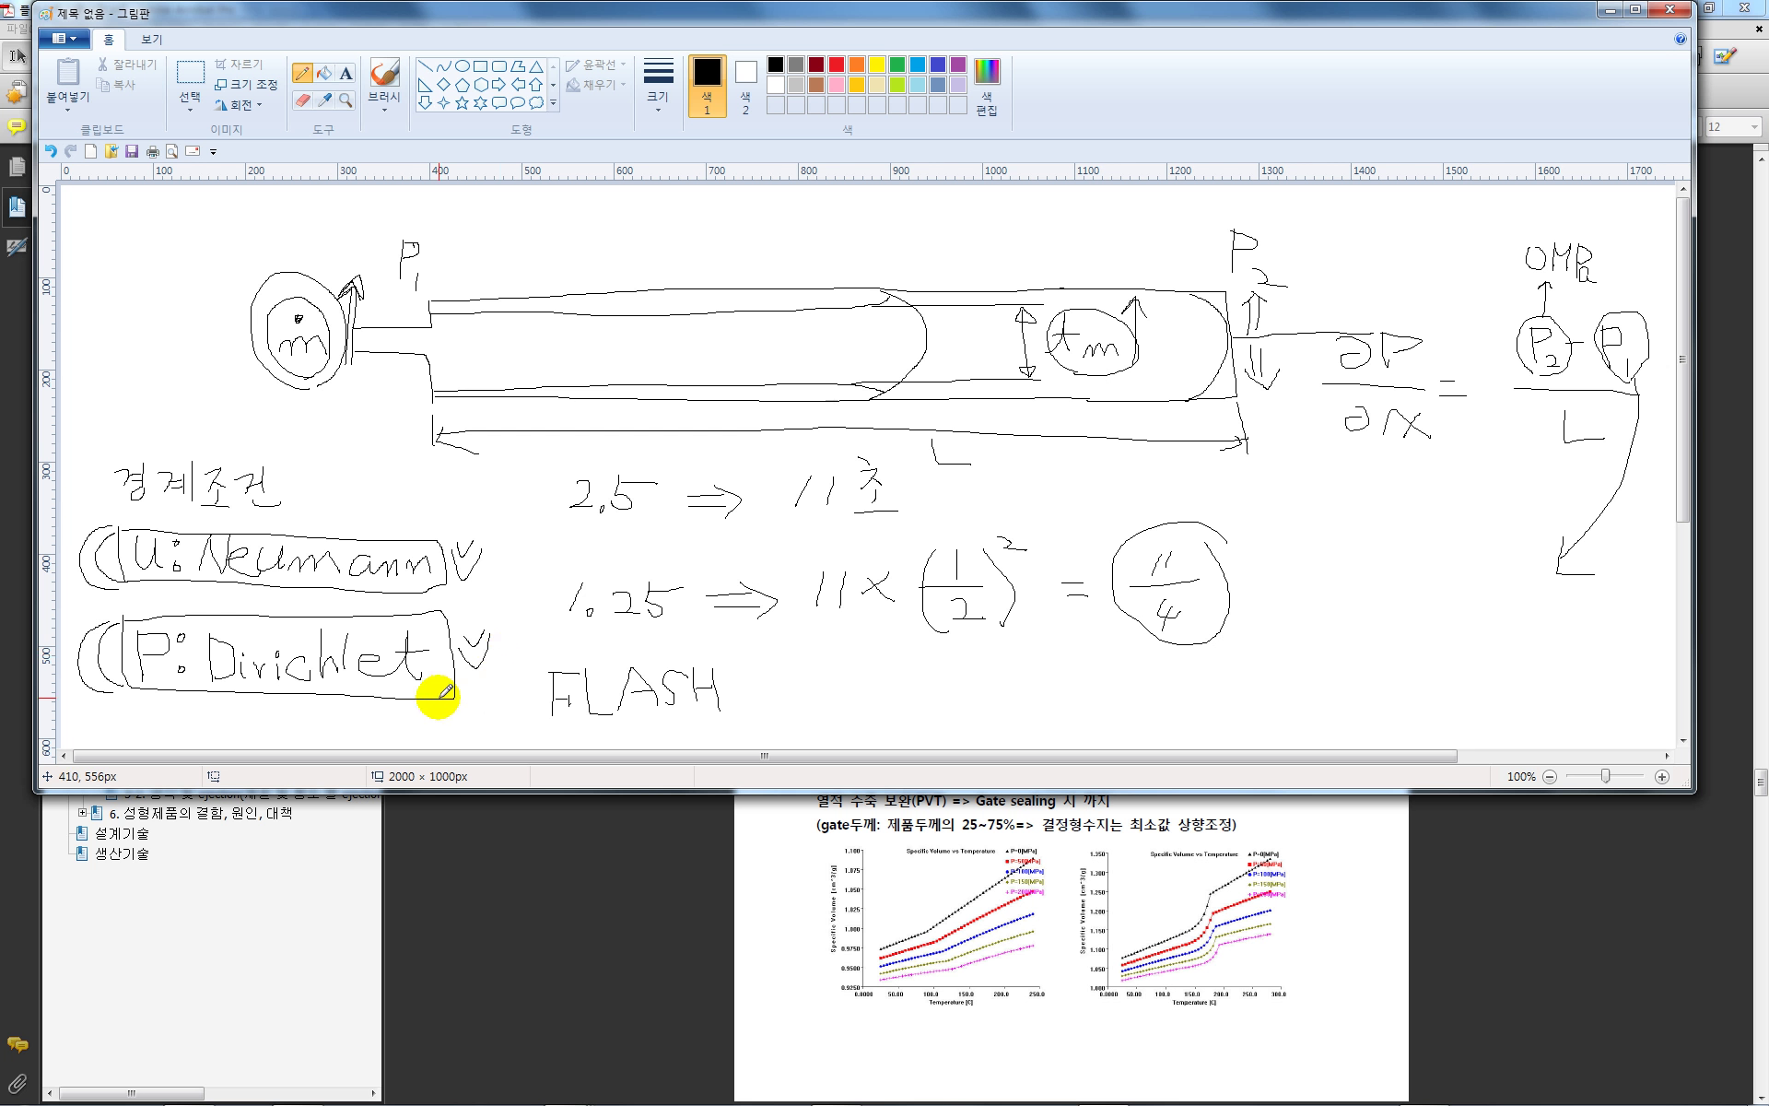
pyautogui.moveTo(468, 645); pyautogui.dragTo(491, 632)
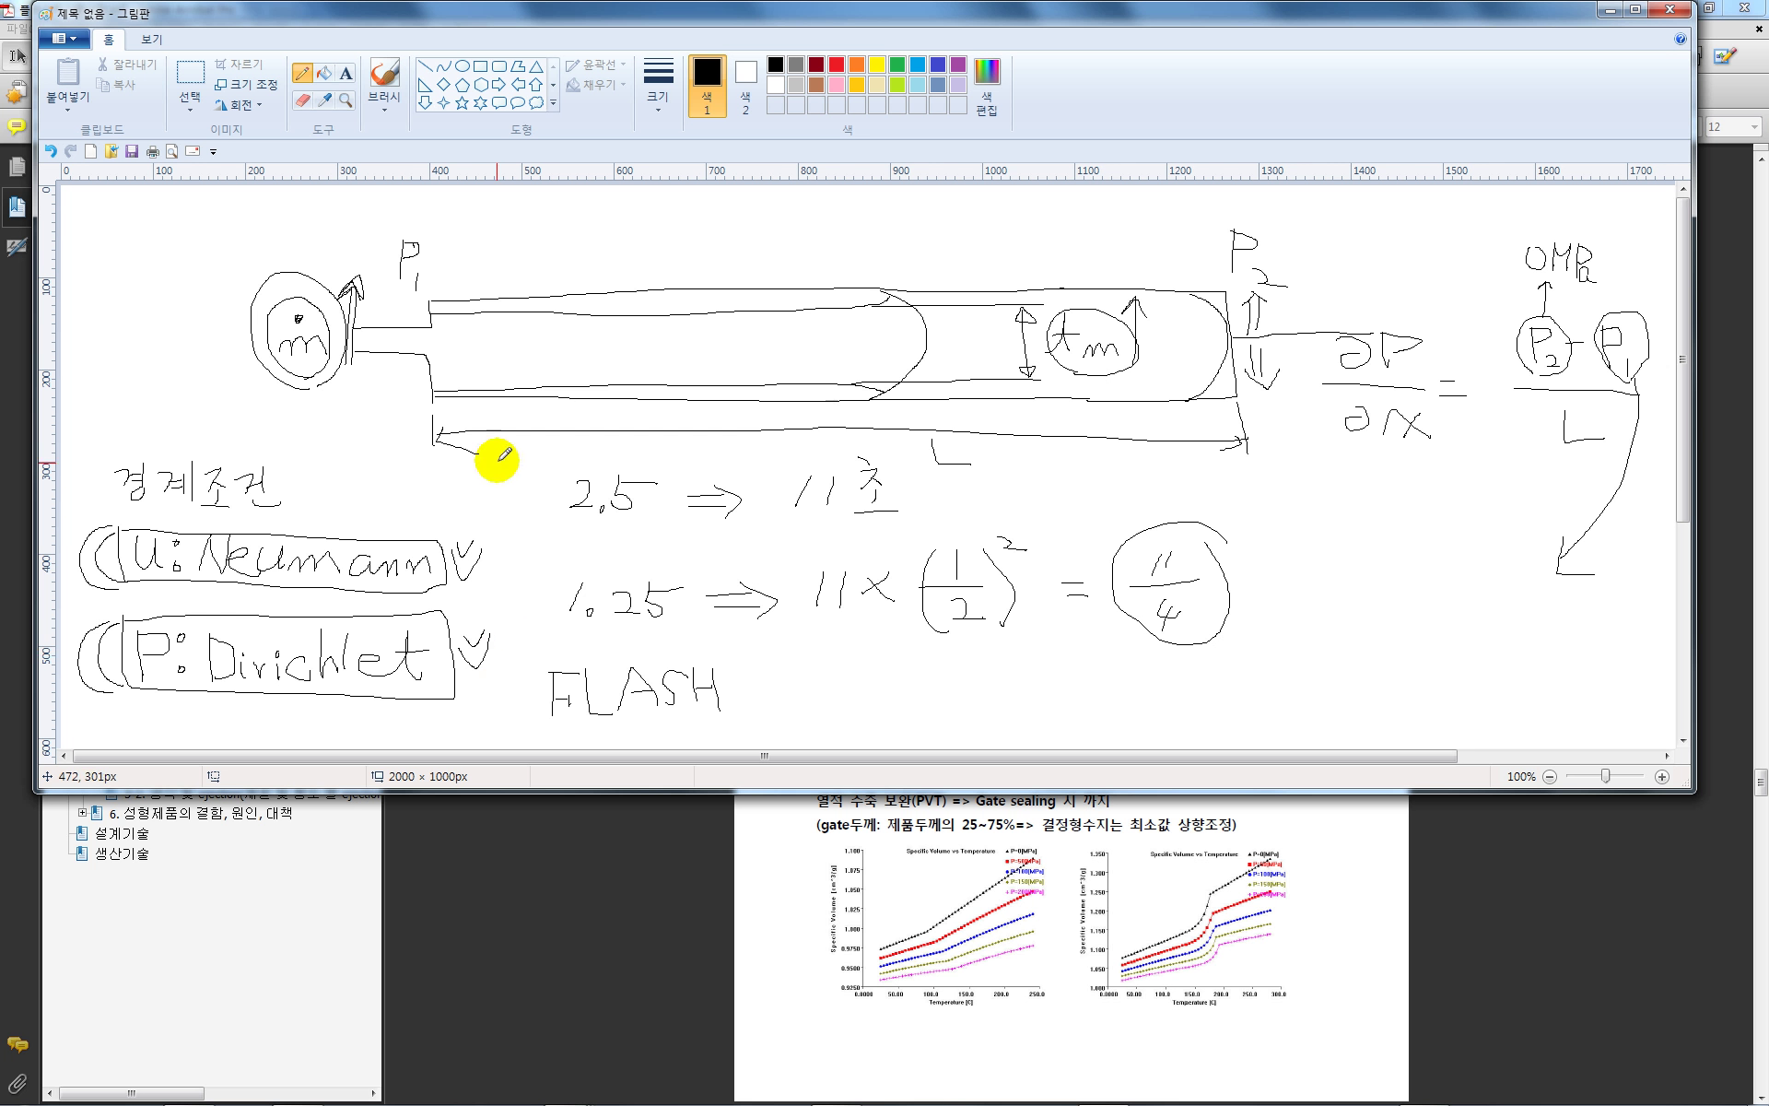